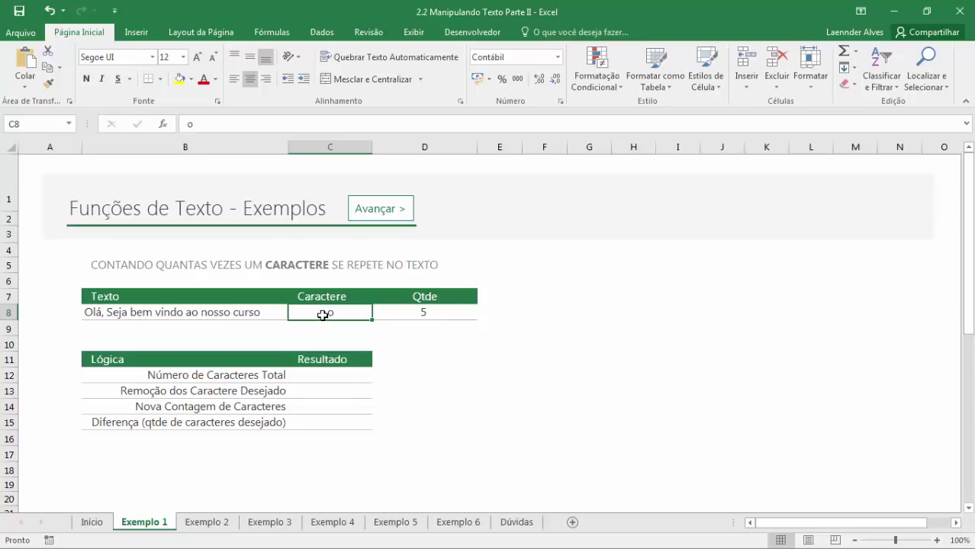
Test the character counter by entering a lowercase "a" and a single space in turn in the Caractere cell C8.
text(a)
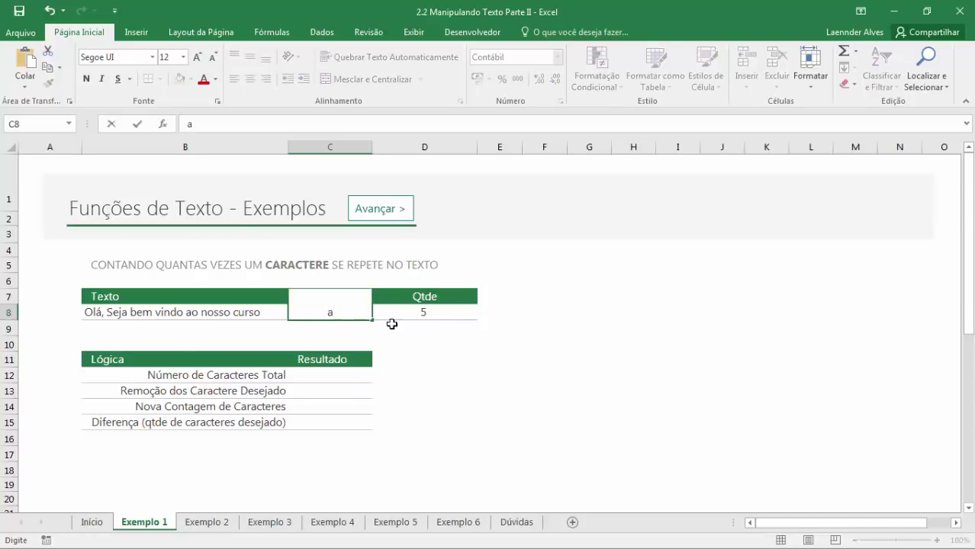
click(418, 325)
click(422, 315)
click(329, 316)
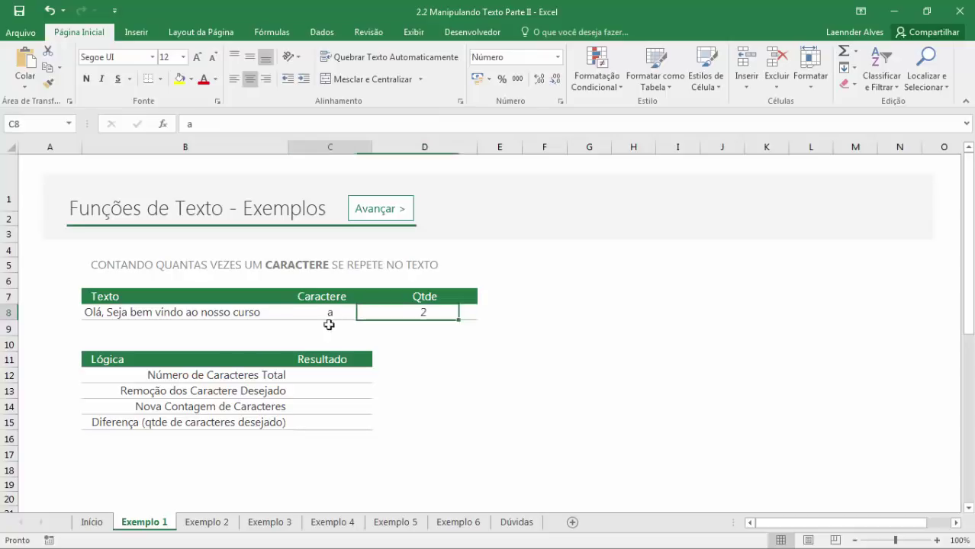
key(BackSpace)
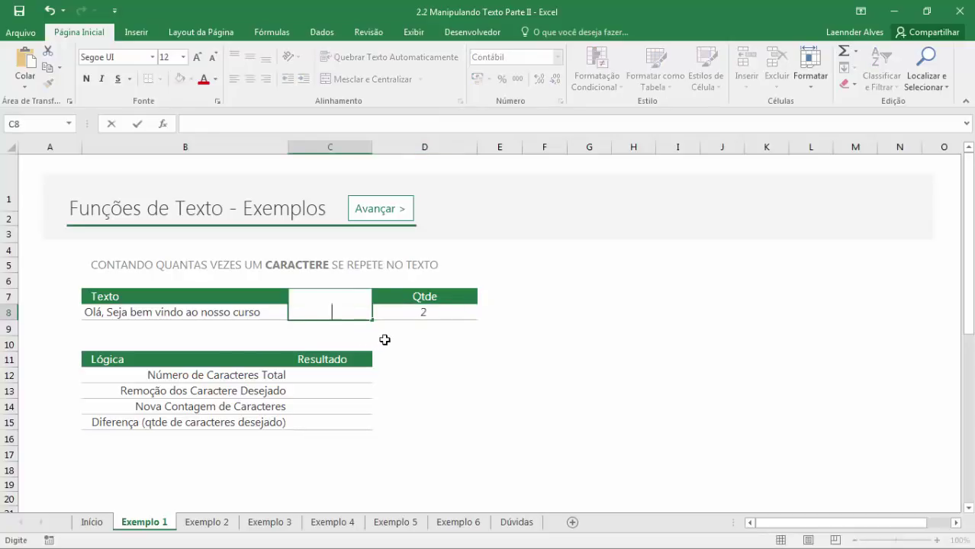
key(Return)
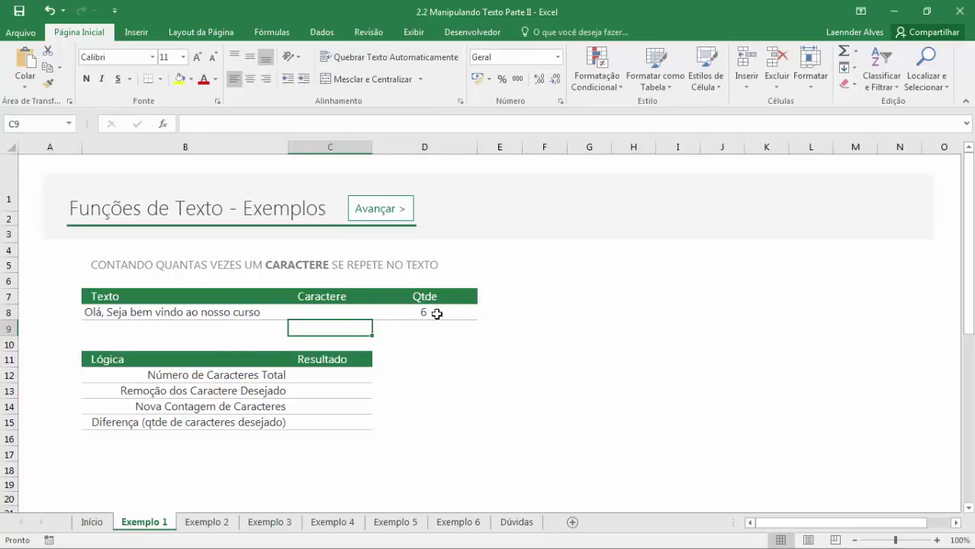
click(348, 314)
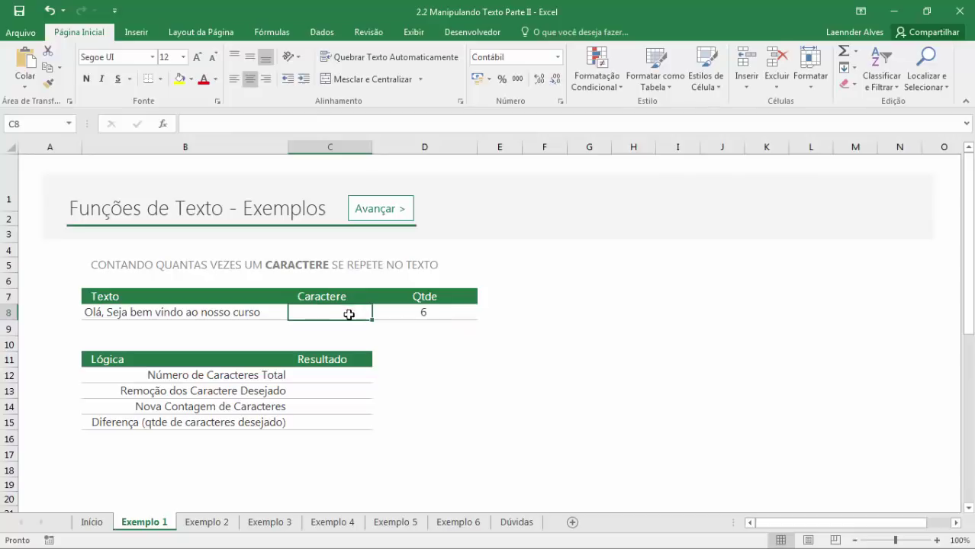
Examine the NÚM.CARACT and SUBSTITUIR parts of the Qtde formula in D8, leaving the formula unchanged.
double_click(414, 312)
drag(571, 314, 283, 315)
click(305, 315)
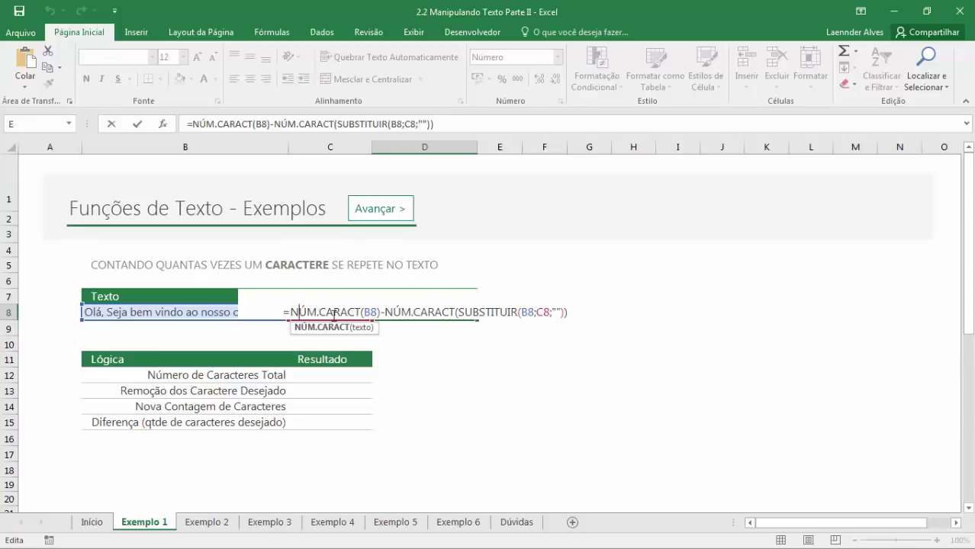
drag(473, 314, 500, 314)
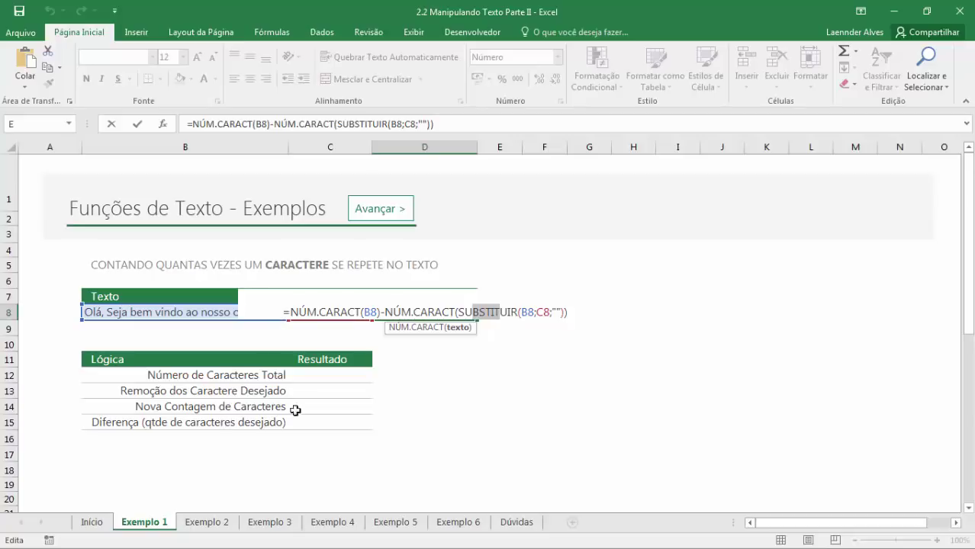
click(328, 379)
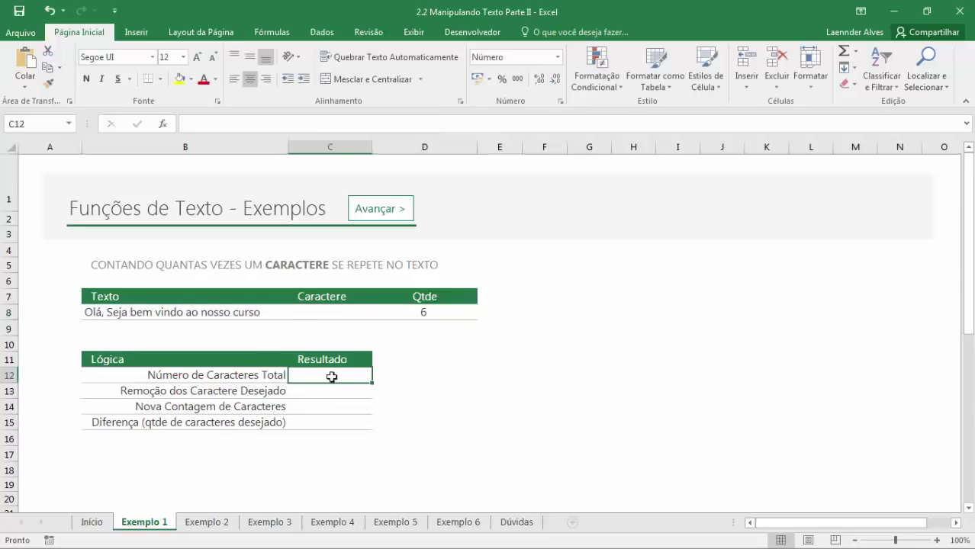
Set the Caractere cell C8 to lowercase "o".
click(368, 309)
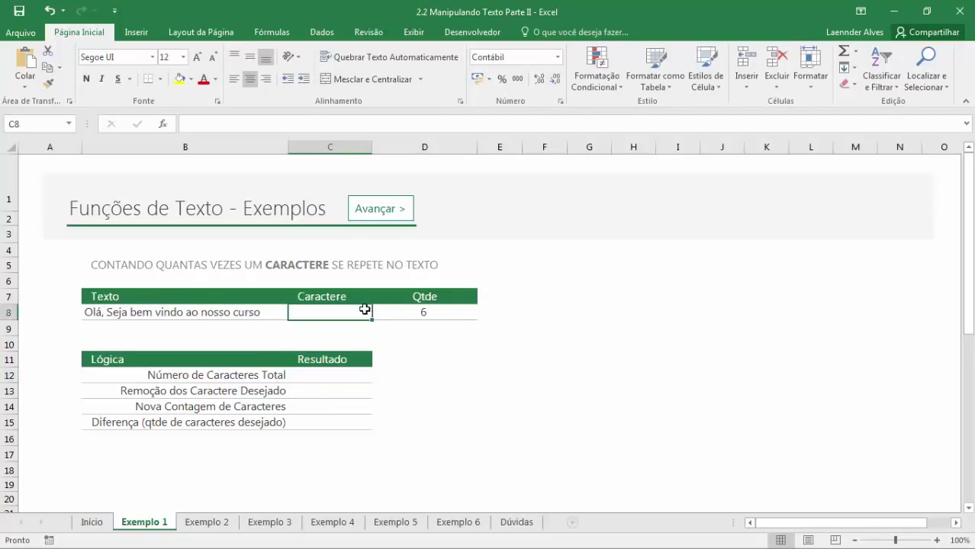
text(o)
key(Return)
Enter =NÚM.CARACT(B8) in C12 to calculate the total number of characters in the text.
click(330, 376)
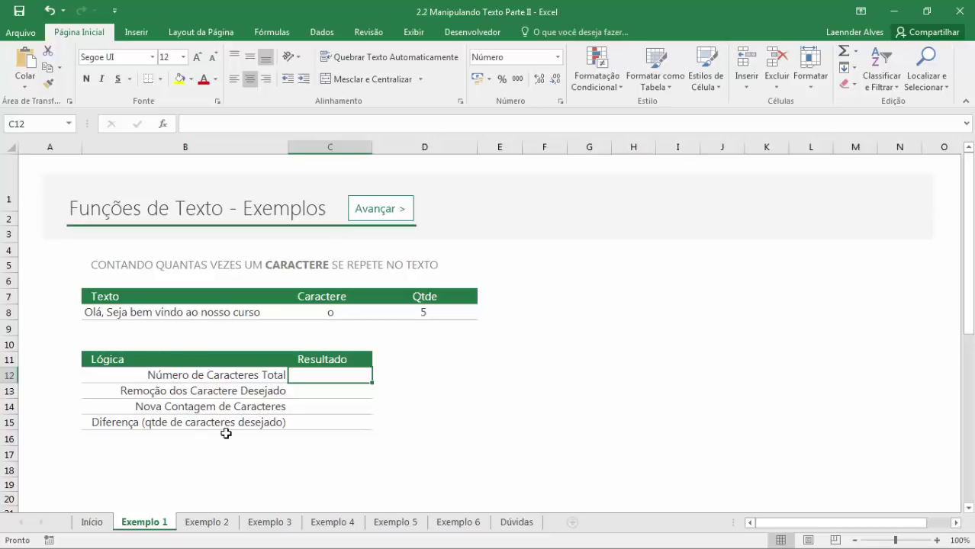
text(=)
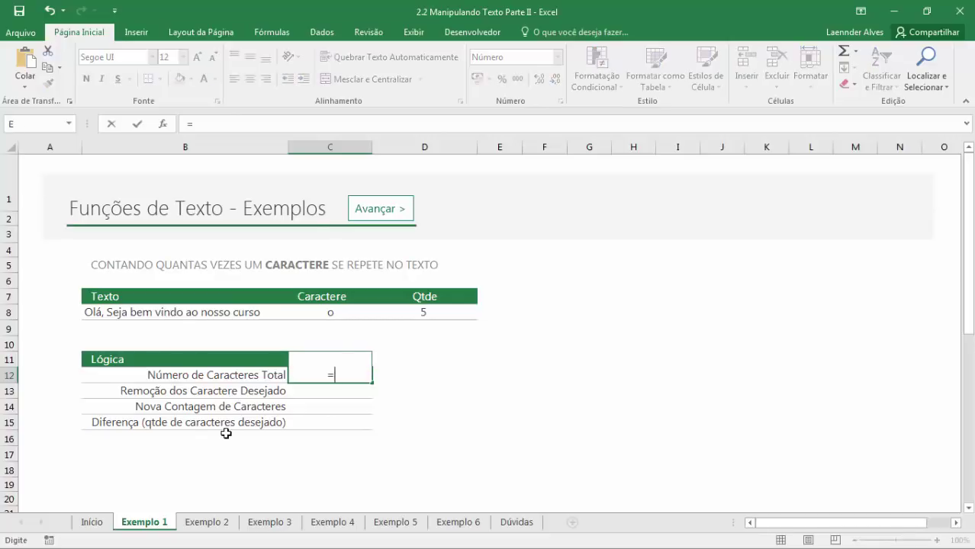
text(NÚM.)
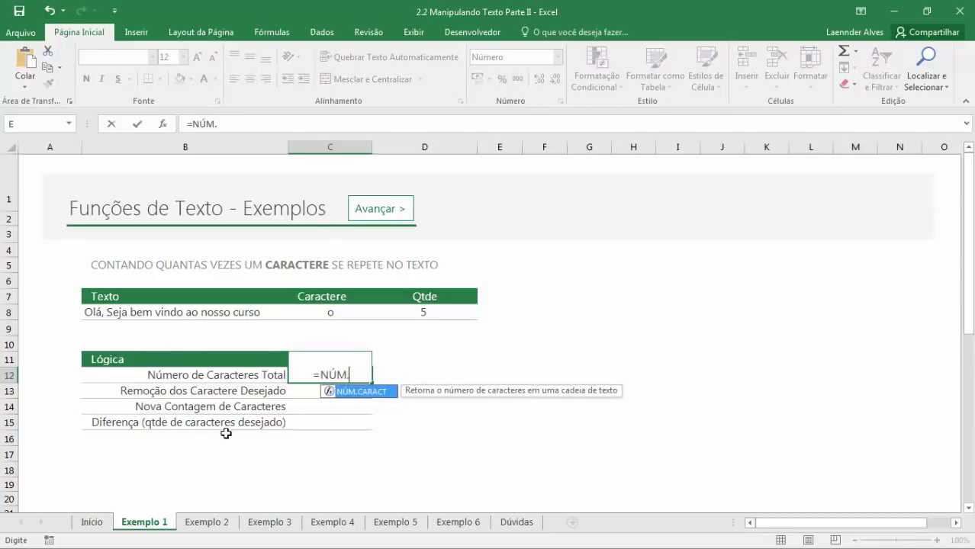
key(Tab)
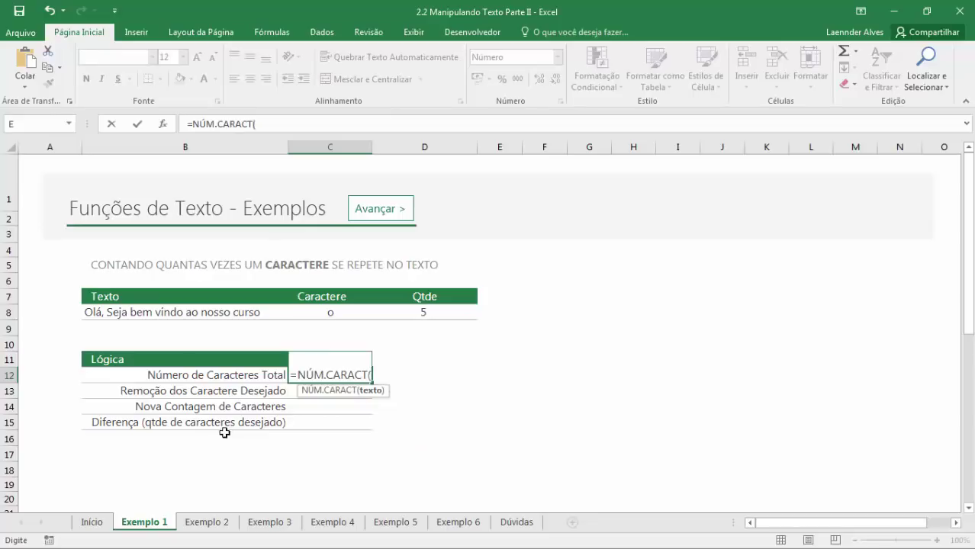
click(175, 313)
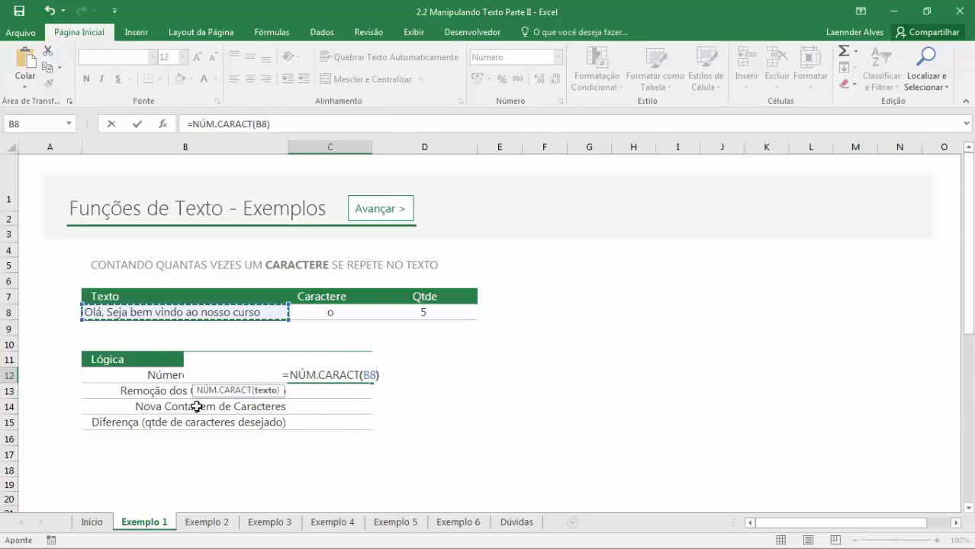
text())
key(Return)
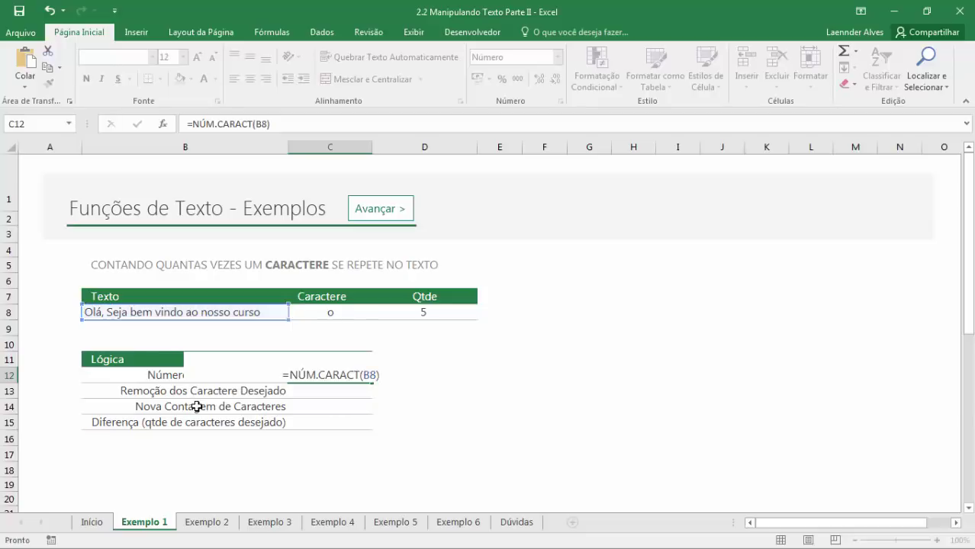
Review the formula and result for Número de Caracteres Total in C12 without altering it.
key(Down)
key(Up)
key(Up)
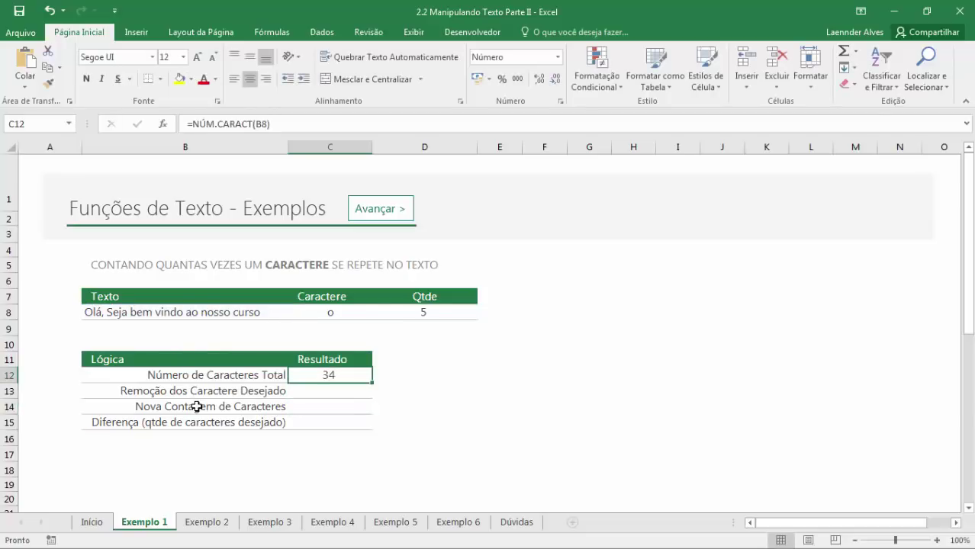
key(Down)
key(Up)
key(F2)
key(Escape)
Enter =SUBSTITUIR(B8;C8;"") in C13 to remove the desired character from the text.
key(Down)
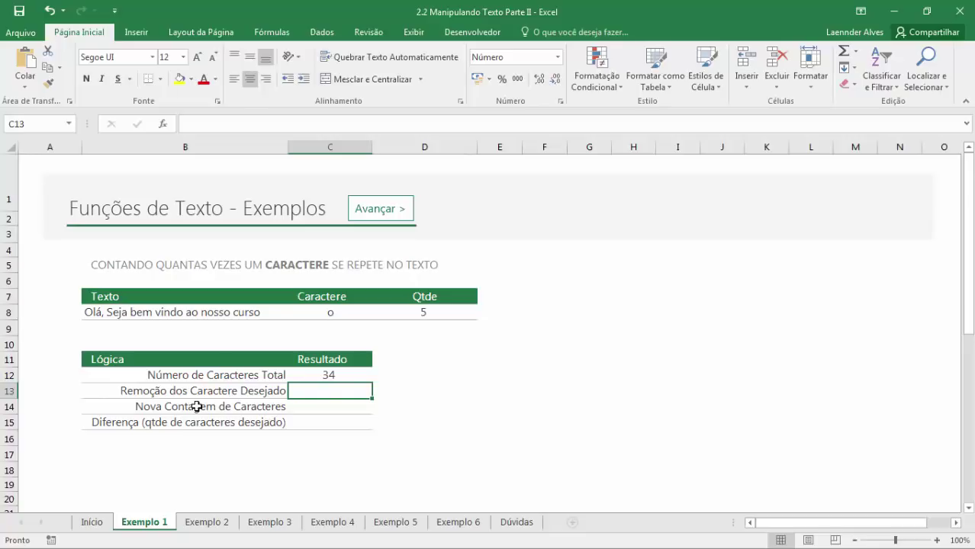
text(=SU)
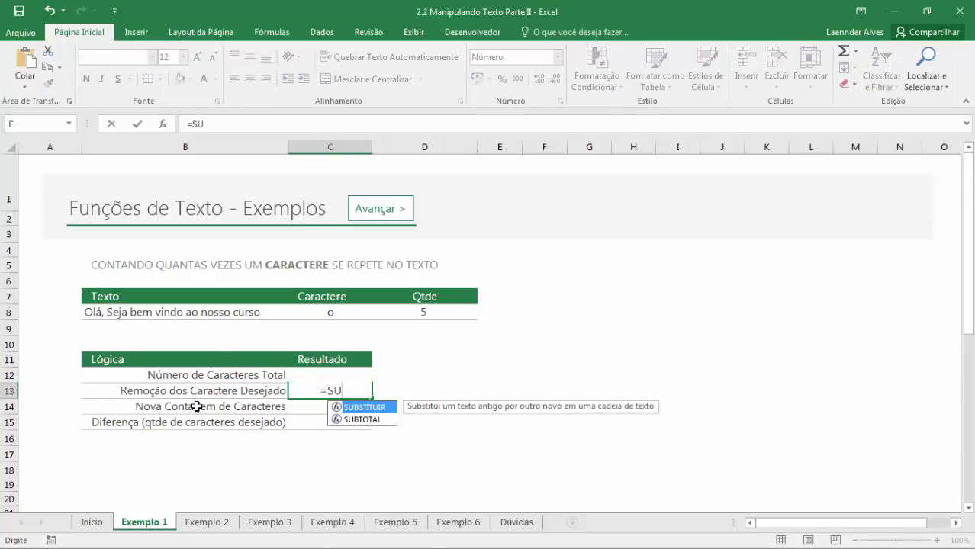
key(Tab)
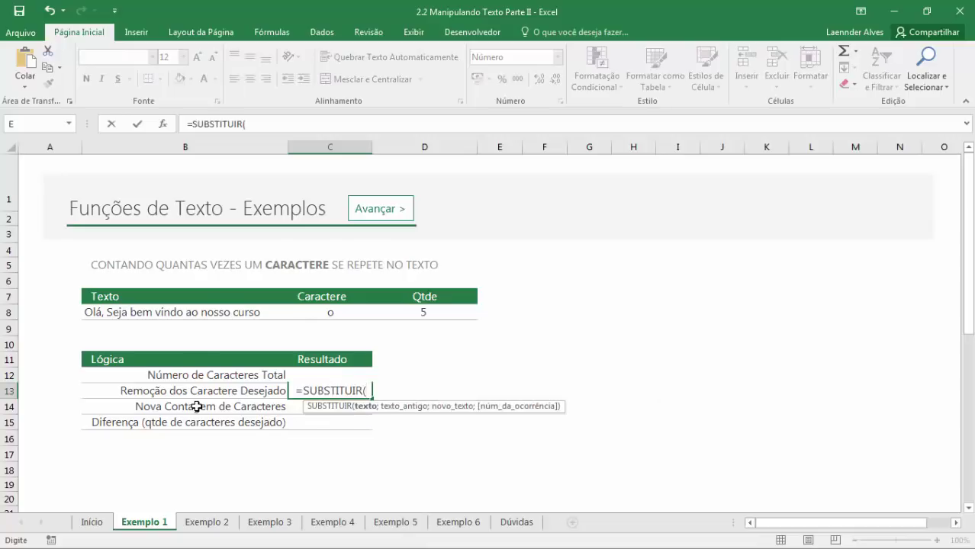
click(197, 313)
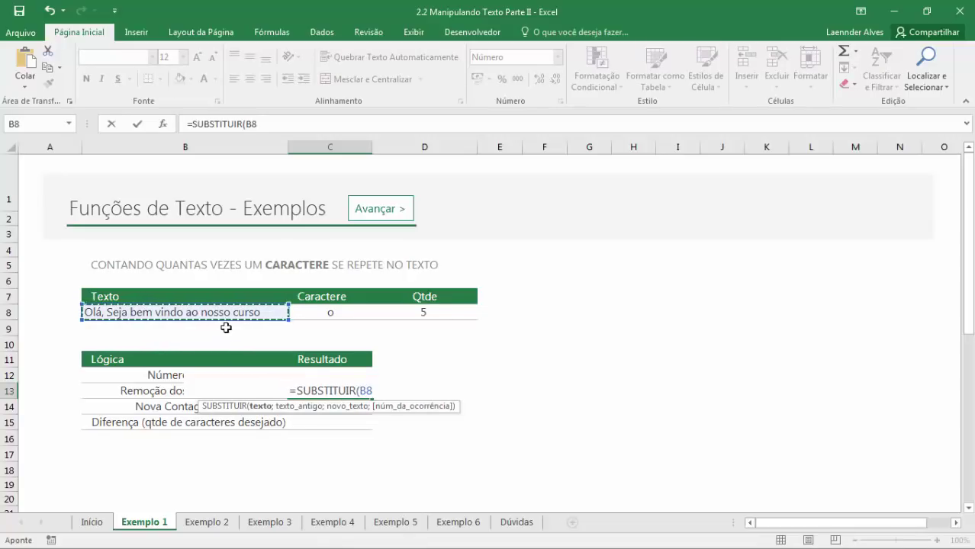
text(;)
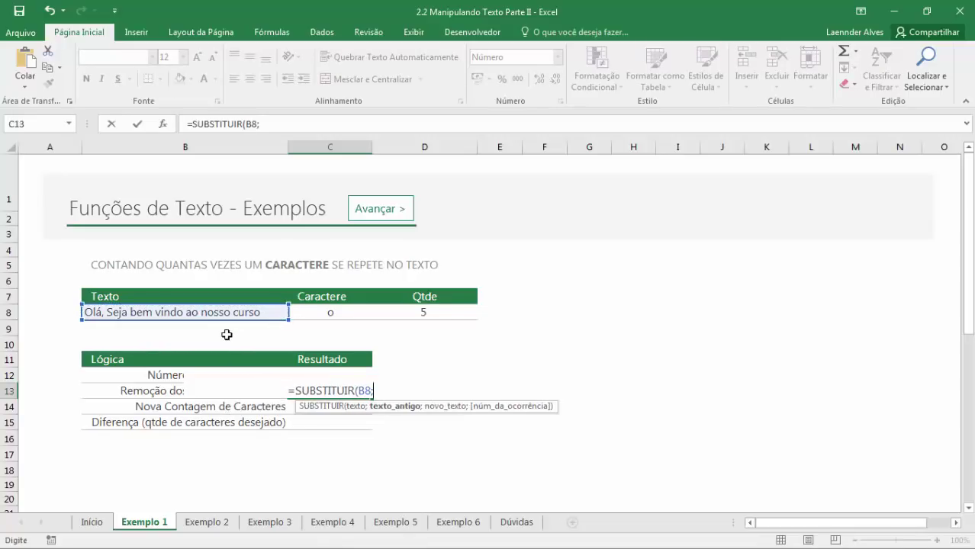
click(322, 312)
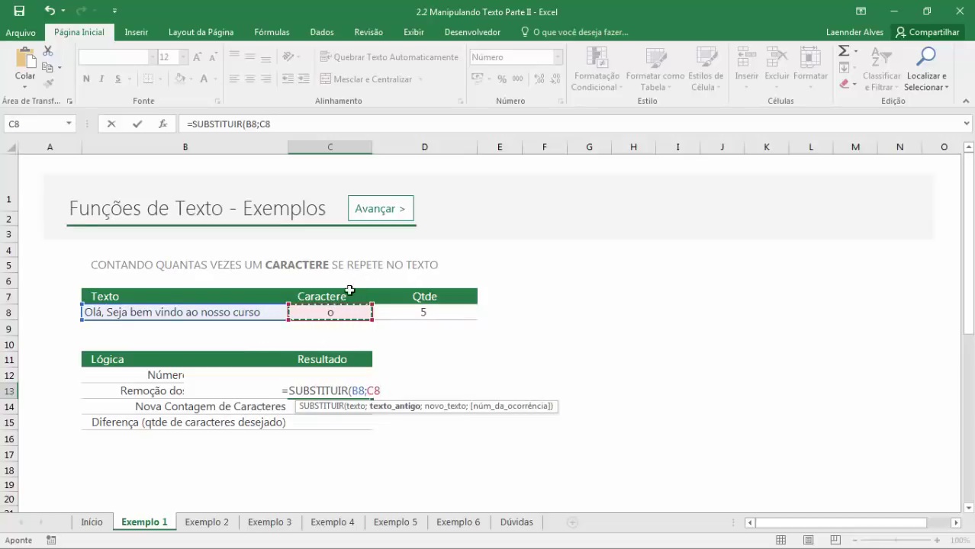
text(;"")
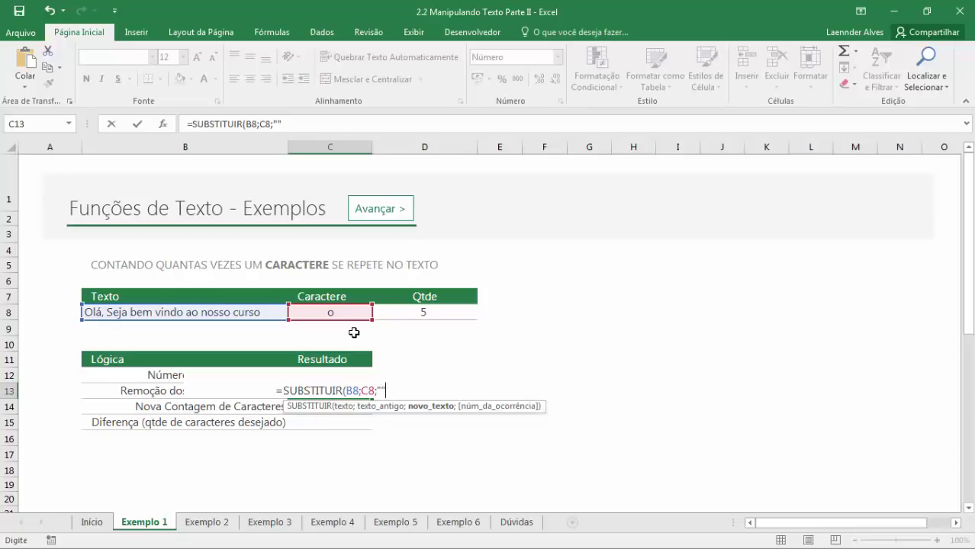
key(Return)
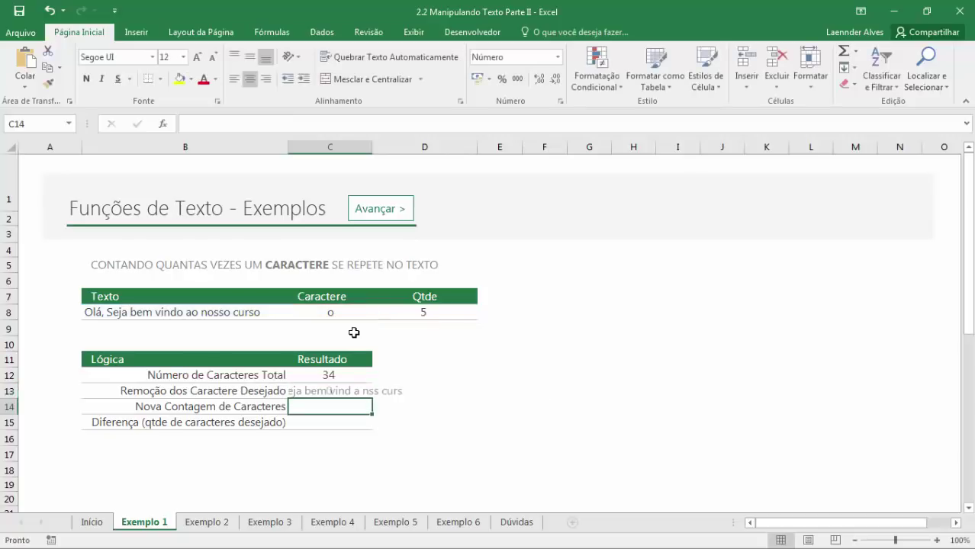
Widen column C to fit the full text in C13 and compare it with the original in B8.
key(Up)
drag(373, 148, 541, 159)
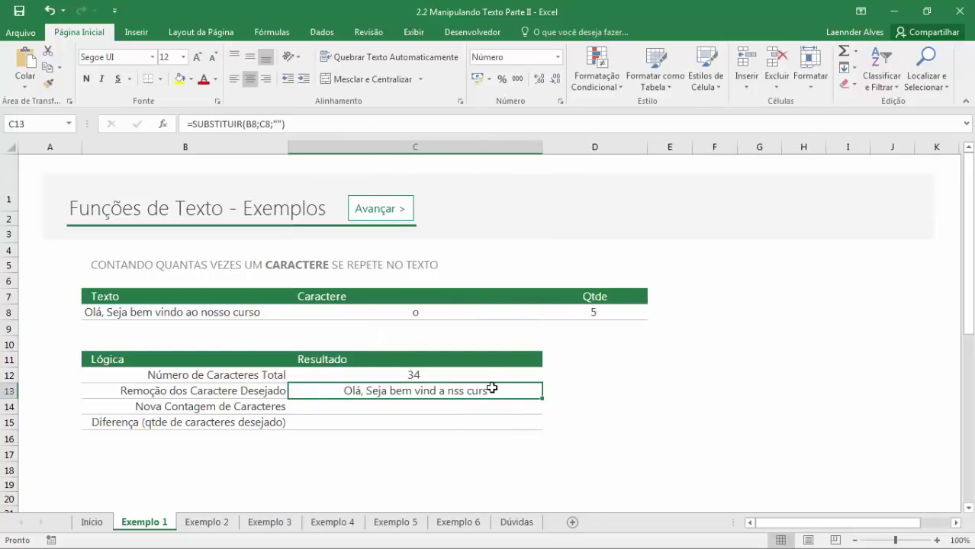
click(131, 312)
click(375, 393)
Test case sensitivity of the removal by entering uppercase "A" and lowercase "a" in turn in C8.
click(412, 315)
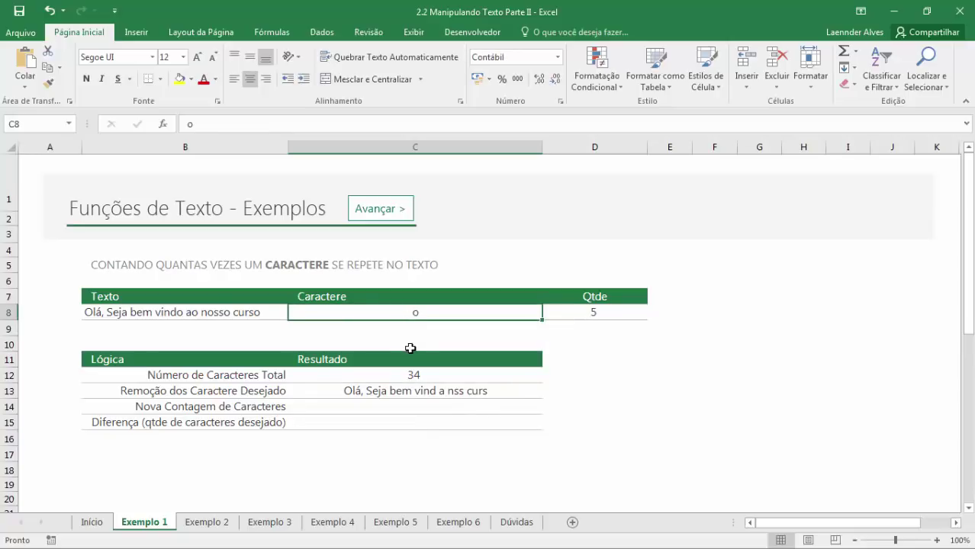
text(A)
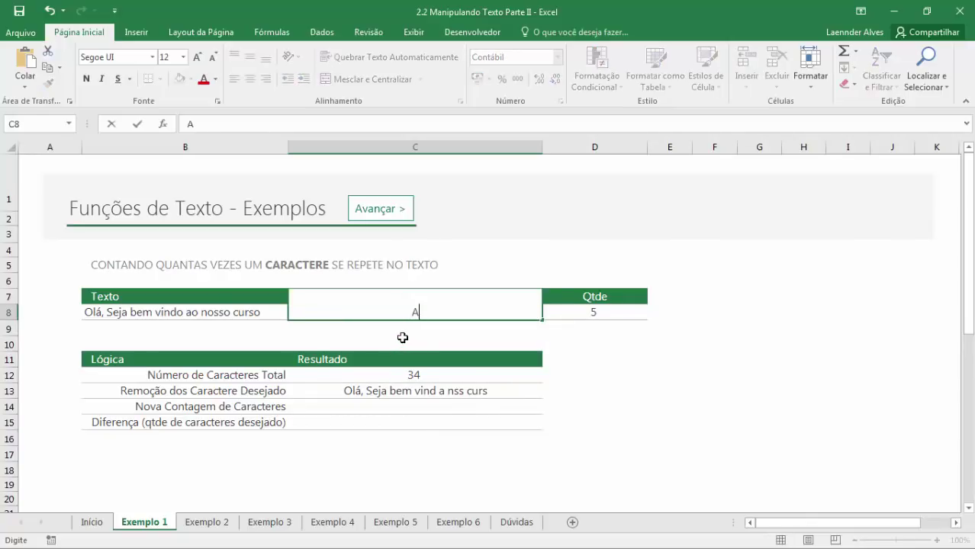
click(400, 343)
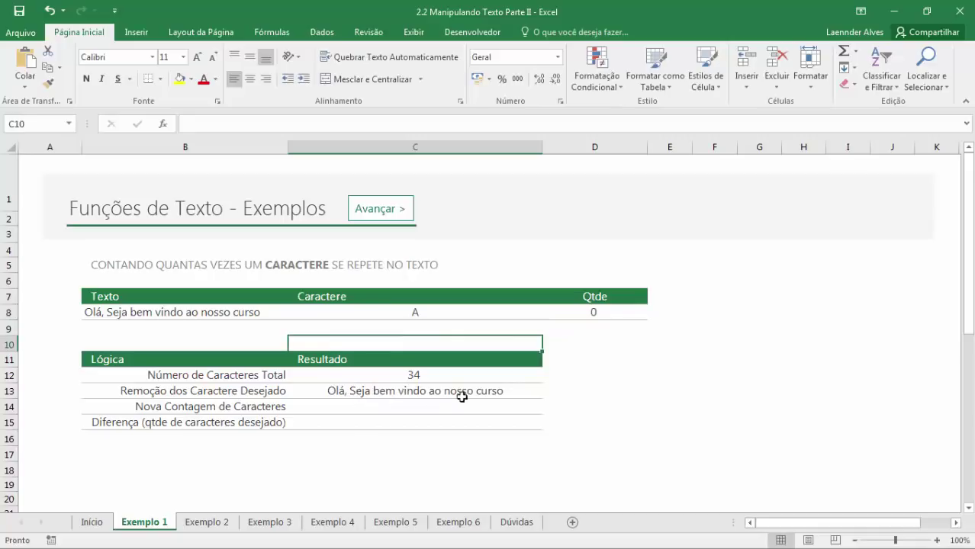
click(429, 314)
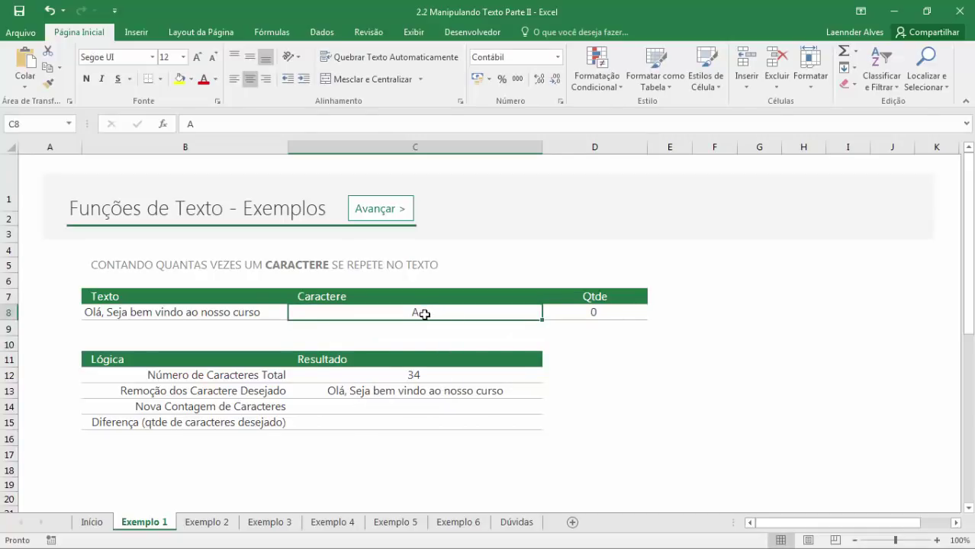
text(a)
key(Return)
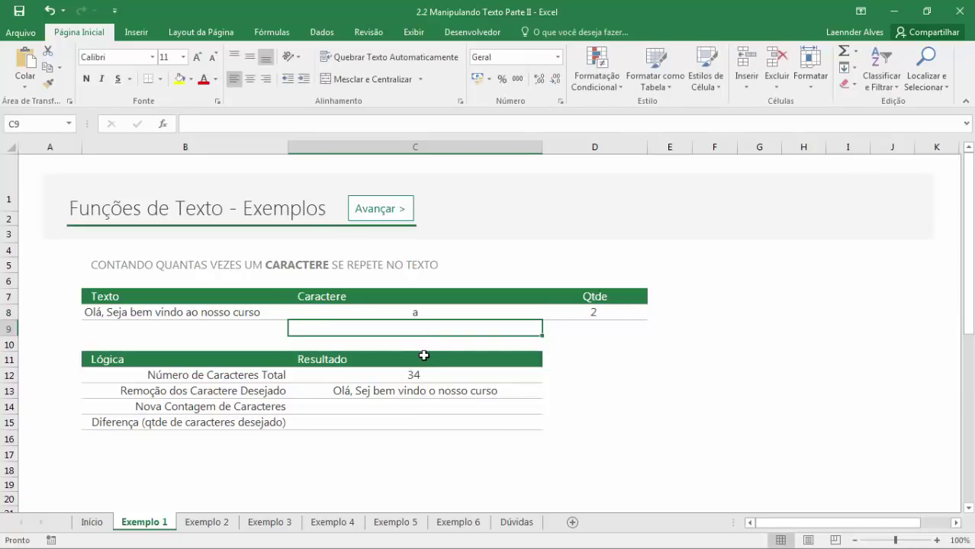
Change the Caractere cell C8 back to lowercase "o".
click(421, 313)
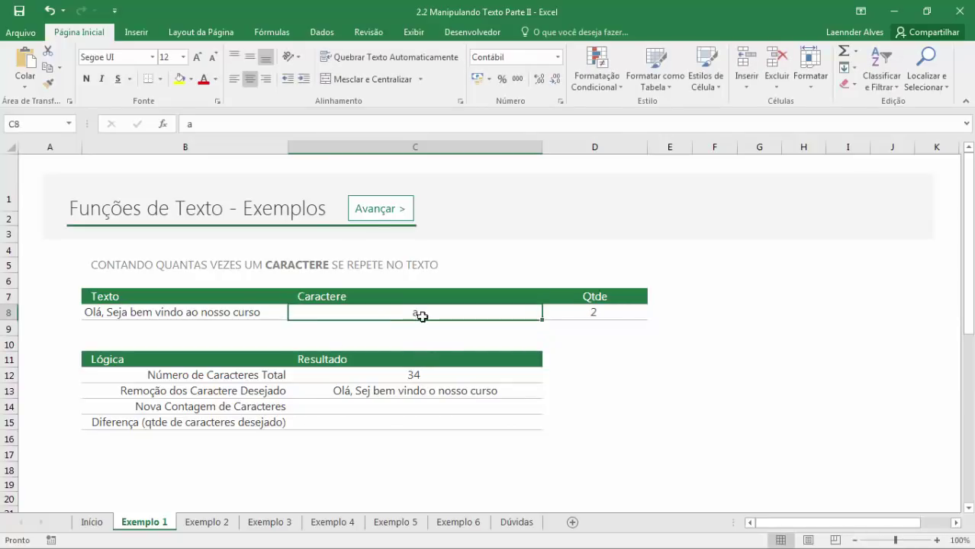
text(o)
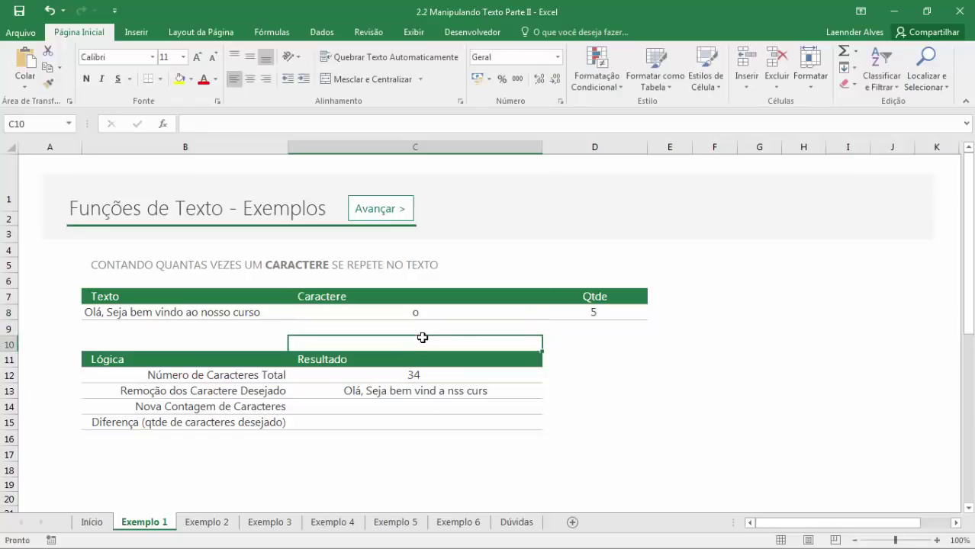
click(422, 338)
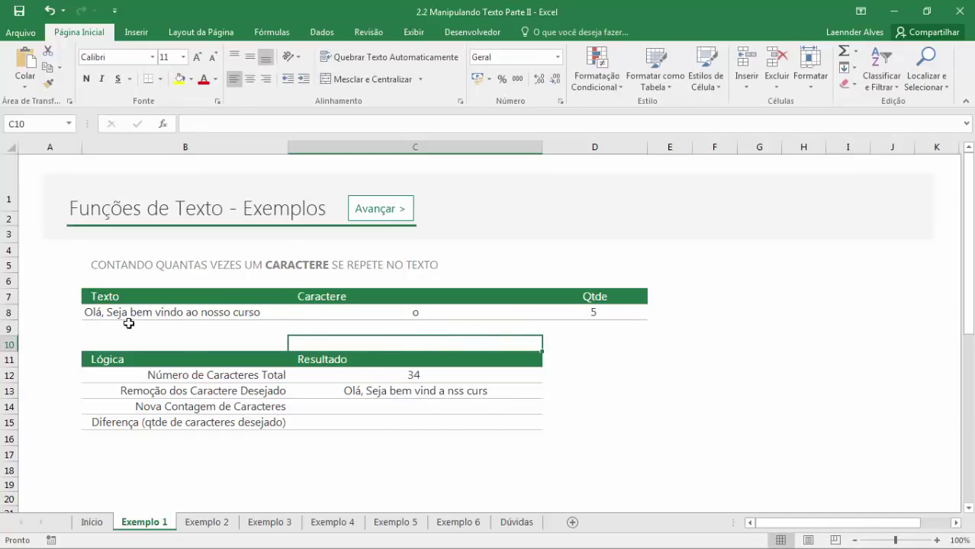
In the C13 removal formula, wrap the text reference B8 in the MAIÚSCULA function.
click(380, 319)
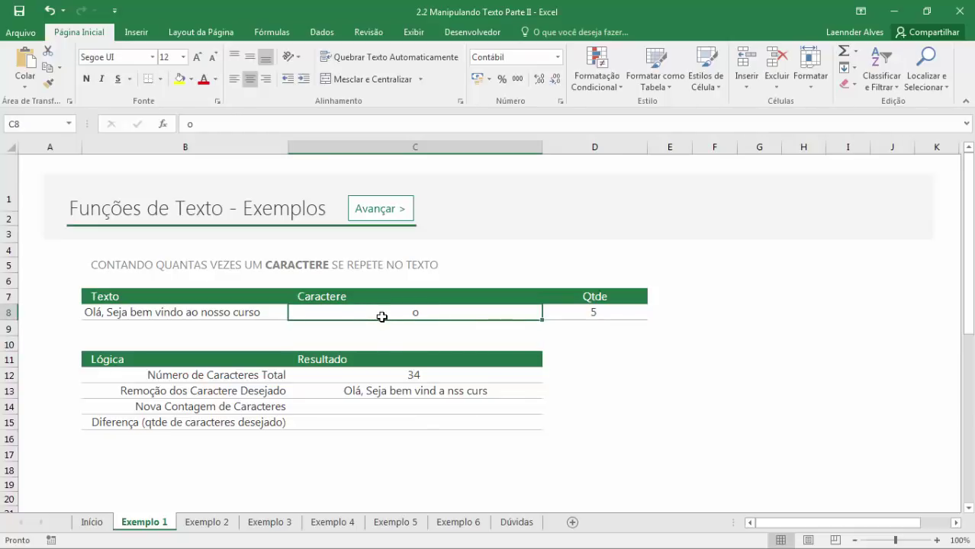
double_click(397, 392)
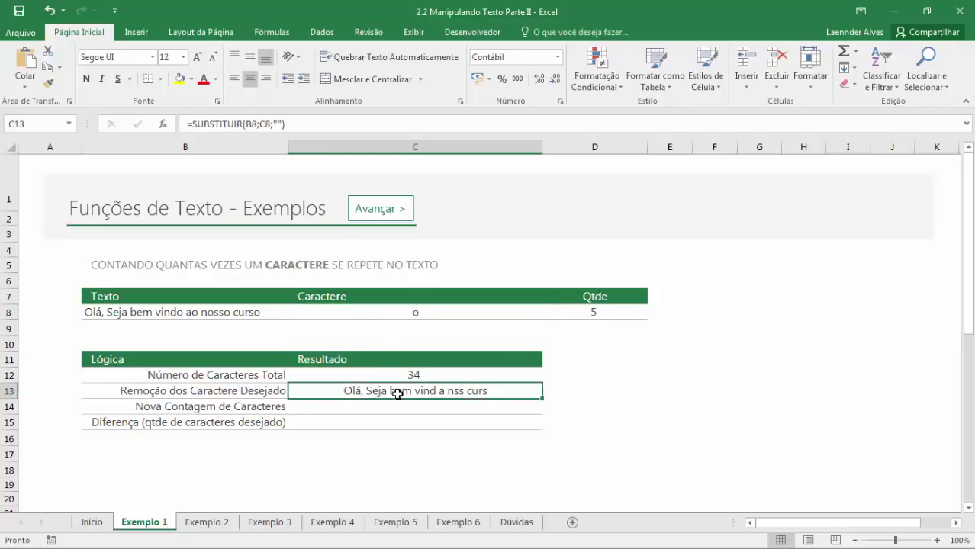
click(433, 393)
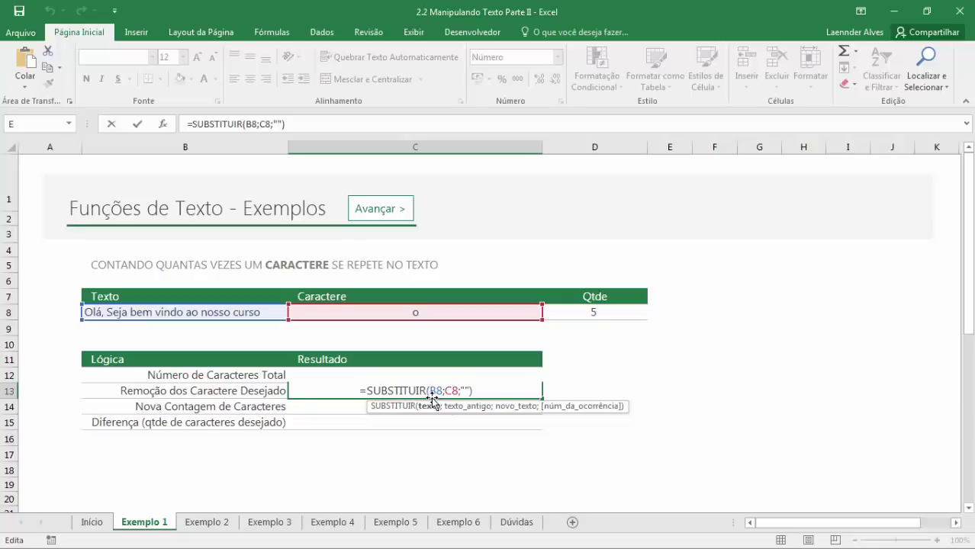
text(SU)
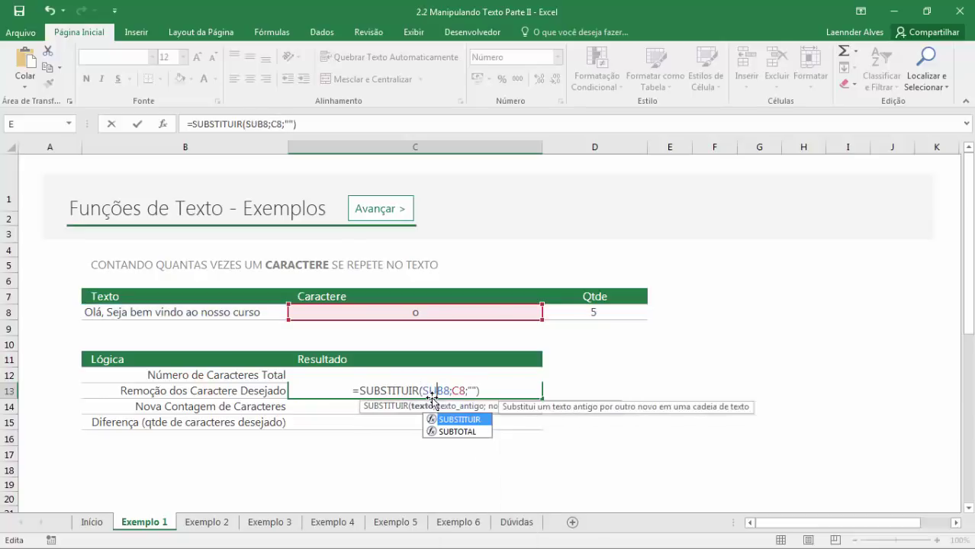
key(BackSpace)
key(BackSpace)
text(MAIU)
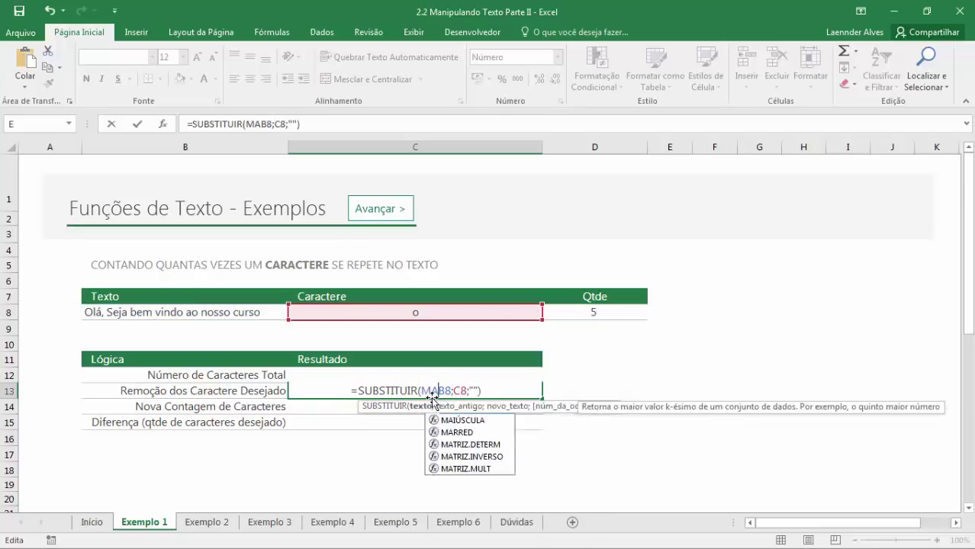
key(BackSpace)
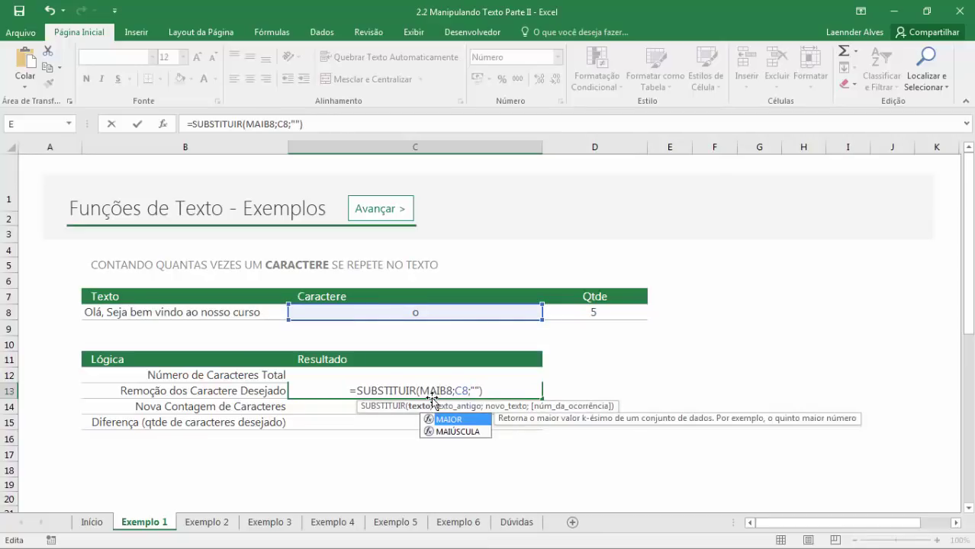
key(Down)
key(Tab)
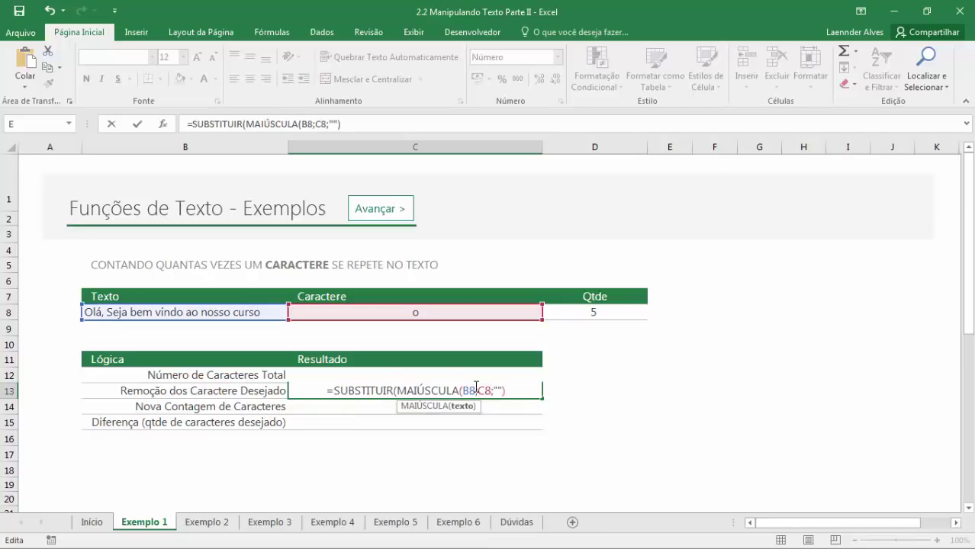
text())
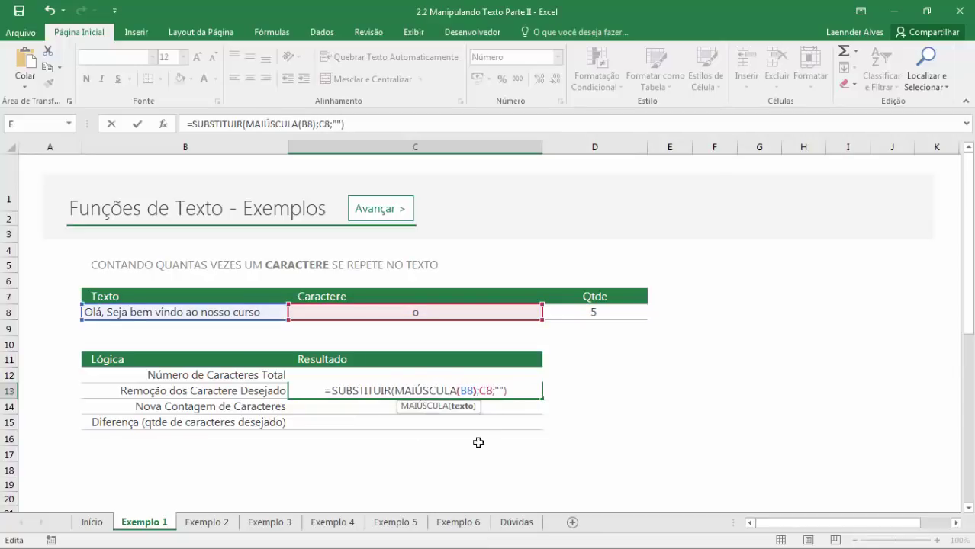
Wrap the C8 reference in MAIÚSCULA too, completing C13 as =SUBSTITUIR(MAIÚSCULA(B8);MAIÚSCULA(C8);"").
key(Right)
key(Right)
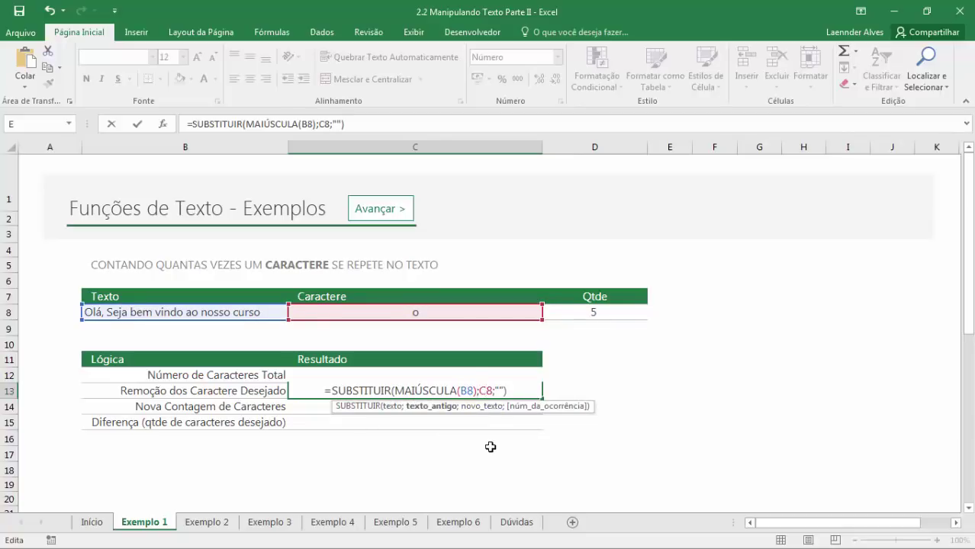
text(CAM)
key(BackSpace)
key(BackSpace)
key(BackSpace)
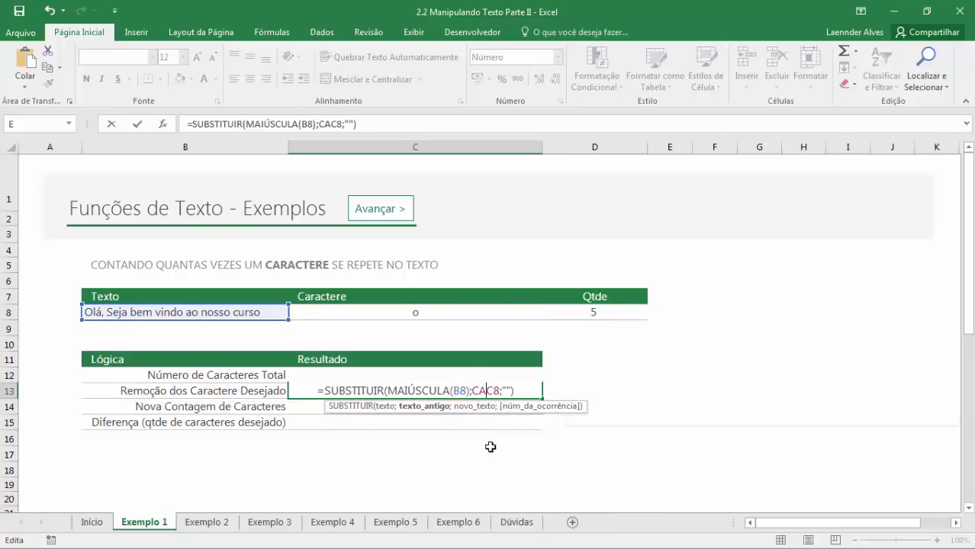
text(MAIÚS)
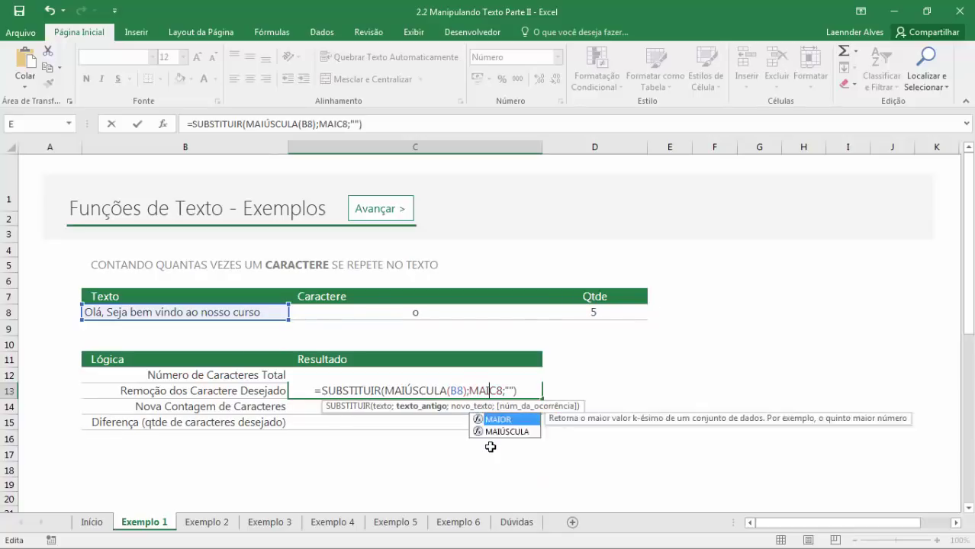
key(Tab)
text())
key(Return)
key(Up)
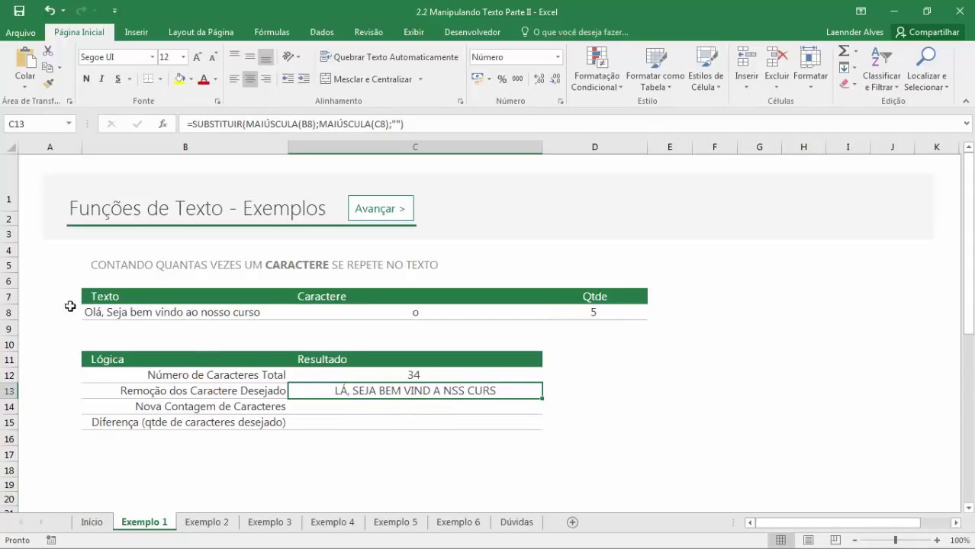
Test the case-insensitive removal by entering uppercase "O" in C8, then restore lowercase "o".
click(443, 313)
key(F2)
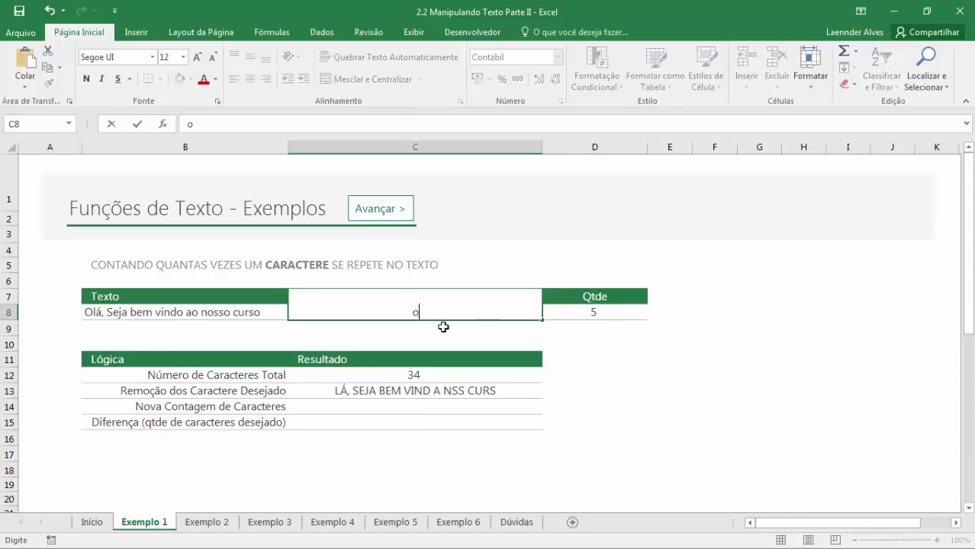
text(O)
key(Return)
key(Up)
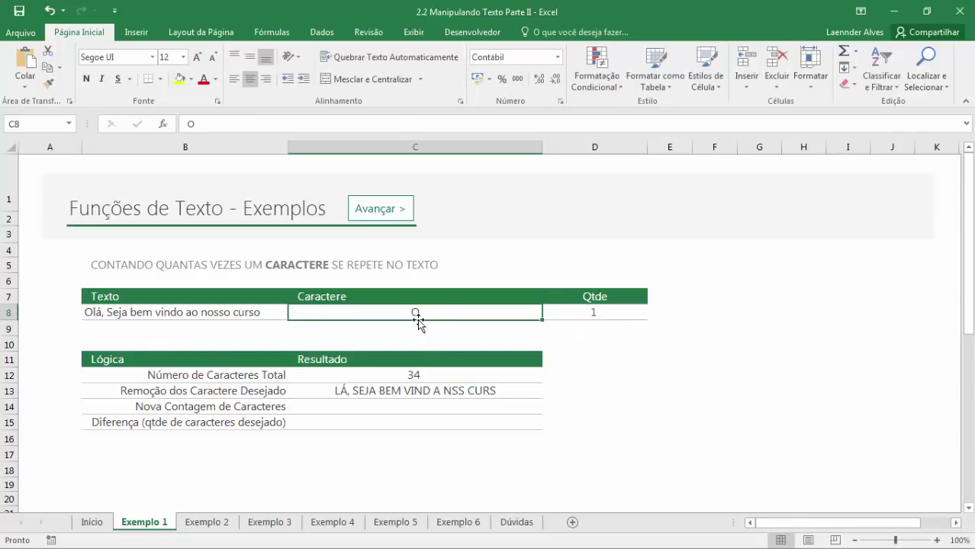
double_click(417, 320)
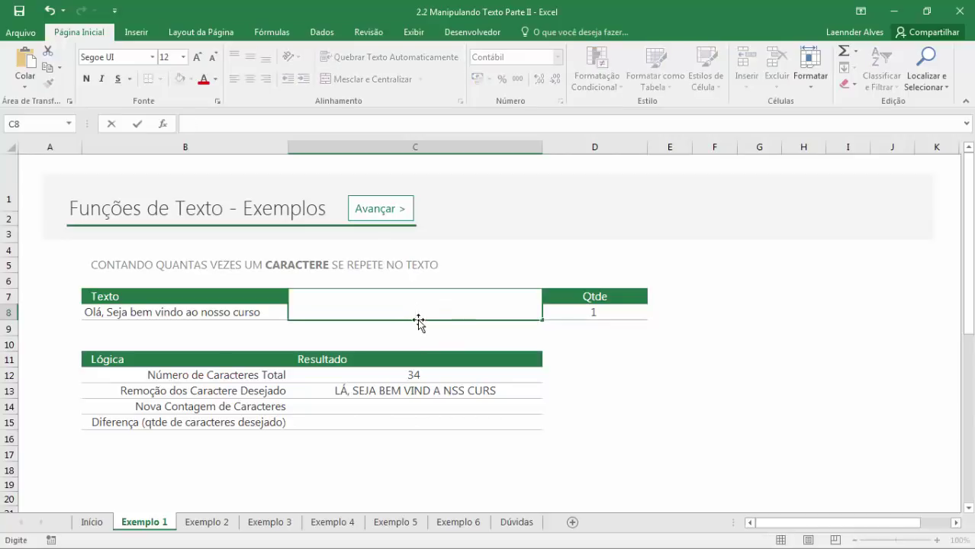
text(o)
key(Return)
key(Down)
key(Down)
key(Down)
key(Down)
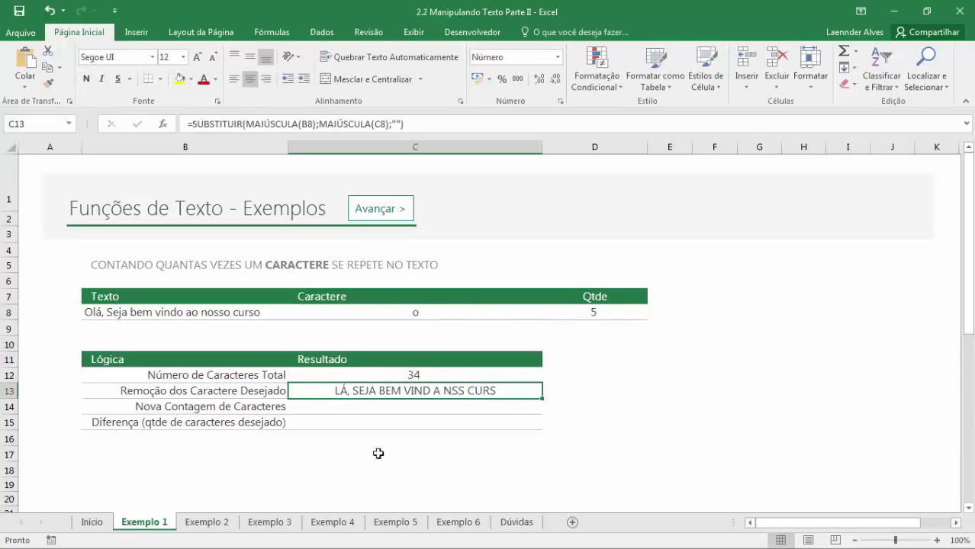
Enter =NÚM.CARACT(C13) in C14 to count the characters remaining after the removal.
click(382, 409)
click(409, 391)
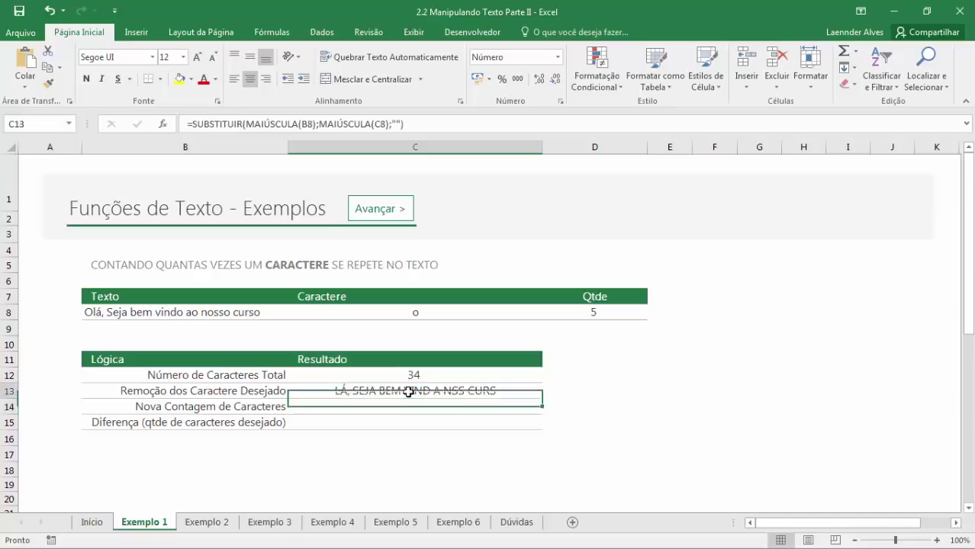
click(461, 405)
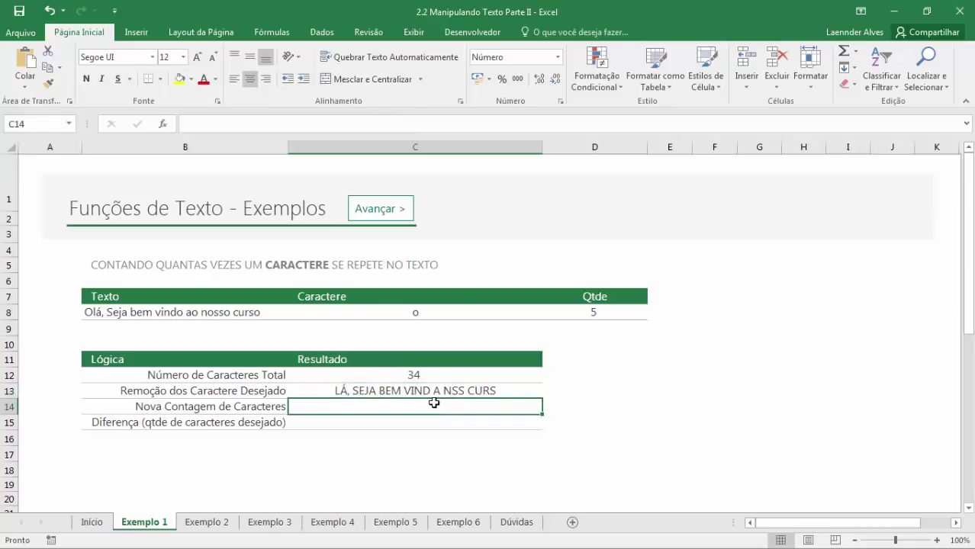
text(=C)
key(BackSpace)
text(NÚM)
key(Tab)
key(Up)
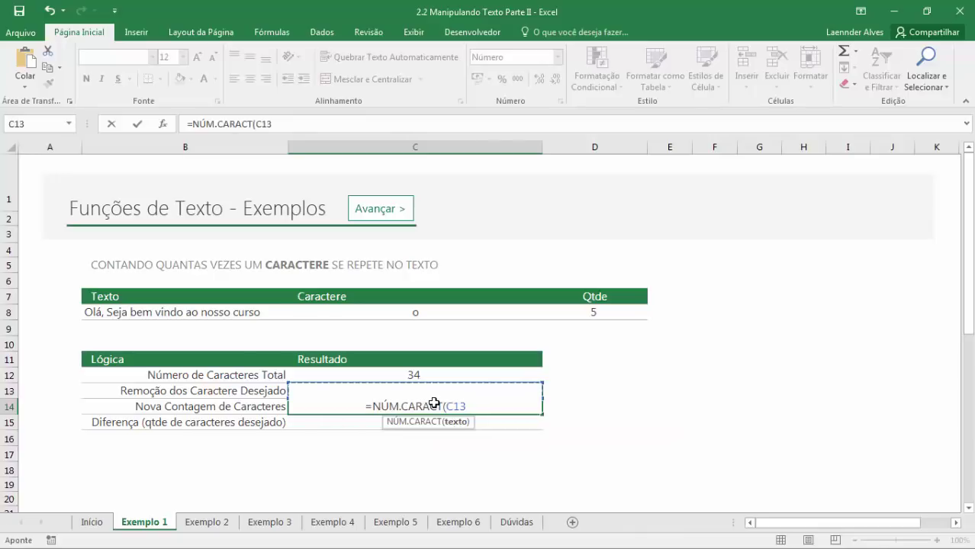
text())
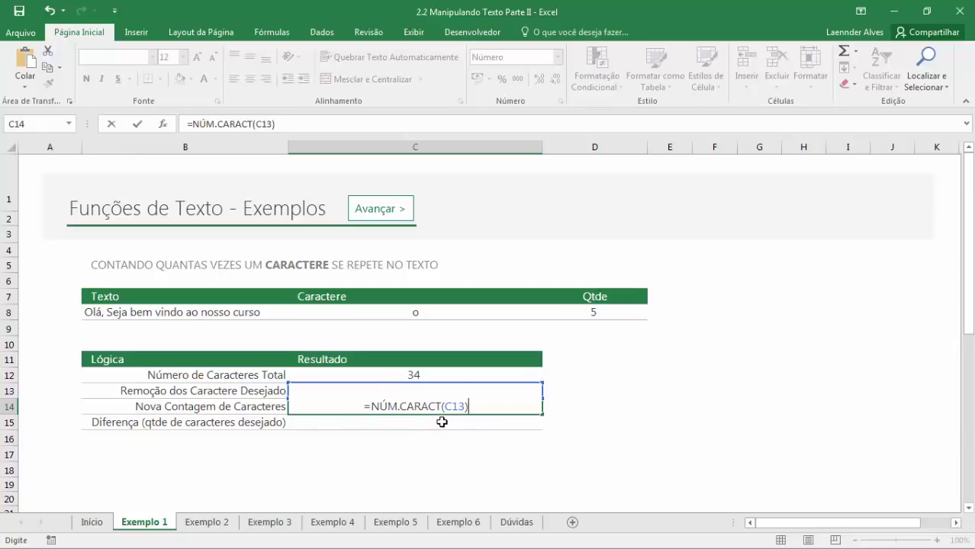
key(Return)
Review the results in C12 to C14, then enter =C12-C14 in C15 to calculate the number of desired characters.
click(441, 404)
click(423, 375)
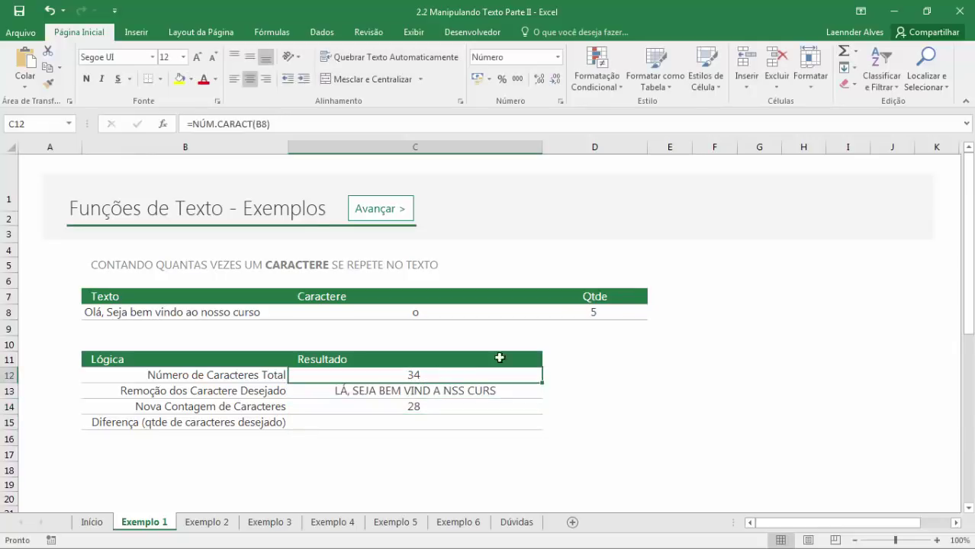
click(420, 395)
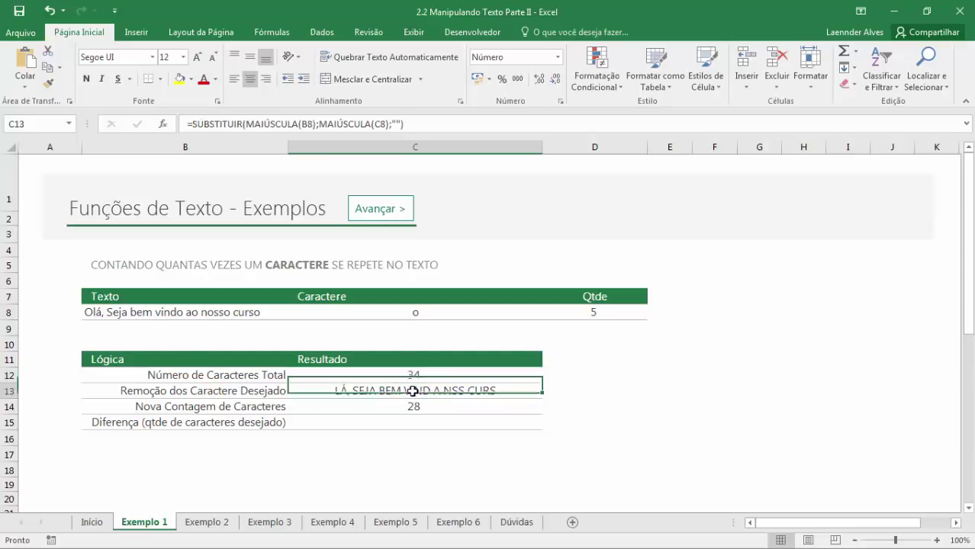
click(420, 409)
click(421, 422)
text(=)
key(Up)
key(Up)
key(Up)
text(-)
key(Up)
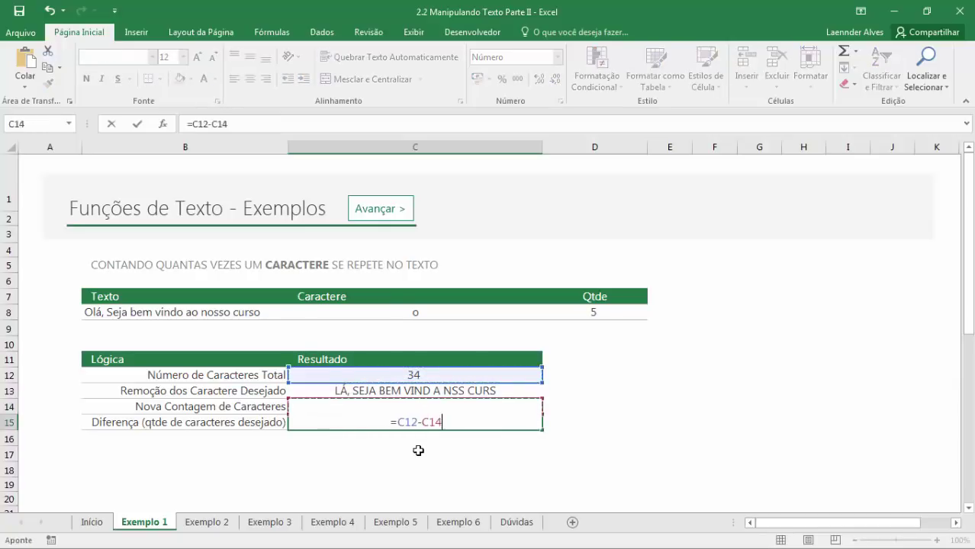
key(Return)
click(421, 425)
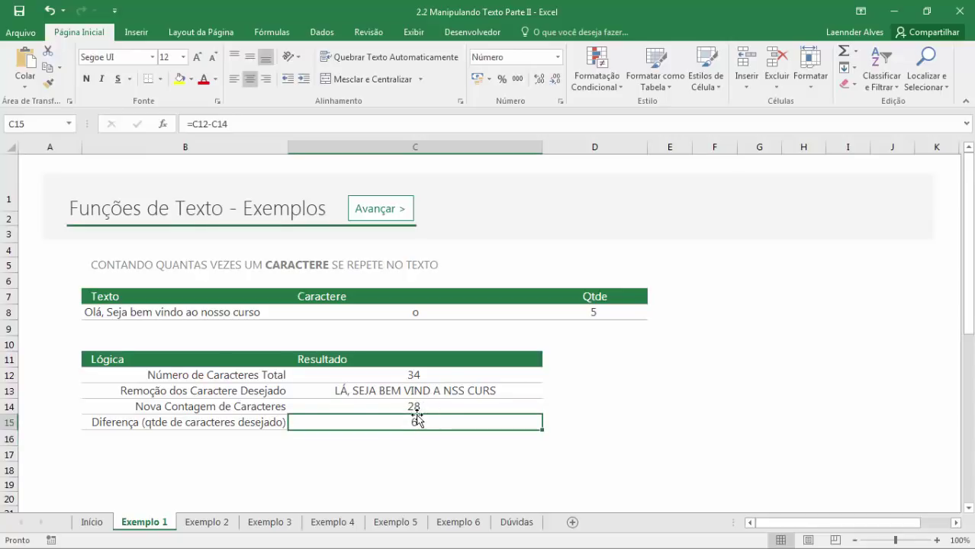
In the Qtde formula in D8, wrap the B8 reference inside SUBSTITUIR in MAIÚSCULA.
click(613, 311)
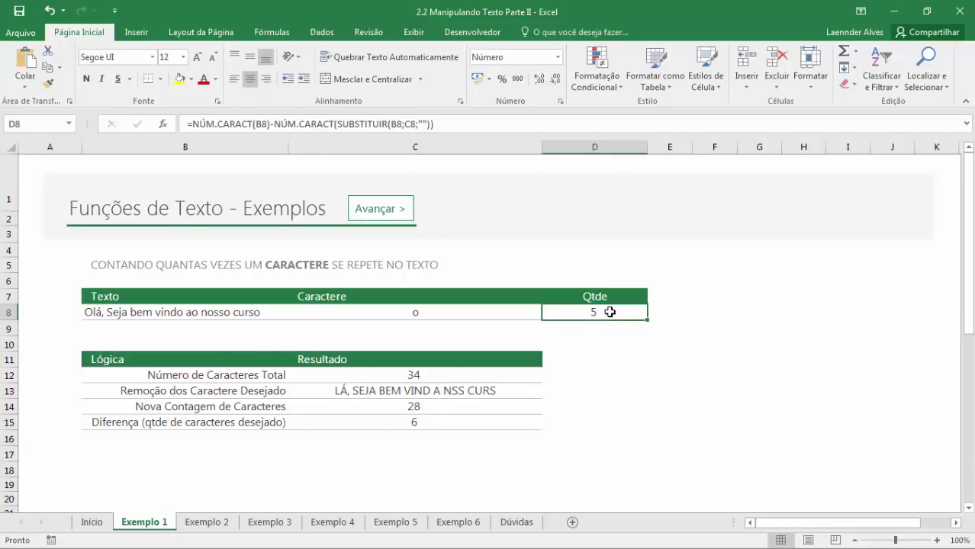
double_click(610, 313)
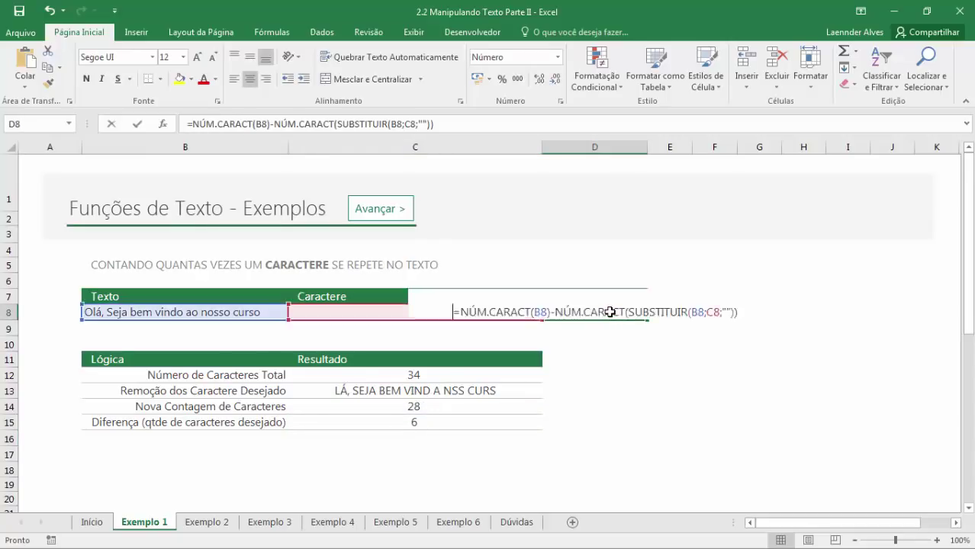
click(693, 311)
text(MA)
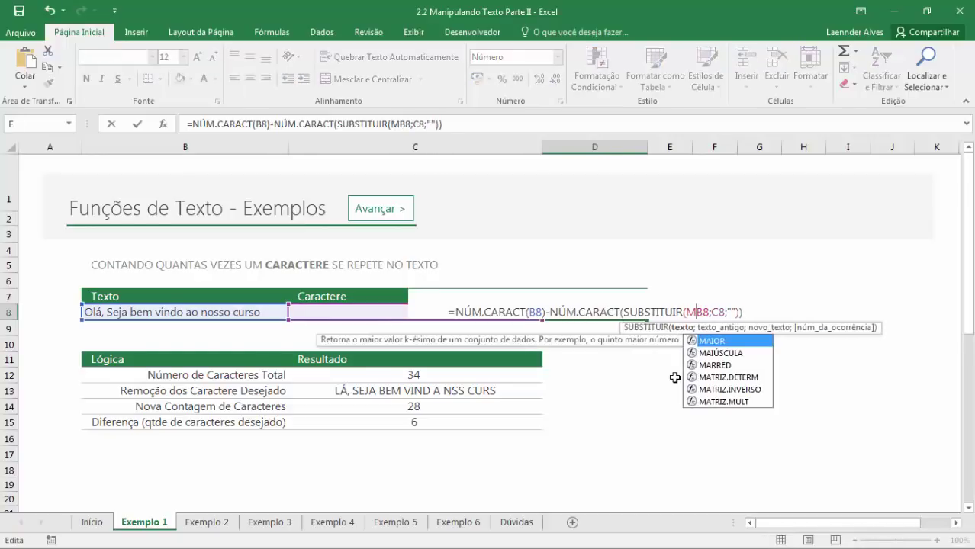
key(Down)
key(Tab)
key(Right)
key(Right)
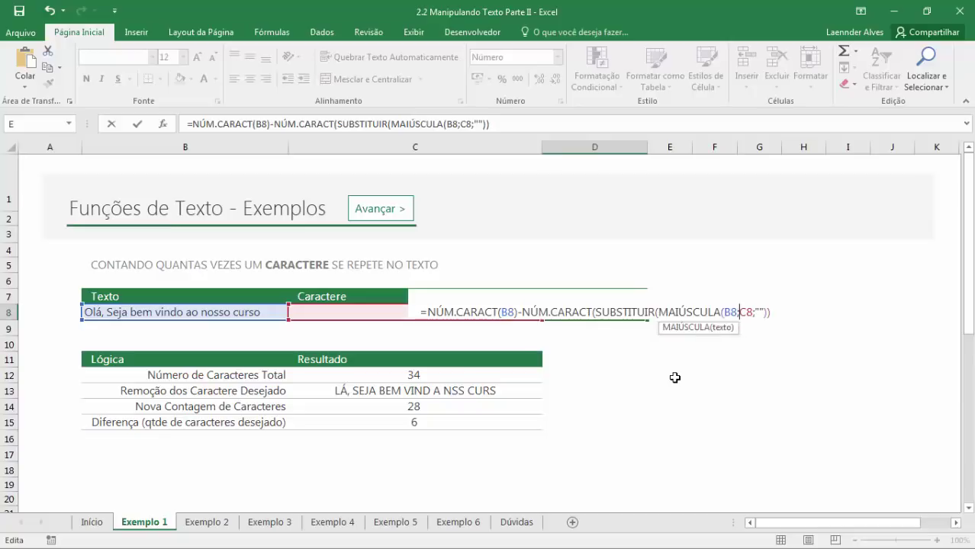
text())
Wrap the C8 reference of the D8 formula in MAIÚSCULA and commit the case-insensitive count.
key(Right)
key(Right)
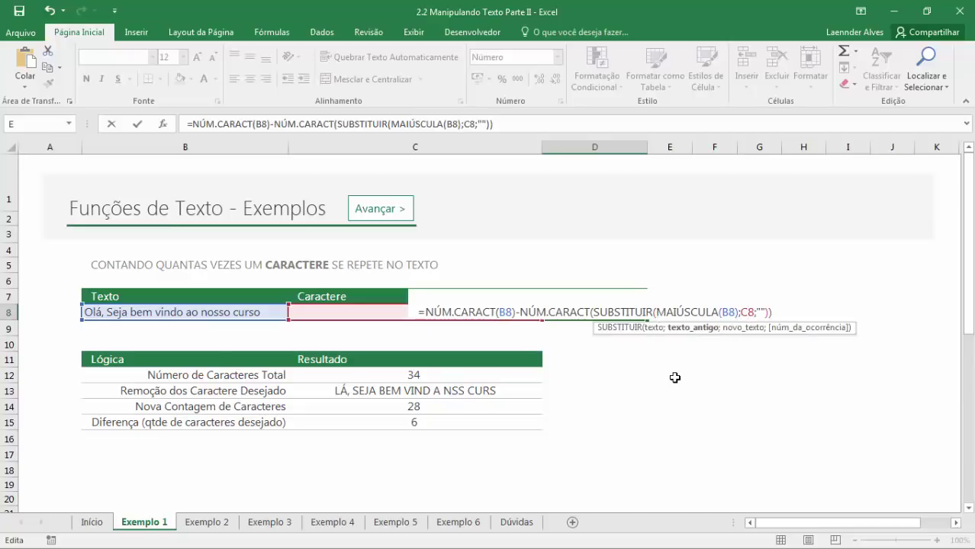
text(MAI)
key(Down)
key(Tab)
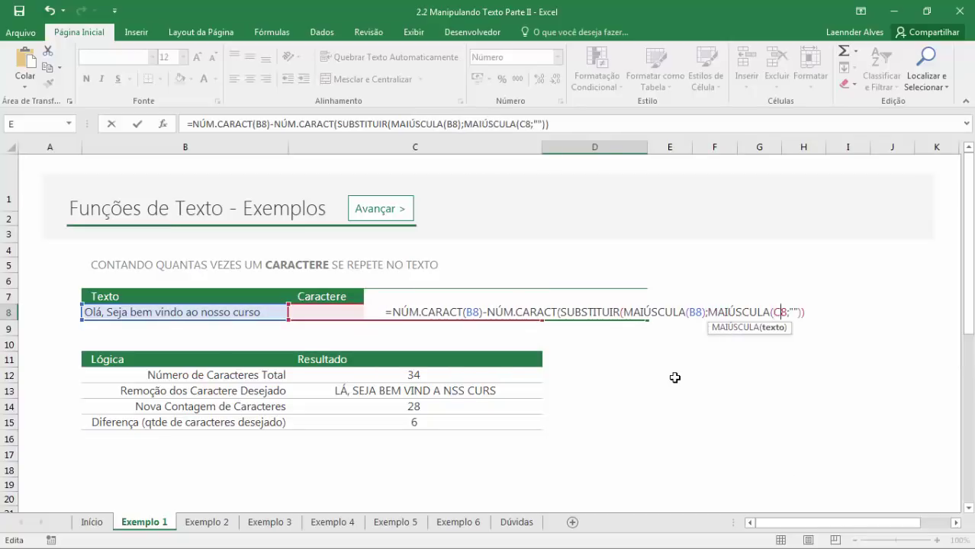
key(Right)
key(Right)
text())
key(Return)
key(Up)
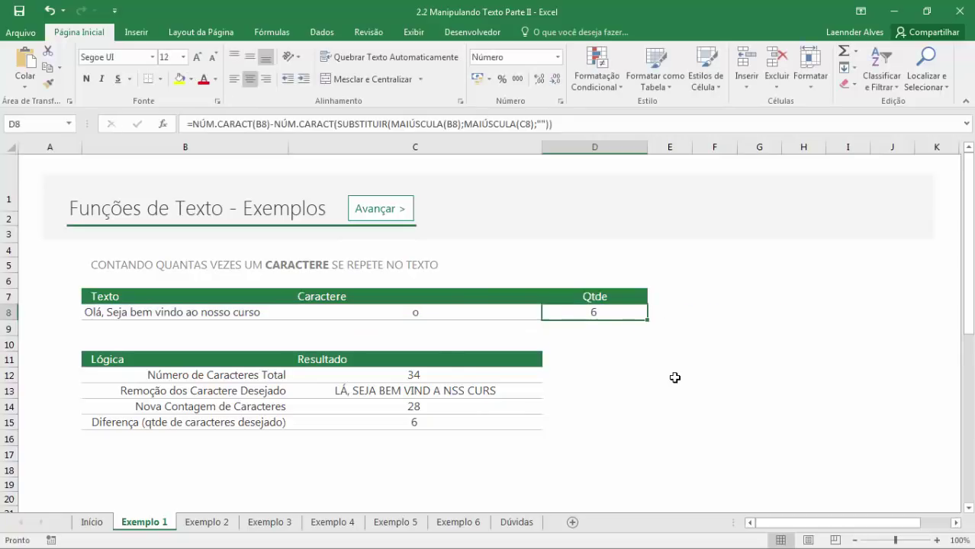
Review the D8 formula part by part, from NÚM.CARACT(B8) to the SUBSTITUIR portion with its MAIÚSCULA arguments.
click(420, 312)
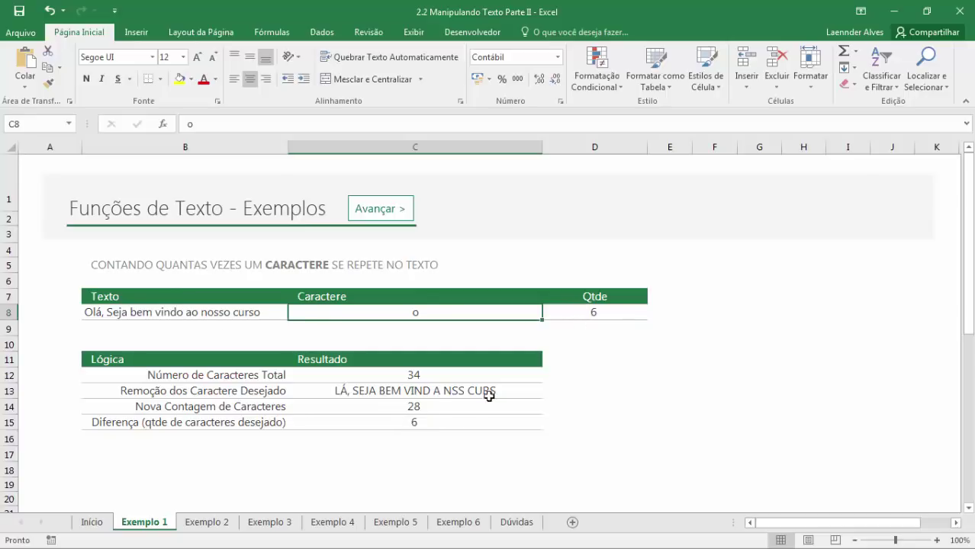
click(590, 312)
double_click(591, 312)
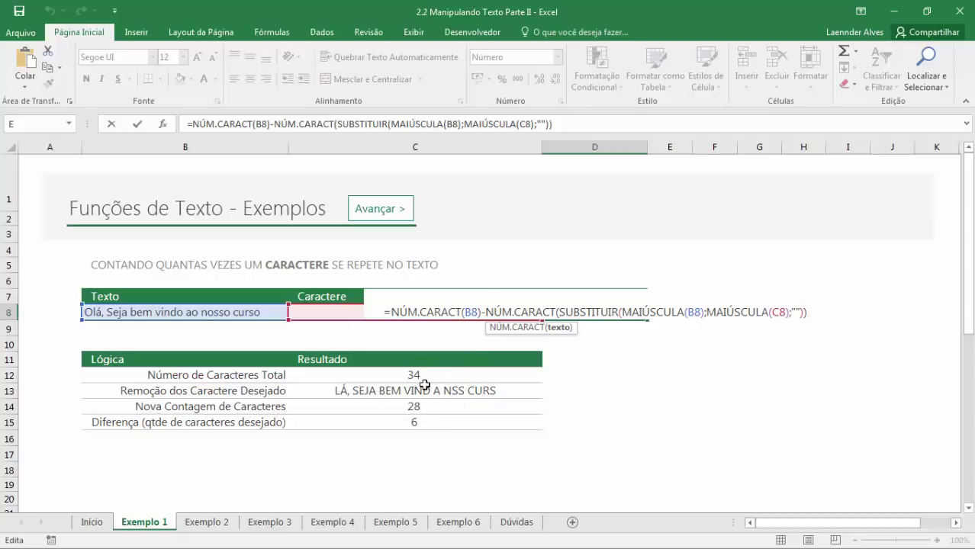
drag(481, 312, 406, 313)
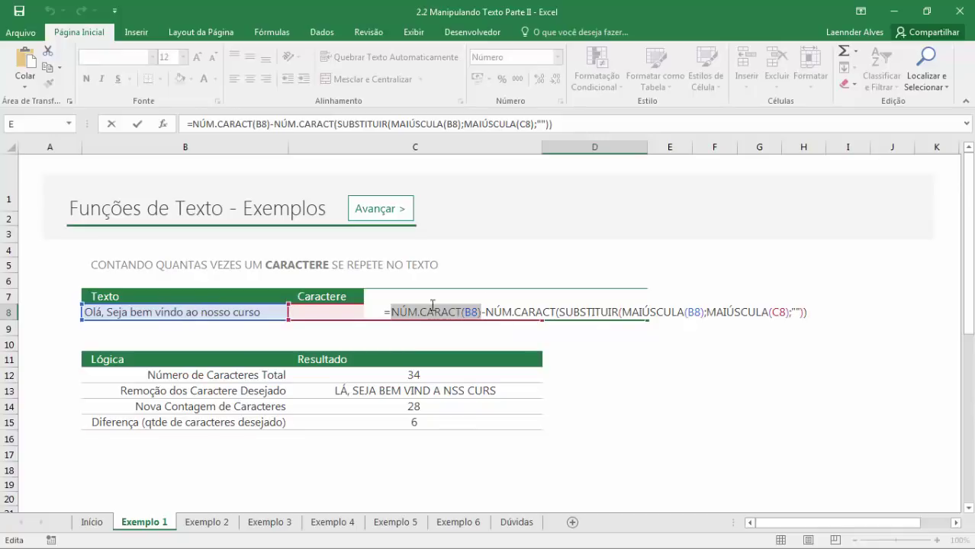
drag(488, 312, 787, 312)
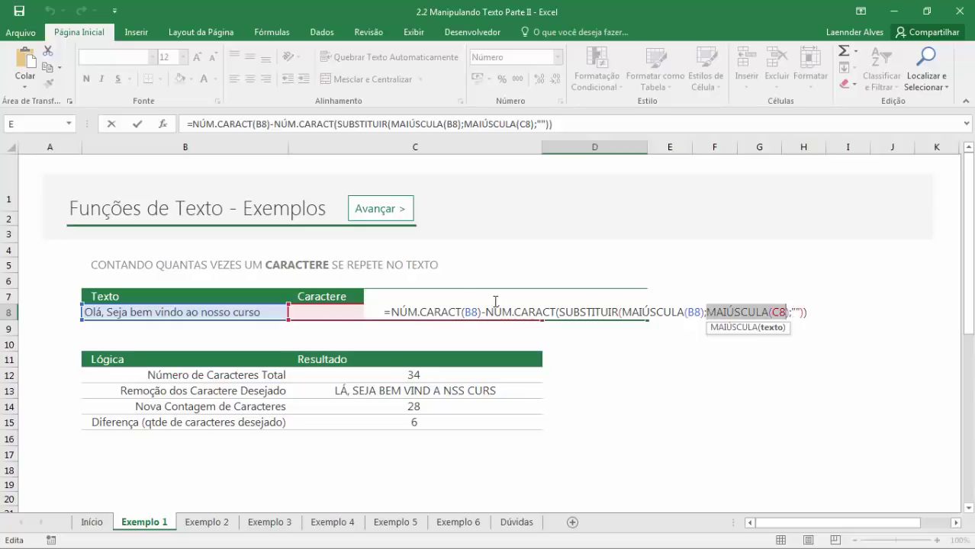
click(615, 312)
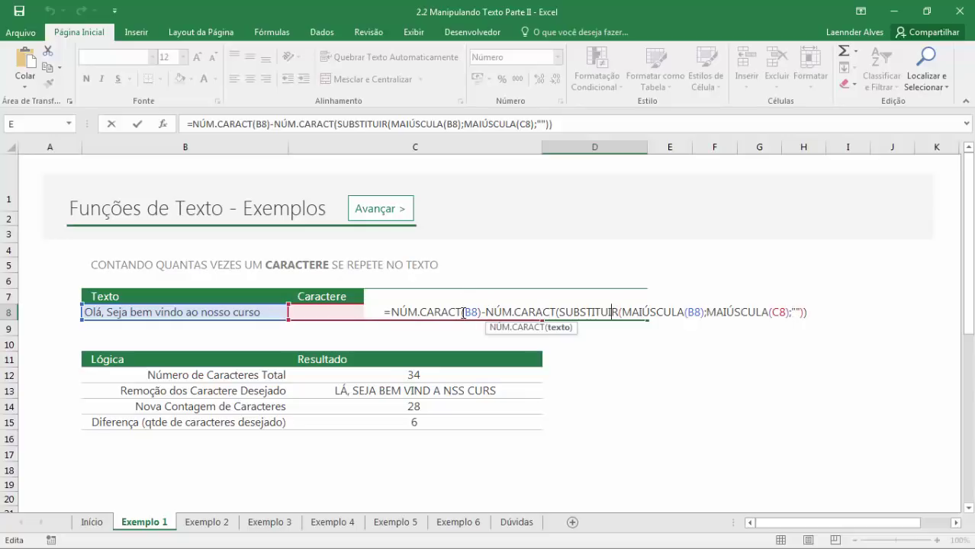
click(433, 313)
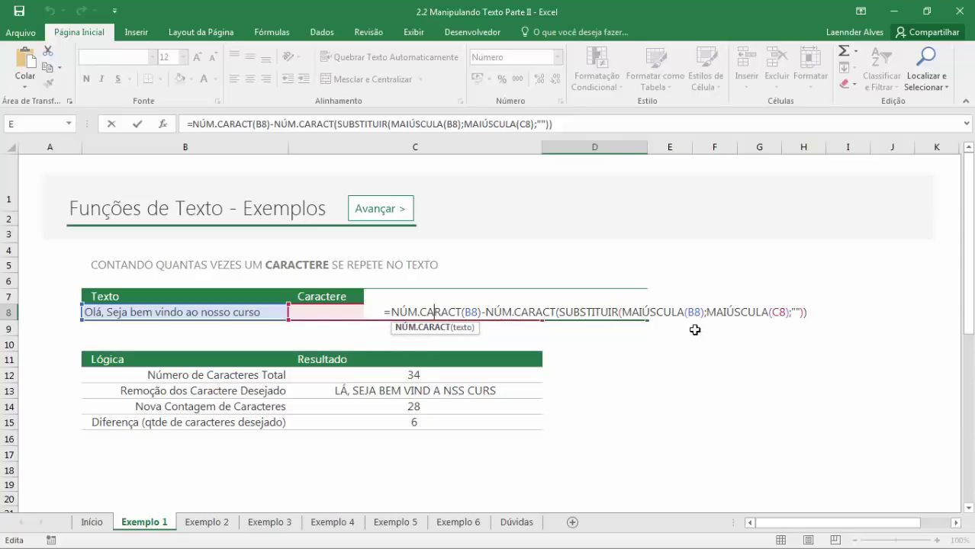
key(Return)
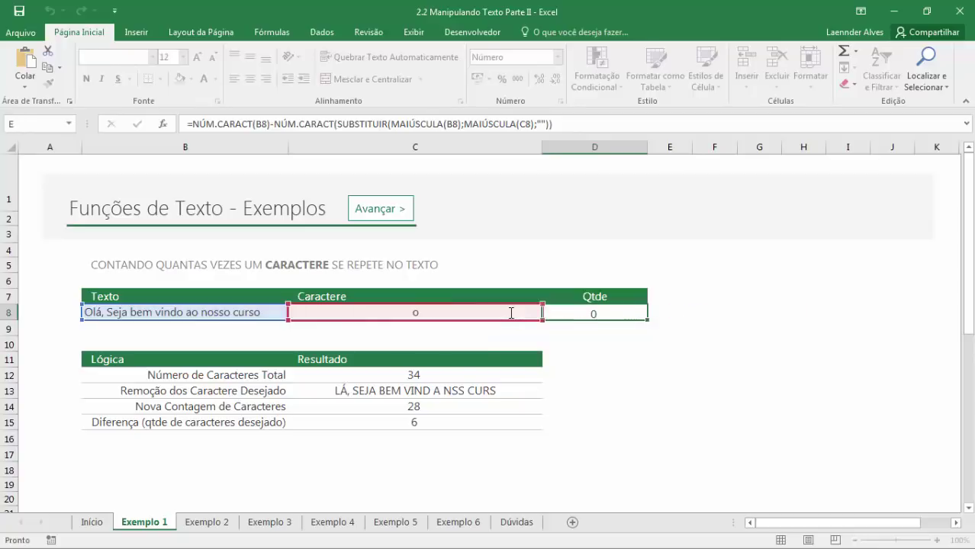
Examine the formulas behind each step of the Lógica table in C12 to C15.
click(437, 372)
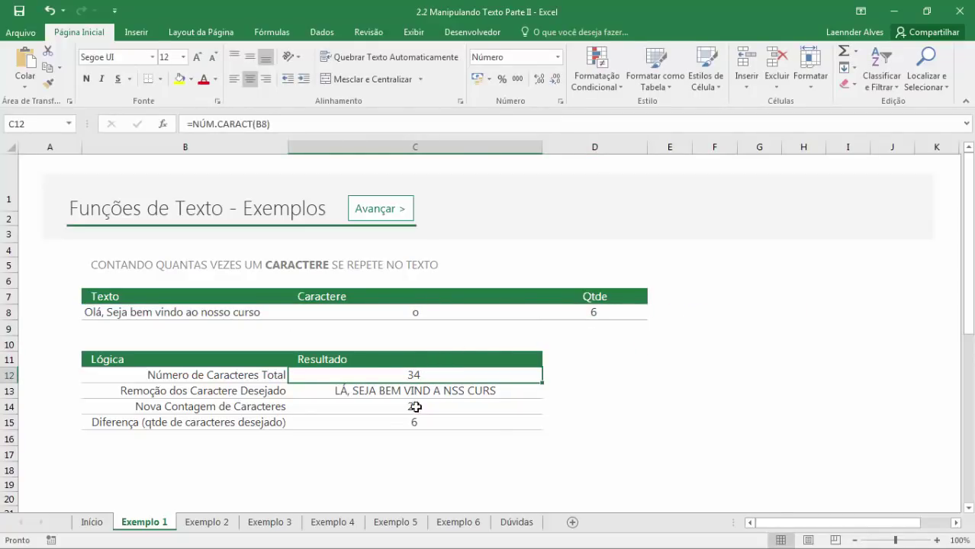
click(421, 394)
click(416, 406)
click(415, 421)
click(416, 388)
click(416, 376)
double_click(416, 382)
key(Escape)
click(422, 393)
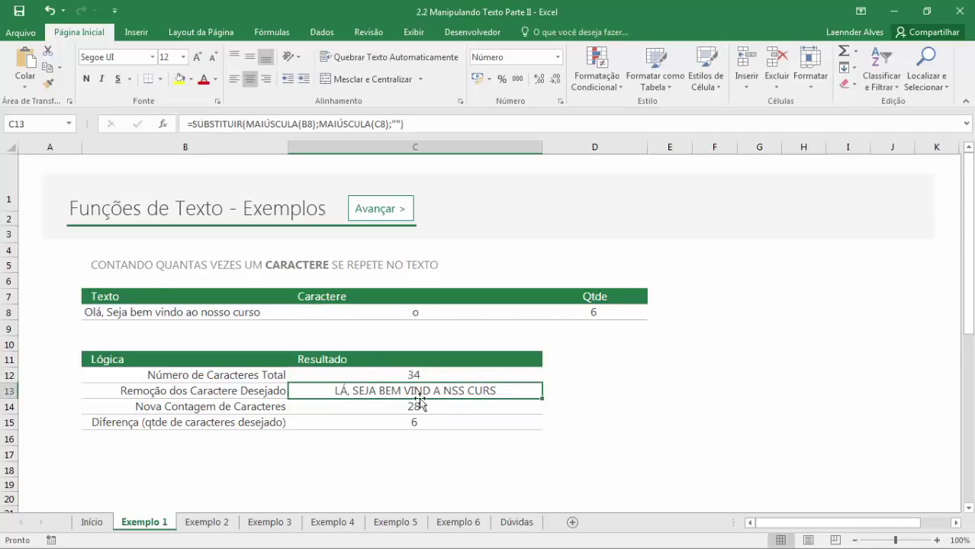
click(410, 406)
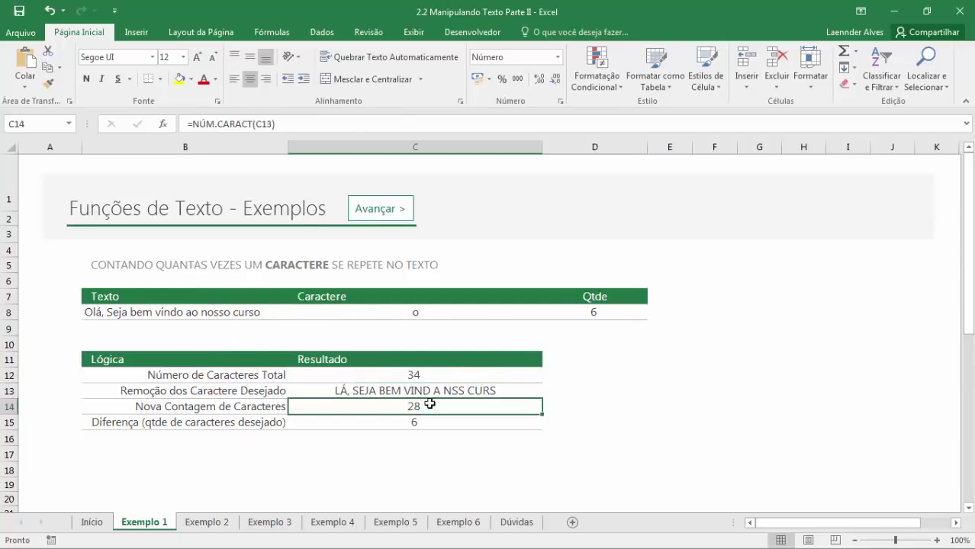
double_click(409, 413)
key(Escape)
Copy the formula text =C12-C14 from C15 into C17.
double_click(427, 424)
drag(457, 423, 388, 423)
key(ctrl+c)
key(Escape)
click(411, 450)
double_click(413, 454)
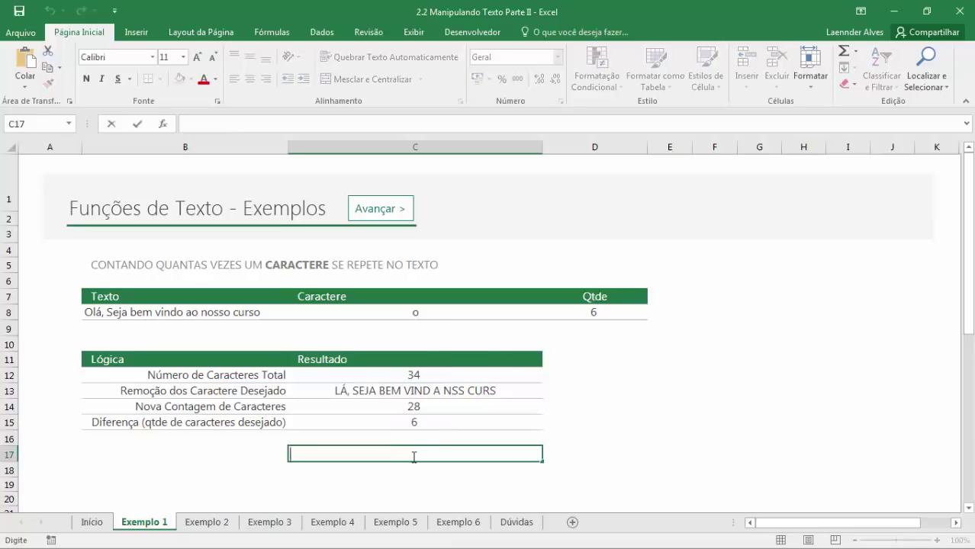
key(ctrl+v)
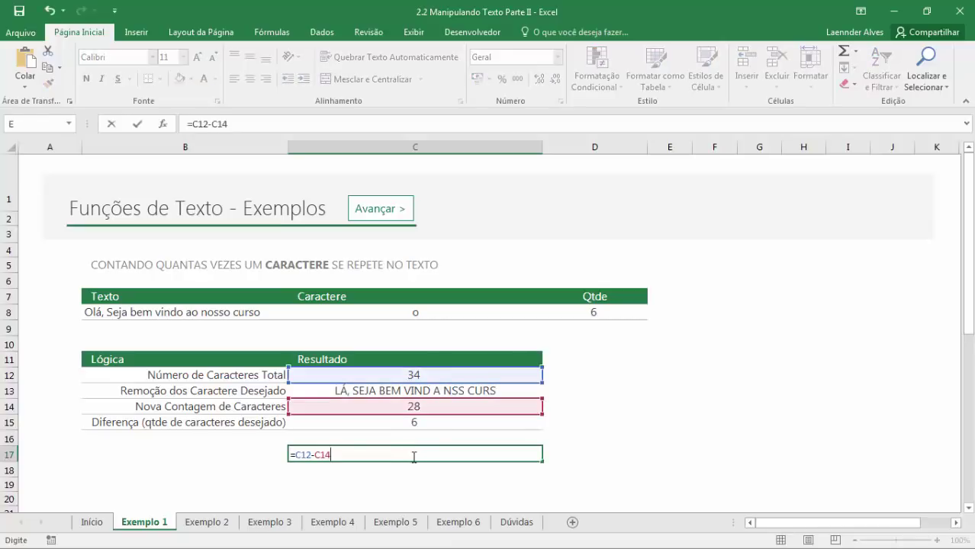
key(Return)
Center C17 and apply the cell formatting of C15 to it.
click(345, 455)
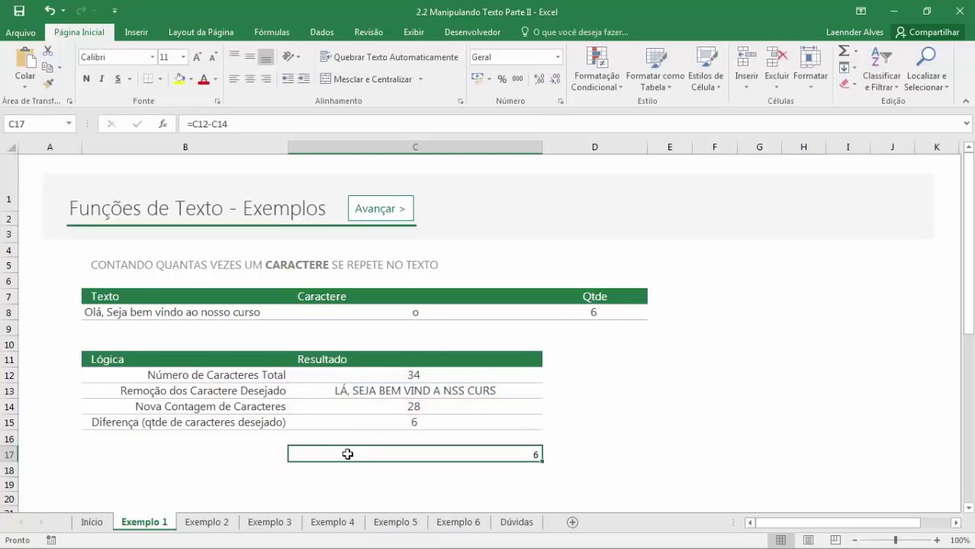
click(250, 79)
click(376, 420)
click(48, 83)
click(416, 455)
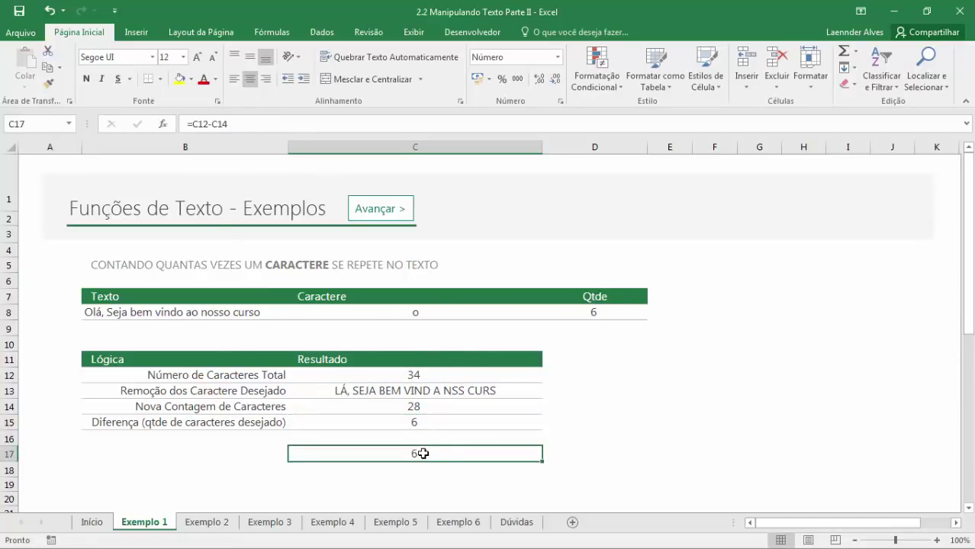
In the C17 formula, replace the C12 reference with NÚM.CARACT(B8) copied from C12, and check the text in B8.
double_click(423, 455)
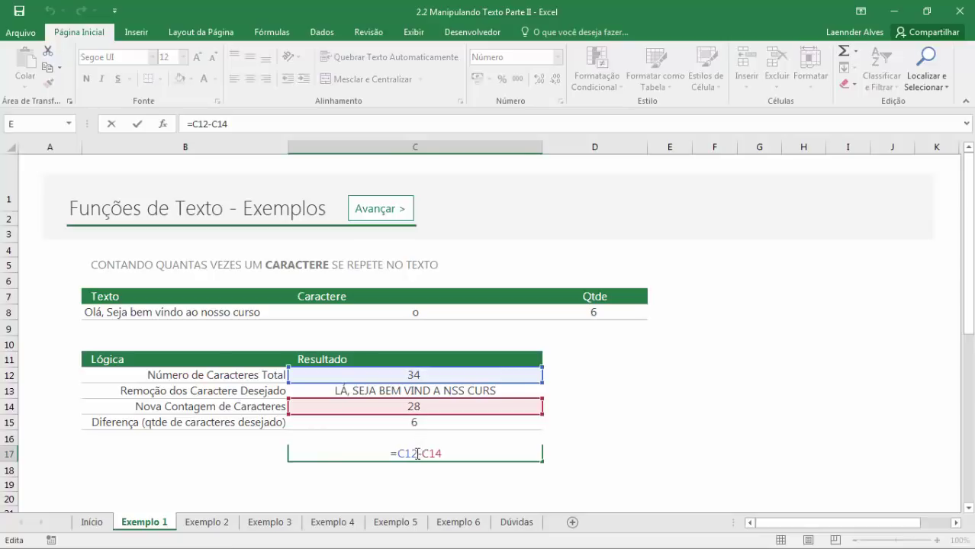
click(423, 379)
double_click(424, 376)
drag(485, 377, 371, 376)
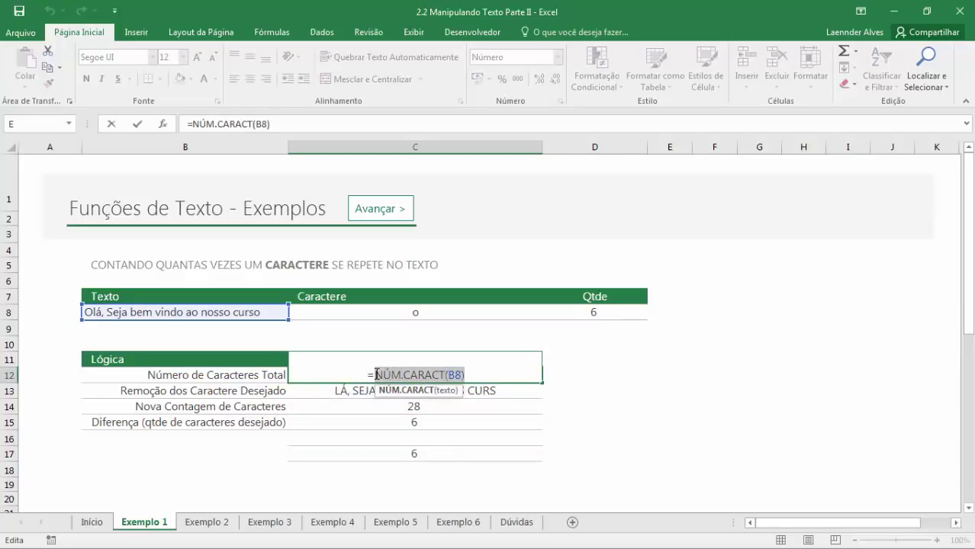
key(Escape)
double_click(408, 454)
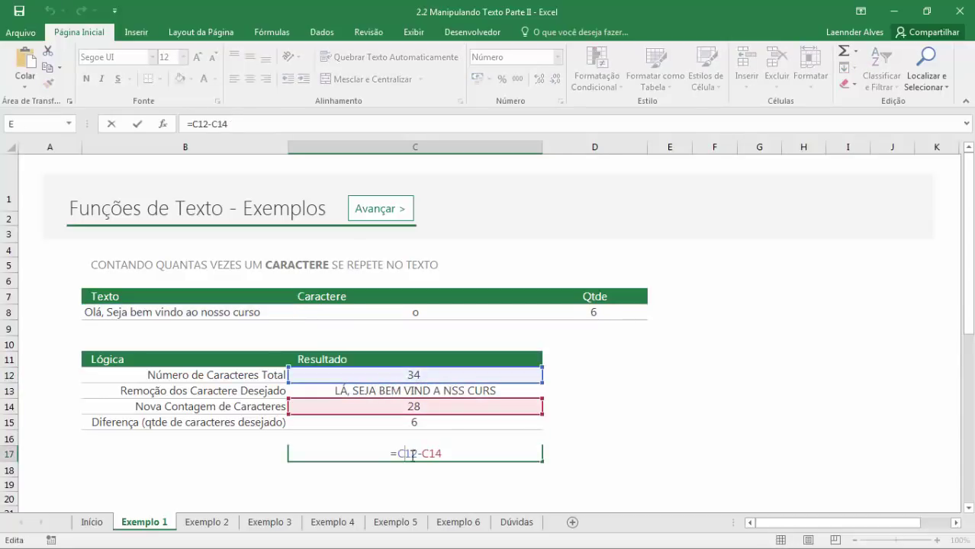
drag(408, 455, 396, 454)
key(ctrl+v)
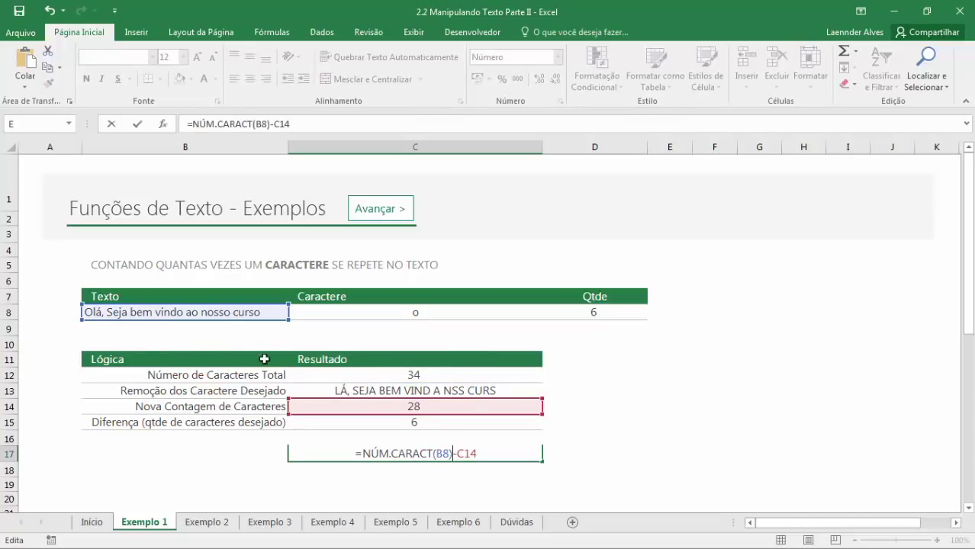
key(Return)
click(245, 314)
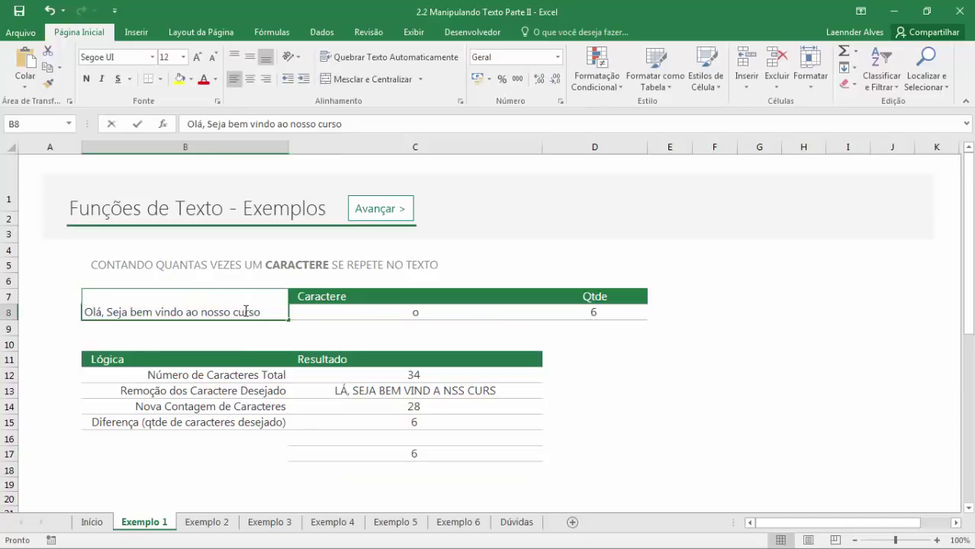
In the C17 formula, replace the C14 reference with NÚM.CARACT(C13) copied from C14.
double_click(424, 454)
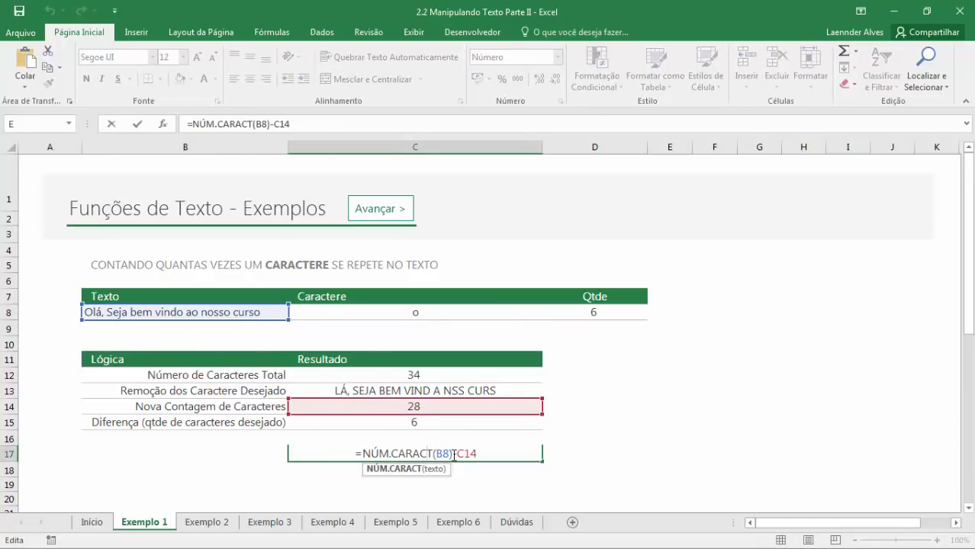
double_click(425, 406)
drag(475, 409, 377, 410)
key(Escape)
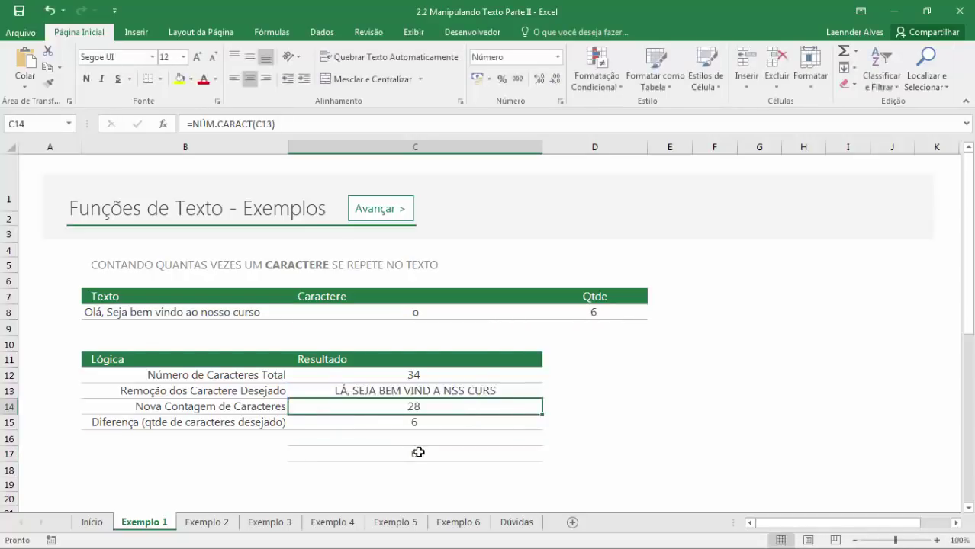
double_click(416, 454)
double_click(467, 454)
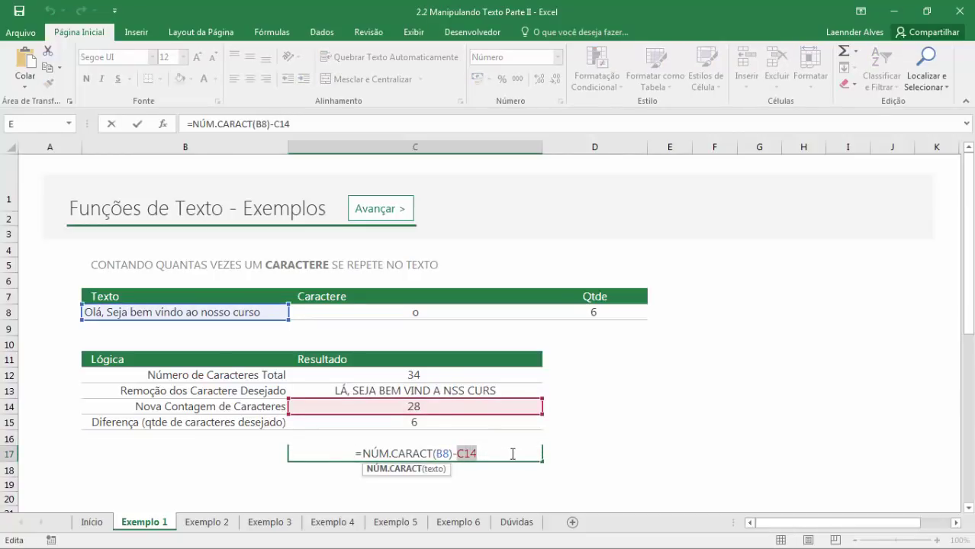
key(ctrl+v)
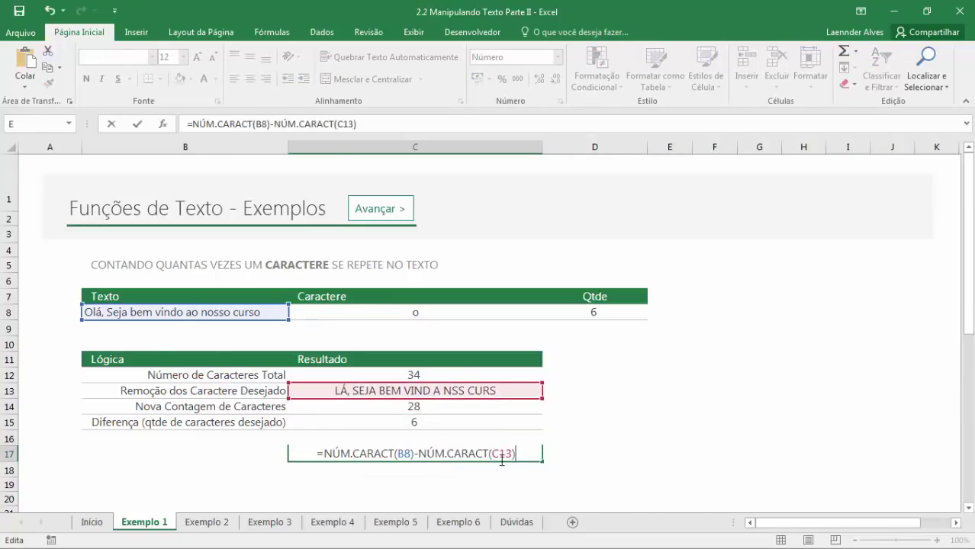
Replace the C13 reference in C17 with SUBSTITUIR(MAIÚSCULA(B8);MAIÚSCULA(C8);"") copied from C13, and commit the nested formula.
double_click(500, 395)
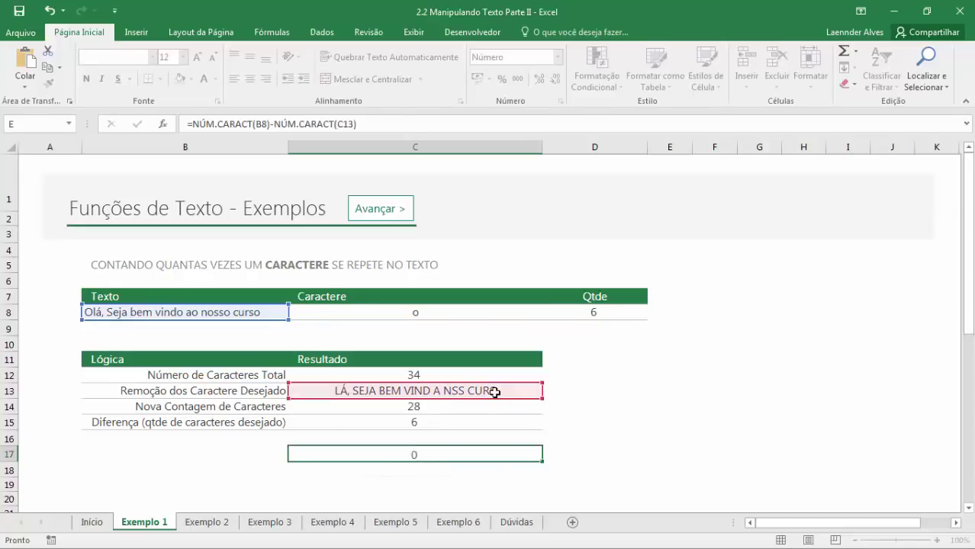
drag(541, 391, 307, 390)
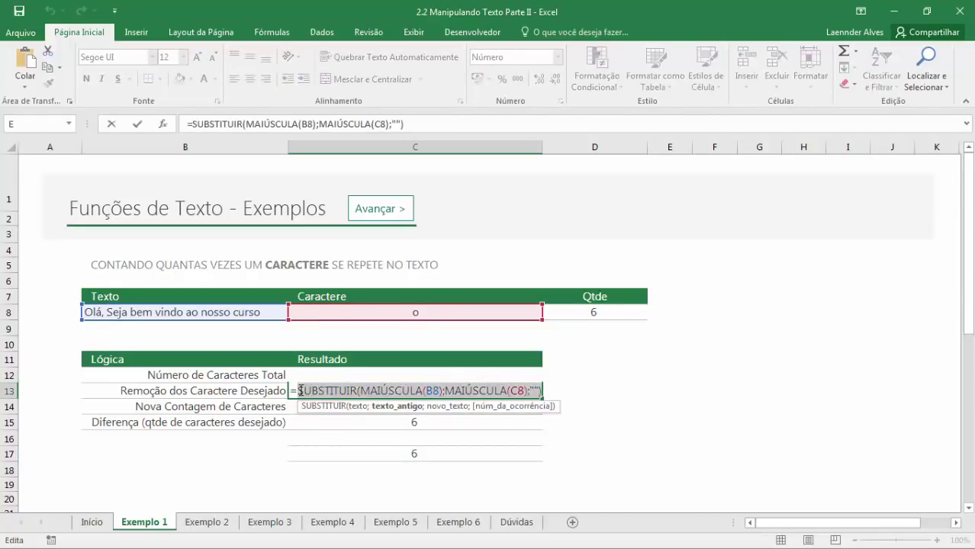
key(Escape)
double_click(416, 454)
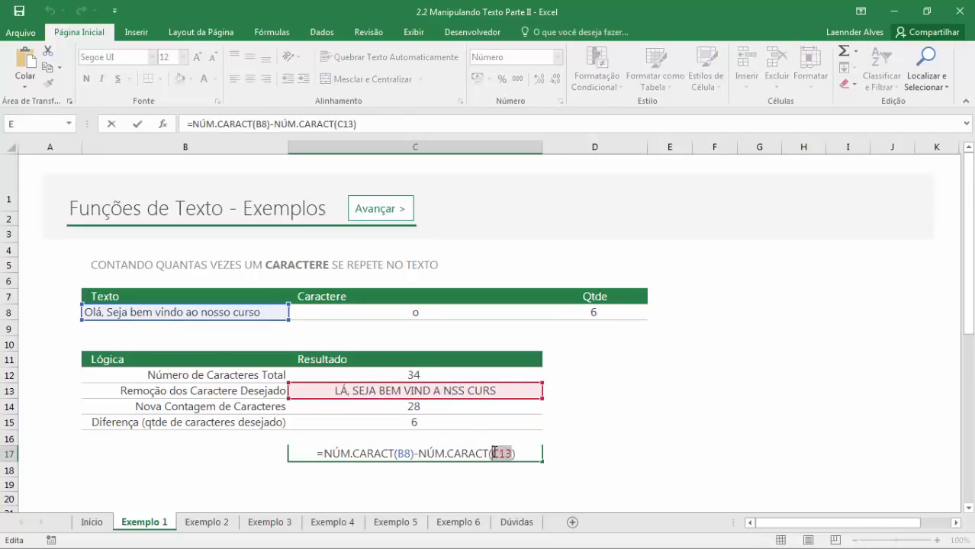
key(ctrl+v)
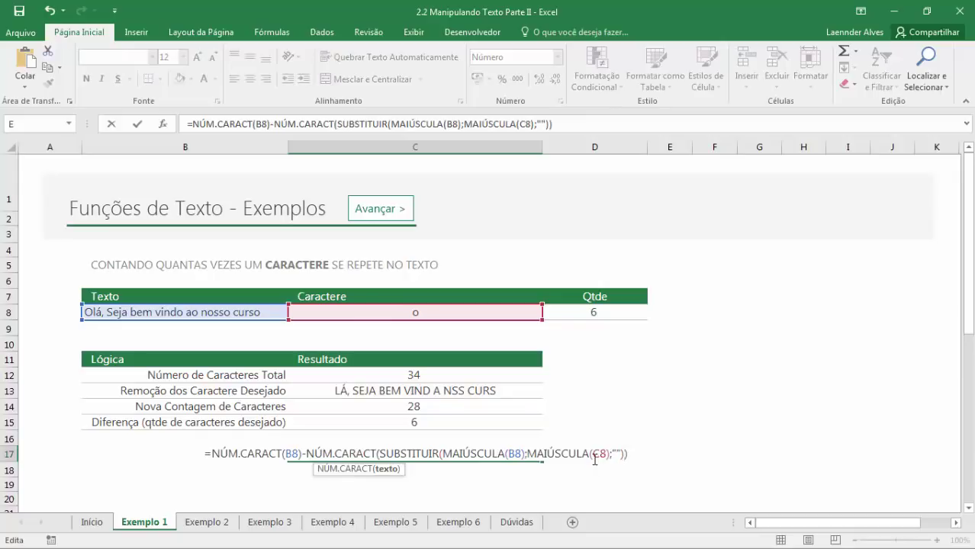
click(303, 454)
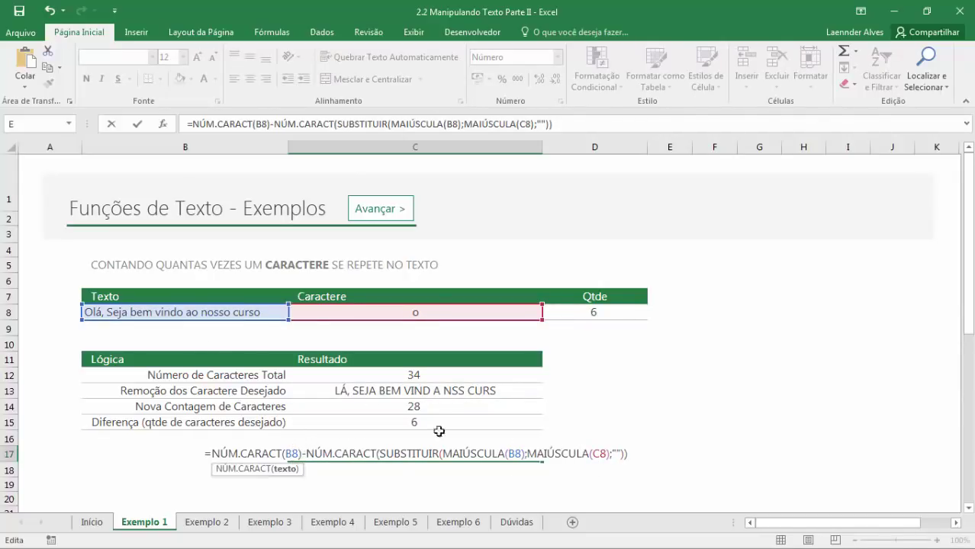
click(603, 454)
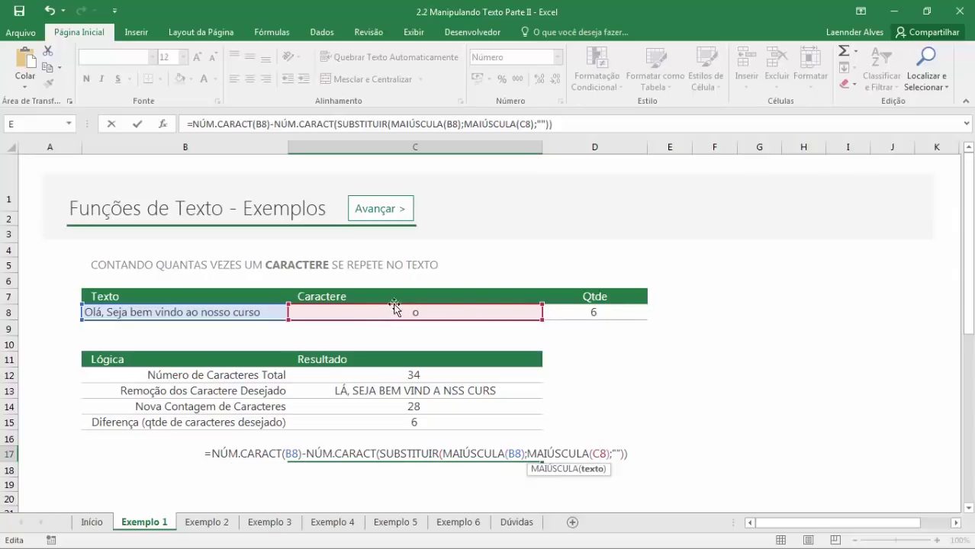
key(Return)
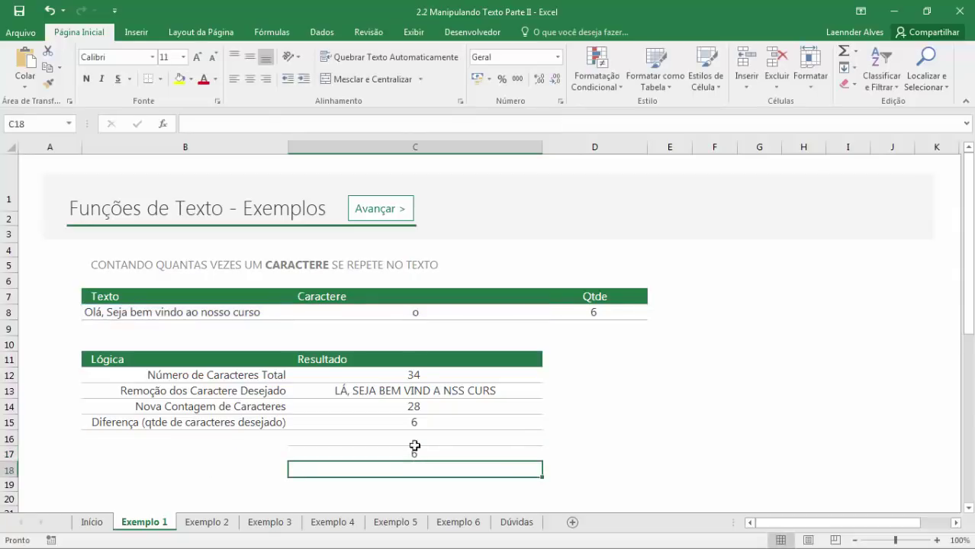
Move the nested formula from C17 to E8, beside the Qtde result, and inspect it there.
click(417, 456)
drag(419, 463, 675, 315)
key(F2)
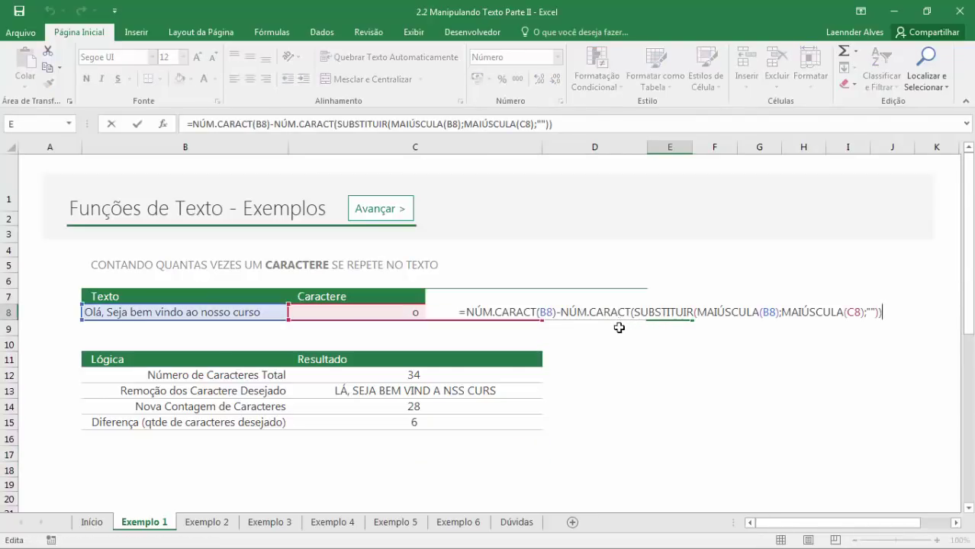
key(Escape)
Compare the D8 formula with the one in E8 and with the first calculation in C12.
click(595, 316)
key(F2)
key(Escape)
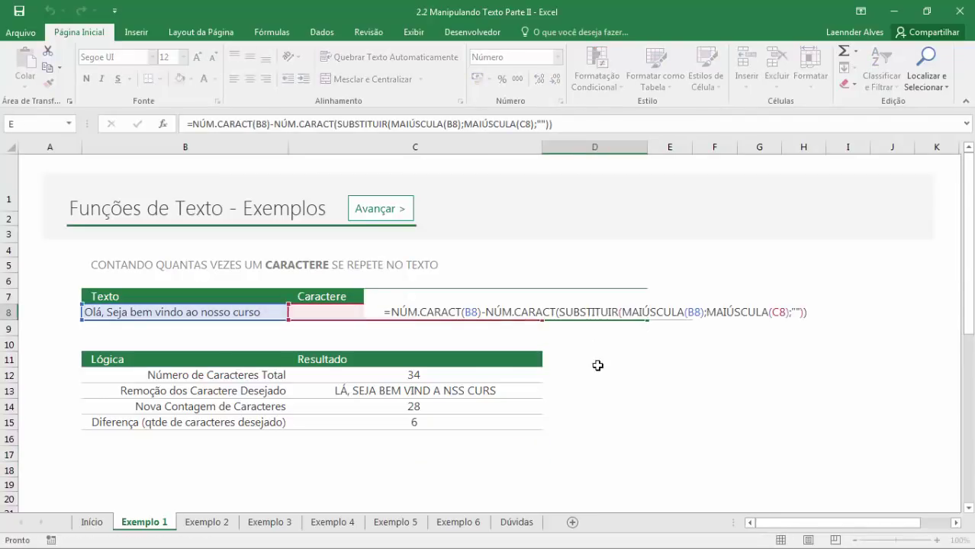
click(670, 313)
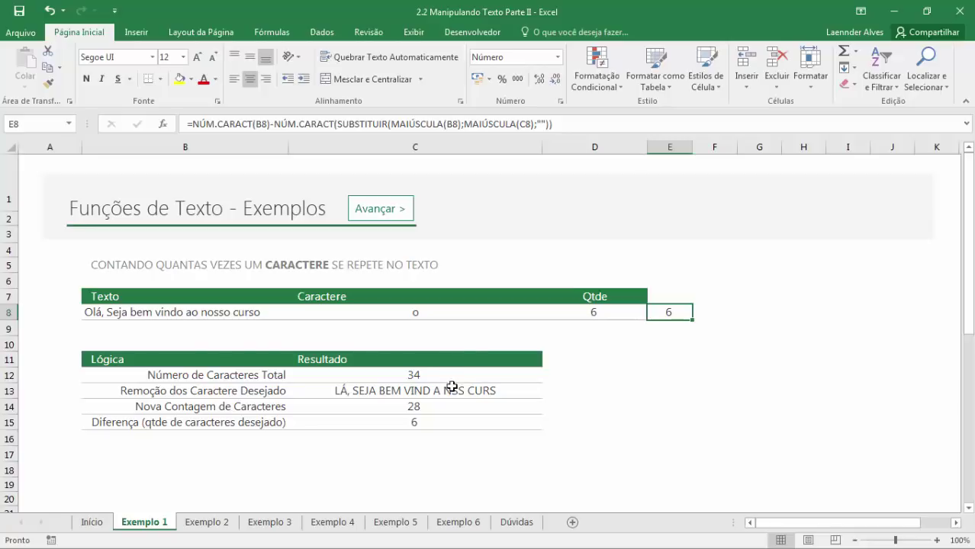
double_click(612, 312)
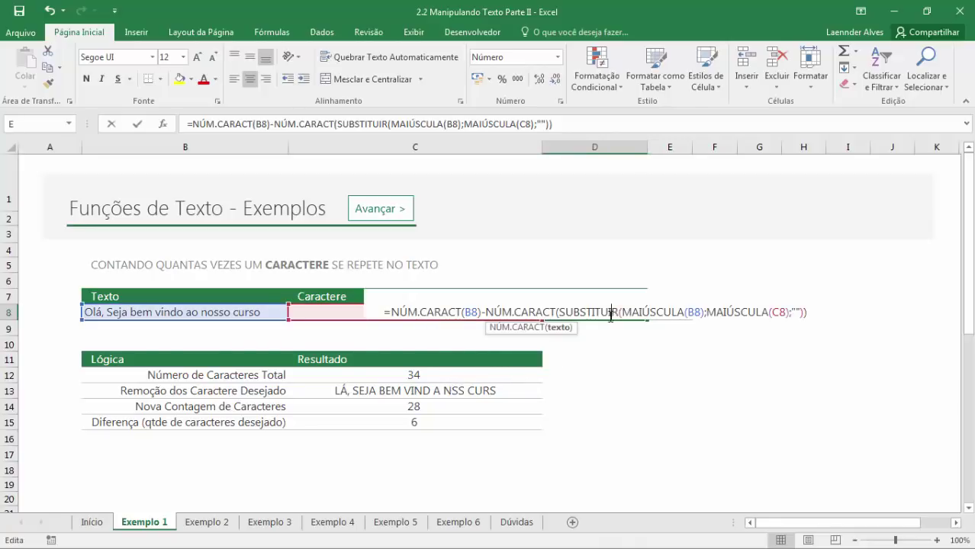
key(Escape)
click(359, 375)
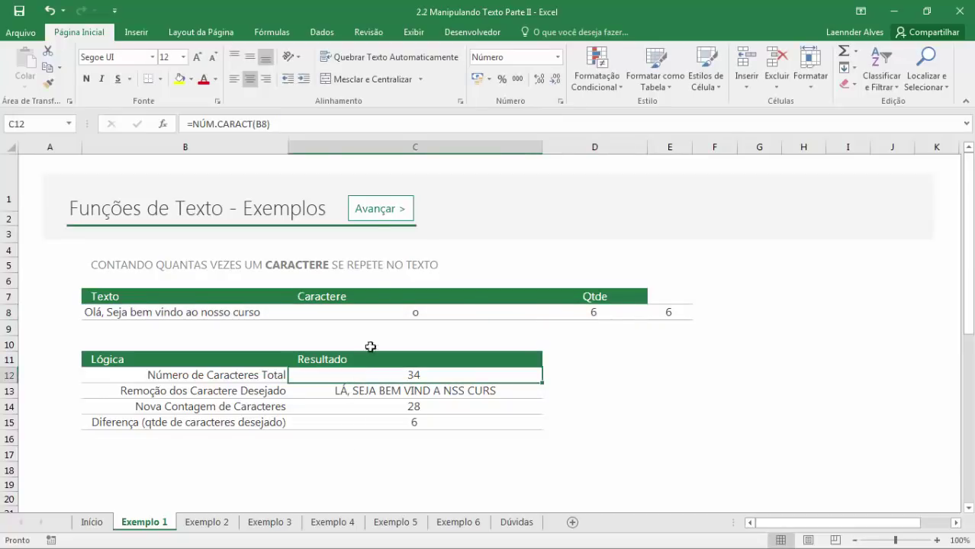
Compare the word-count logic table on Exemplo 2 with the completed character-count steps on Exemplo 1.
click(377, 218)
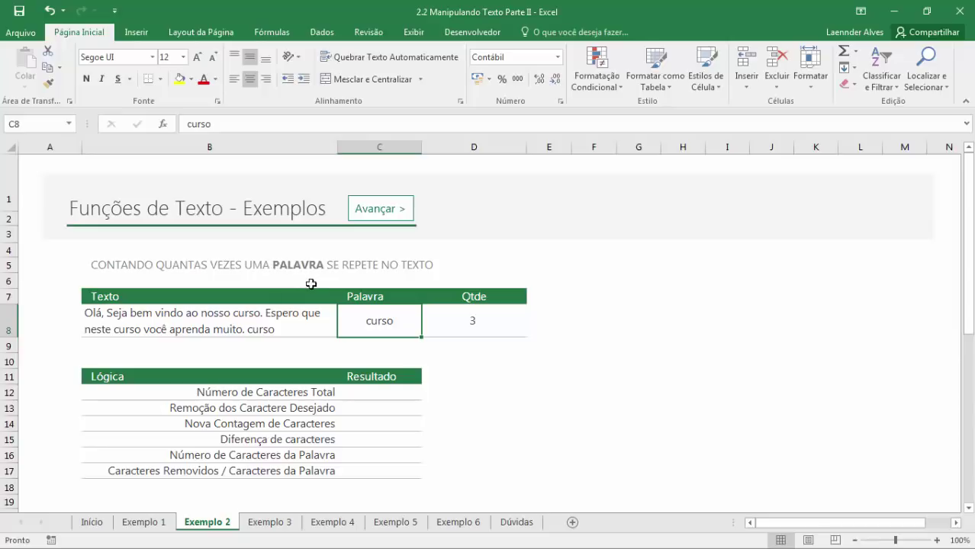
click(162, 527)
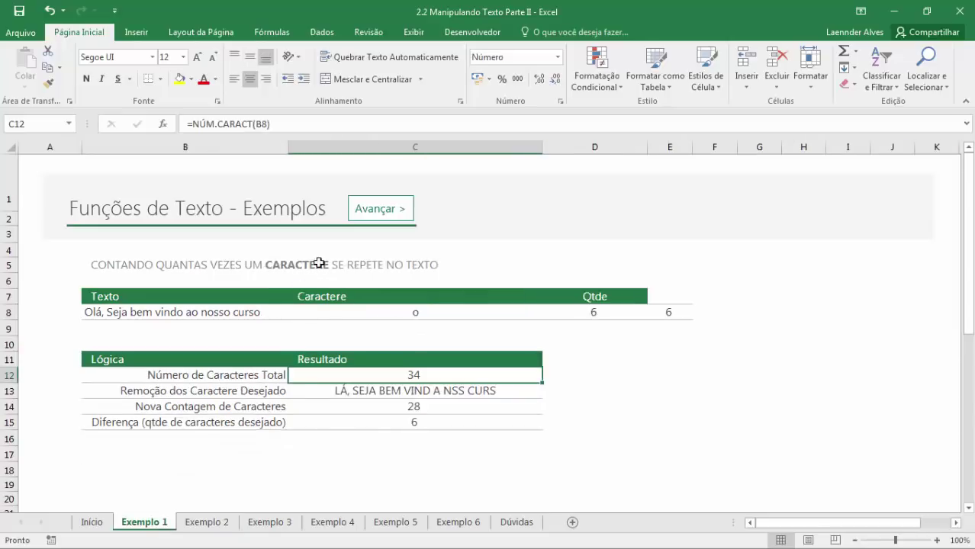
click(385, 214)
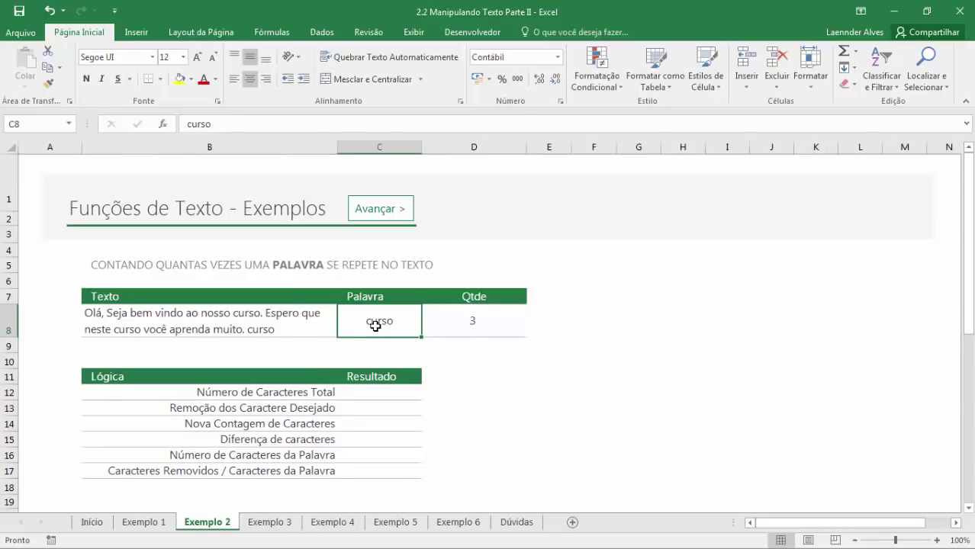
click(370, 392)
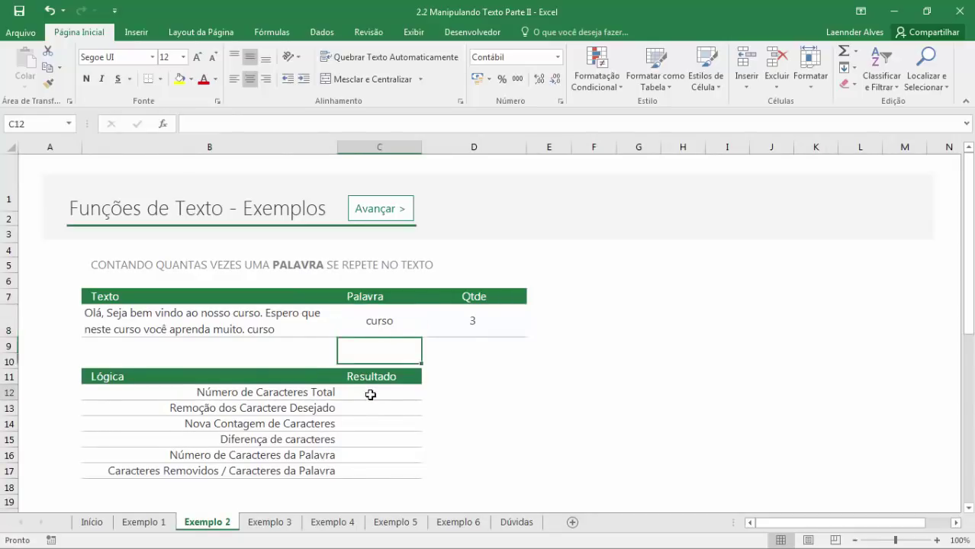
click(142, 524)
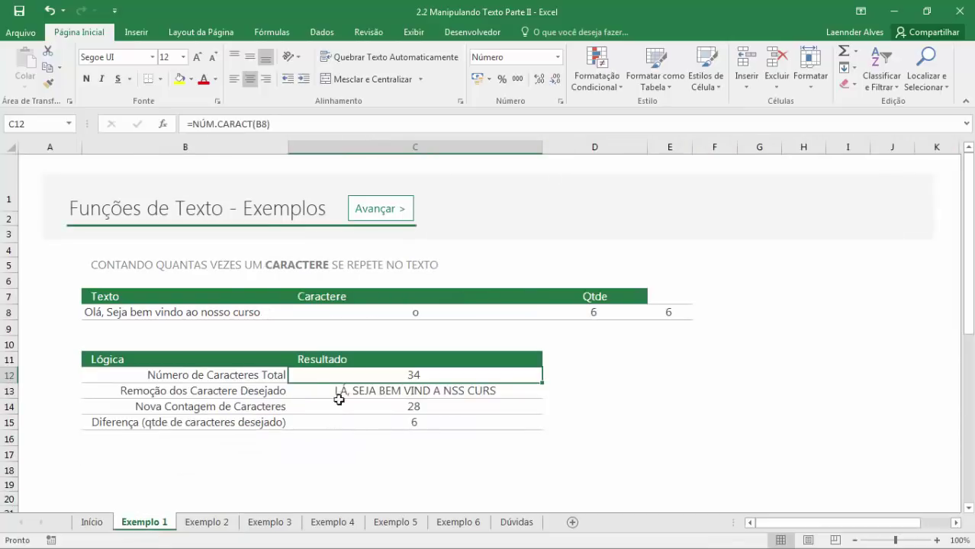
On Exemplo 2, enter =NÚM.CARACT(B8) in C12 for the total number of characters.
click(210, 525)
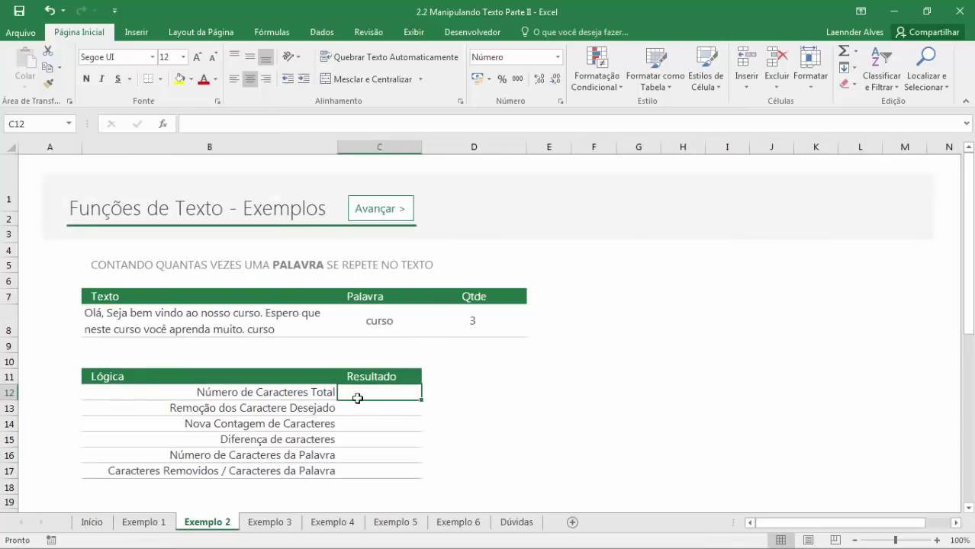
text(=NÚM)
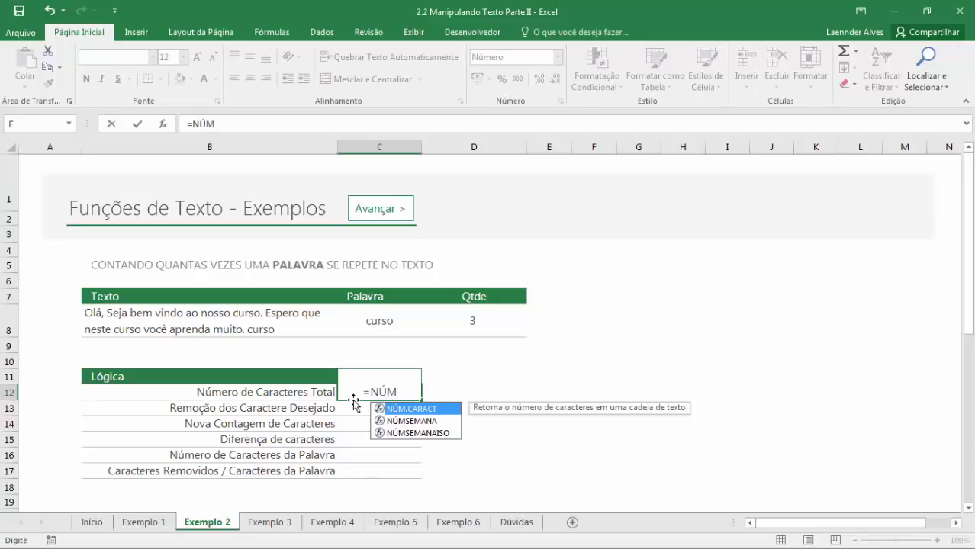
key(Tab)
click(265, 314)
text())
key(Return)
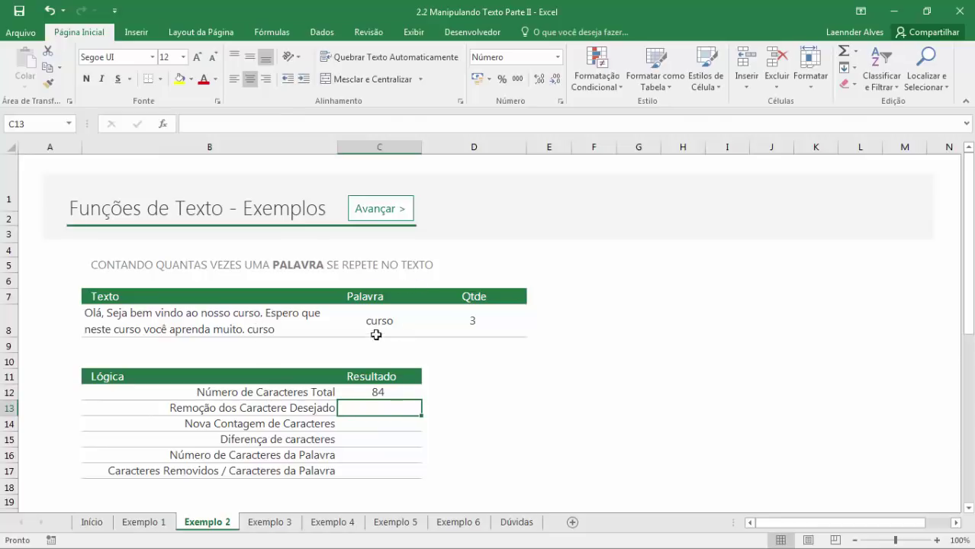
In the B13 label, replace the word "Caractere" with "palavra".
key(Left)
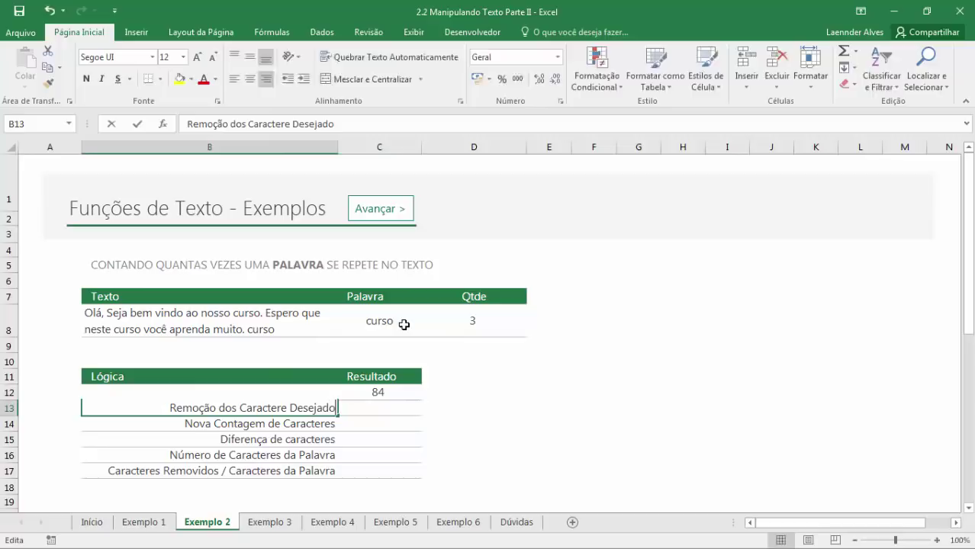
key(F2)
key(Left)
key(Left)
key(Left)
key(ctrl+shift+Left)
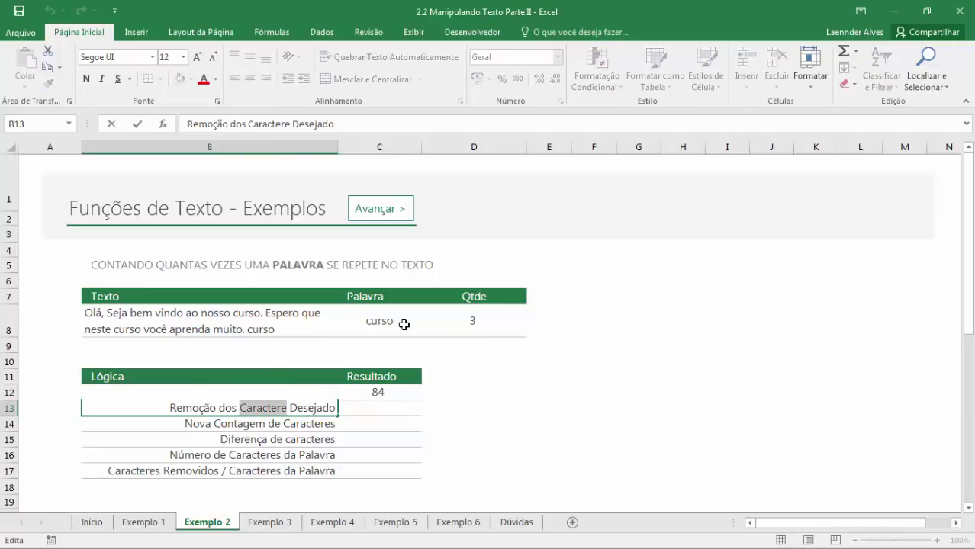
text(PALA)
key(BackSpace)
key(BackSpace)
key(BackSpace)
key(BackSpace)
text(pava)
key(BackSpace)
key(BackSpace)
key(BackSpace)
text(la)
key(BackSpace)
key(BackSpace)
text(alavra)
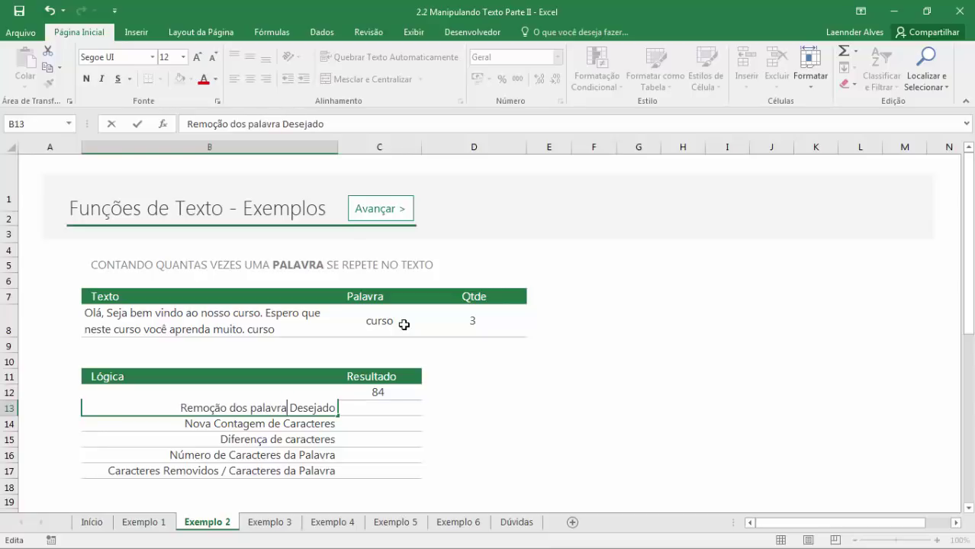
Change "Desejado" to "desejada" in the B13 label and commit it.
key(Right)
key(Delete)
text(d)
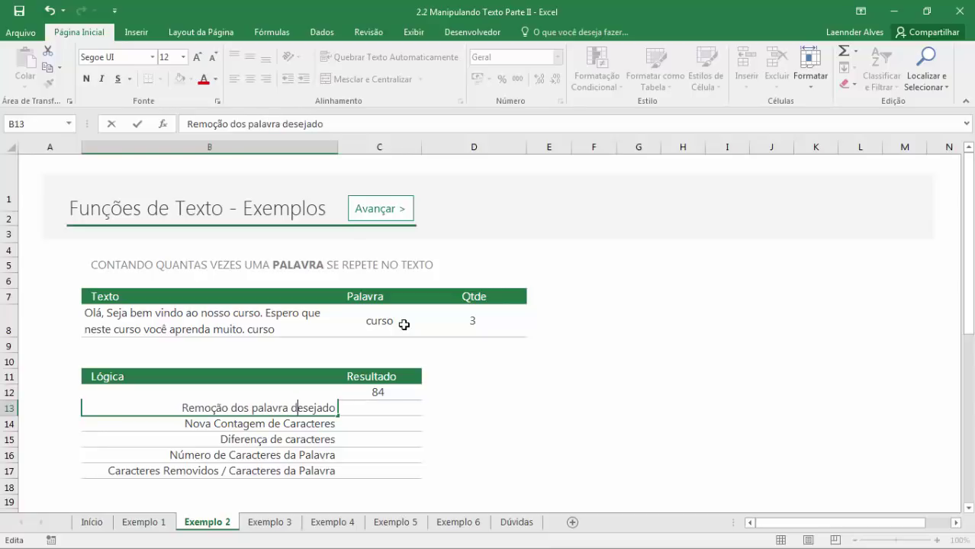
key(BackSpace)
text(a)
key(Tab)
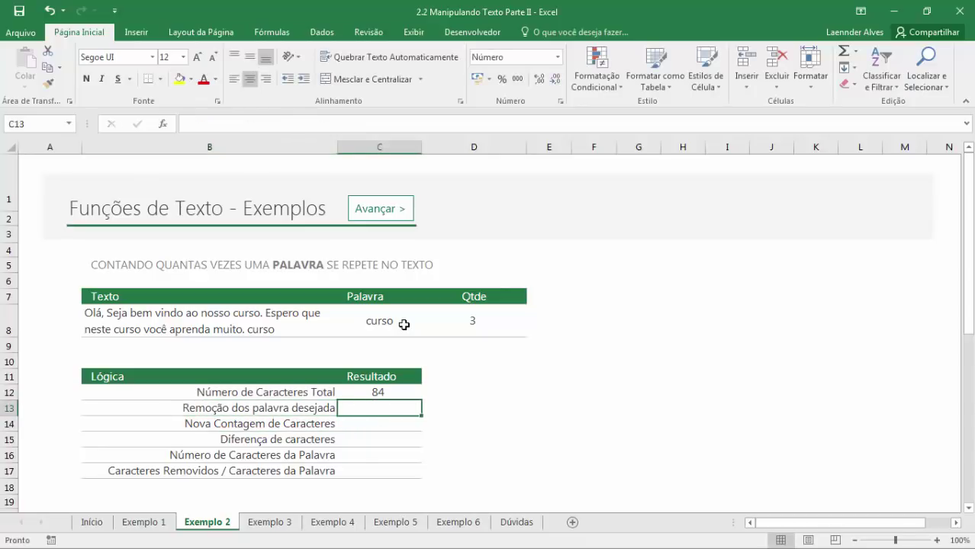
Enter =SUBSTITUIR(B8;C8;"") in C13 to remove the word, and widen column C to fit the resulting text.
text(=SUB)
key(Tab)
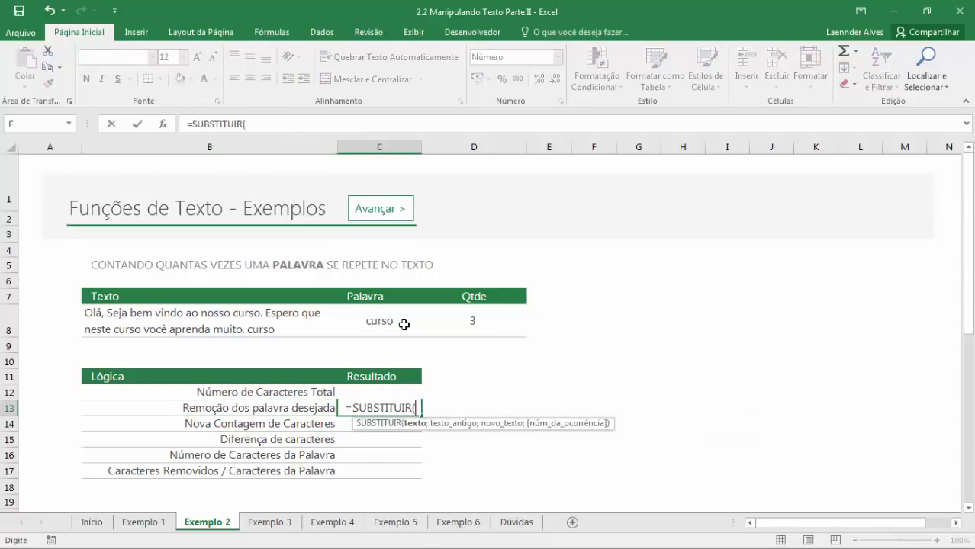
click(258, 324)
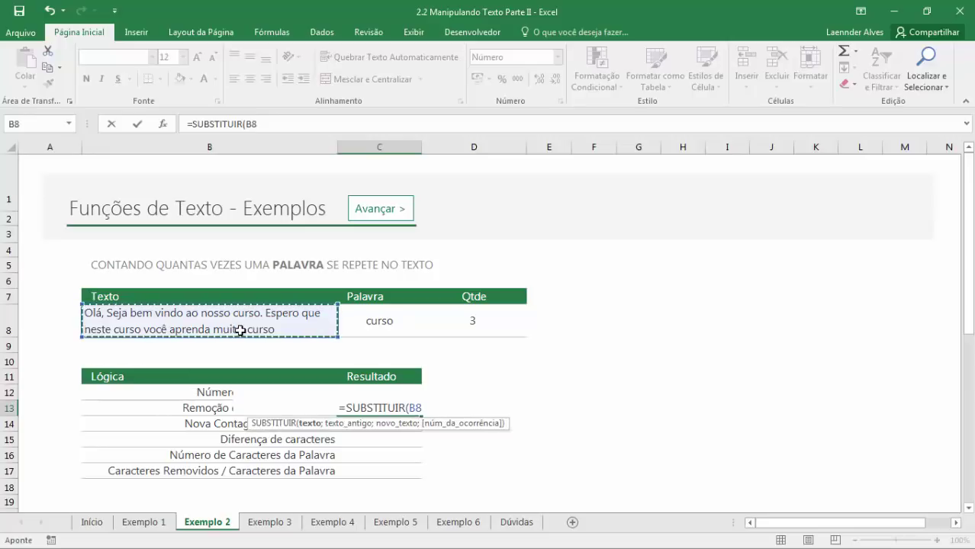
text(;)
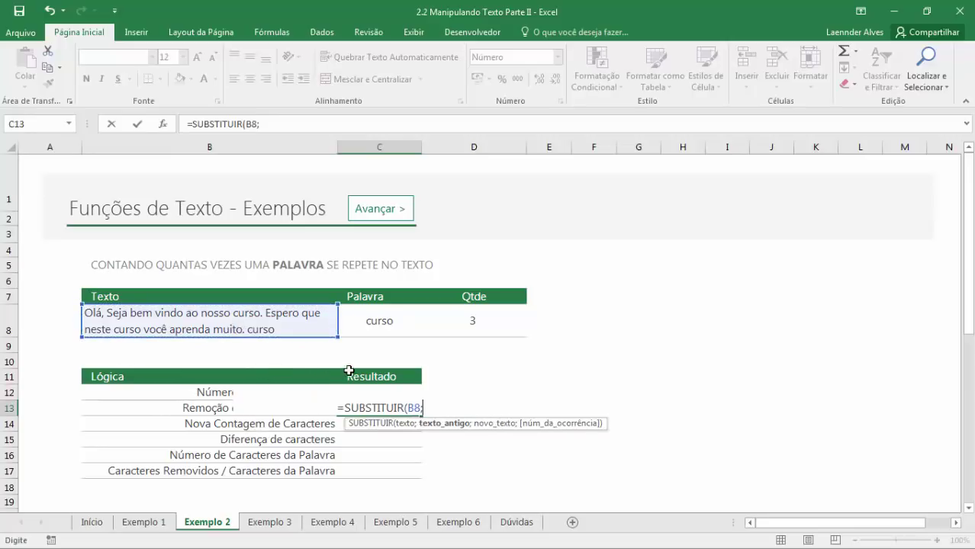
click(373, 321)
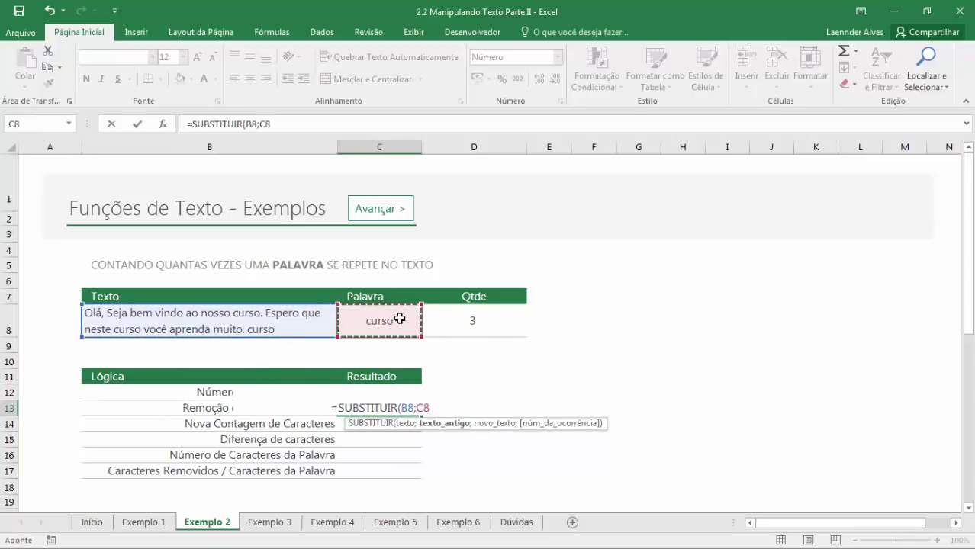
text(;"")
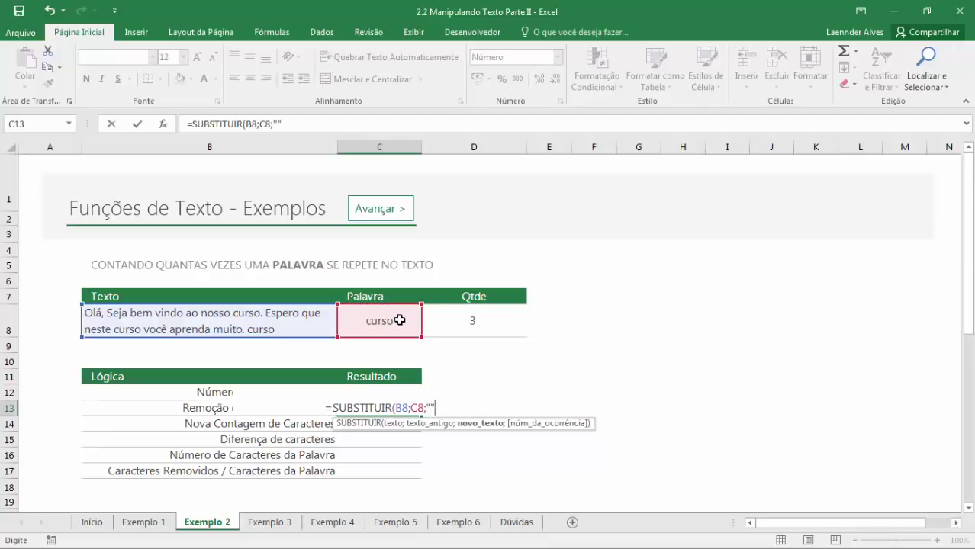
key(Return)
key(Up)
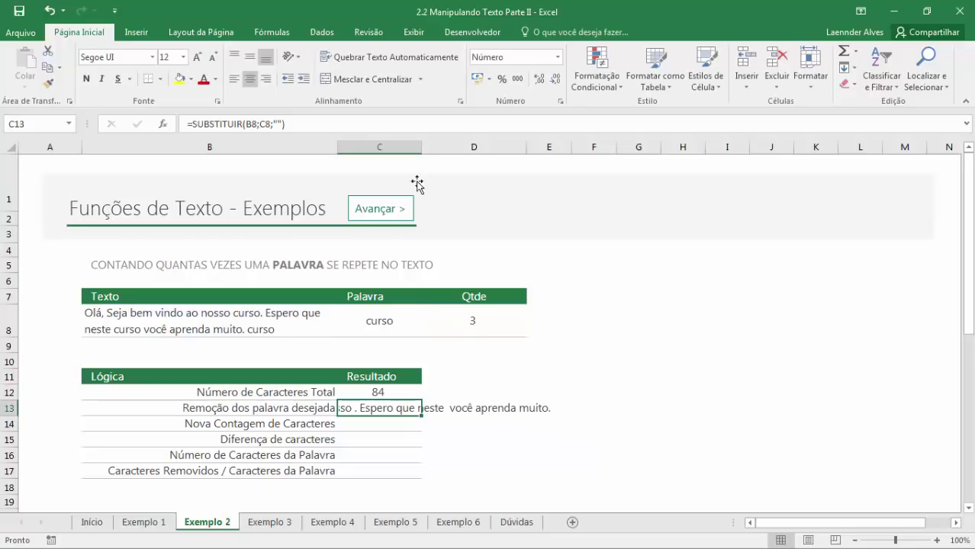
drag(422, 147, 739, 140)
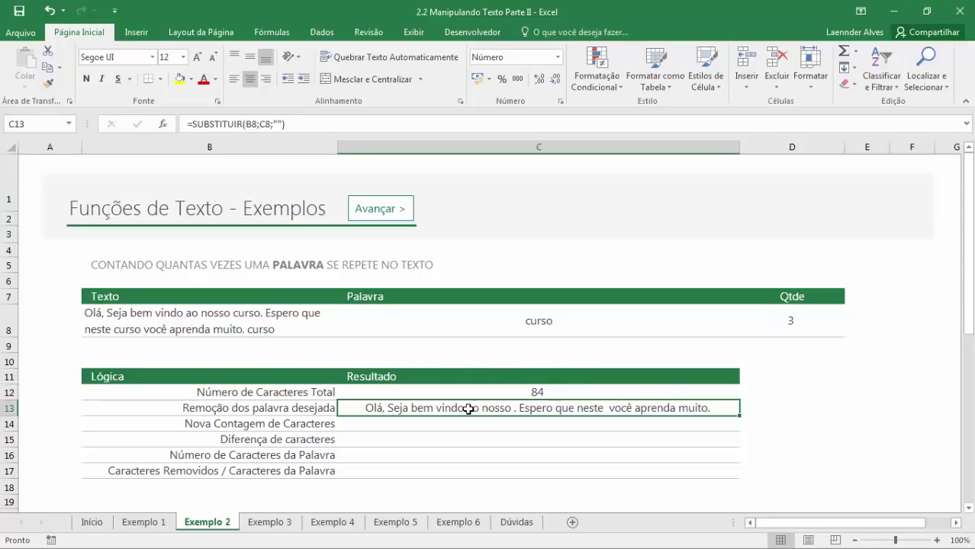
Check the cells referenced by the C13 formula and capitalize the last word of the B8 text as "Curso".
double_click(468, 409)
click(523, 325)
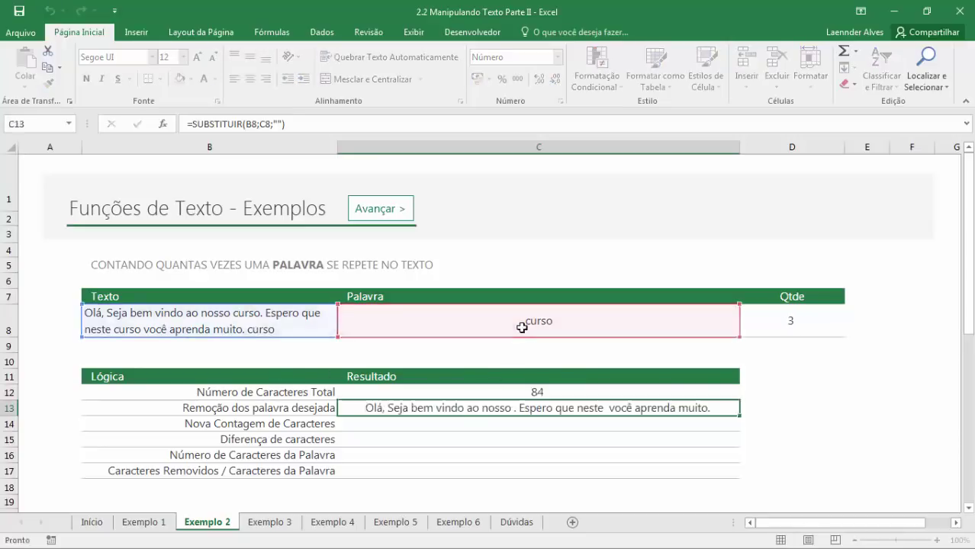
click(267, 331)
key(F2)
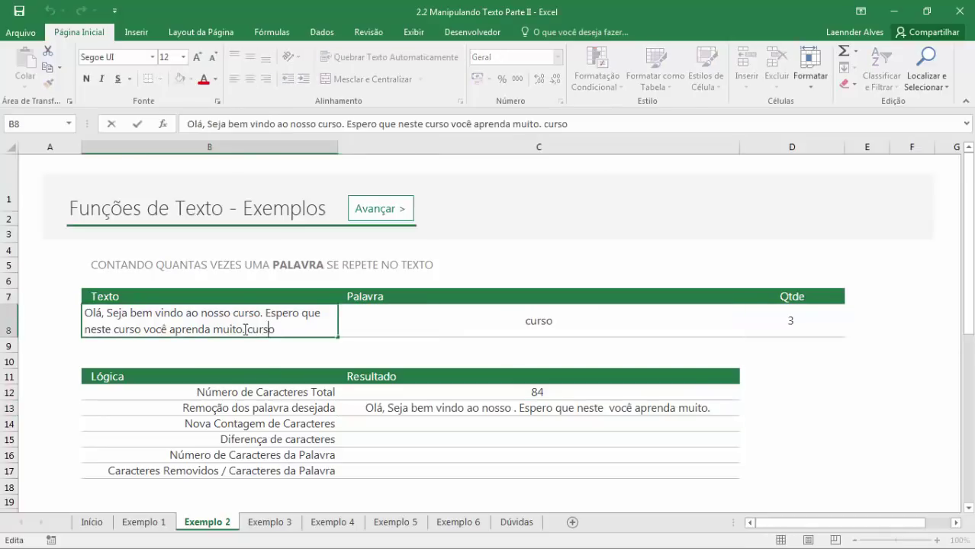
text(c)
key(ctrl+shift+Left)
text(Curso)
key(Return)
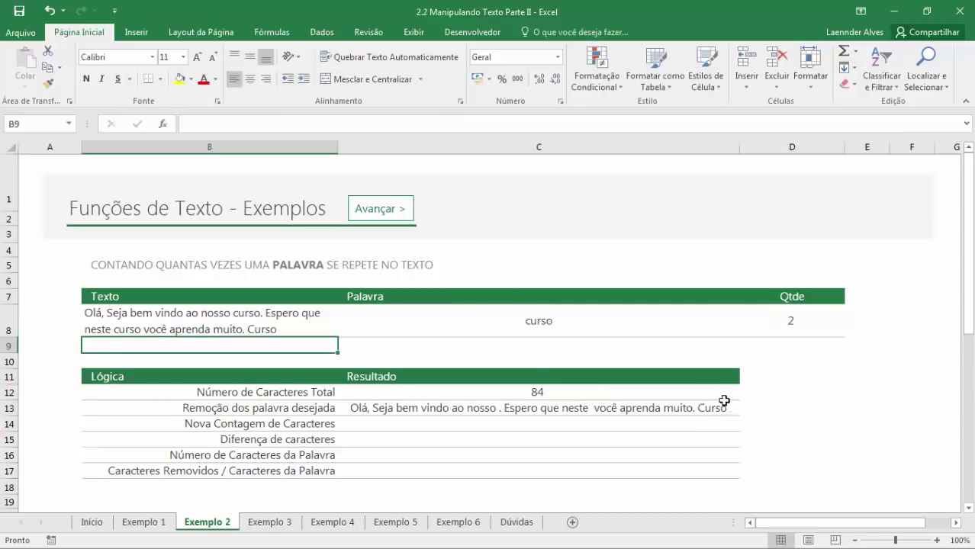
In the C13 formula, wrap the B8 reference in MAIÚSCULA so the source text is compared in uppercase.
click(552, 328)
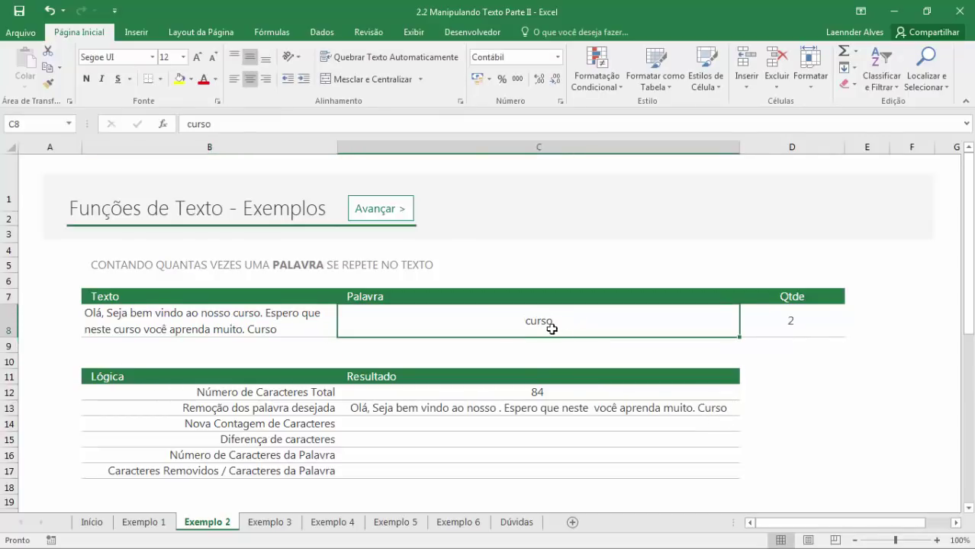
double_click(551, 408)
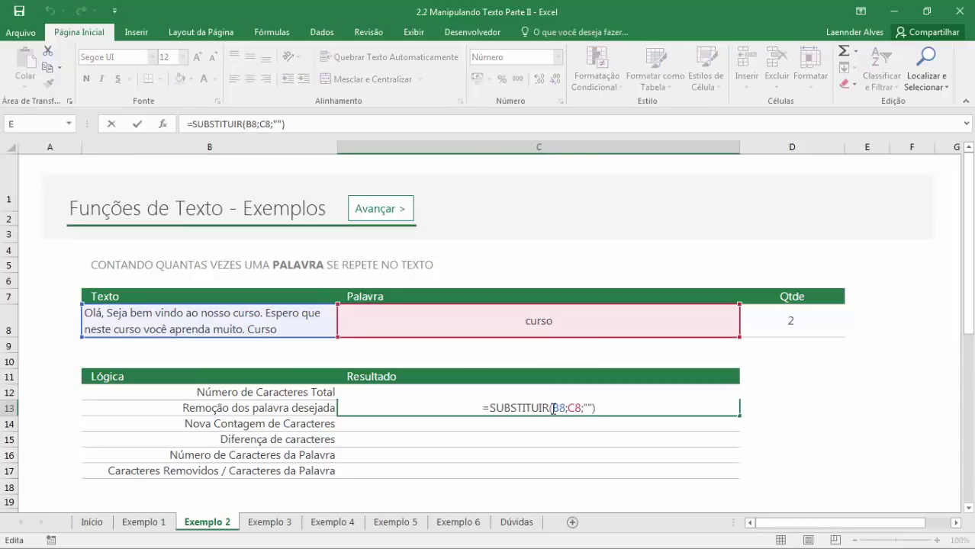
click(554, 409)
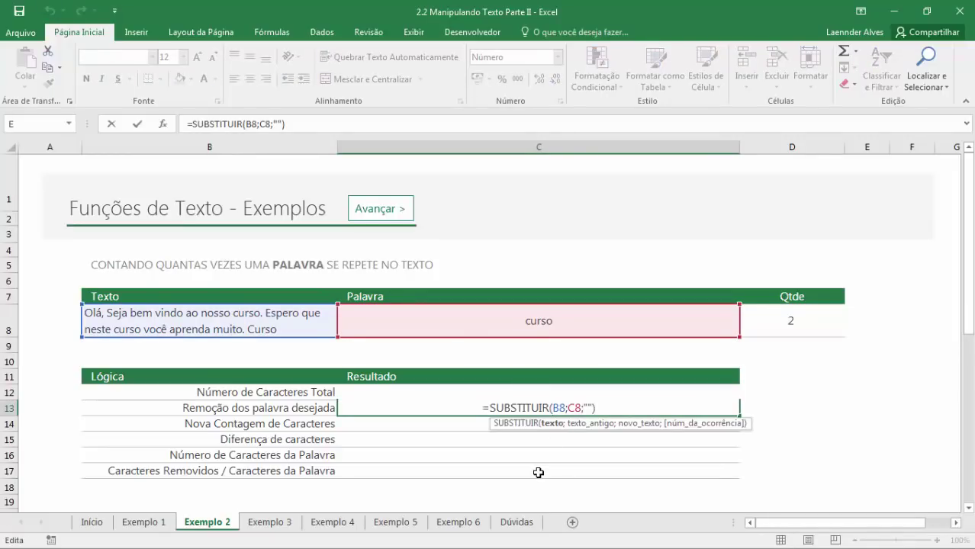
text(MA)
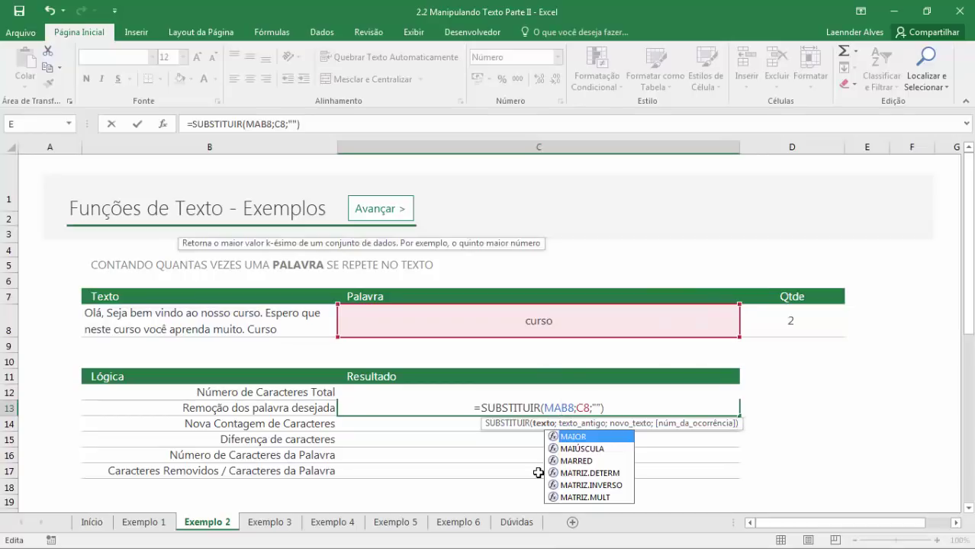
key(Down)
key(Tab)
key(Right)
key(Right)
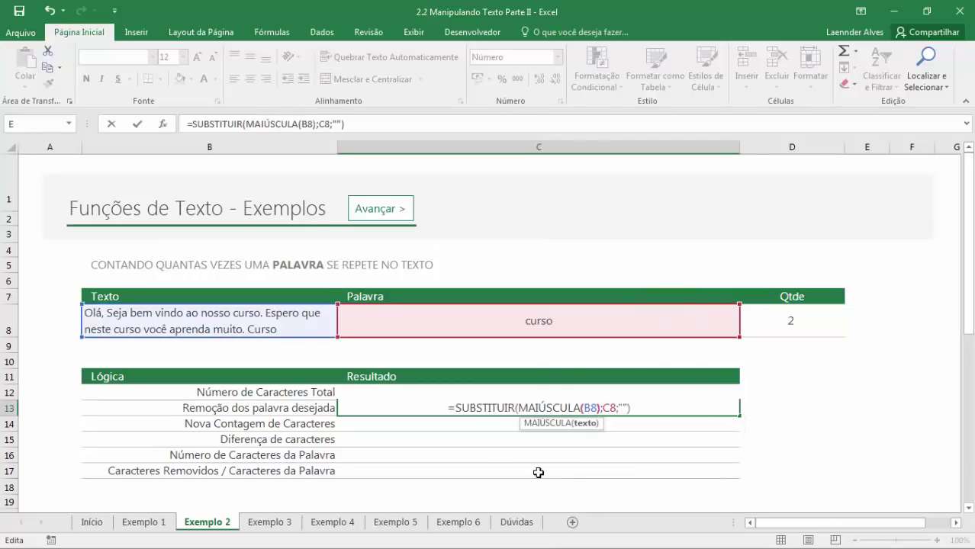
text())
Wrap the C8 reference in MAIÚSCULA as well and commit C13 as =SUBSTITUIR(MAIÚSCULA(B8);MAIÚSCULA(C8);"").
key(Right)
text(MA)
key(Escape)
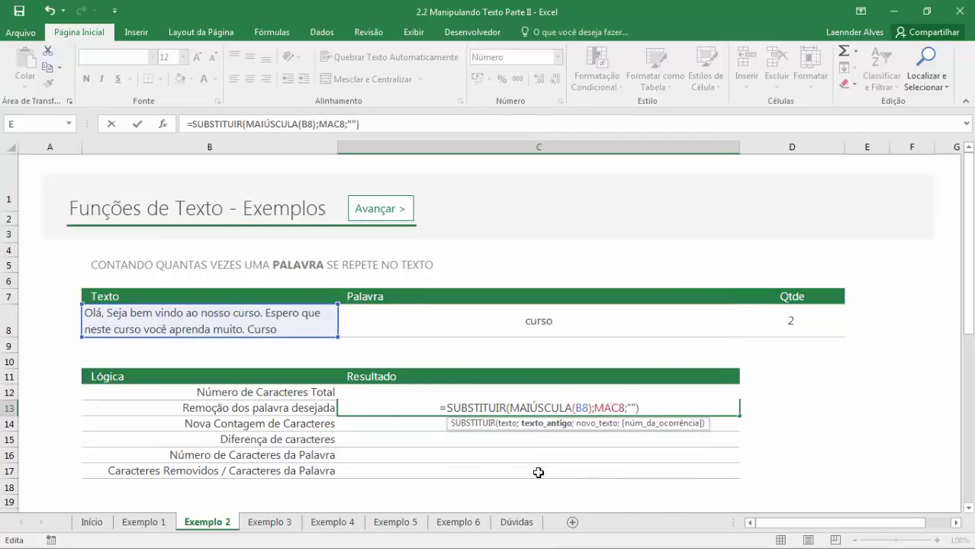
key(BackSpace)
text(A)
key(BackSpace)
text(AI)
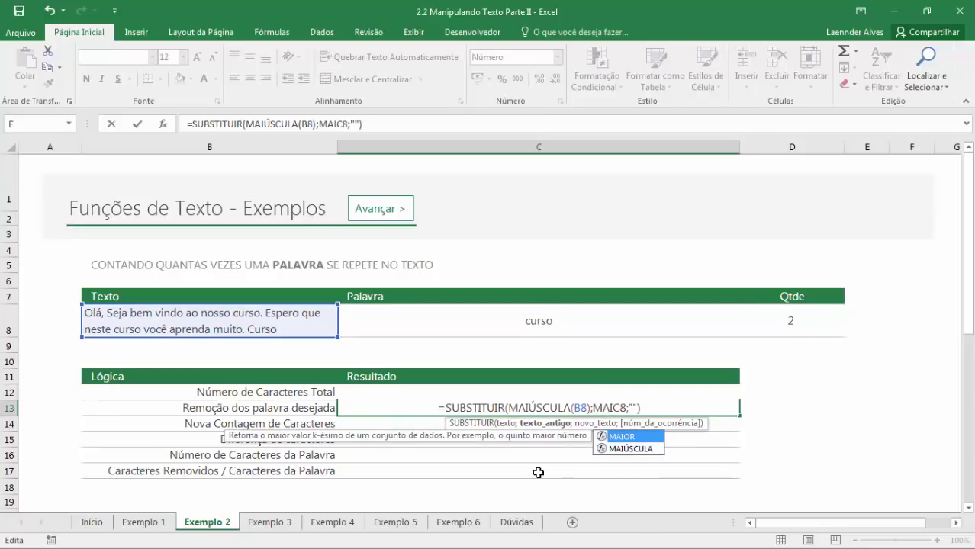
key(Down)
key(Tab)
key(Delete)
text(c)
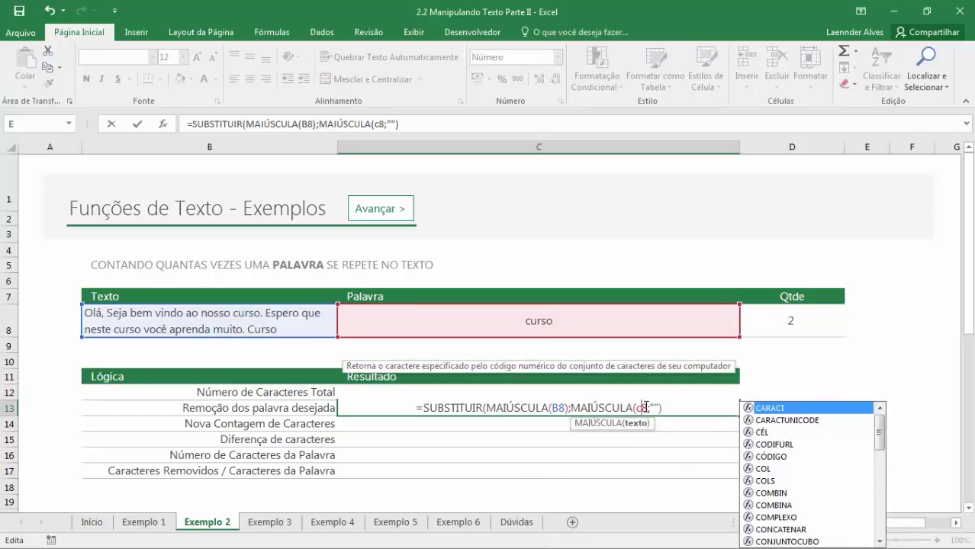
click(647, 408)
text())
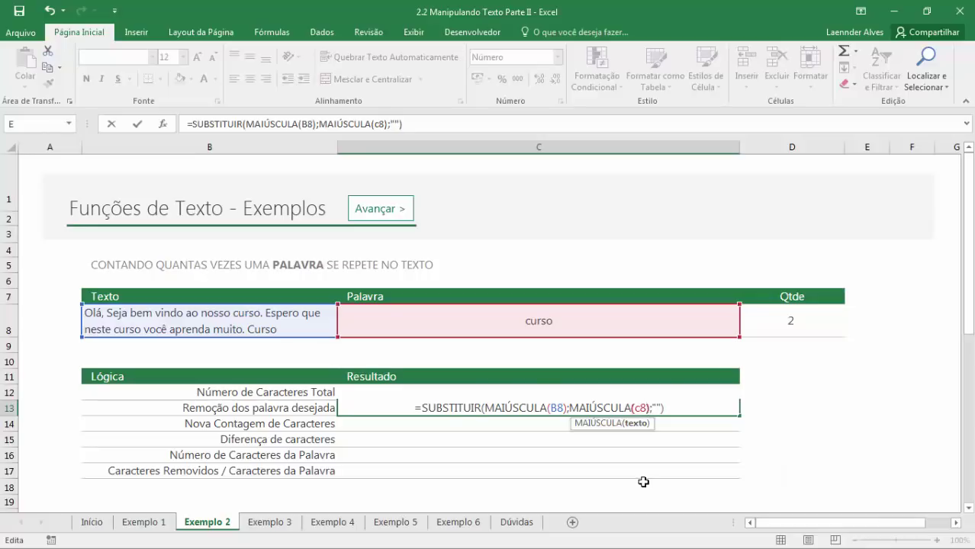
key(Return)
key(Up)
Widen column C further to fit the uppercase text and select C14, the result cell for Nova Contagem de Caracteres.
drag(740, 147, 789, 147)
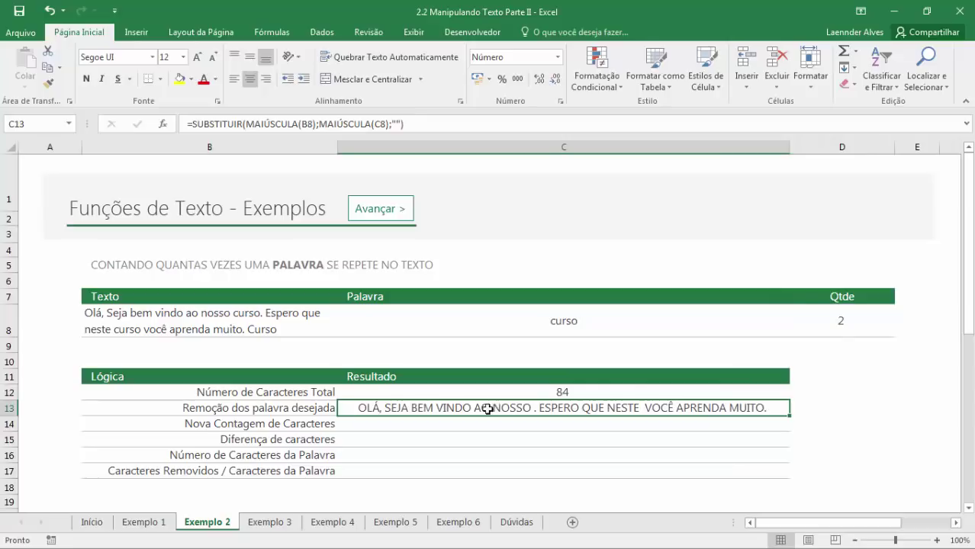
click(539, 333)
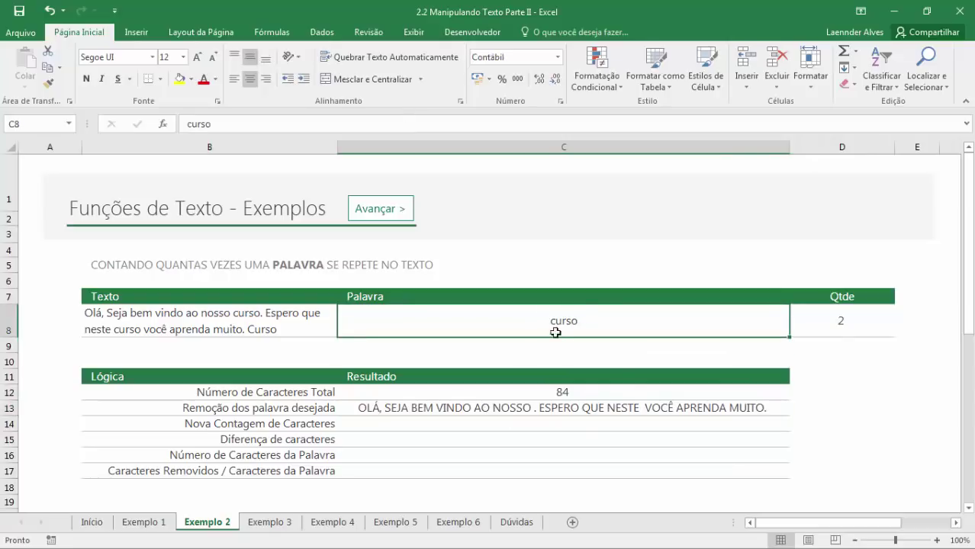
click(442, 428)
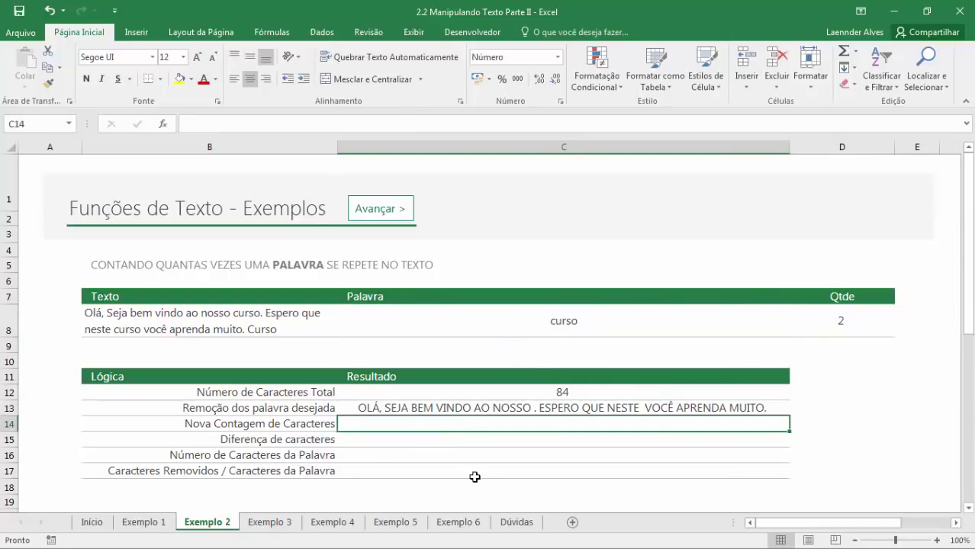
Enter =NÚM.CARACT(C13) in C14 and compare it with the total character count in C12.
text(=núm)
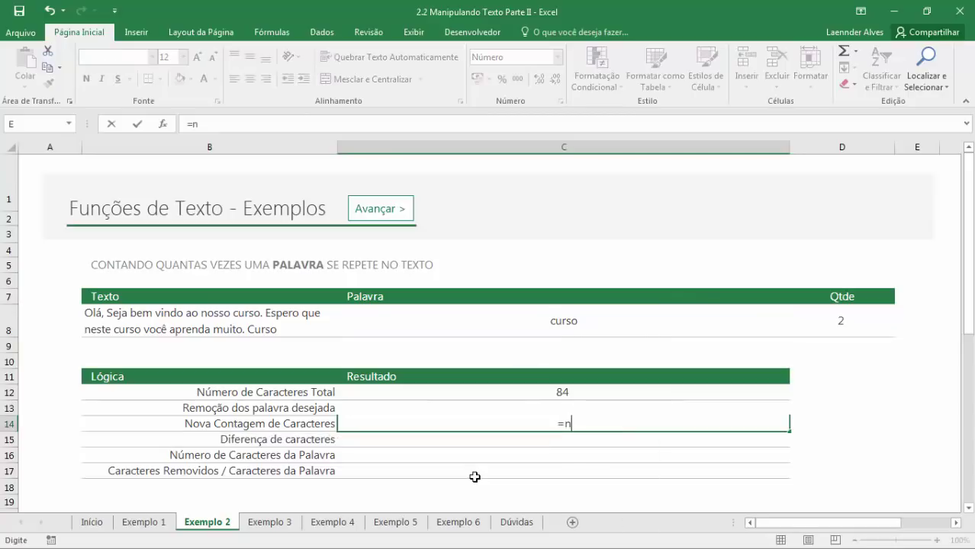
key(Tab)
key(Up)
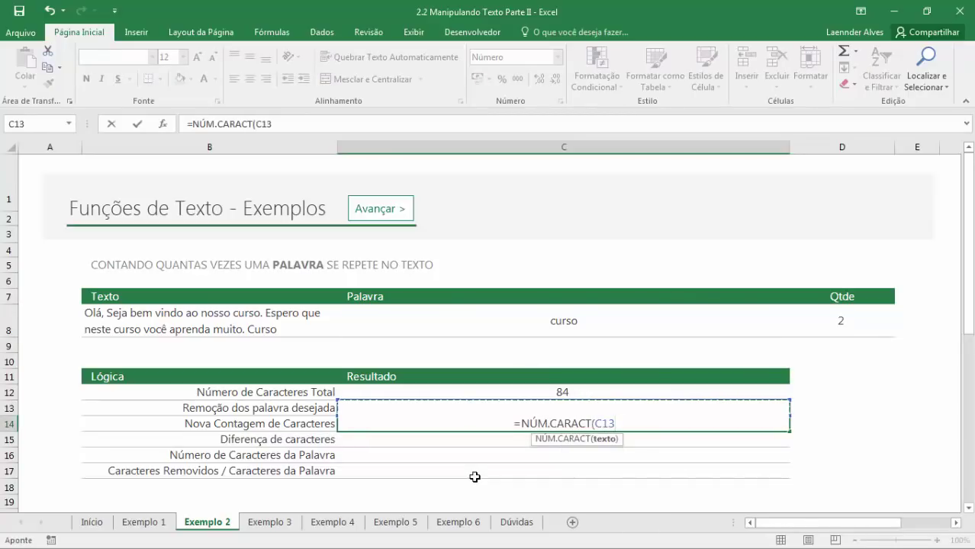
text())
key(Return)
click(561, 422)
click(572, 396)
click(572, 419)
Calculate Diferença de caracteres in C15 with the formula =C12-C14.
click(563, 443)
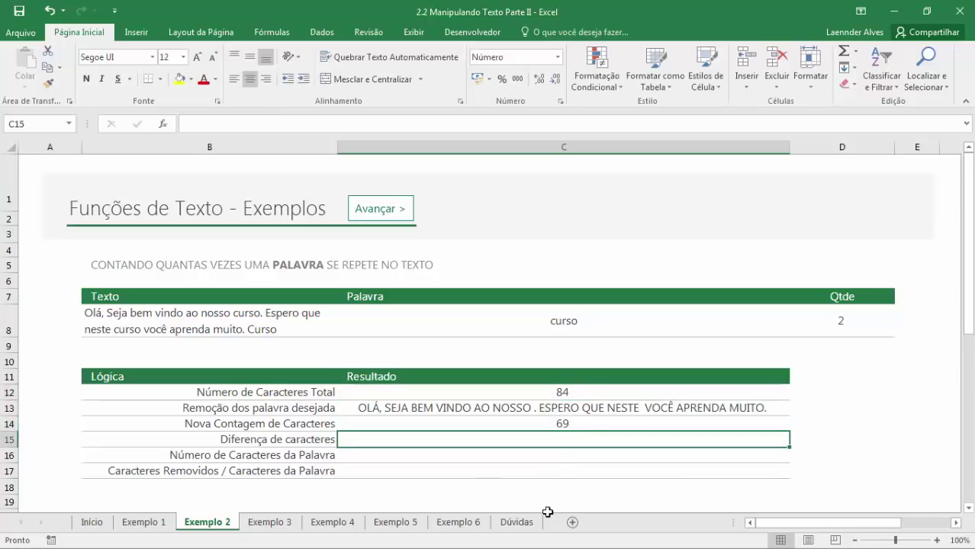
text(=)
key(Up)
key(Up)
key(Up)
text(-)
key(Up)
key(Return)
key(Up)
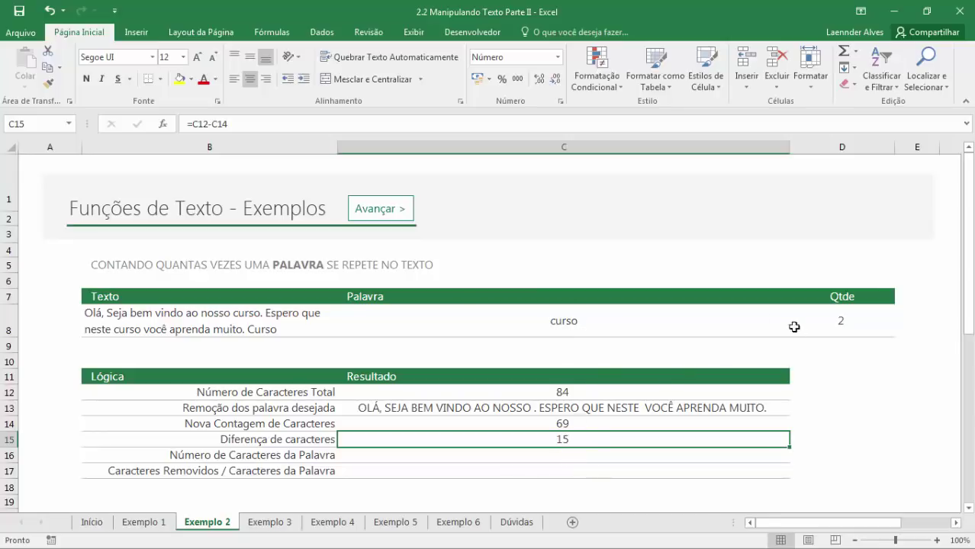
Edit the text in B8 so that its last word is lowercase "curso".
click(256, 329)
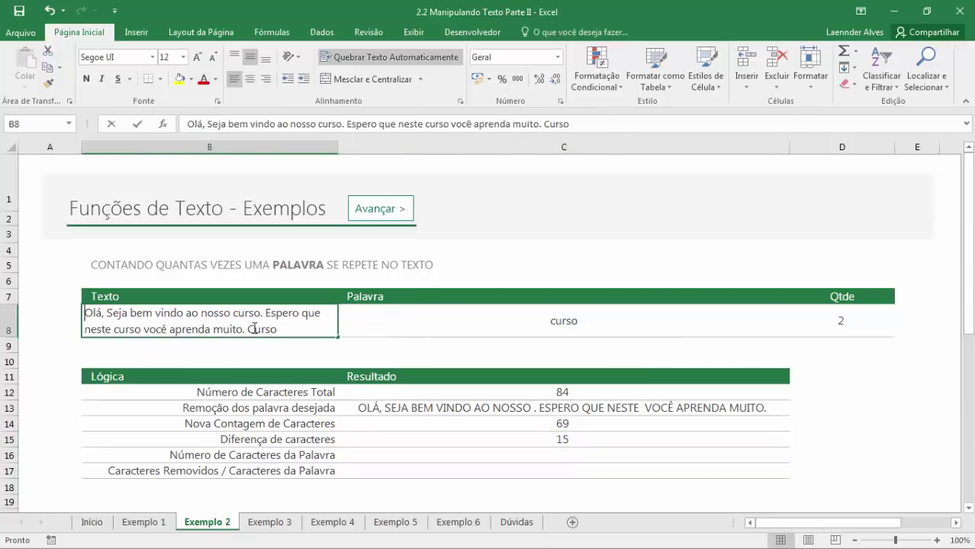
double_click(253, 329)
text(C)
key(BackSpace)
text(c)
key(Return)
Count the characters of the searched word by entering =NÚM.CARACT(C8) in C16.
click(570, 319)
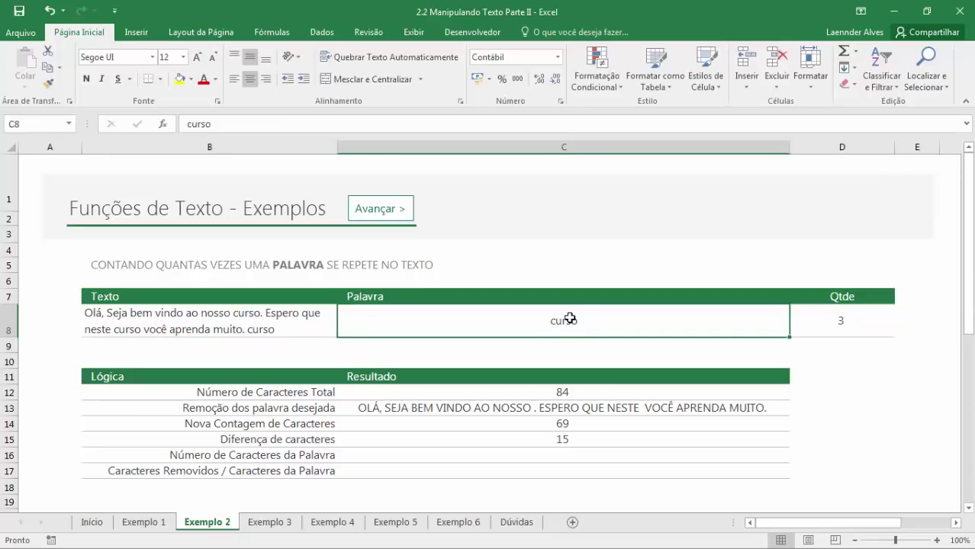
click(578, 459)
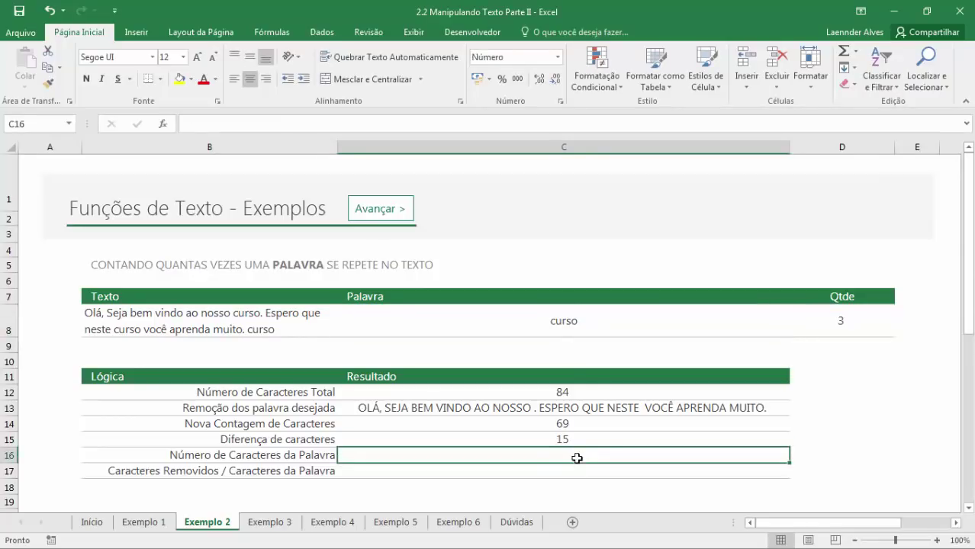
text(=)
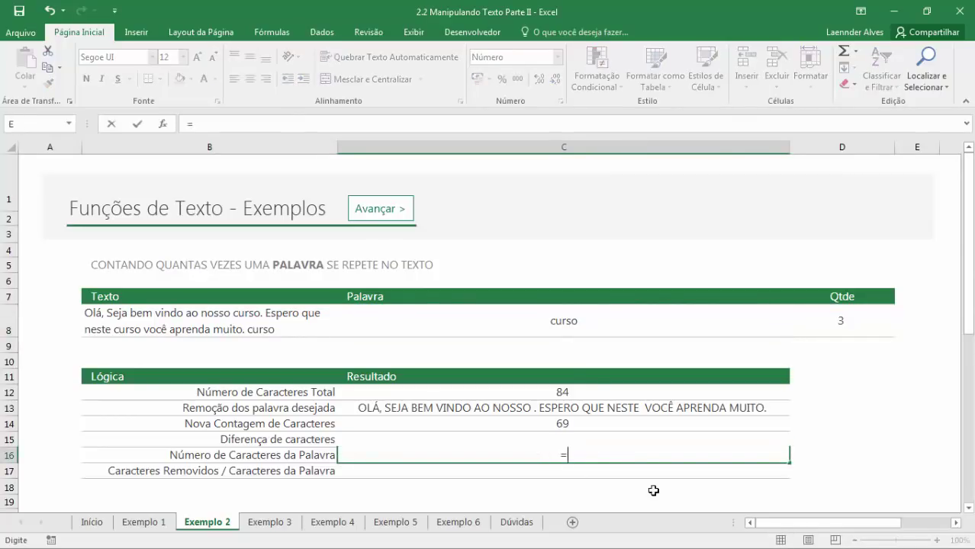
text(núm)
key(Tab)
key(Up)
key(Up)
key(Up)
key(Up)
key(Up)
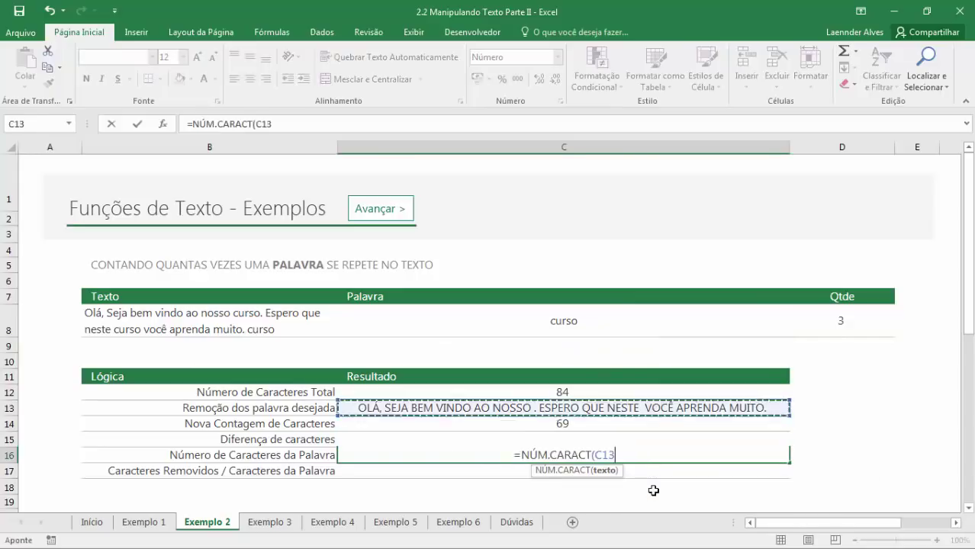
key(Up)
key(Up)
text())
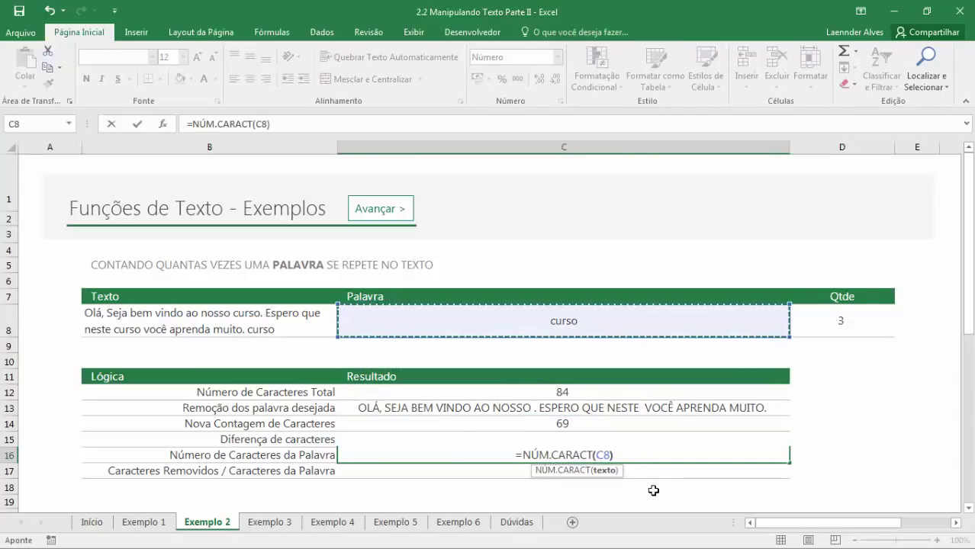
key(Return)
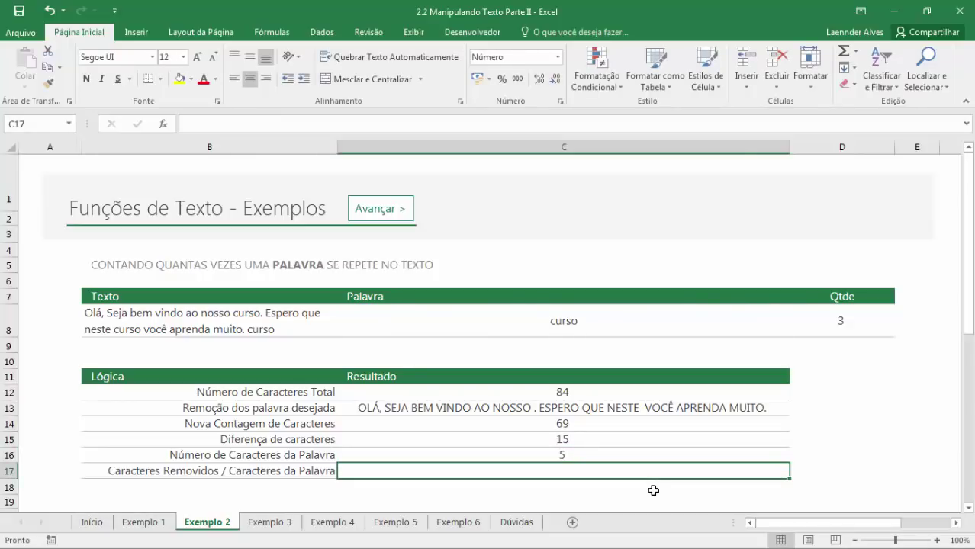
Divide the removed characters by the word's characters in C17 with the formula =C15/C16.
text(=)
key(Up)
key(Up)
text(/)
key(Up)
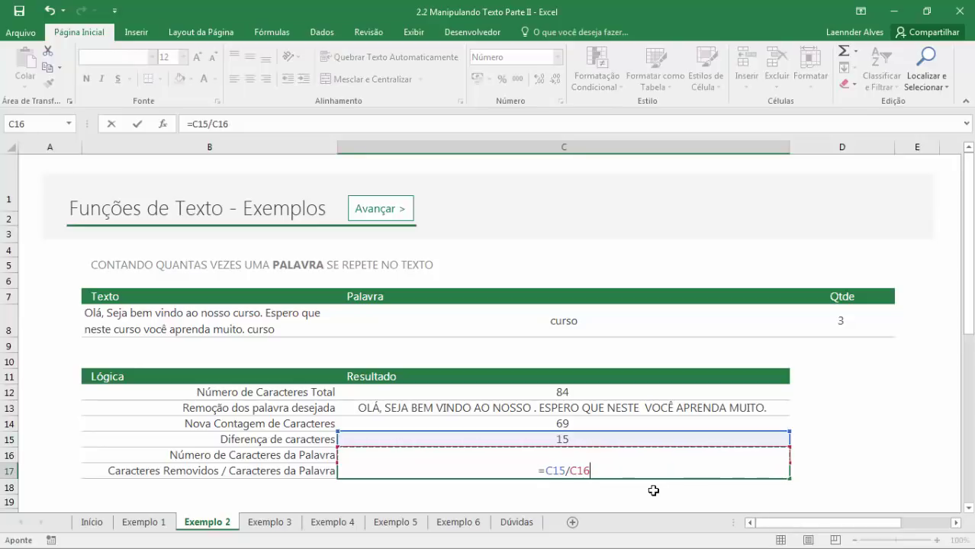
key(Return)
key(Up)
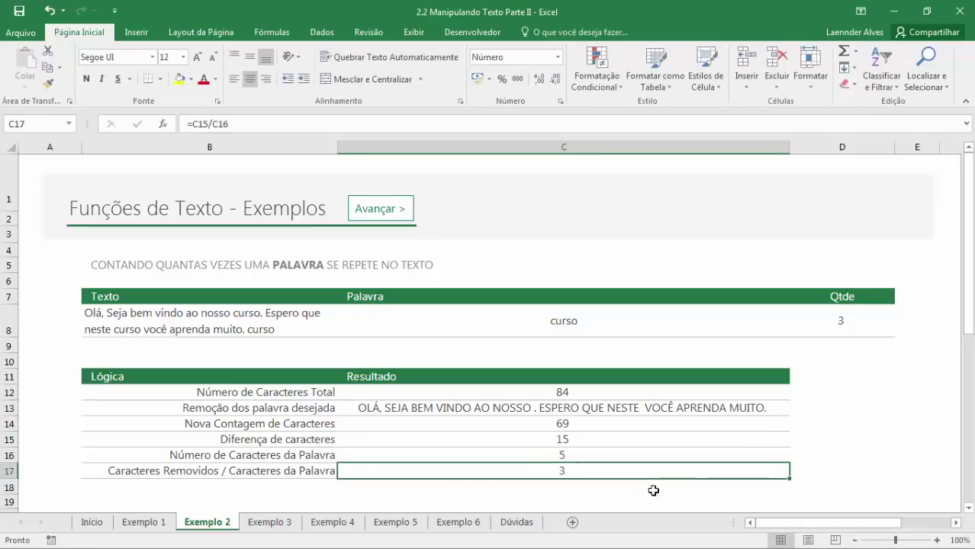
Copy the formula =C15/C16 from C17 and put it in the Qtde cell D8, replacing its existing formula.
double_click(559, 466)
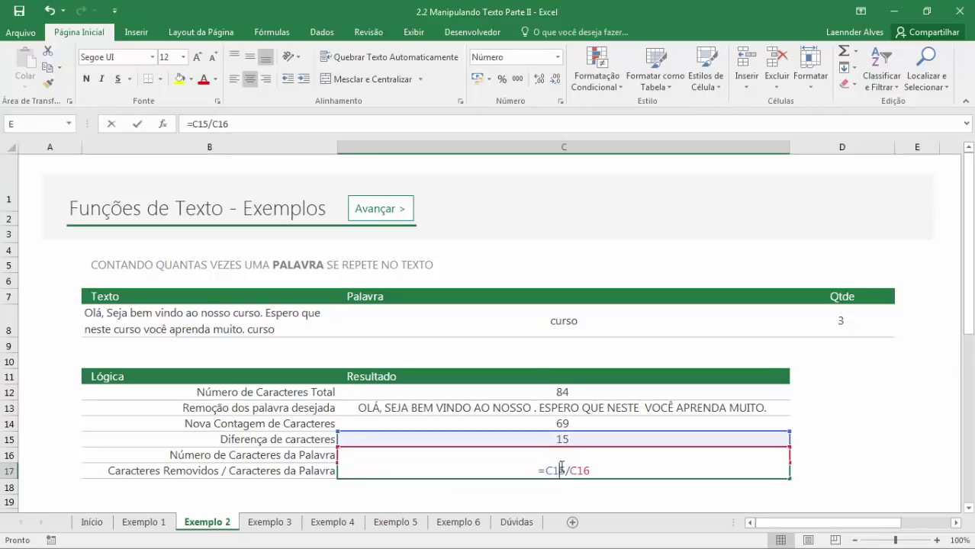
drag(618, 466, 515, 467)
key(ctrl+c)
key(Escape)
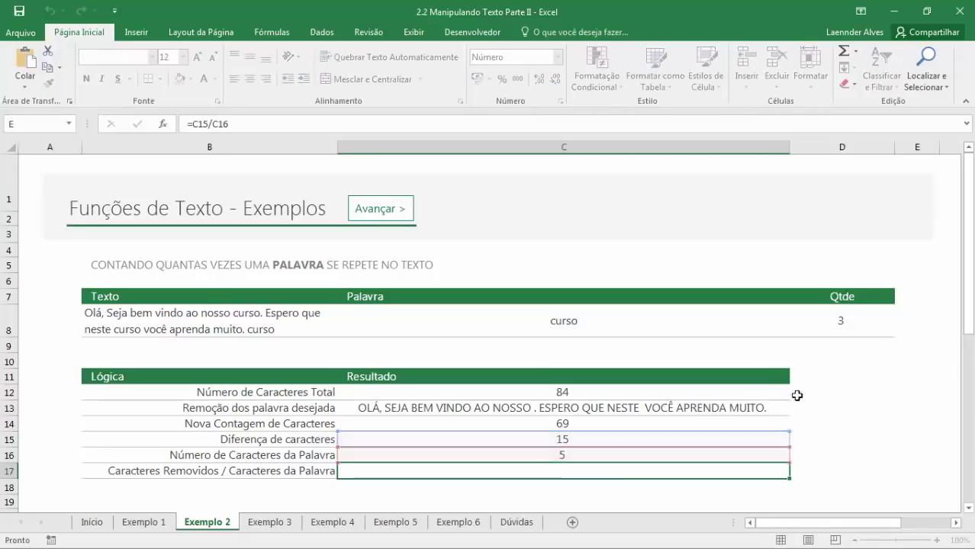
click(853, 319)
key(Delete)
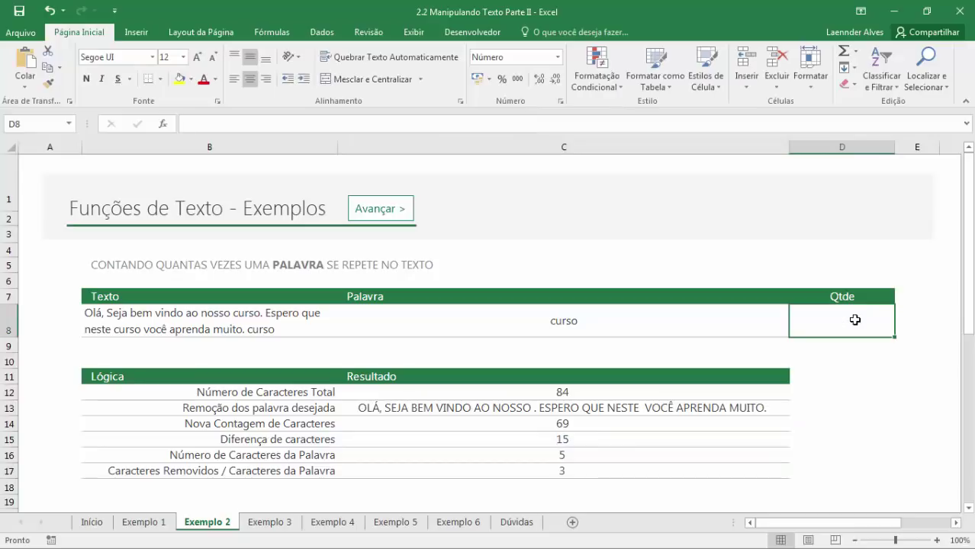
double_click(853, 320)
key(ctrl+v)
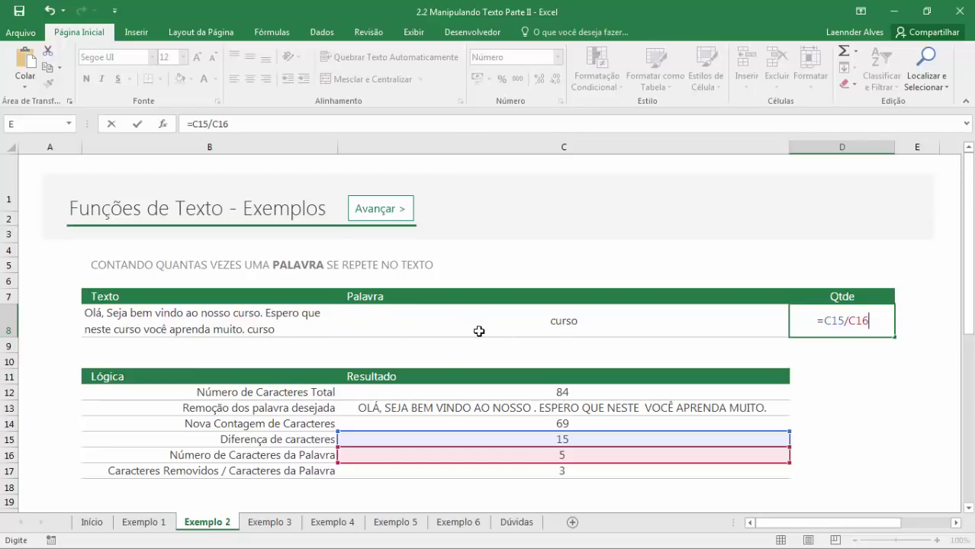
key(Return)
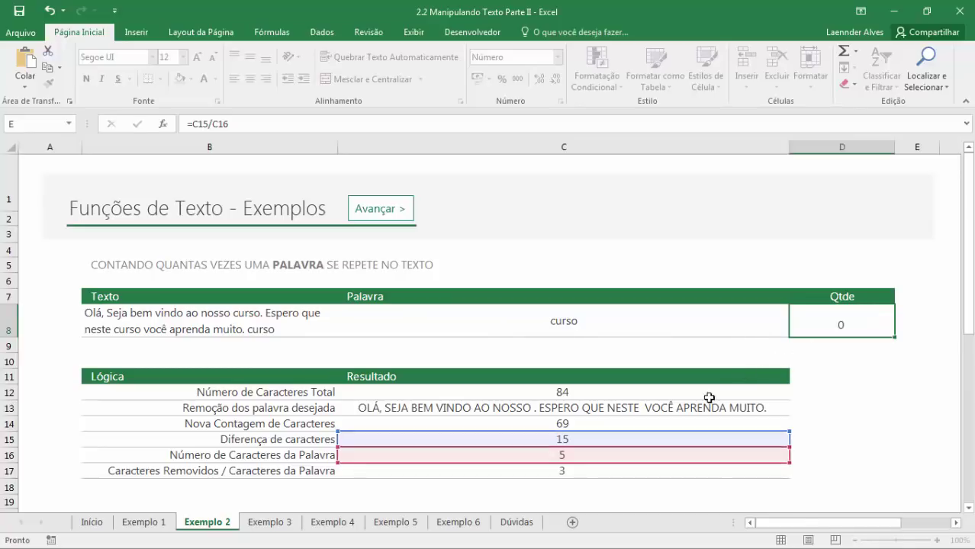
Replace the C15 reference in D8 with the parenthesized expression copied from C15, giving =(C12-C14)/C16.
double_click(567, 441)
drag(606, 439, 545, 441)
key(ctrl+c)
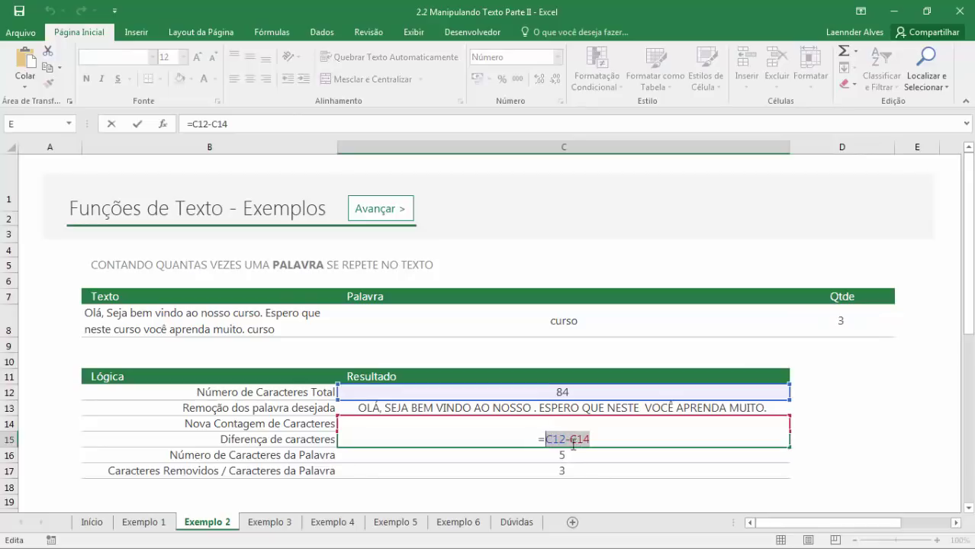
double_click(860, 321)
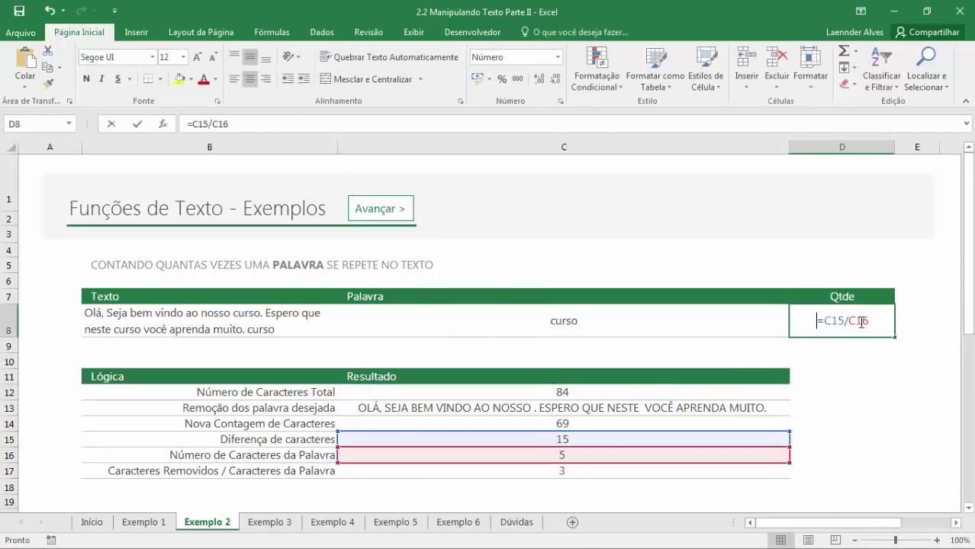
drag(829, 320, 824, 320)
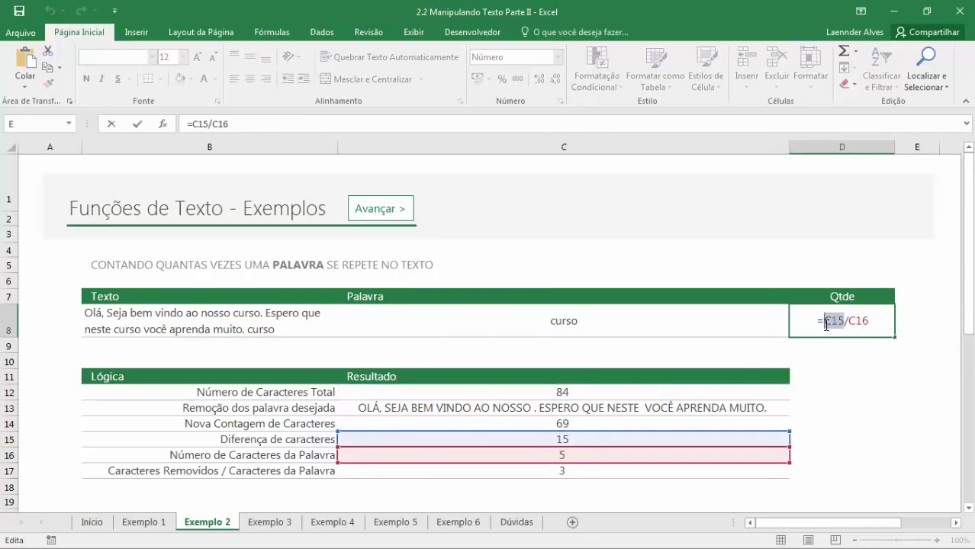
key(ctrl+v)
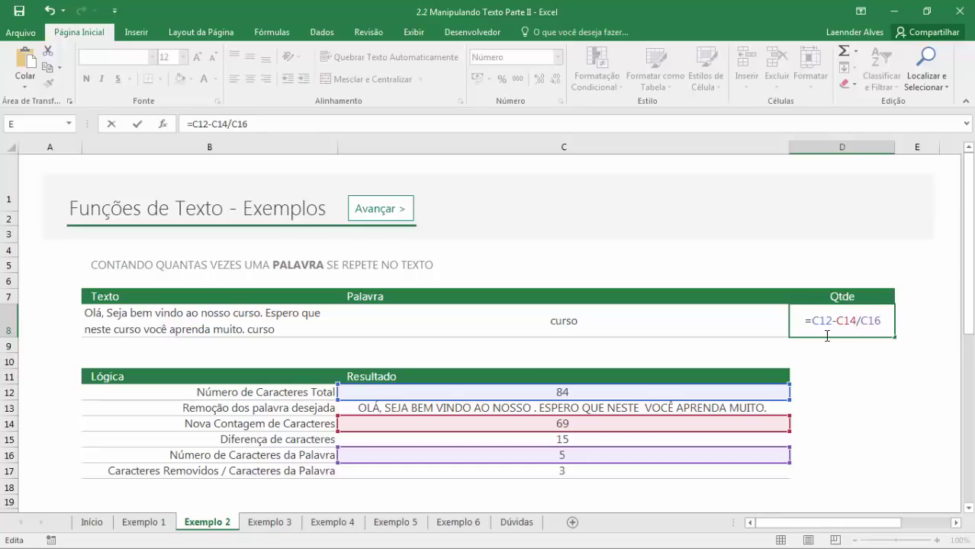
text())
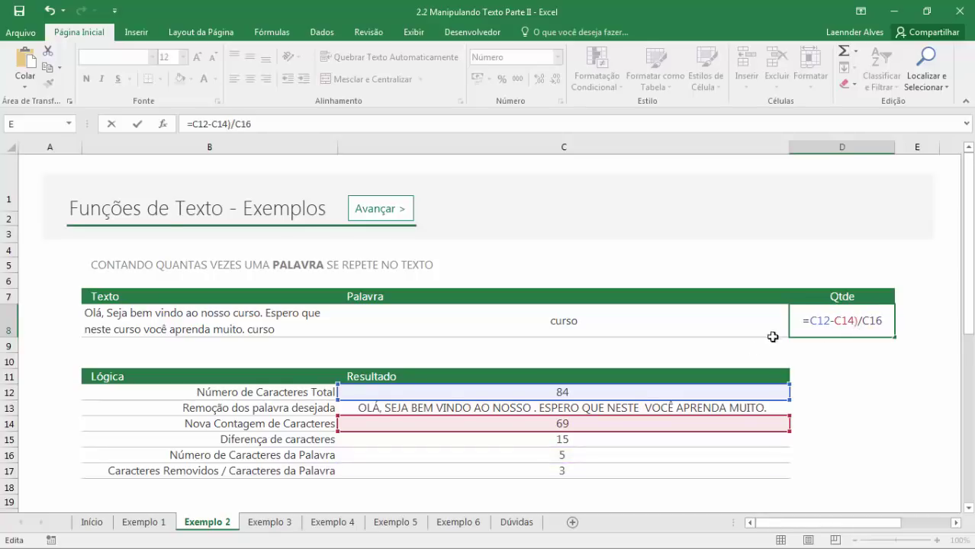
text(()
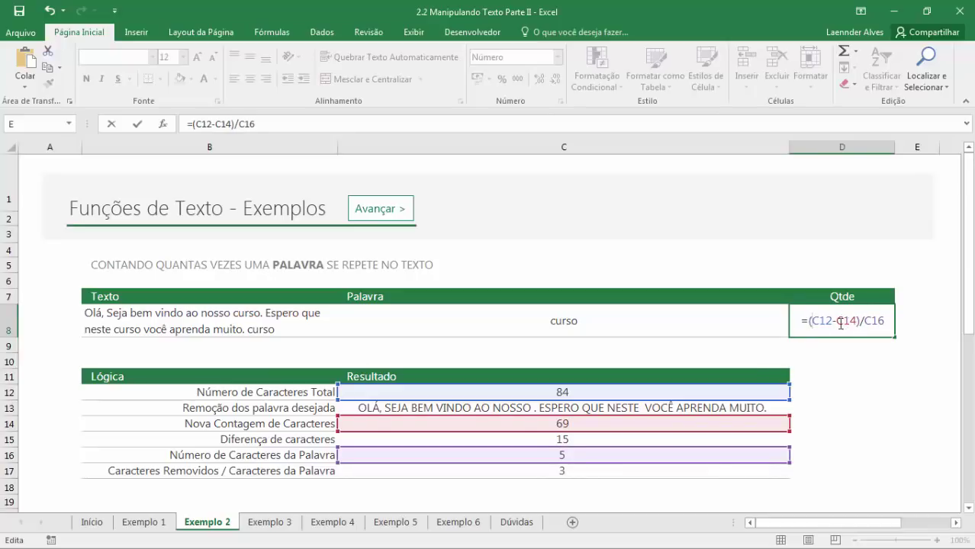
key(Escape)
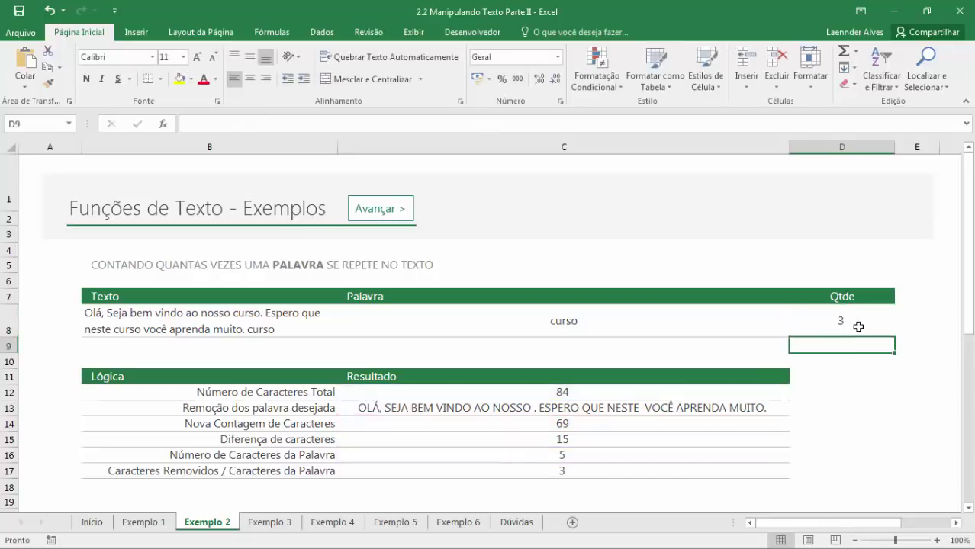
Replace the C12 reference in the D8 formula with the expression NÚM.CARACT(B8) from C12.
double_click(844, 328)
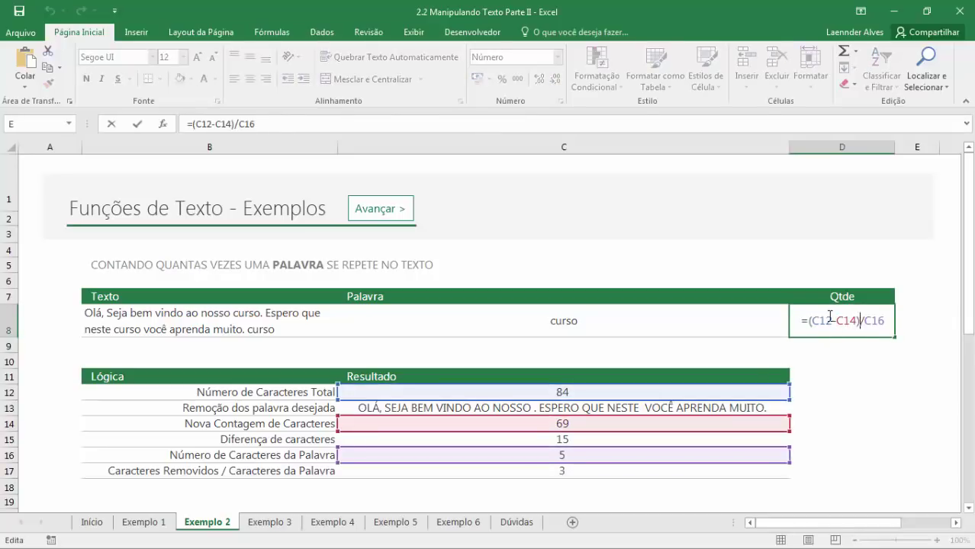
key(Escape)
click(536, 392)
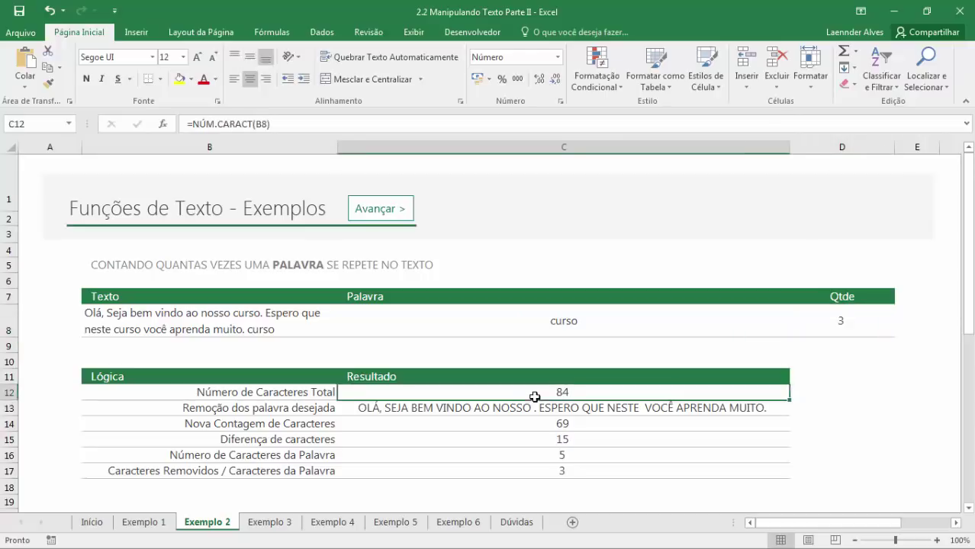
double_click(536, 392)
drag(598, 392, 532, 390)
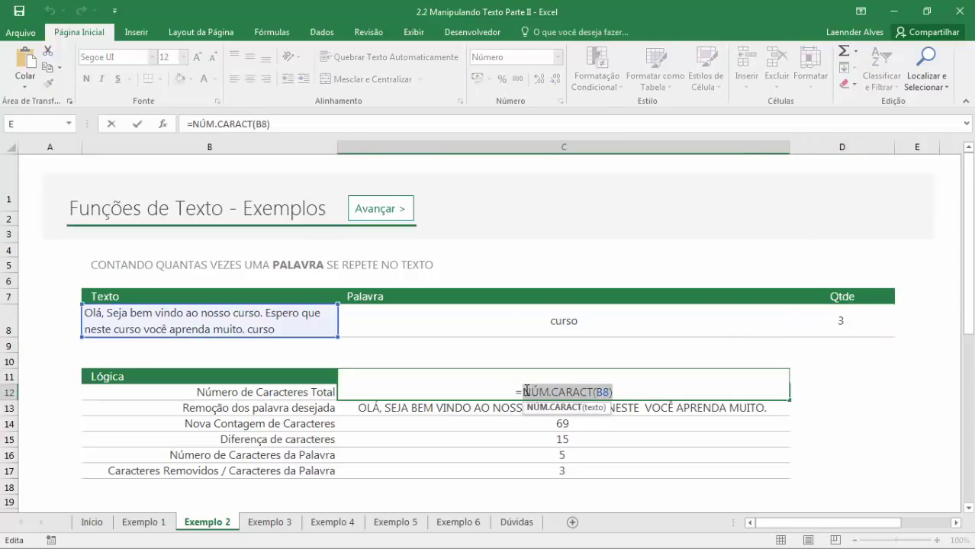
key(Escape)
double_click(820, 320)
drag(832, 320, 810, 321)
text(NÚM.CARACT(B8))
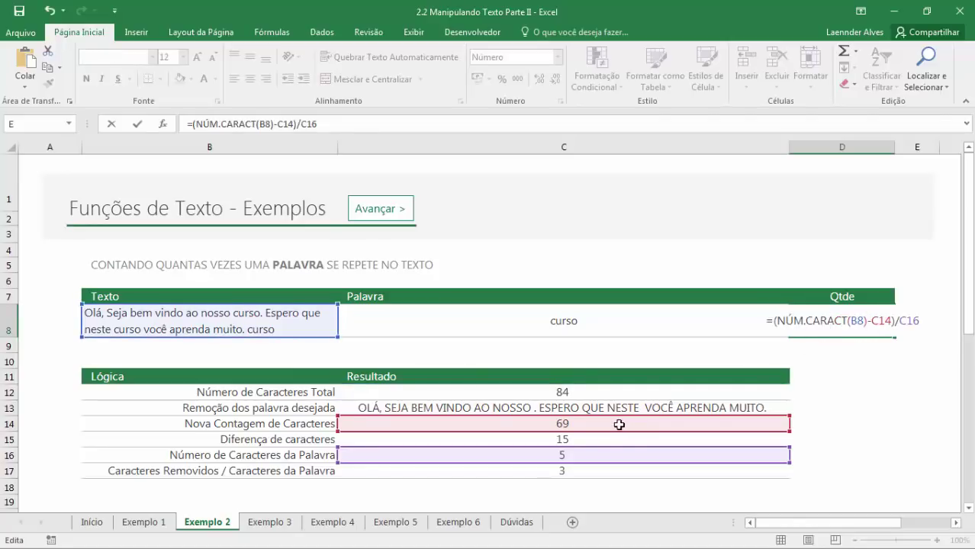
Replace the C14 reference in the D8 formula with the expression NÚM.CARACT(C13) copied from C14.
double_click(593, 425)
drag(616, 424, 517, 425)
key(ctrl+c)
key(Escape)
double_click(852, 324)
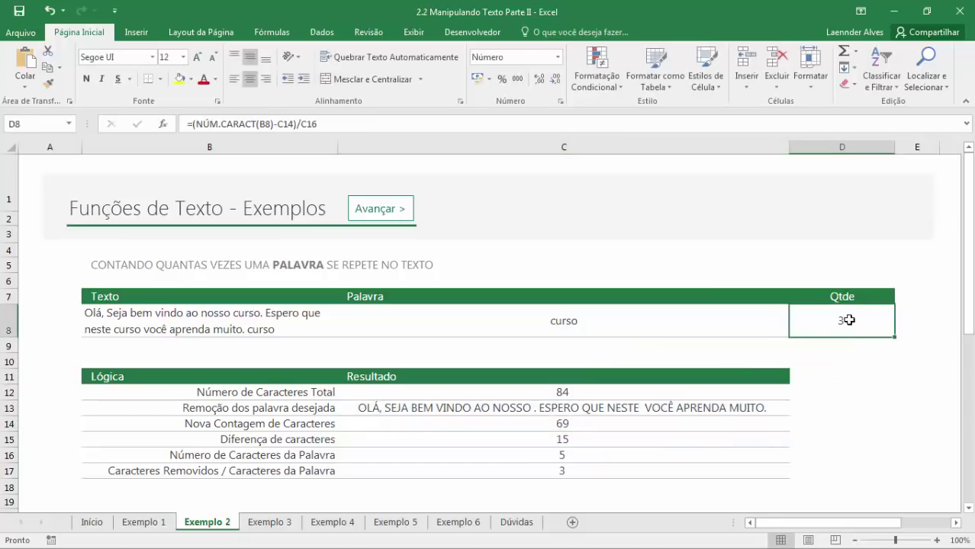
drag(872, 322, 880, 322)
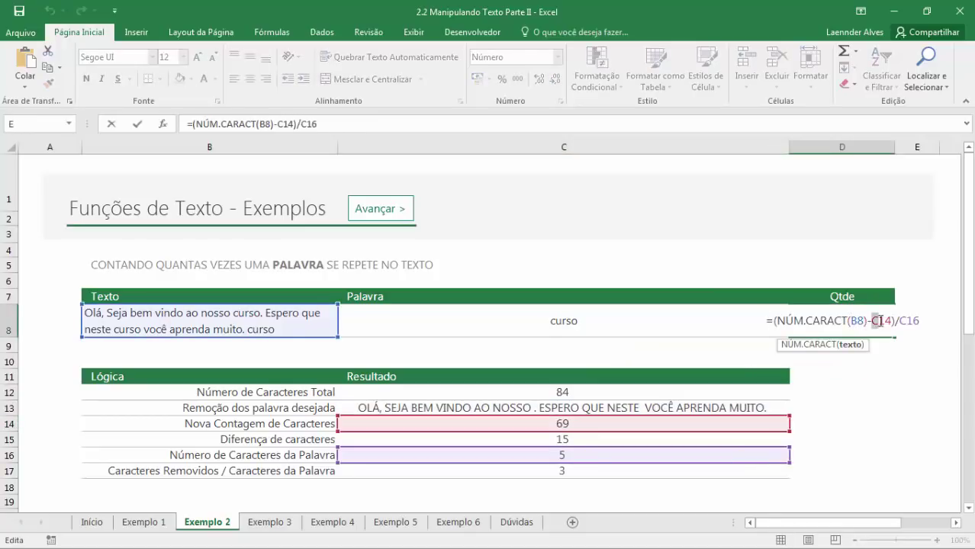
key(ctrl+v)
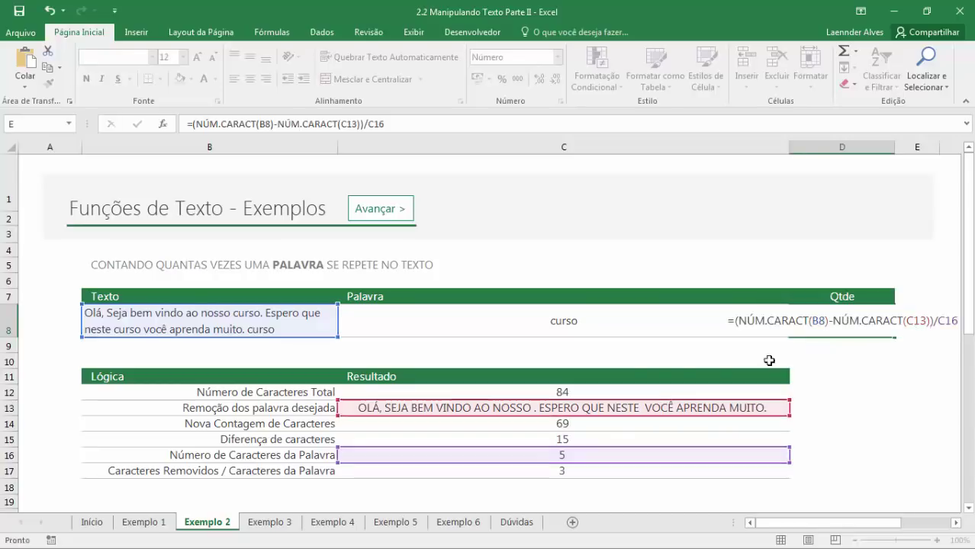
key(Return)
Replace the C13 reference in the D8 formula with SUBSTITUIR(MAIÚSCULA(B8);MAIÚSCULA(C8);"") copied from C13 and commit it.
double_click(618, 409)
drag(689, 408, 730, 408)
key(ctrl+c)
key(Escape)
double_click(842, 316)
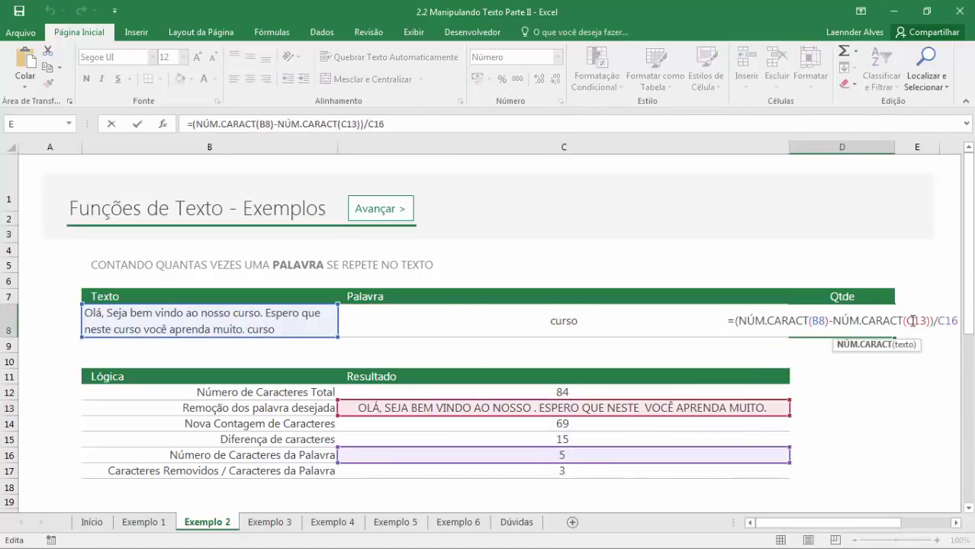
drag(907, 320, 930, 319)
key(ctrl+v)
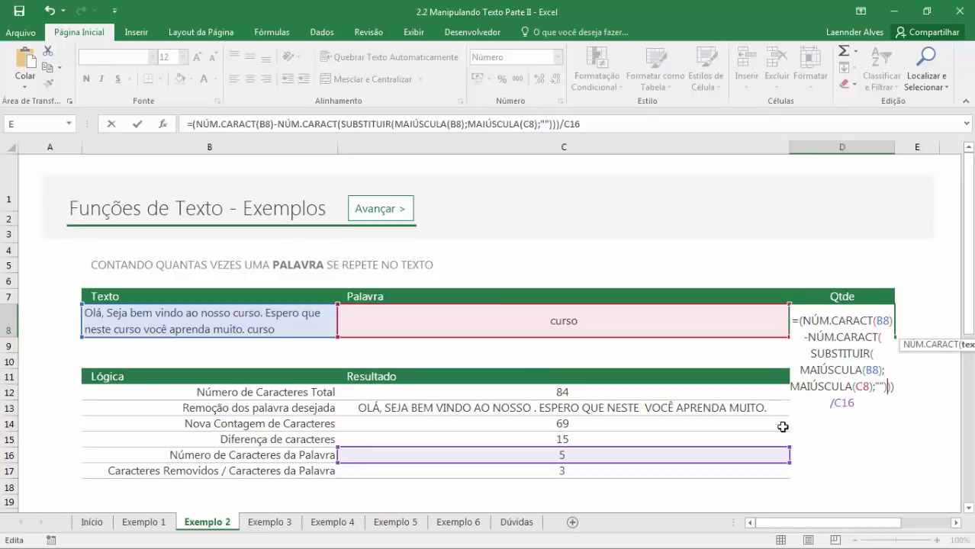
key(ctrl+Return)
Replace the C16 reference in the D8 formula with the expression NÚM.CARACT(C8) copied from C16 and commit it.
click(551, 454)
double_click(610, 454)
drag(614, 455, 529, 455)
key(Escape)
double_click(859, 327)
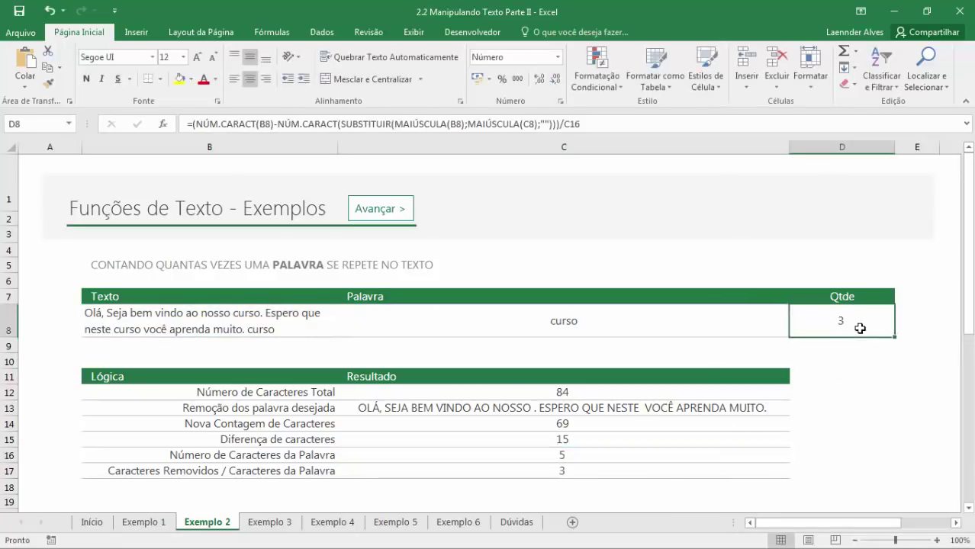
drag(868, 352, 843, 352)
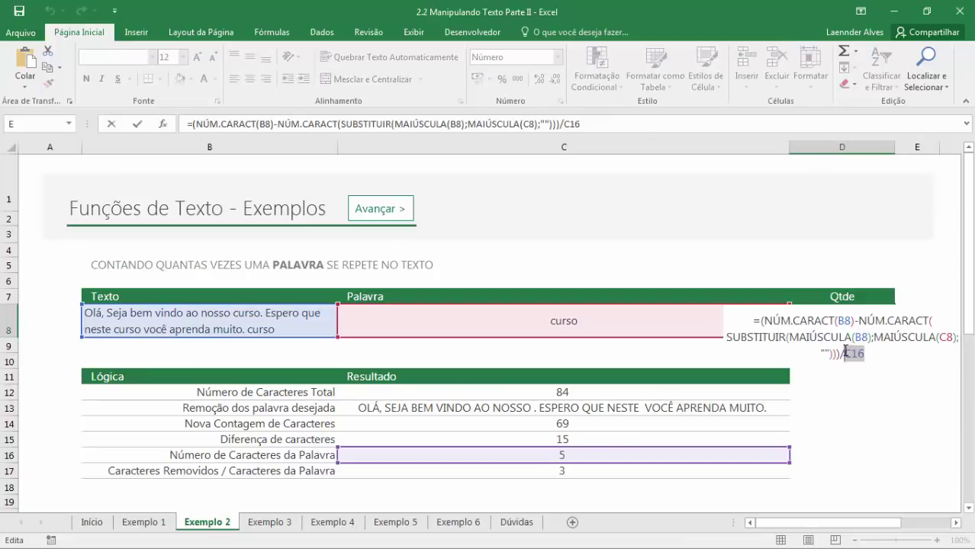
key(ctrl+v)
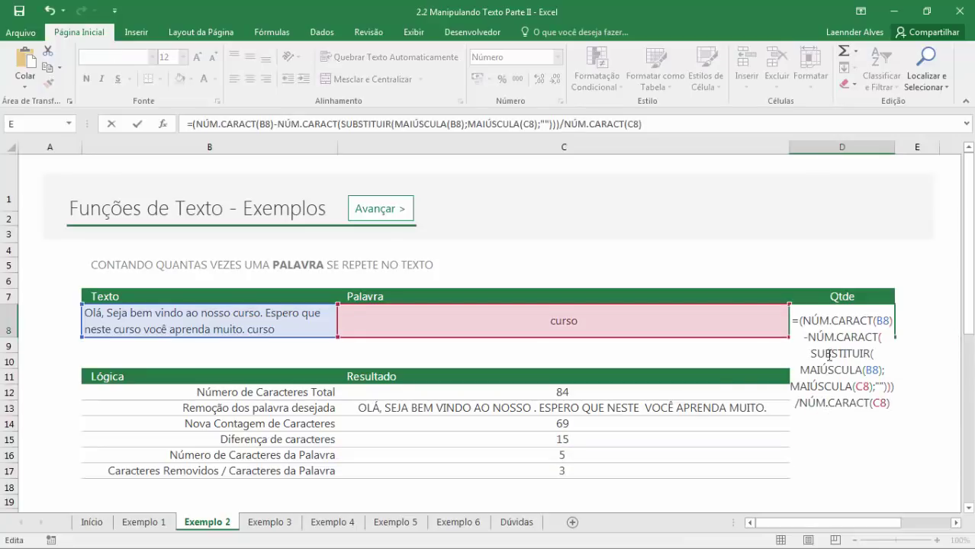
key(Return)
Review the complete nested word-count formula in D8 and leave it as is.
double_click(853, 329)
drag(910, 360, 755, 316)
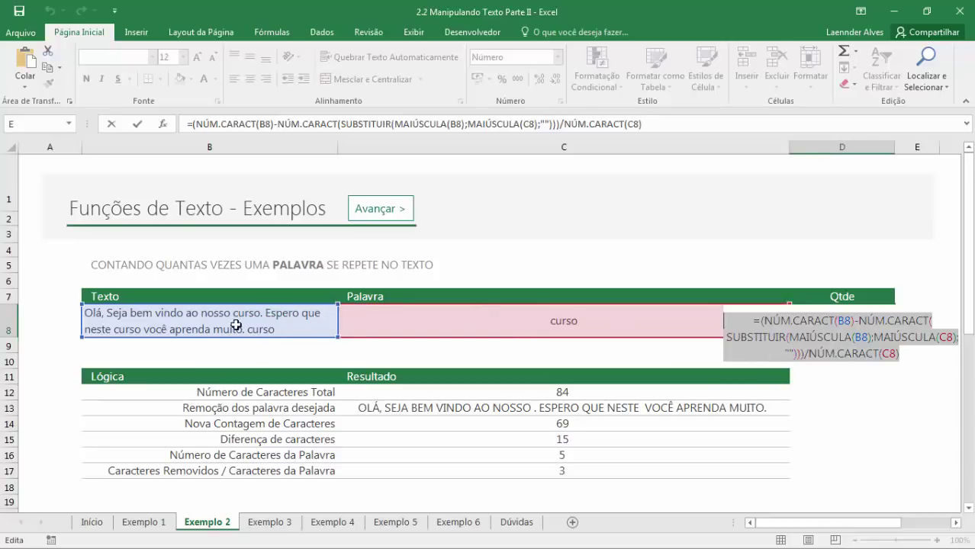
key(Return)
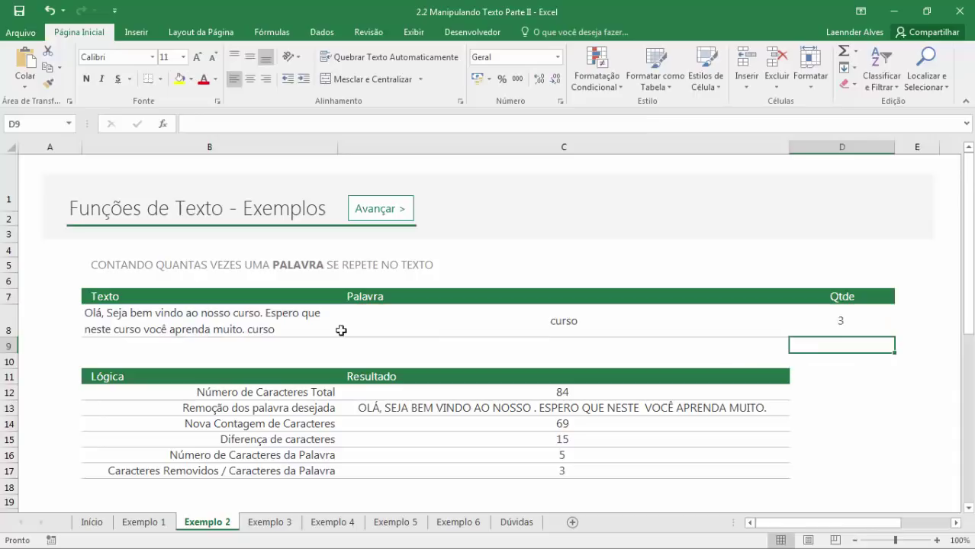
Change the searched word in C8 to vindo and select the Qtde result in D8.
click(544, 327)
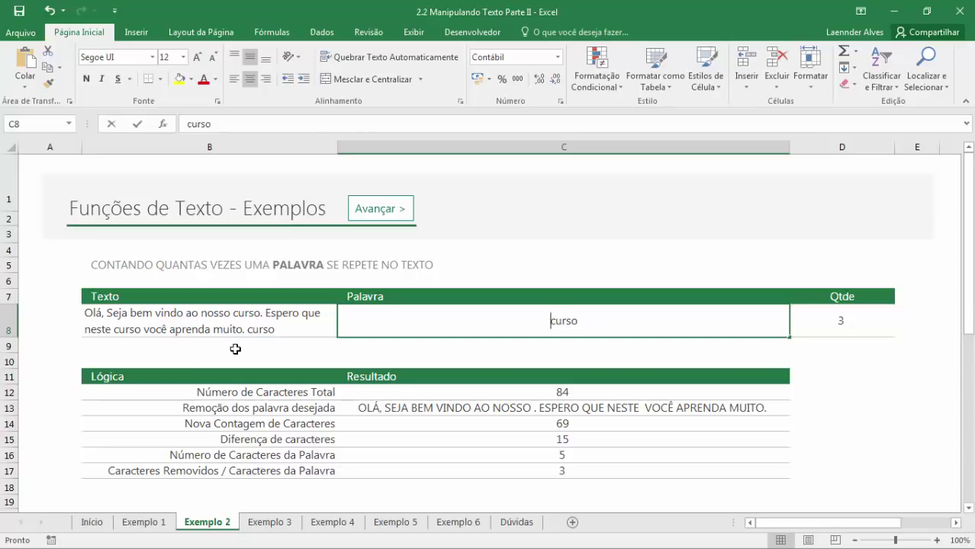
text(vindo)
key(Return)
key(Up)
key(Right)
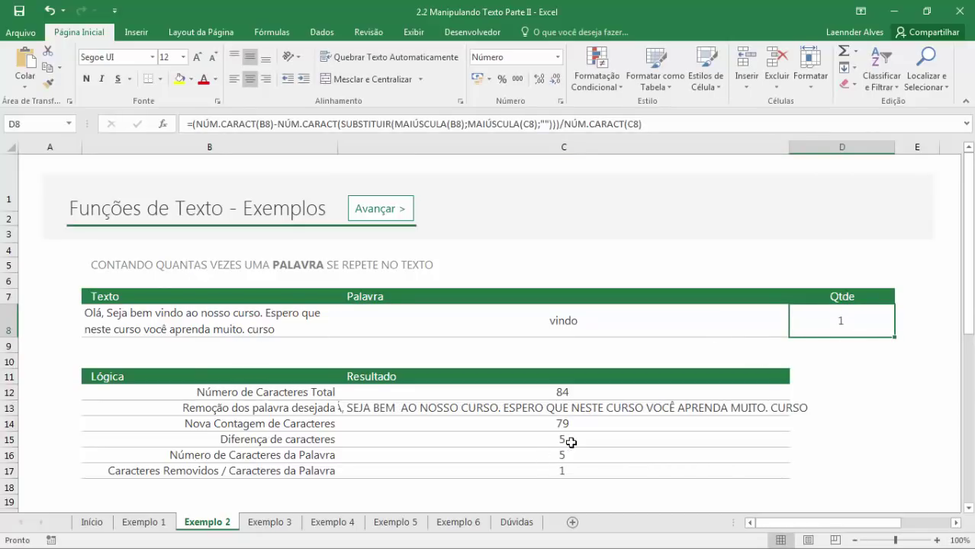
Go to the Exemplo 3 sheet and examine the column number in B8 and the SUBSTITUIR/ENDEREÇO formula in C8.
click(387, 222)
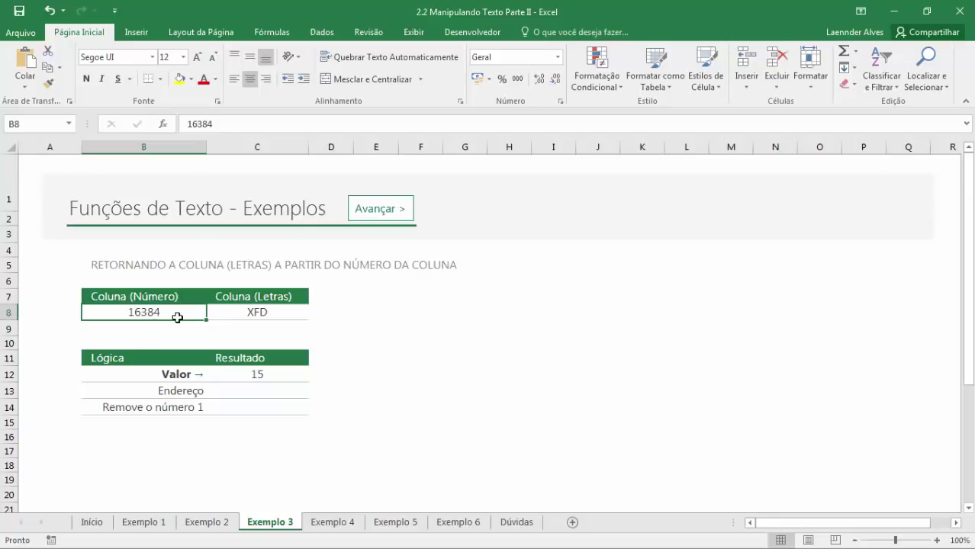
click(260, 313)
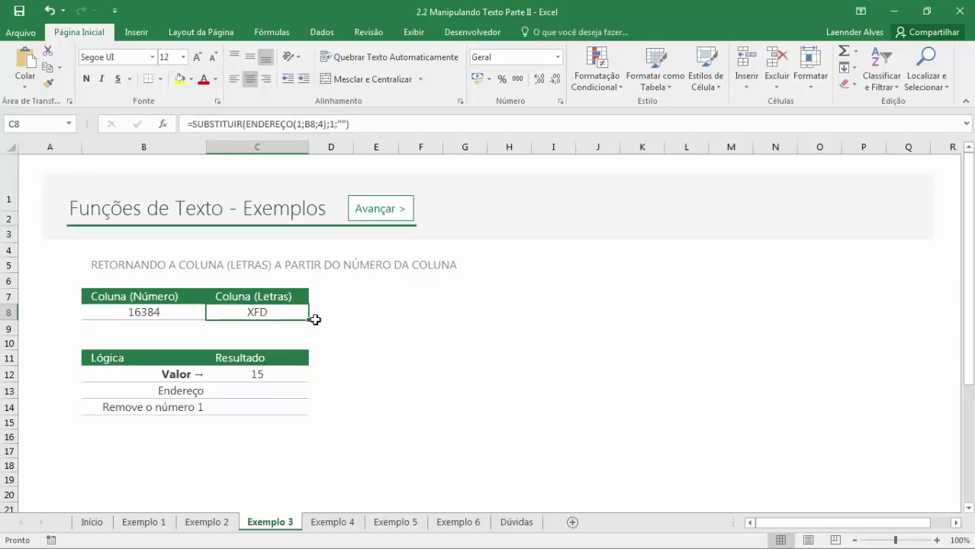
double_click(306, 317)
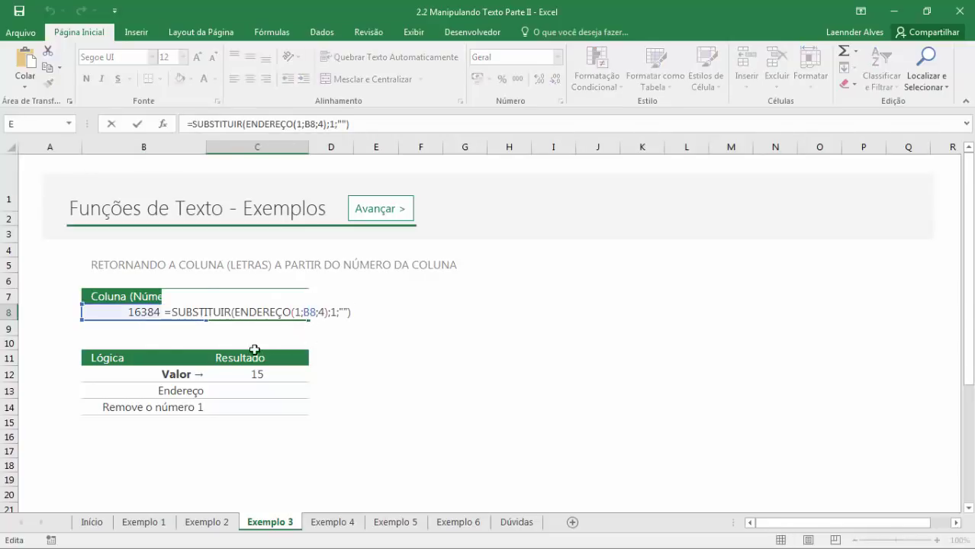
click(143, 315)
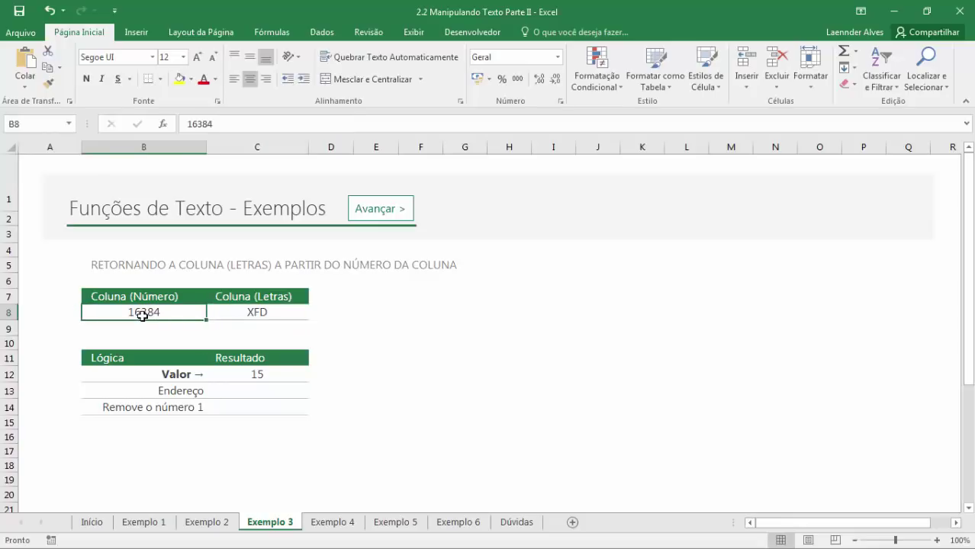
click(245, 313)
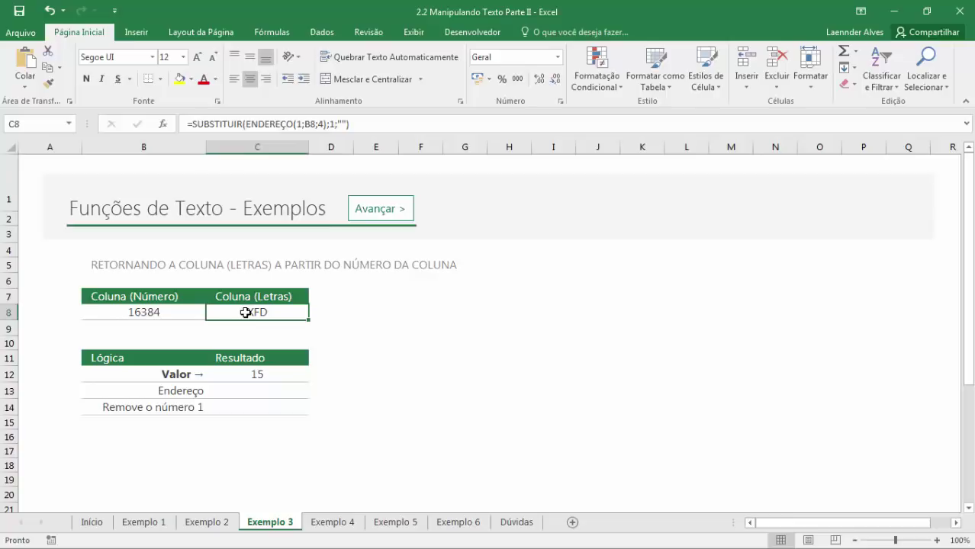
click(159, 312)
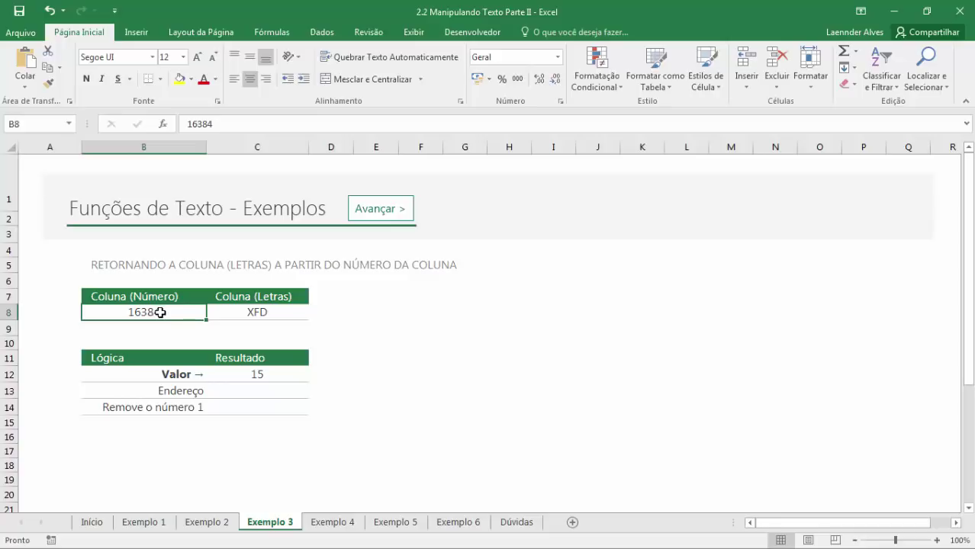
click(250, 312)
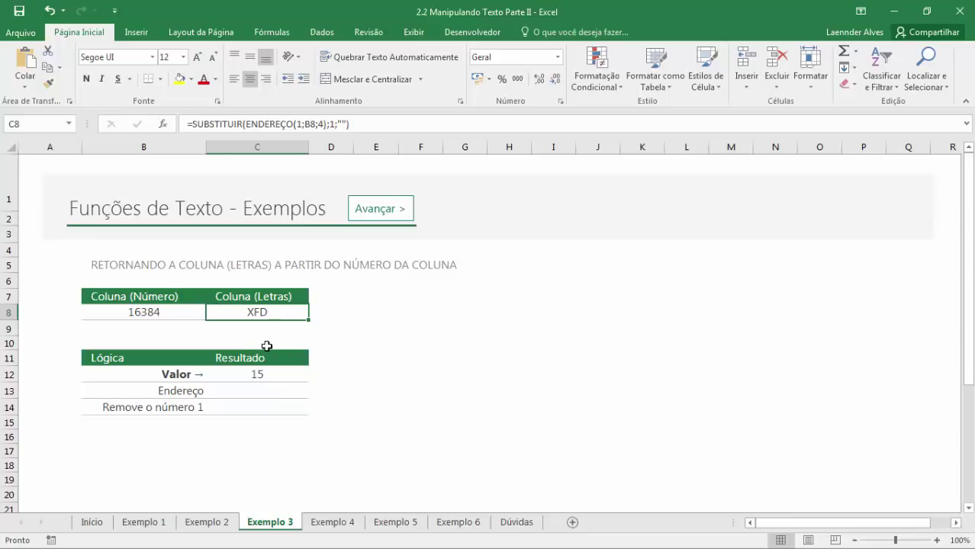
key(F2)
drag(287, 312, 234, 313)
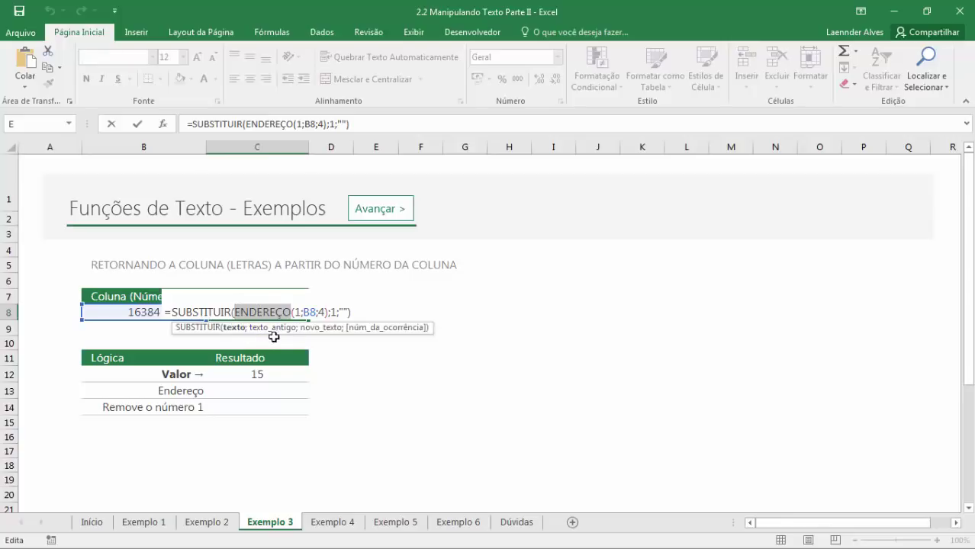
key(Escape)
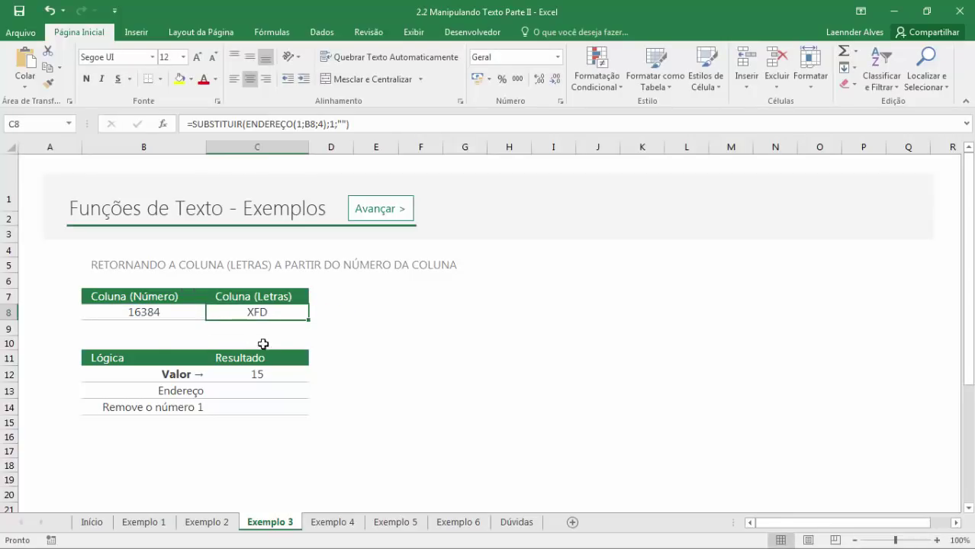
Test the column-letter formula by entering 15 and 26 as the column number in B8.
click(272, 371)
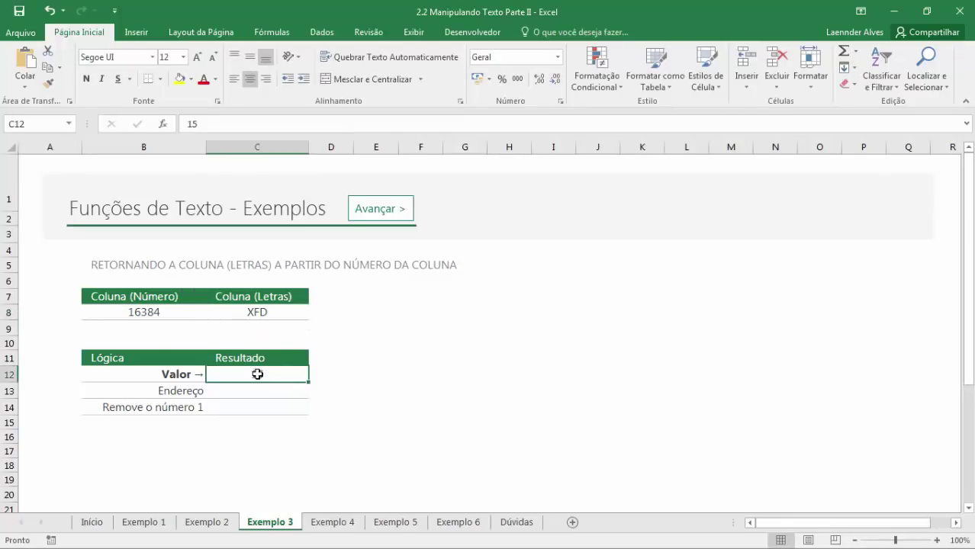
click(166, 316)
text(15)
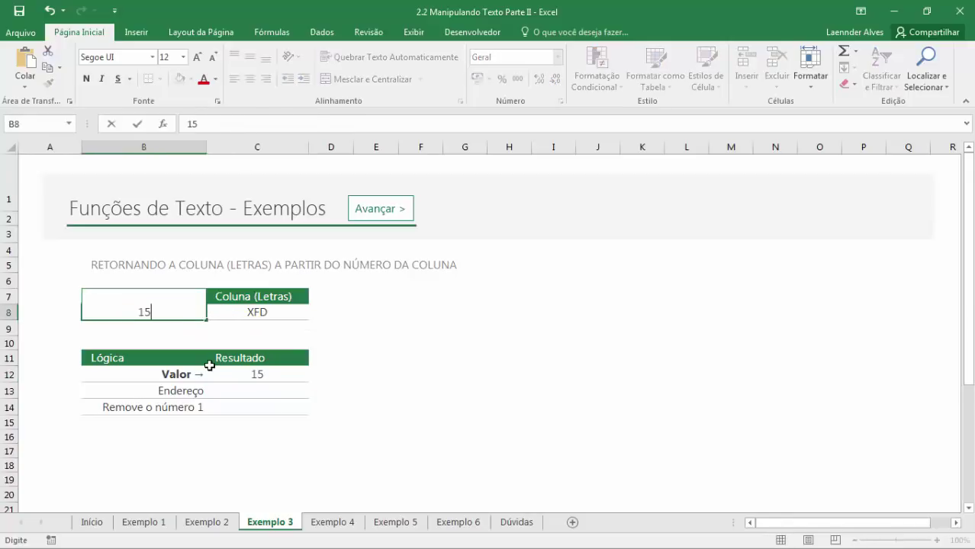
key(Return)
key(Up)
key(Right)
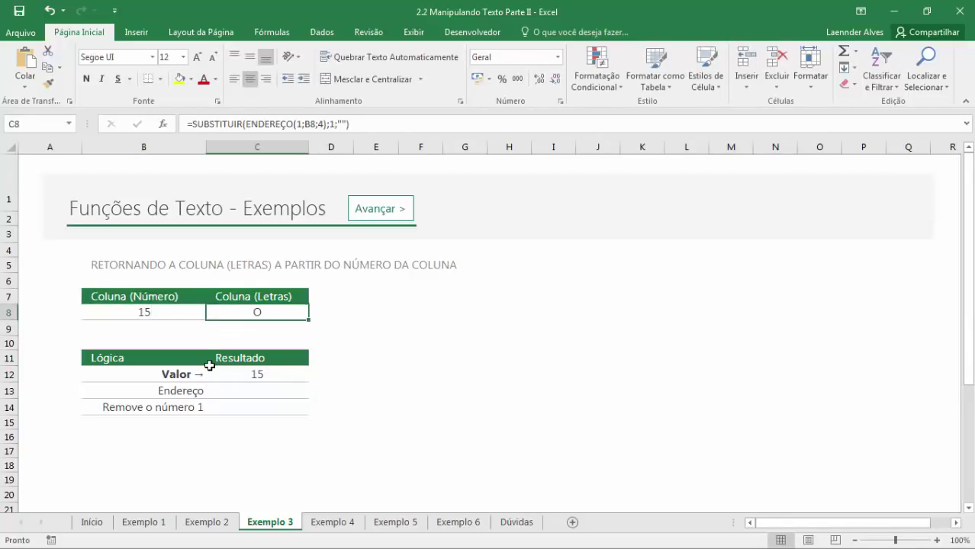
key(Left)
text(26)
key(Return)
key(Up)
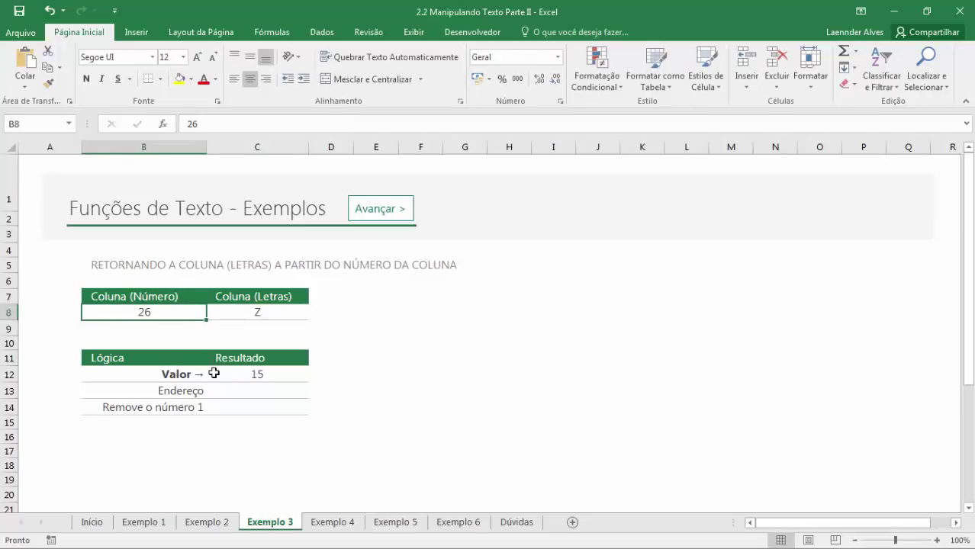
Set both the column number in B8 and the Valor in C12 to 27.
text(27)
key(Return)
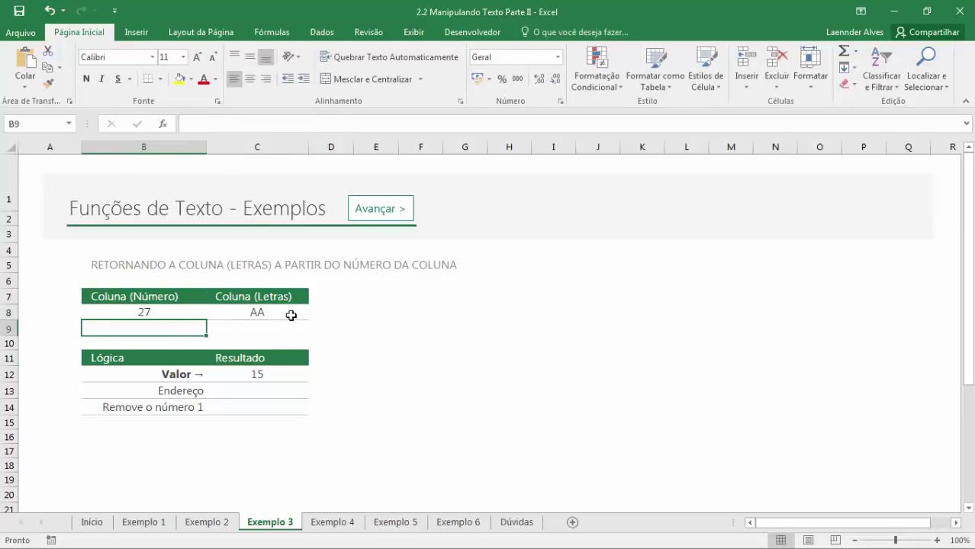
click(261, 375)
text(27)
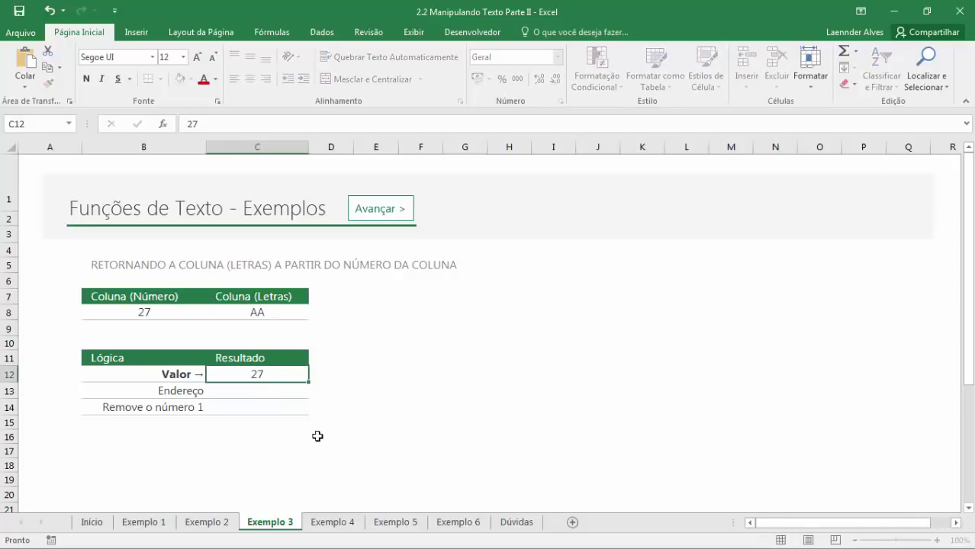
key(Return)
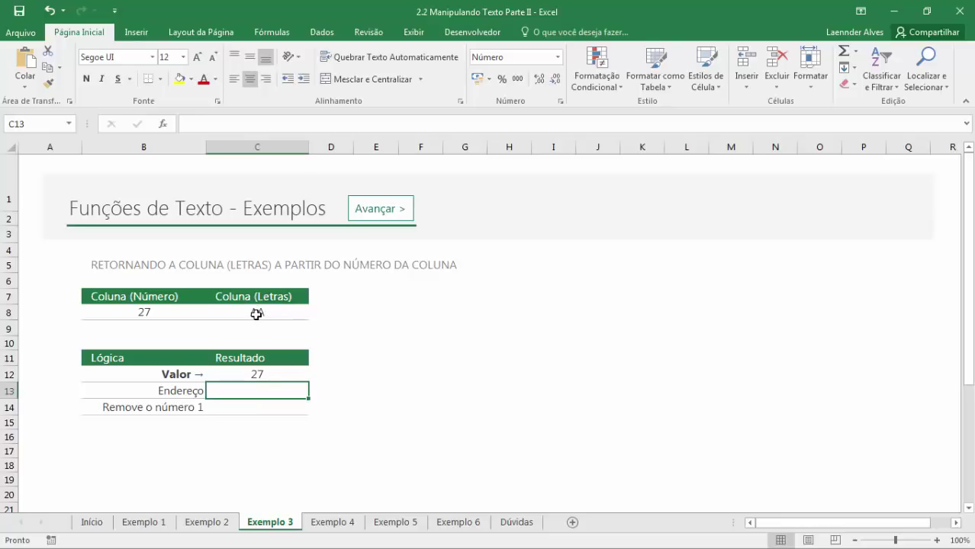
Start an ENDEREÇO formula in C13 with 1 as the row number and C12 as the column number.
click(269, 374)
click(269, 387)
text(=END)
key(BackSpace)
text(ND)
double_click(263, 408)
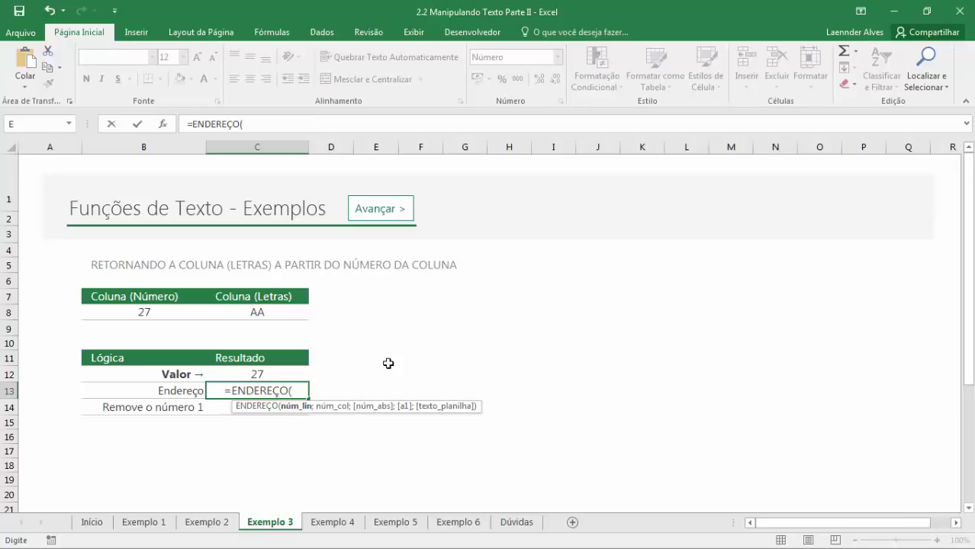
text(1)
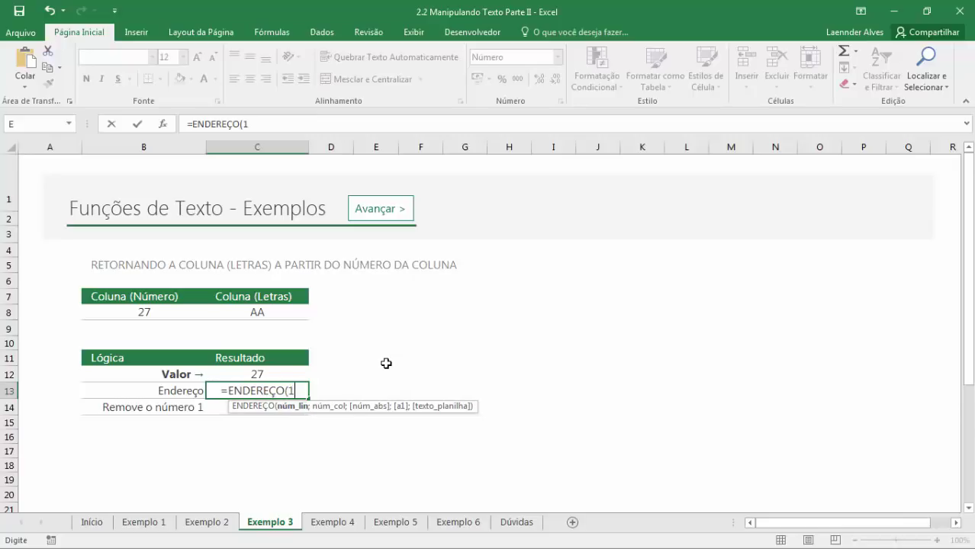
text(;)
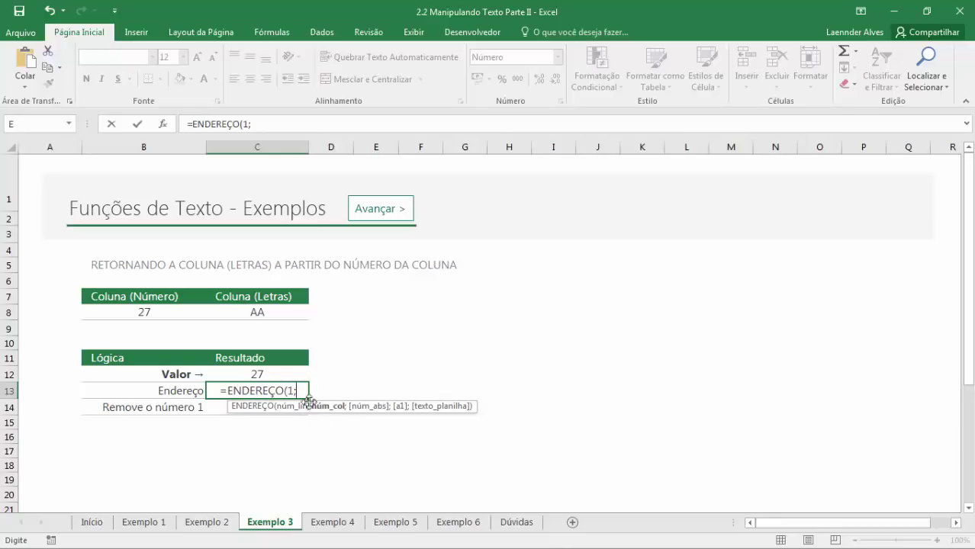
click(260, 374)
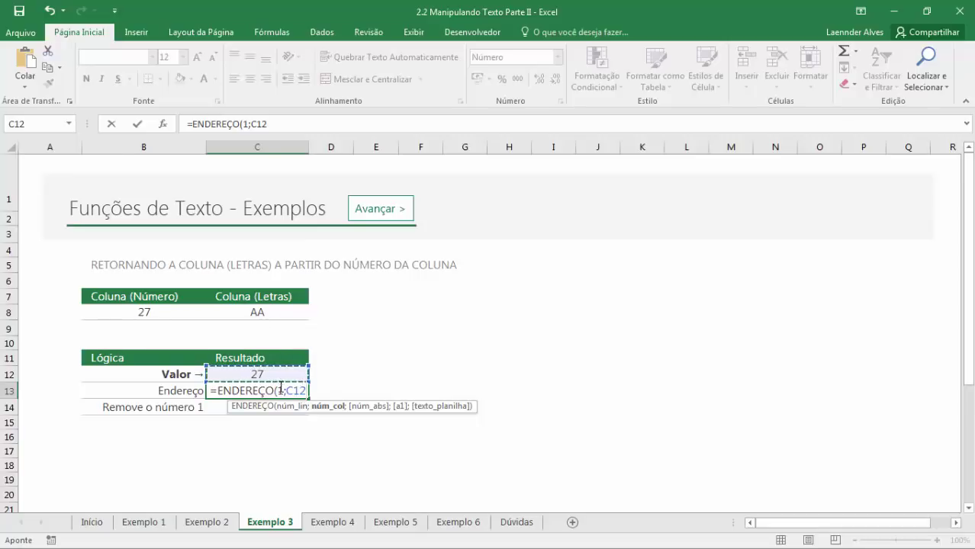
Complete the C13 formula with reference type 4 - Relativo, giving =ENDEREÇO(1;C12;4), and commit it.
text(;)
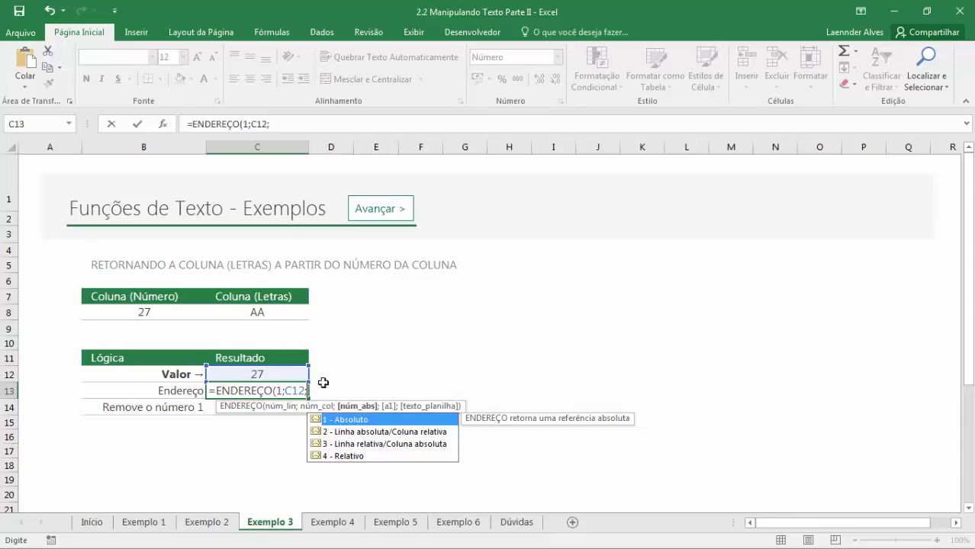
double_click(338, 456)
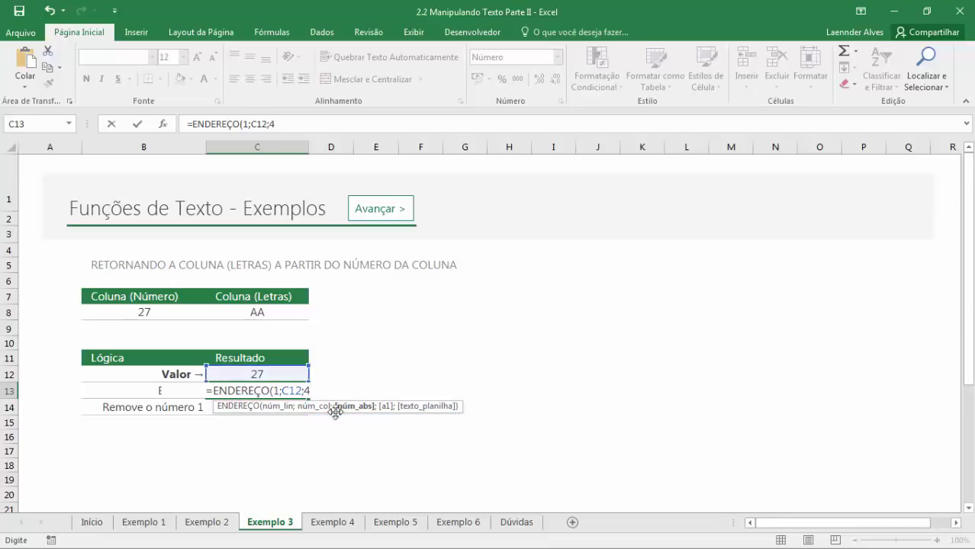
text())
key(Return)
key(Up)
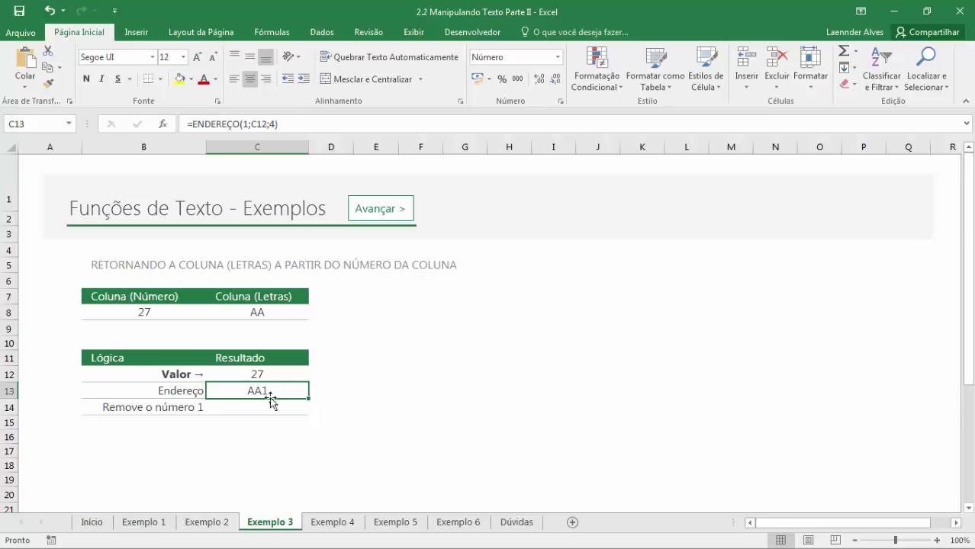
Test the address formula by entering 1, 2 and finally 3 as the Valor in C12.
click(151, 306)
click(227, 375)
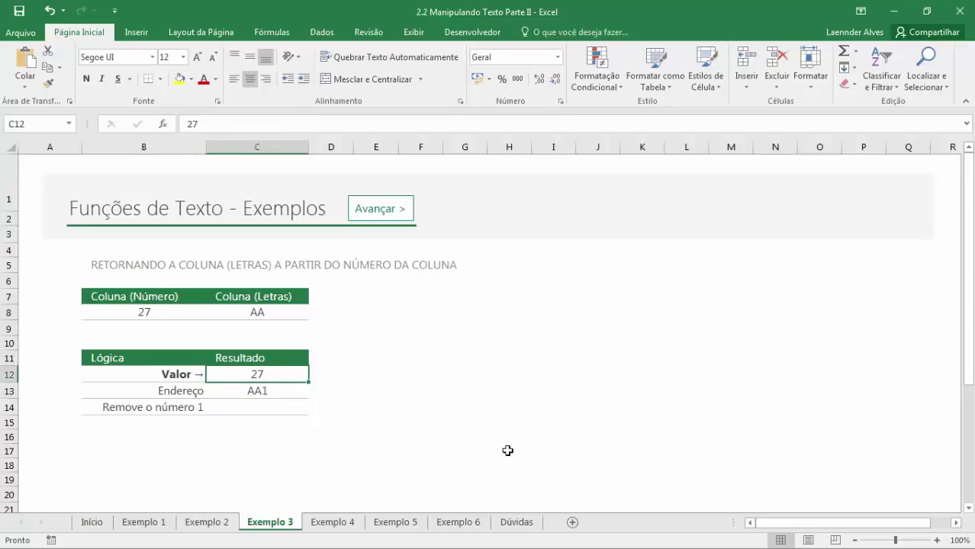
text(1)
key(Return)
key(Up)
text(2)
key(Return)
key(Up)
text(3)
key(Return)
Change the row argument of the C13 formula to 2, giving =ENDEREÇO(2;C12;4).
key(Down)
key(Up)
key(F2)
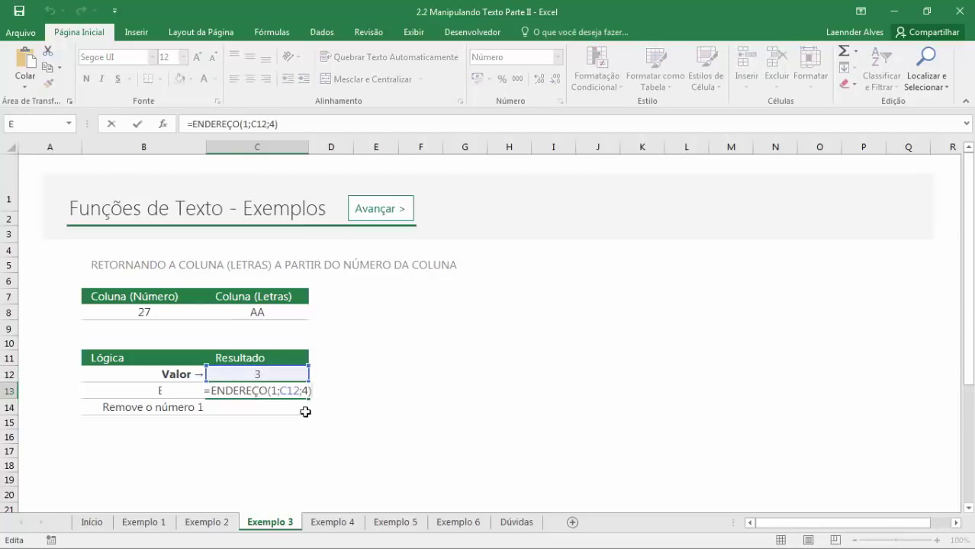
click(274, 392)
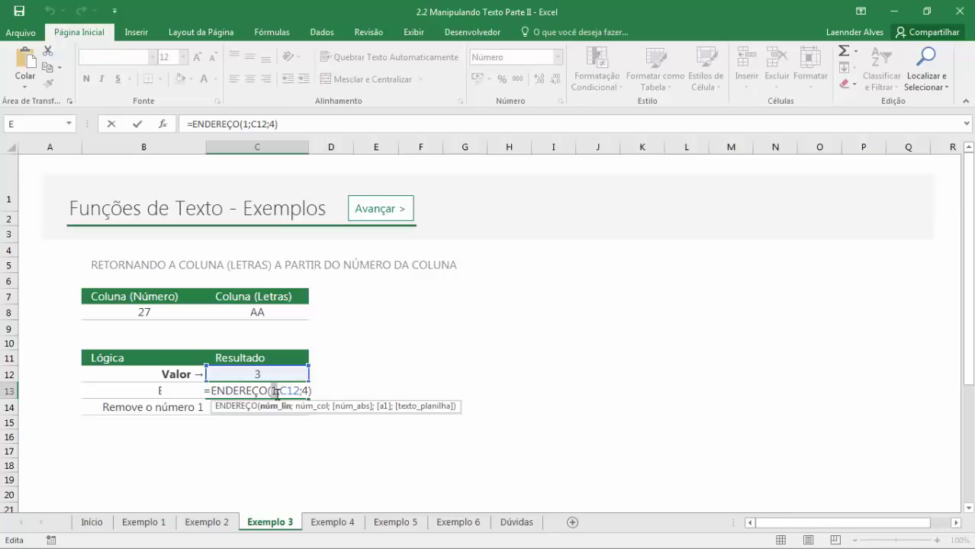
text(2)
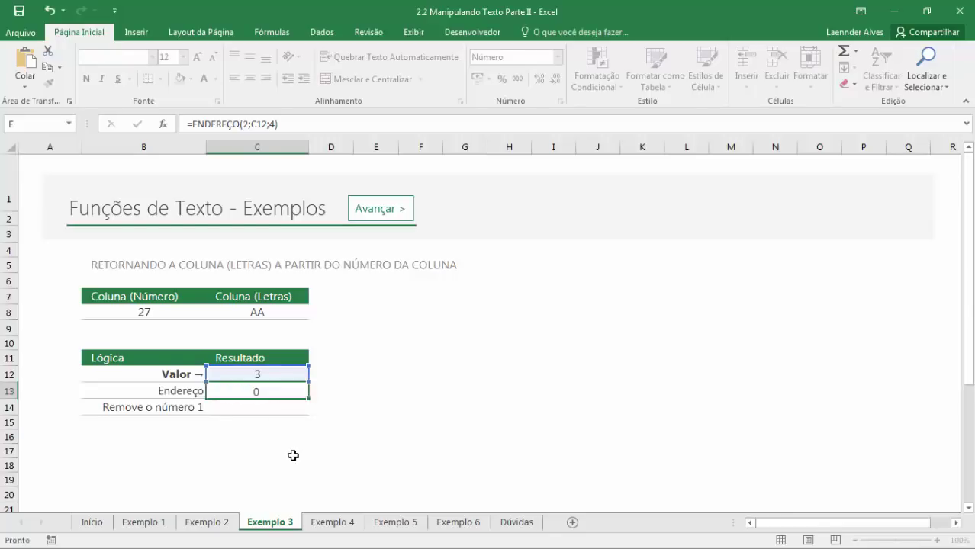
key(Return)
key(Up)
Set the row argument of the C13 formula back to 1, giving =ENDEREÇO(1;C12;4).
key(F2)
key(Left)
key(Left)
key(Left)
key(Left)
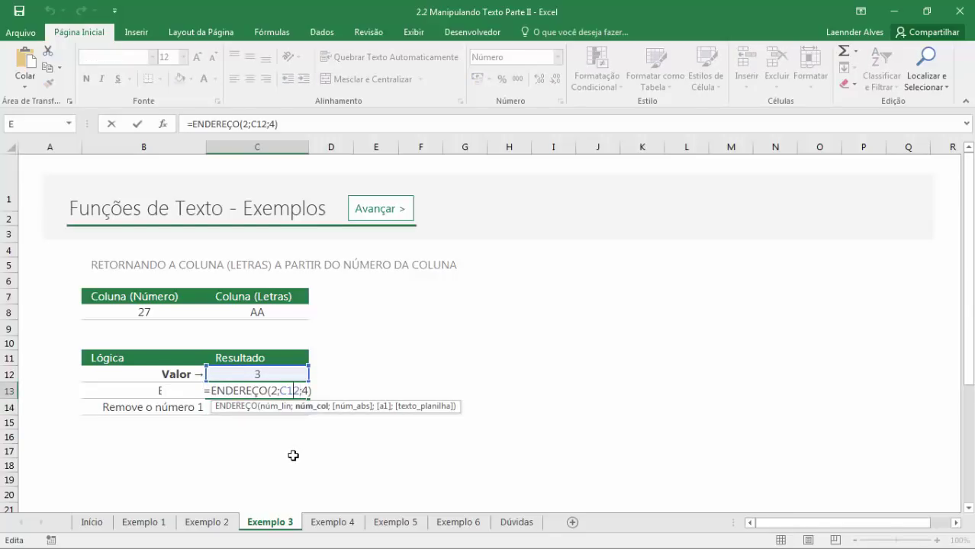
text(1)
key(Return)
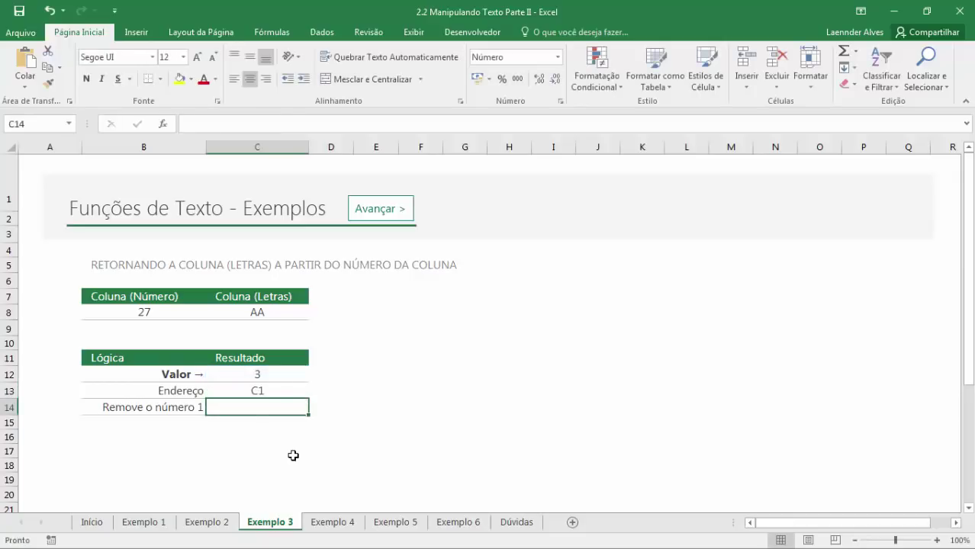
Review the ENDEREÇO formula in C13, then the SUBSTITUIR formula in C13 of Exemplo 1, and return to C14 on Exemplo 3.
click(260, 393)
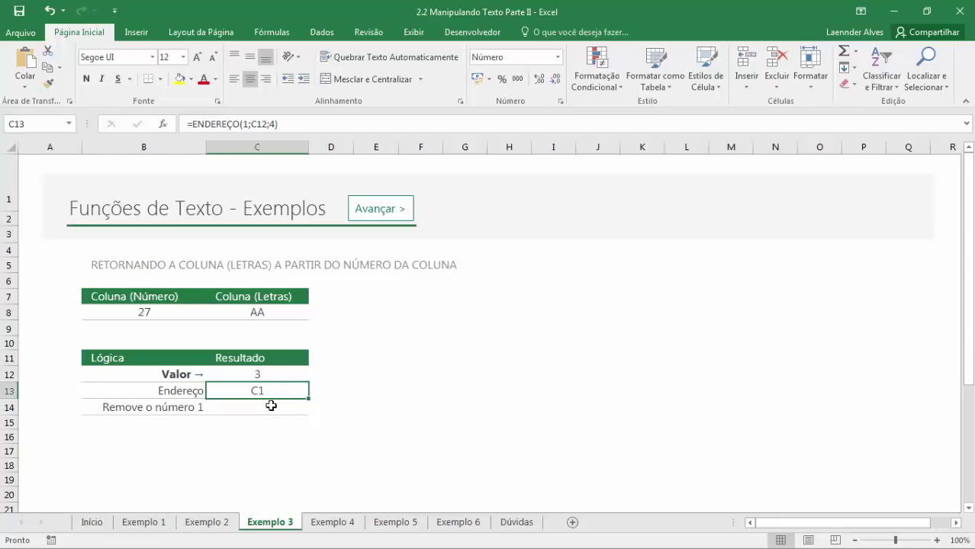
click(270, 406)
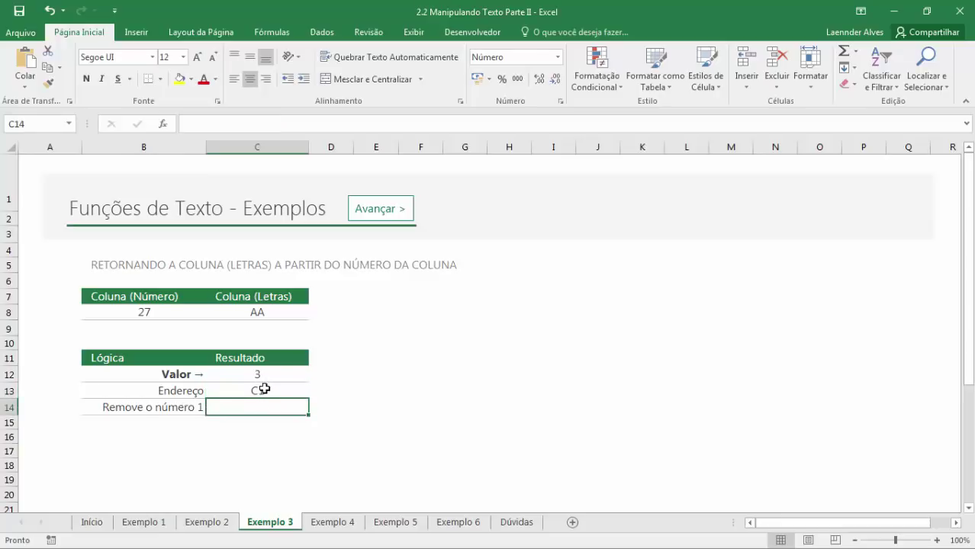
double_click(264, 389)
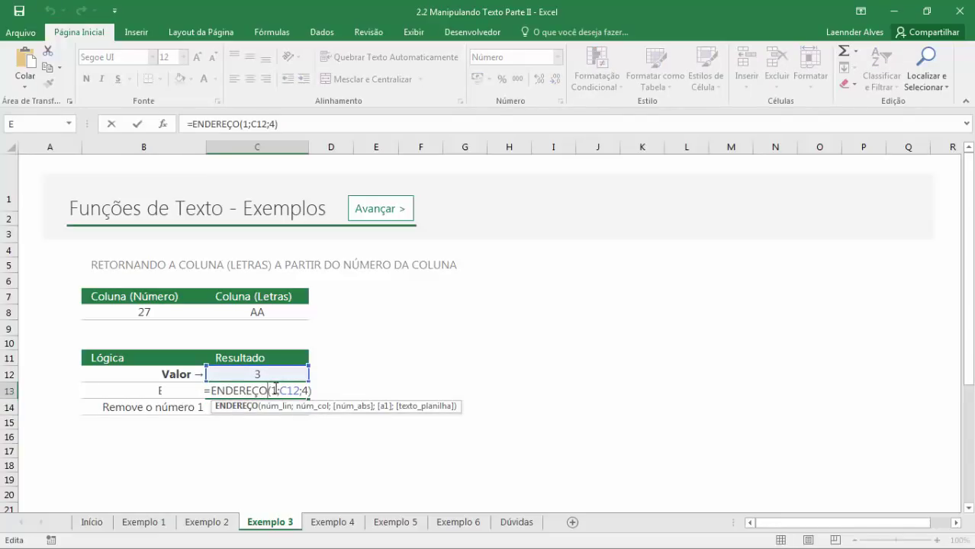
key(Escape)
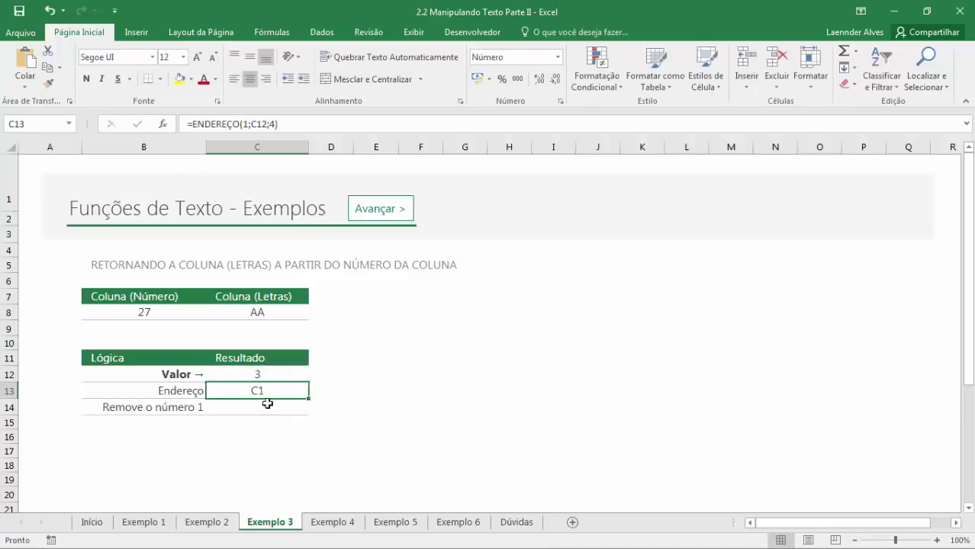
click(271, 405)
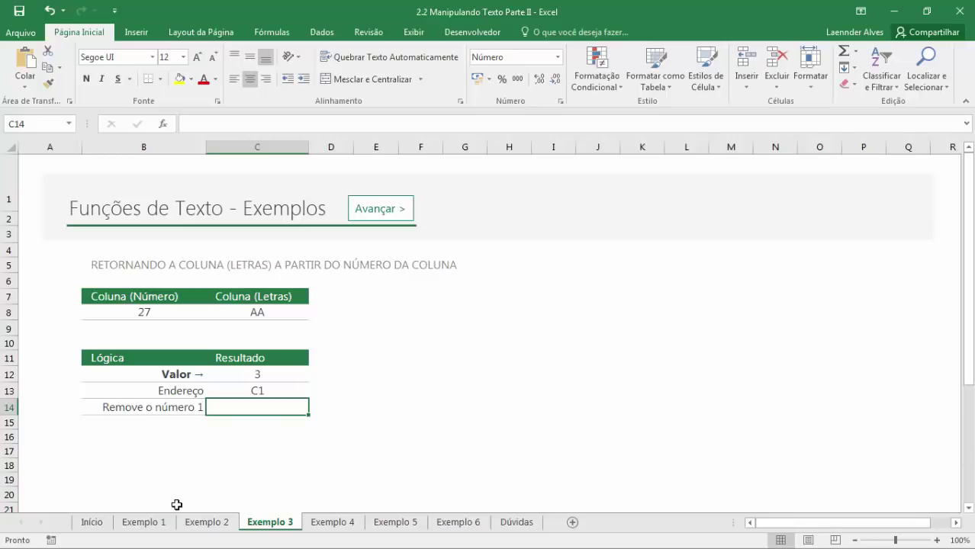
click(144, 522)
click(248, 392)
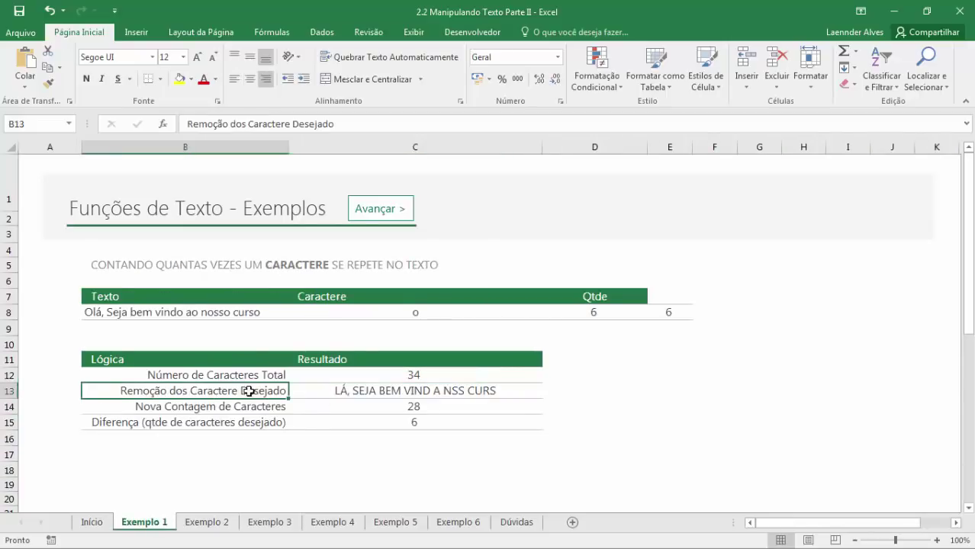
double_click(350, 391)
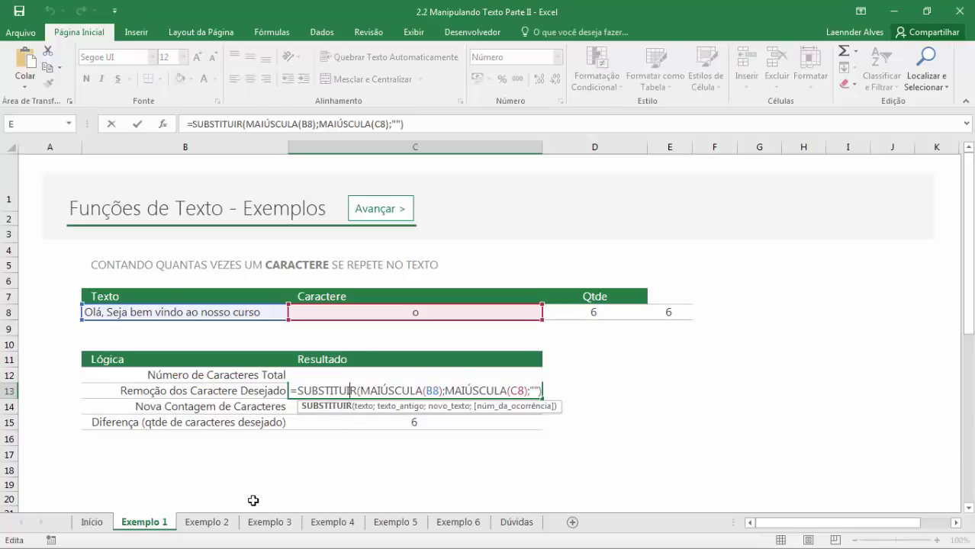
click(206, 522)
click(270, 522)
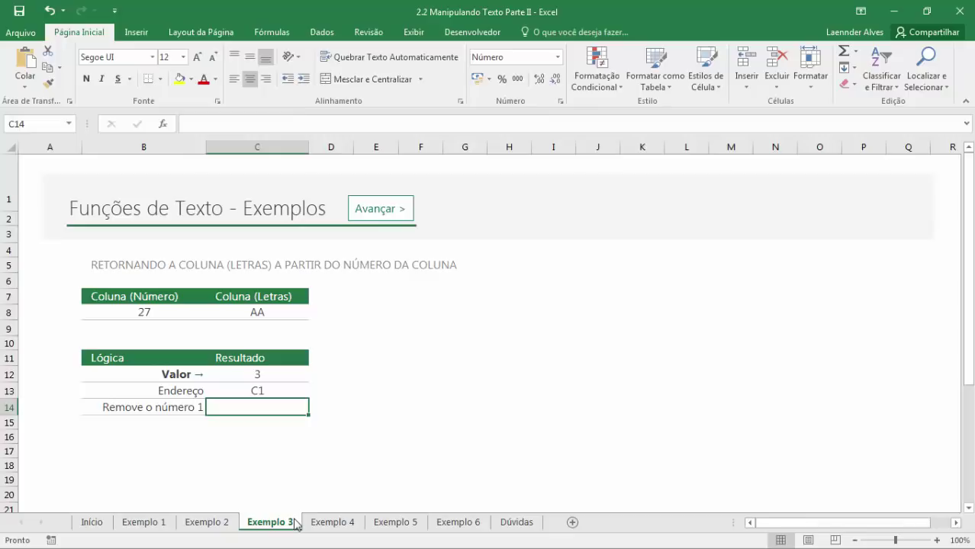
Enter =SUBSTITUIR(C13;1;"") in C14 to remove the number 1 from the address.
text(=SUB)
key(Tab)
key(Up)
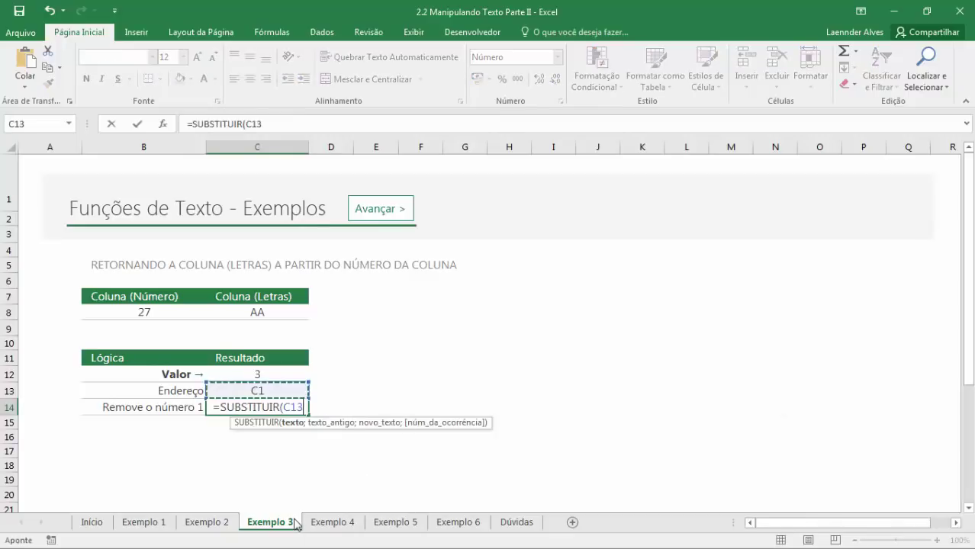
text(;)
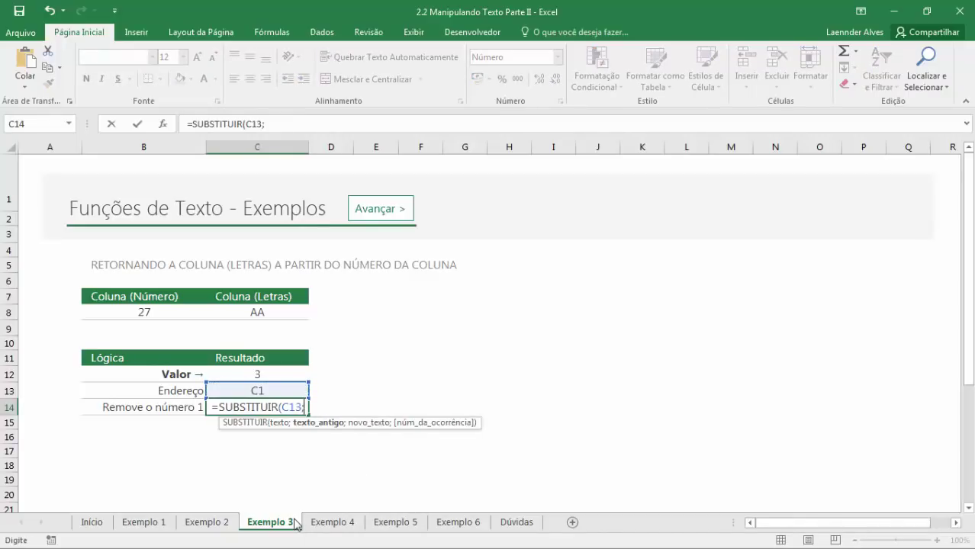
text(1;)
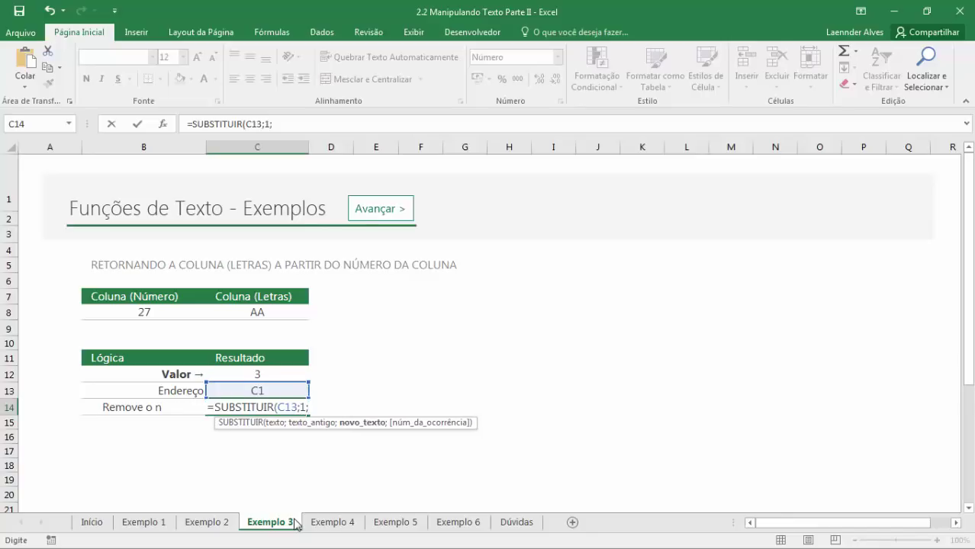
text("")
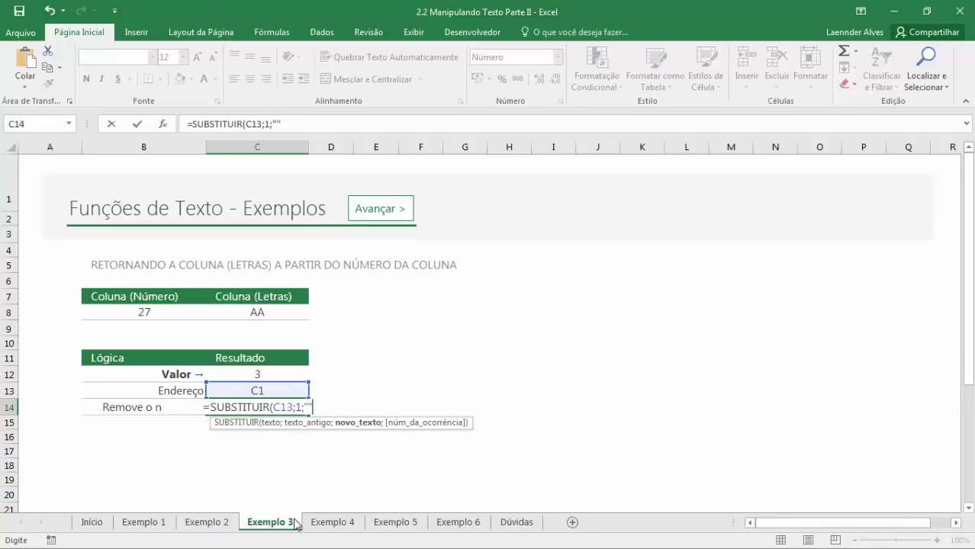
text())
key(ctrl+Return)
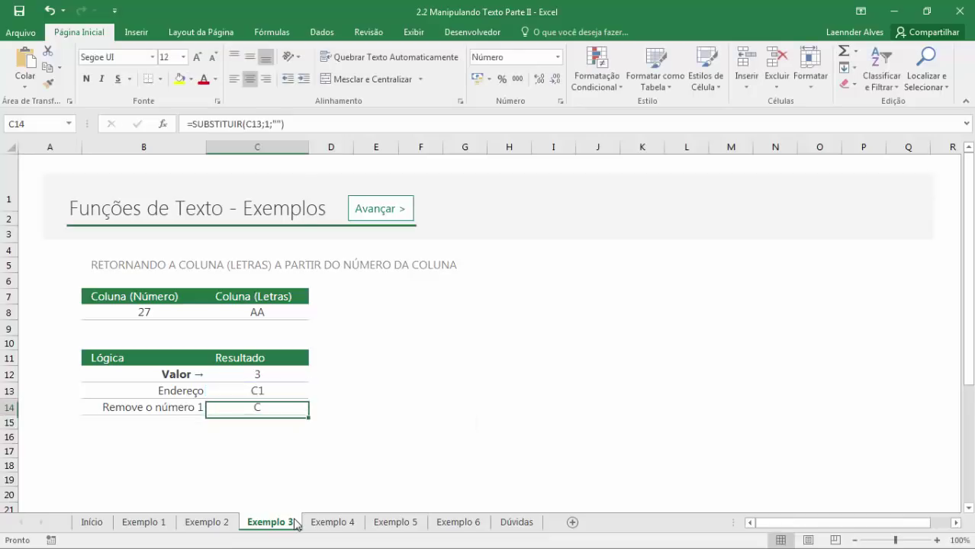
Copy the SUBSTITUIR formula from C14 into C8, replacing the existing content under Coluna (Letras).
double_click(264, 403)
key(Escape)
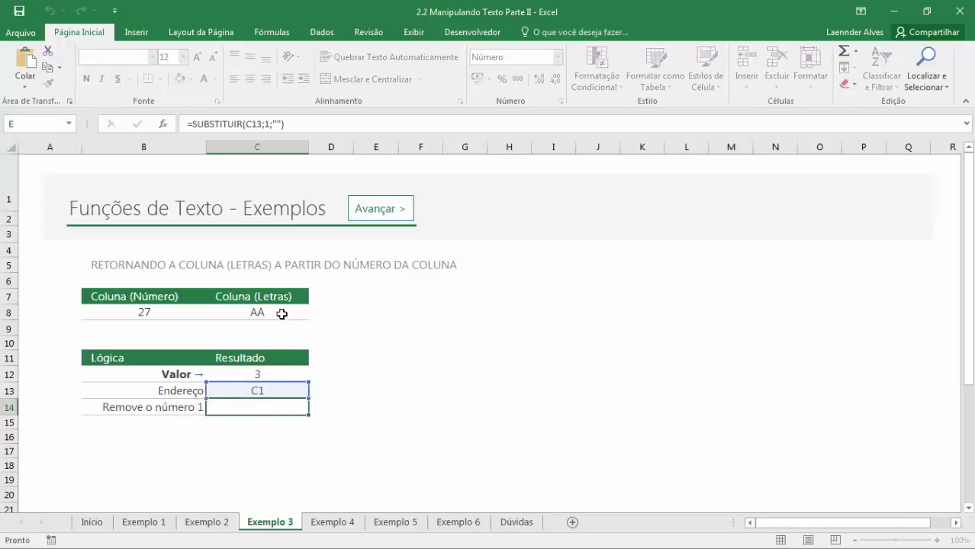
double_click(284, 312)
drag(363, 312, 328, 312)
double_click(240, 312)
click(258, 391)
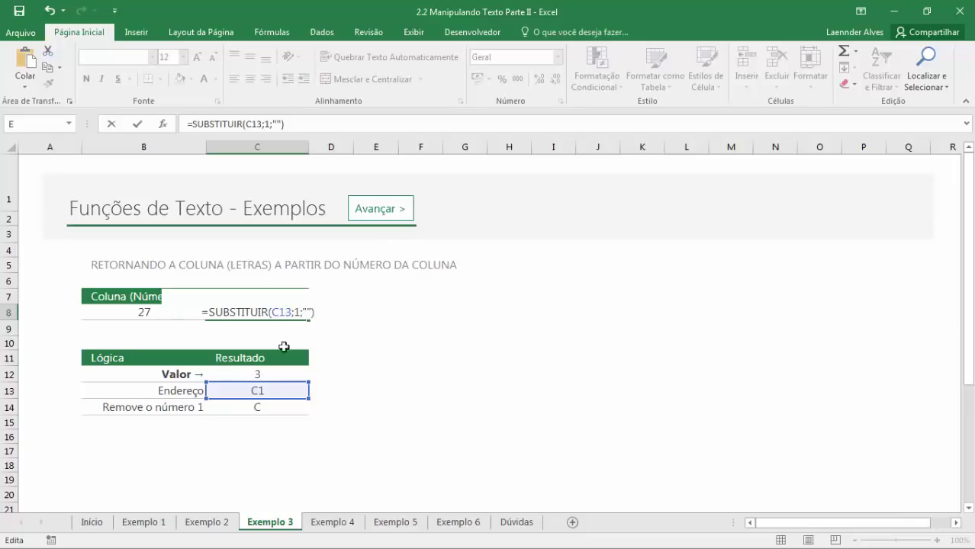
Copy ENDEREÇO(1;C12;4) from C13 and nest it in the C8 formula in place of the C13 reference.
double_click(273, 391)
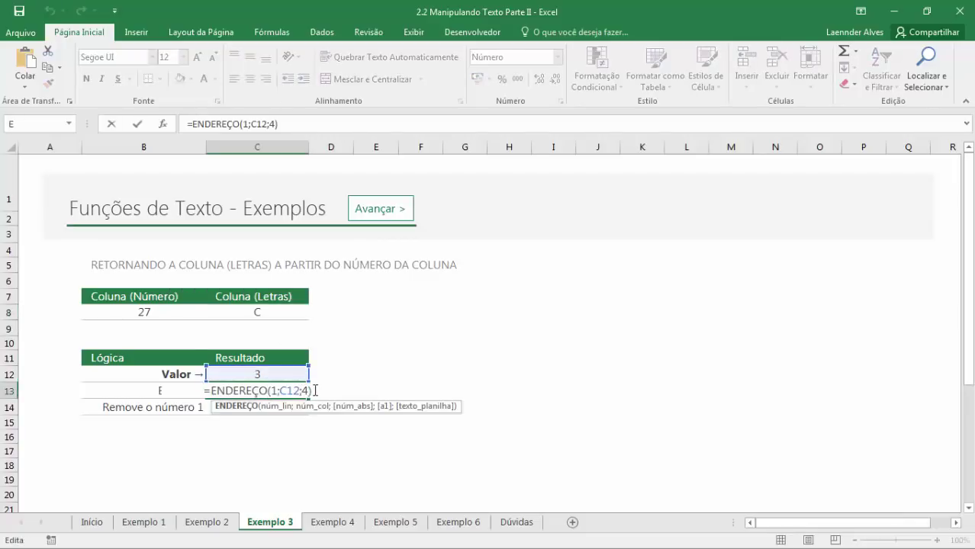
drag(315, 390, 209, 391)
key(ctrl+c)
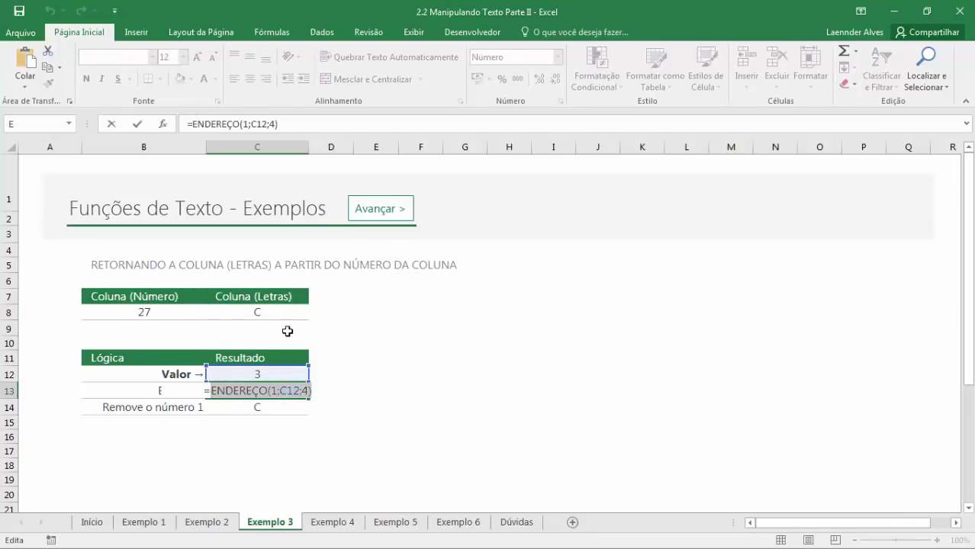
key(Escape)
double_click(282, 312)
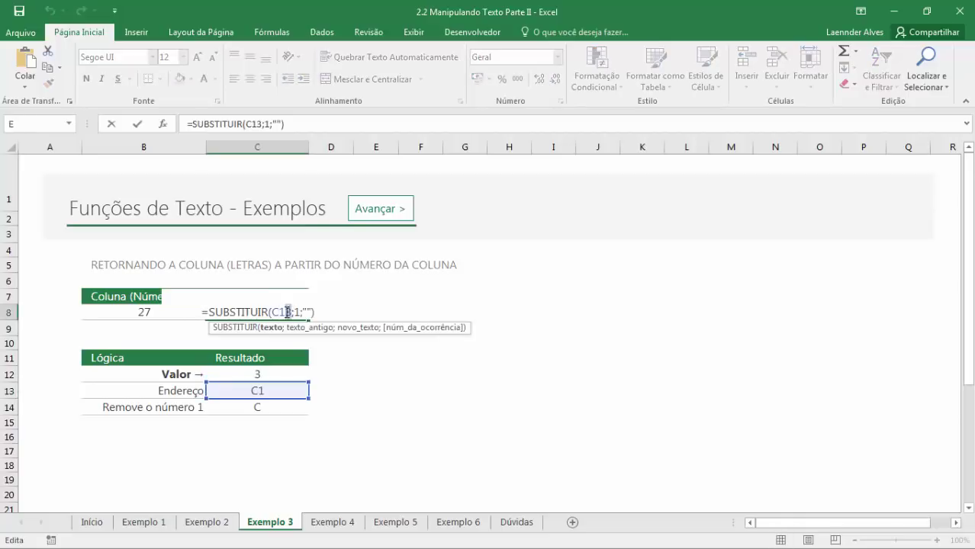
key(ctrl+v)
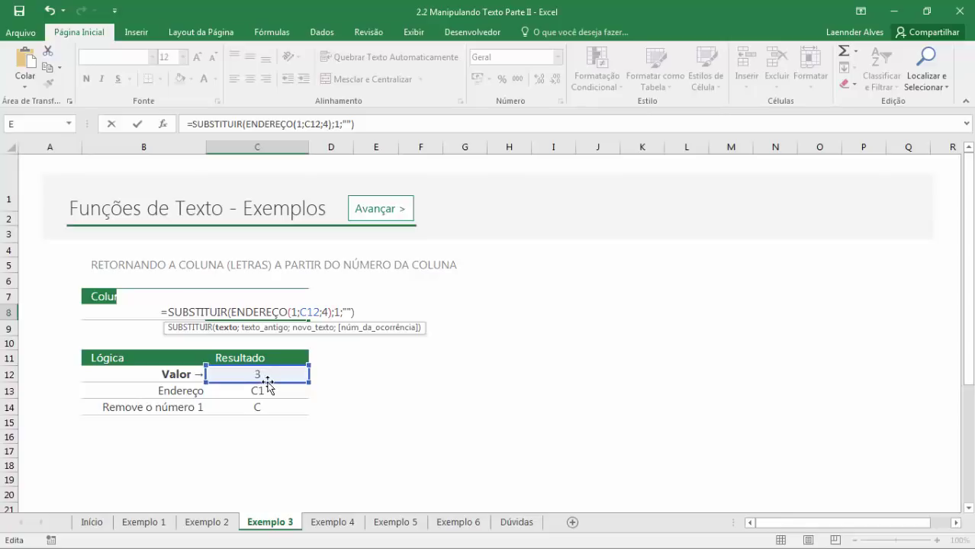
Repoint the column argument in C8 from C12 to B8 and commit =SUBSTITUIR(ENDEREÇO(1;B8;4);1;"").
click(306, 310)
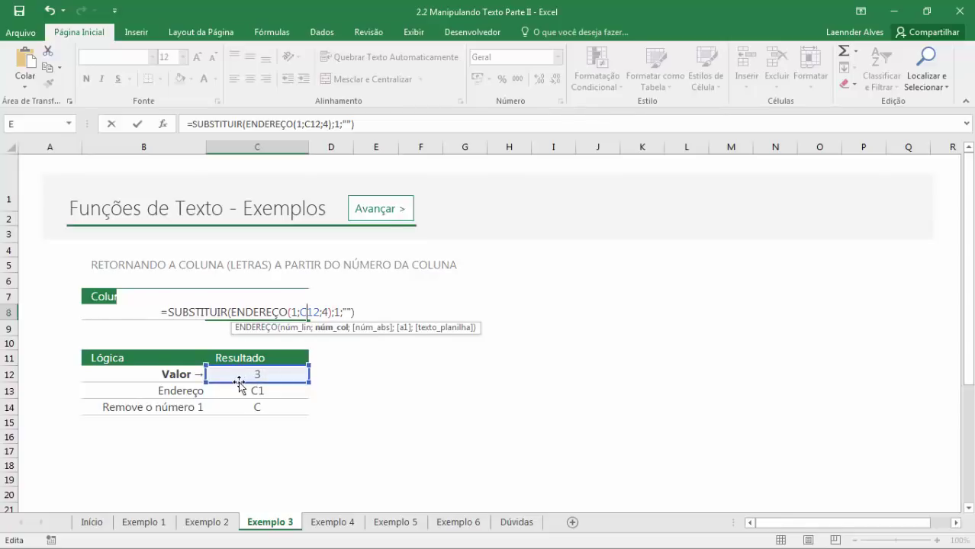
drag(230, 377, 103, 313)
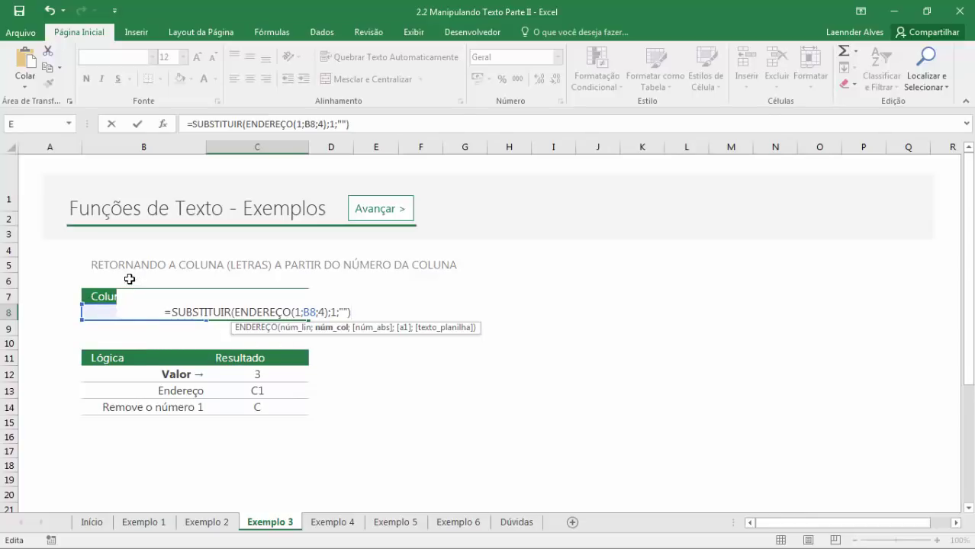
key(Return)
key(Up)
key(Left)
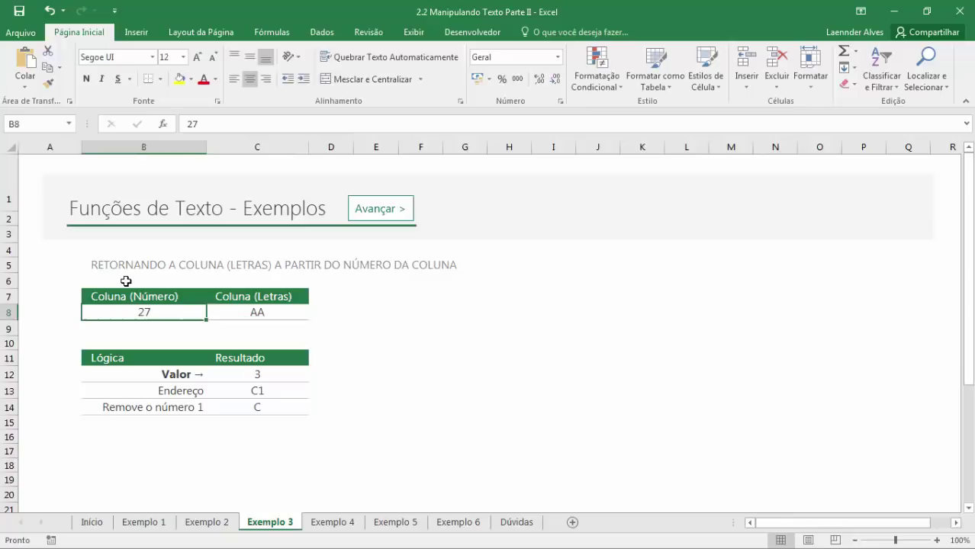
Test the nested formula with 16000 and then 16341 as the column number in B8.
text(16000)
key(Return)
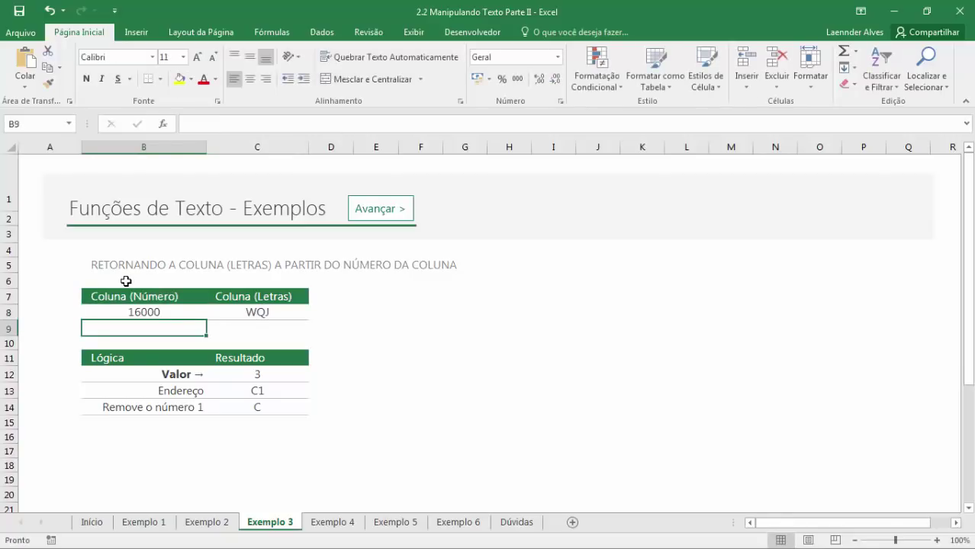
key(Up)
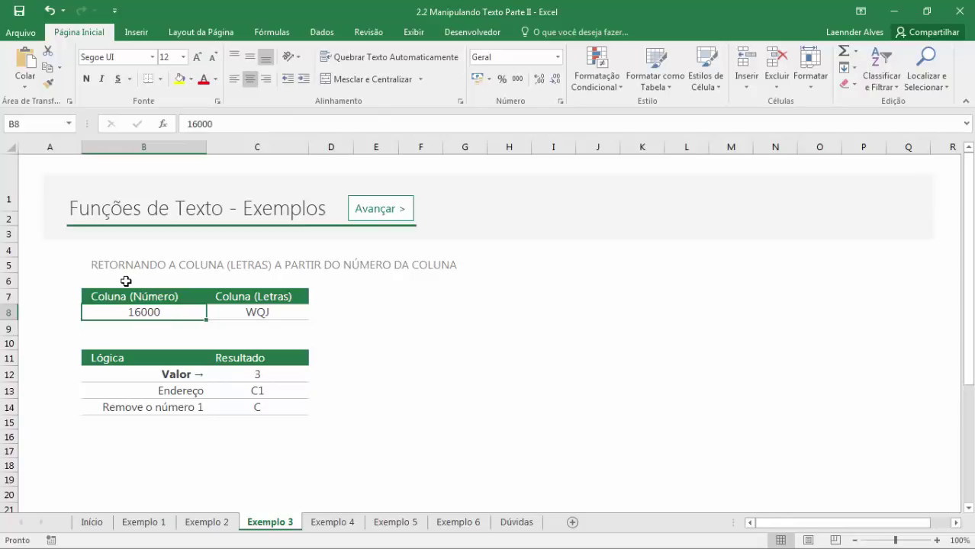
text(16)
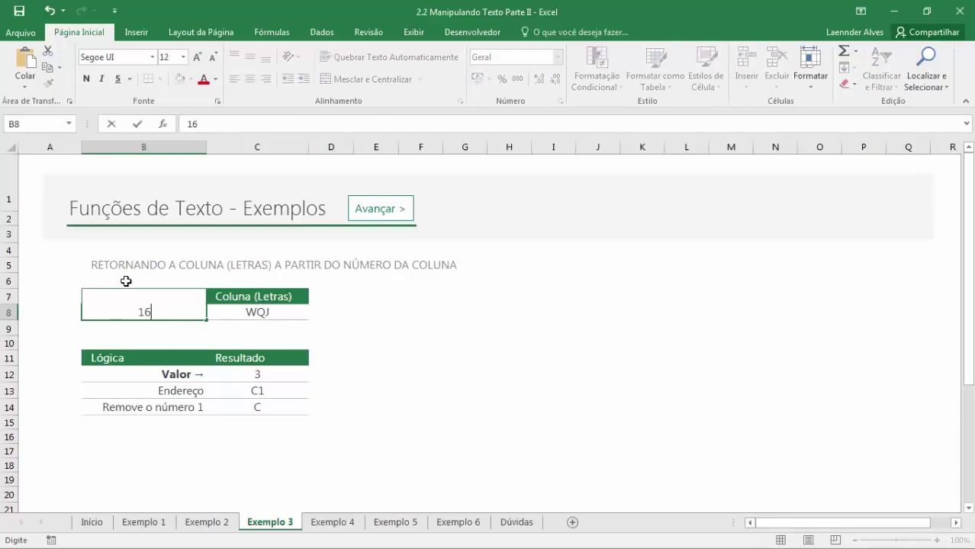
text(341)
key(Return)
key(Up)
Change the column number in B8 to 16356 as a further test.
key(F2)
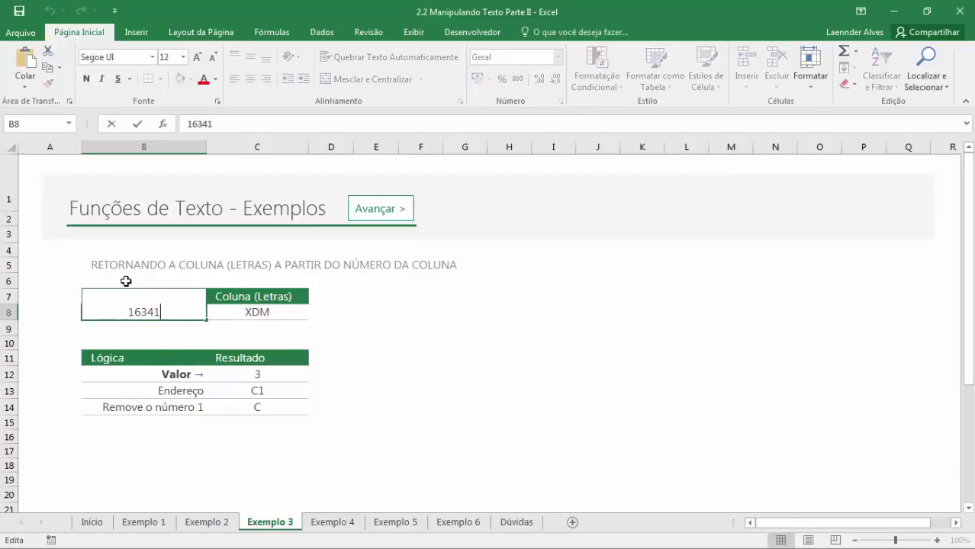
key(BackSpace)
key(BackSpace)
text(56)
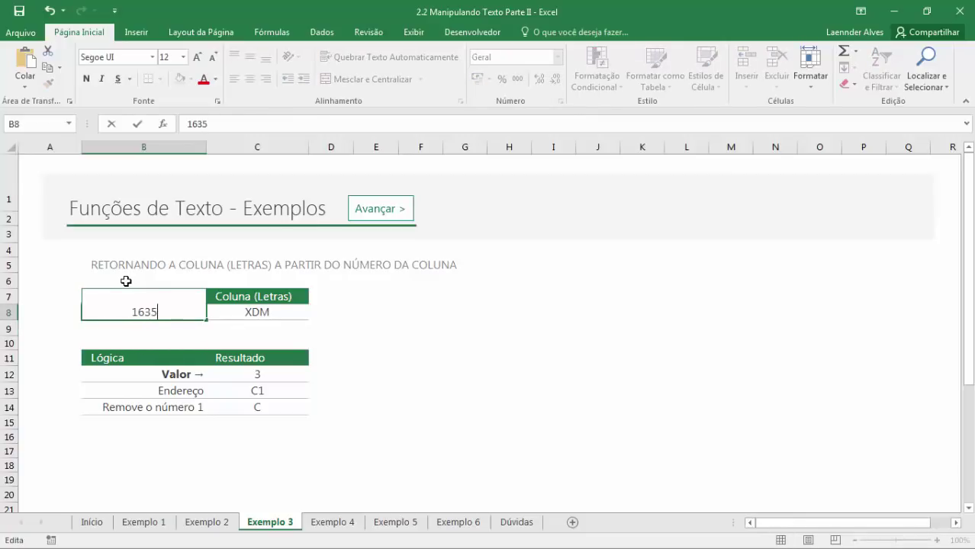
key(Return)
key(Up)
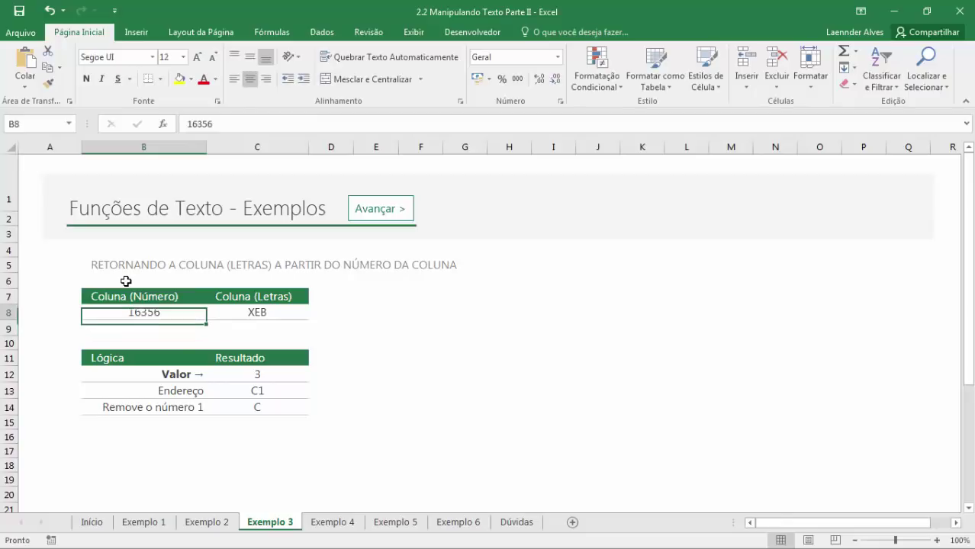
Test small column numbers in B8 by entering 1 and finally 2.
key(Left)
key(Right)
text(1)
key(Return)
key(Up)
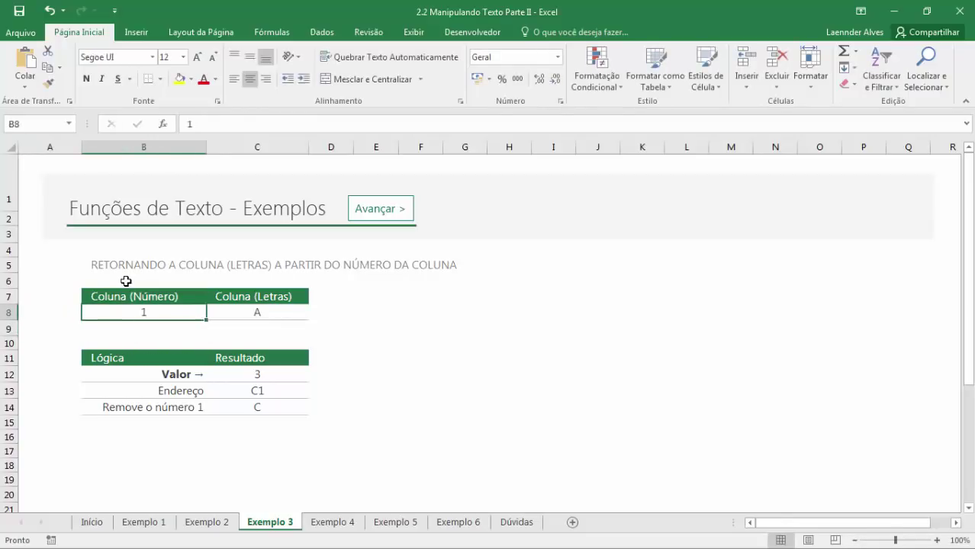
text(2)
key(Return)
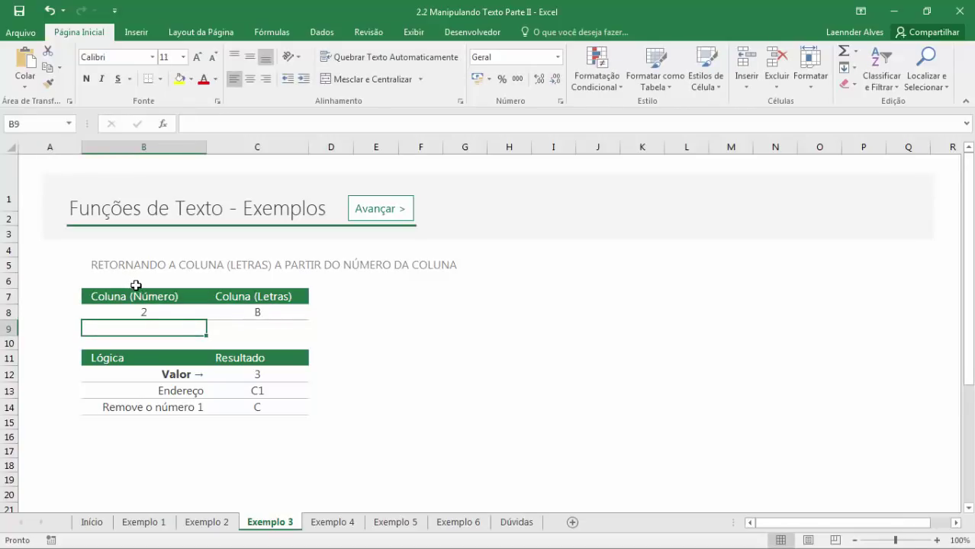
Go to the Exemplo 4 sheet and examine the exported values in C8:C12.
click(381, 218)
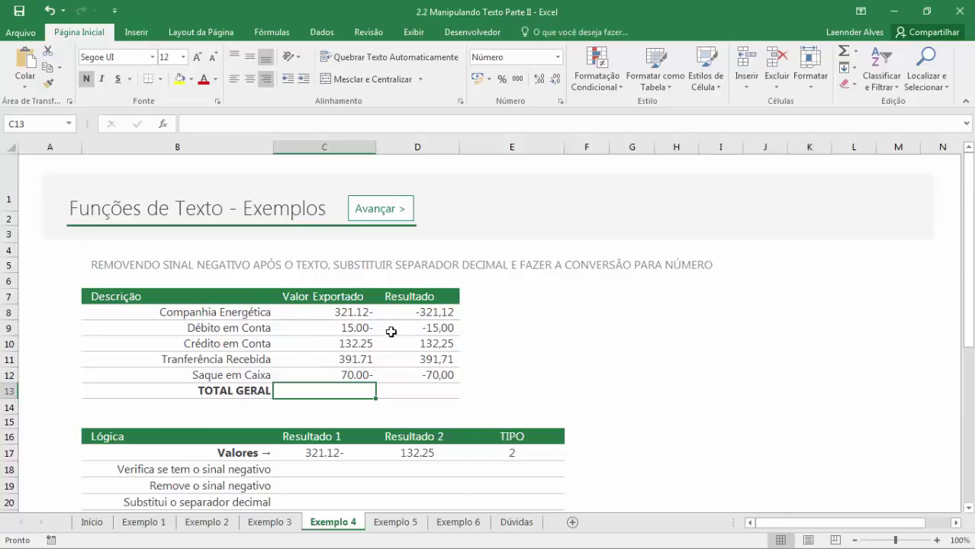
drag(349, 312, 351, 378)
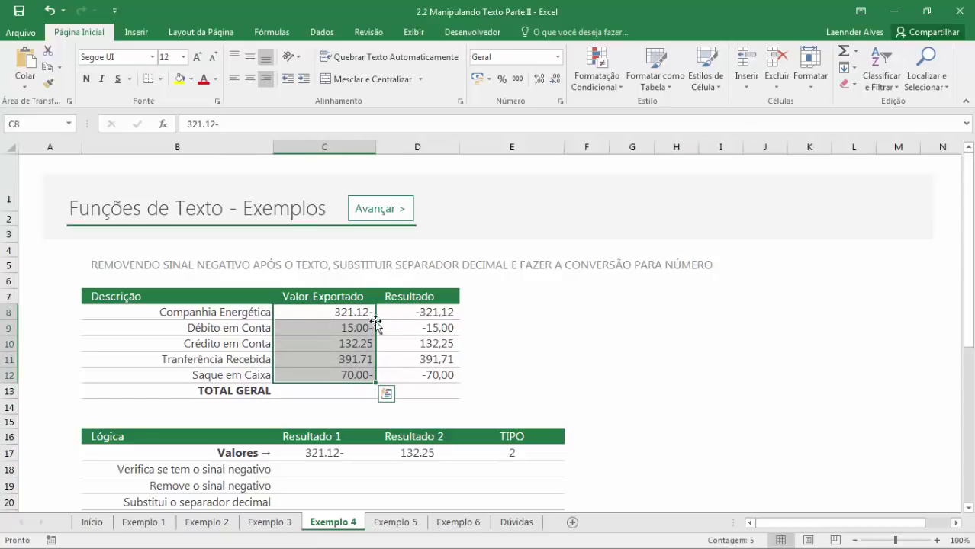
click(355, 328)
click(354, 343)
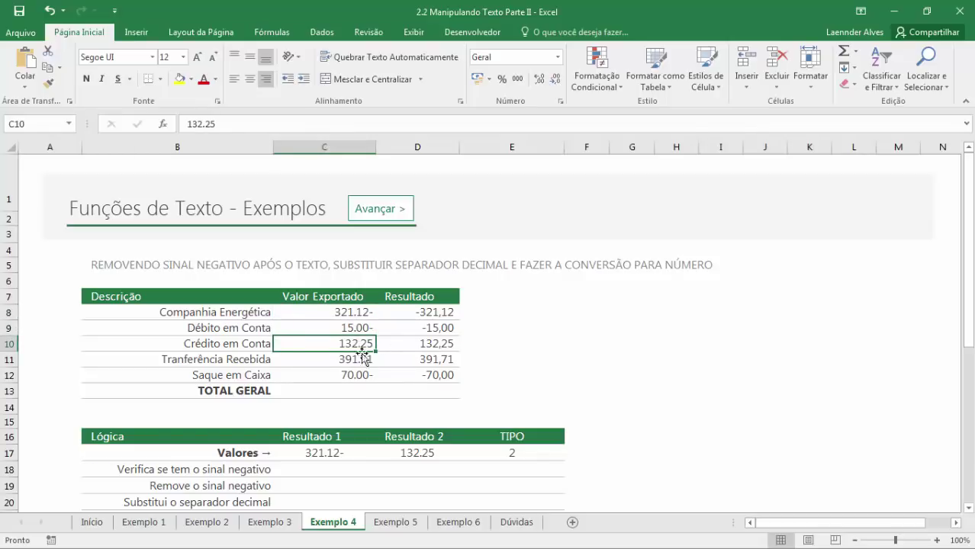
Total the exported values in C13 with =SOMA(C8:C12).
click(365, 327)
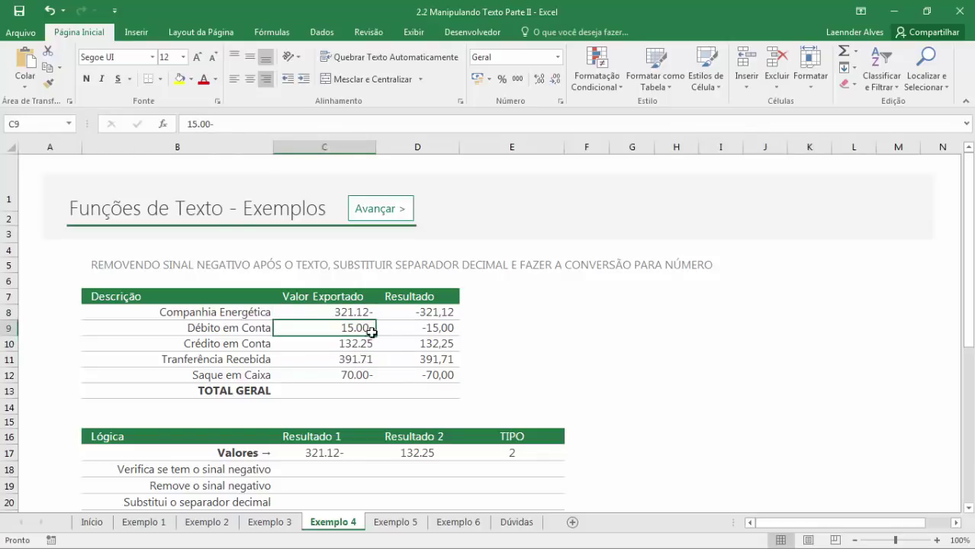
click(351, 390)
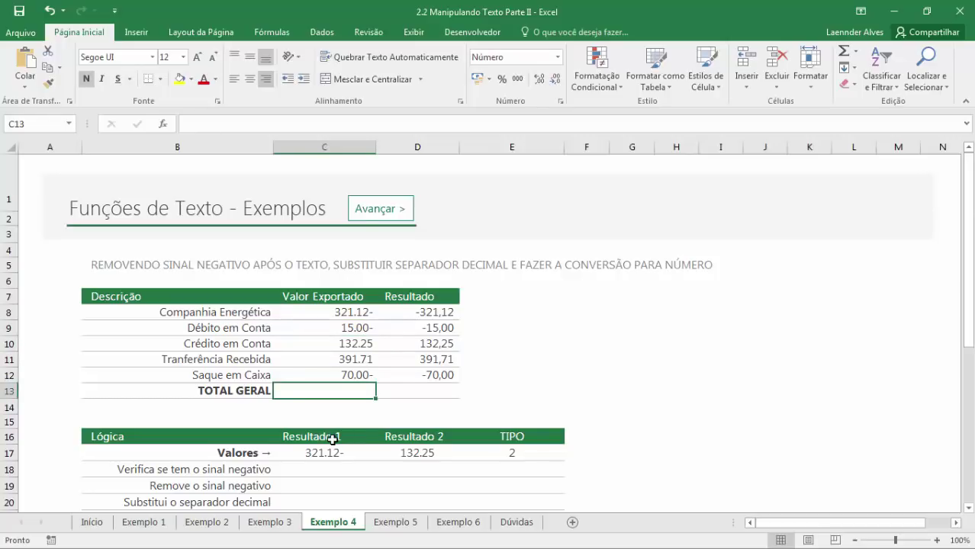
text(=SOMA()
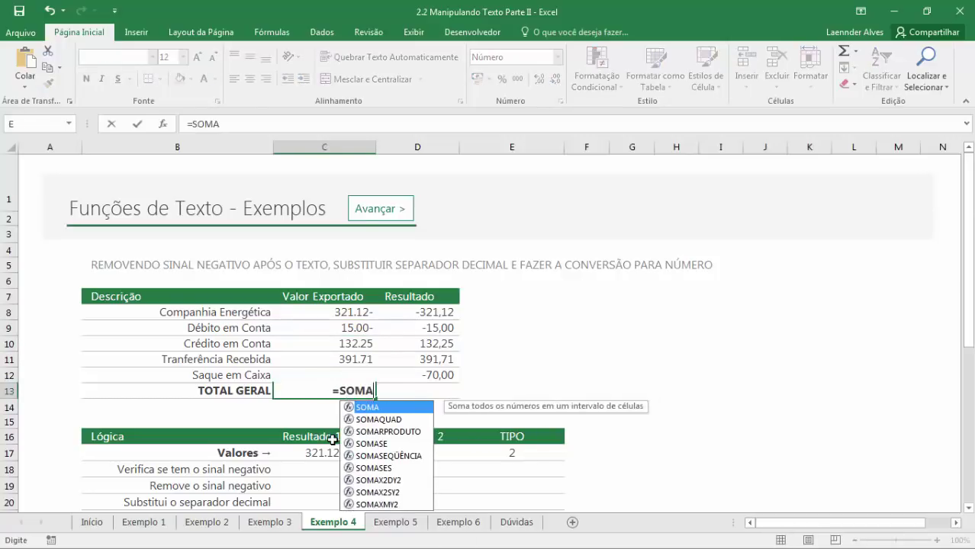
key(Up)
key(shift+Up)
key(shift+Up)
key(shift+Up)
key(shift+Up)
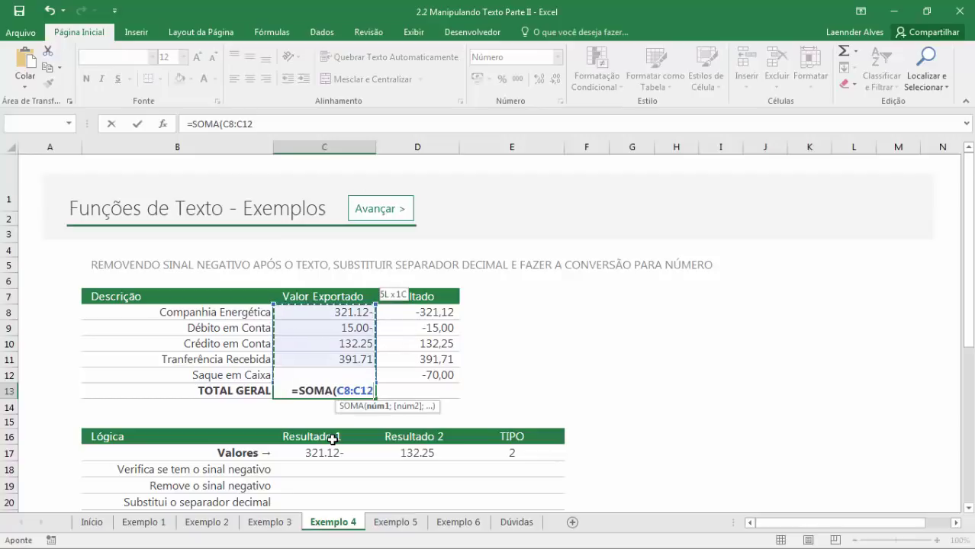
text())
key(ctrl+Return)
Compare the exported text values in C8:C12 with the converted results beside them.
key(Right)
key(Left)
key(Up)
key(Up)
key(Up)
key(Up)
key(Up)
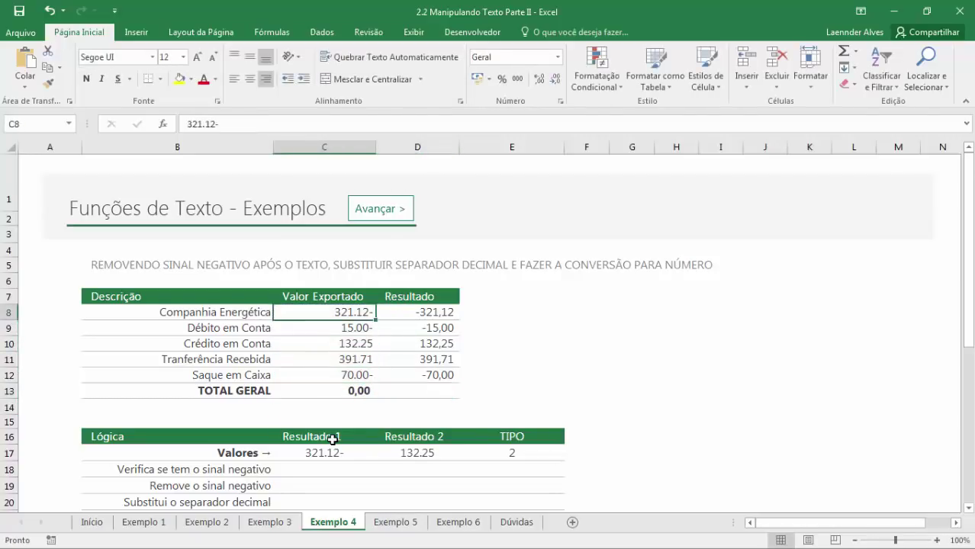
key(Right)
key(Right)
key(Down)
key(Down)
key(Down)
key(Left)
Total the converted results in D13 with =SOMA(D8:D12).
key(Down)
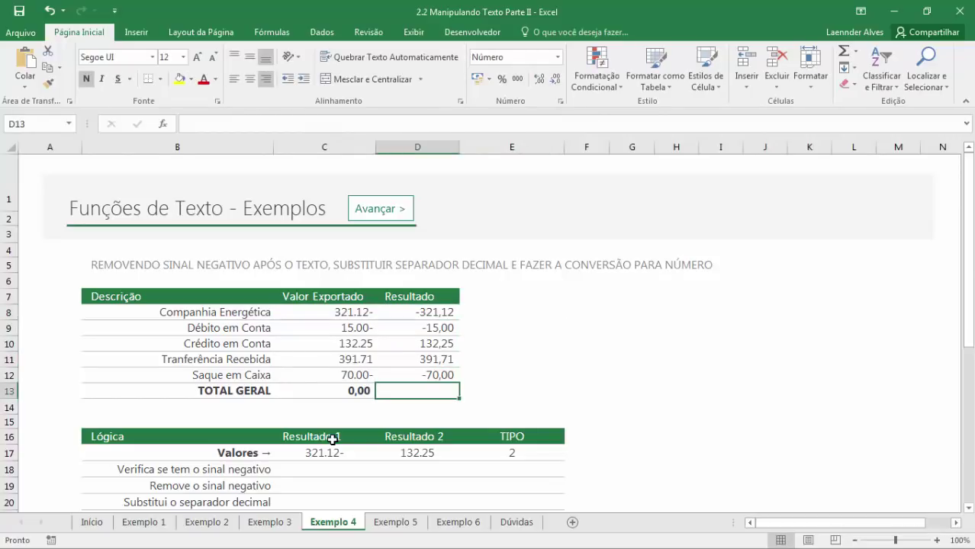
text(=SOMA()
key(Up)
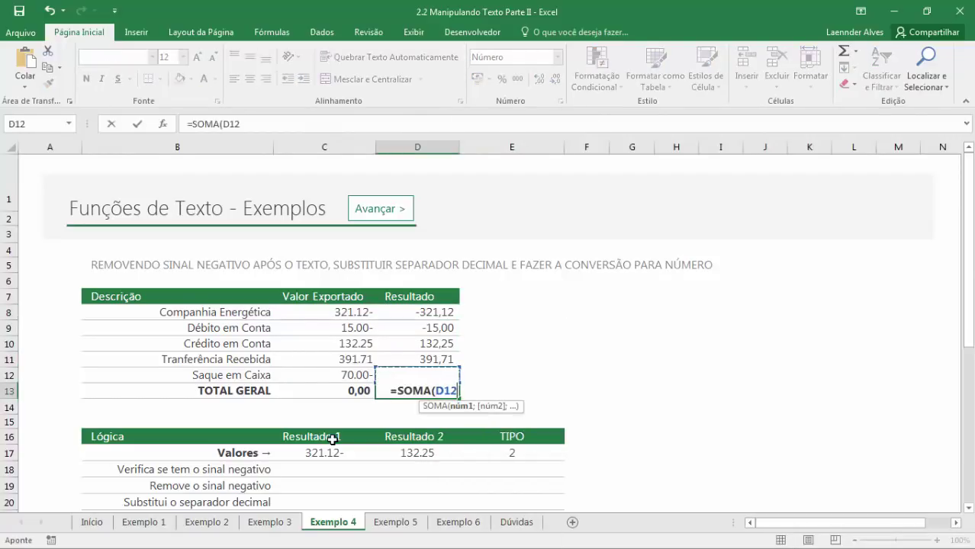
key(shift+Up)
key(shift+Up)
key(shift+Up)
key(shift+Up)
key(Return)
key(Up)
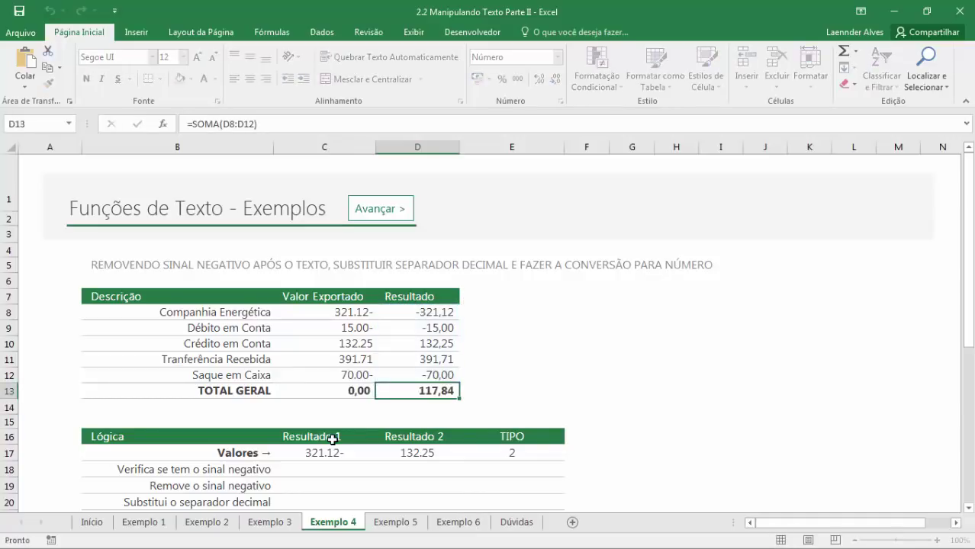
Examine the converted results in D8:D12 and the full conversion formula in D8.
key(Up)
key(Up)
key(Up)
key(Up)
key(Up)
key(Down)
key(Down)
key(Down)
key(Up)
key(Up)
key(Up)
key(Up)
key(Down)
key(F2)
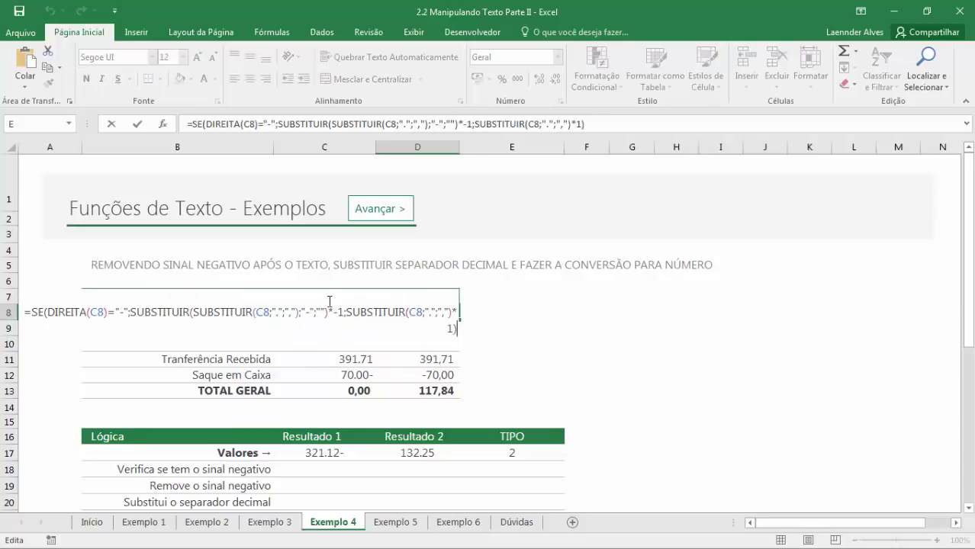
key(Escape)
In C18 of the Lógica table, enter =DIREITA(C17;2) to extract the final characters of the first sample value.
scroll(427, 347, down, 2)
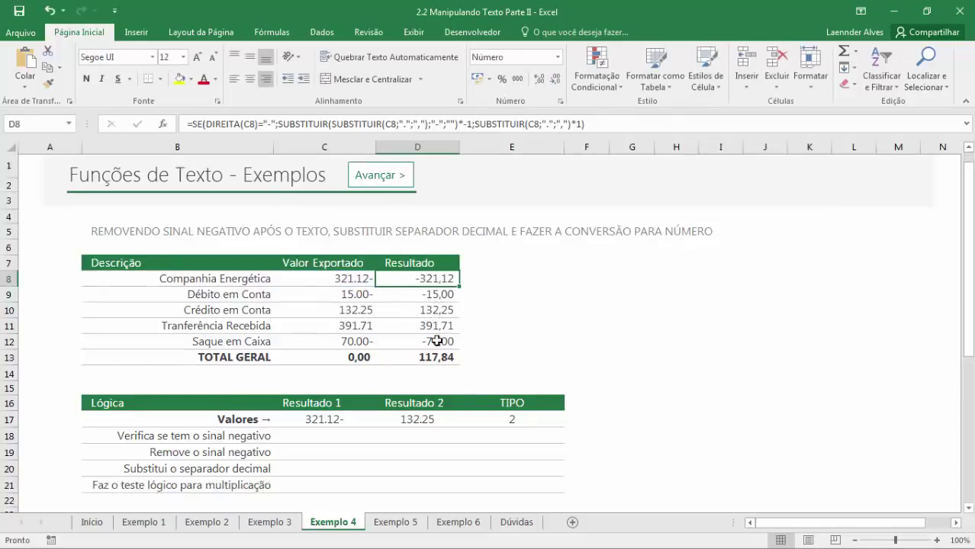
click(326, 321)
click(327, 339)
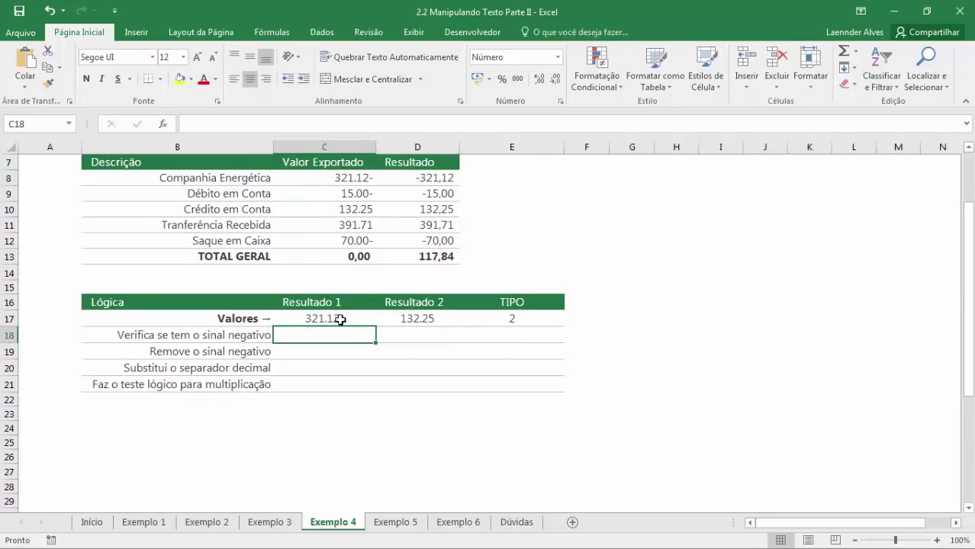
click(340, 320)
click(409, 320)
click(336, 319)
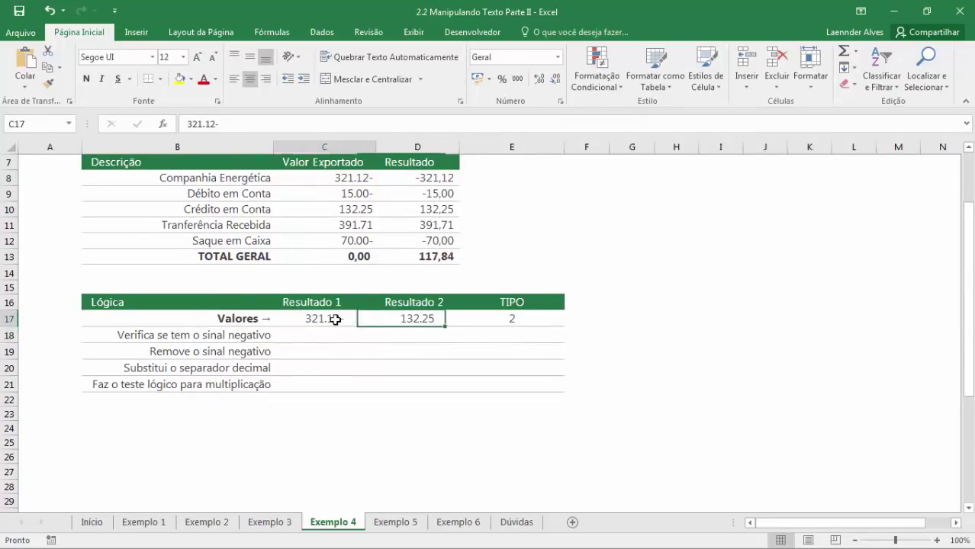
click(341, 336)
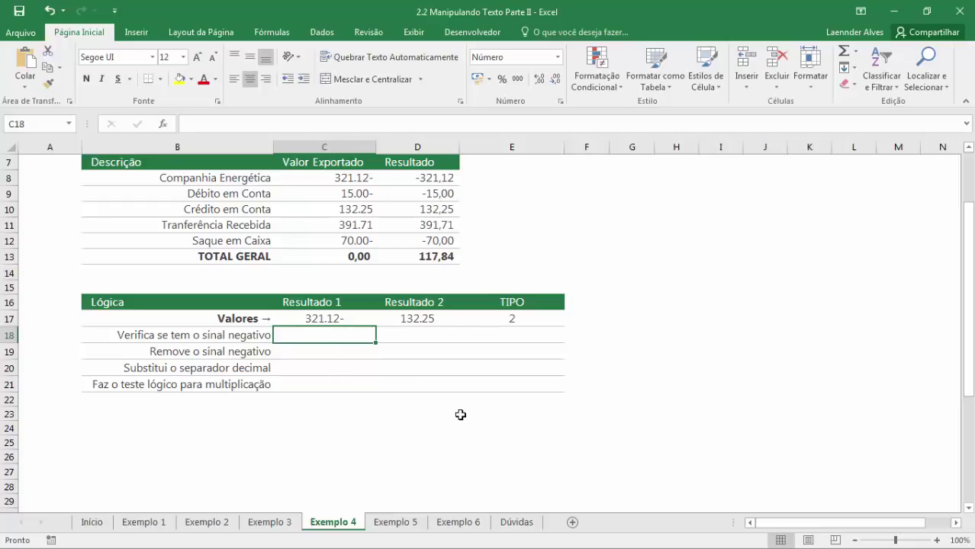
text(=d)
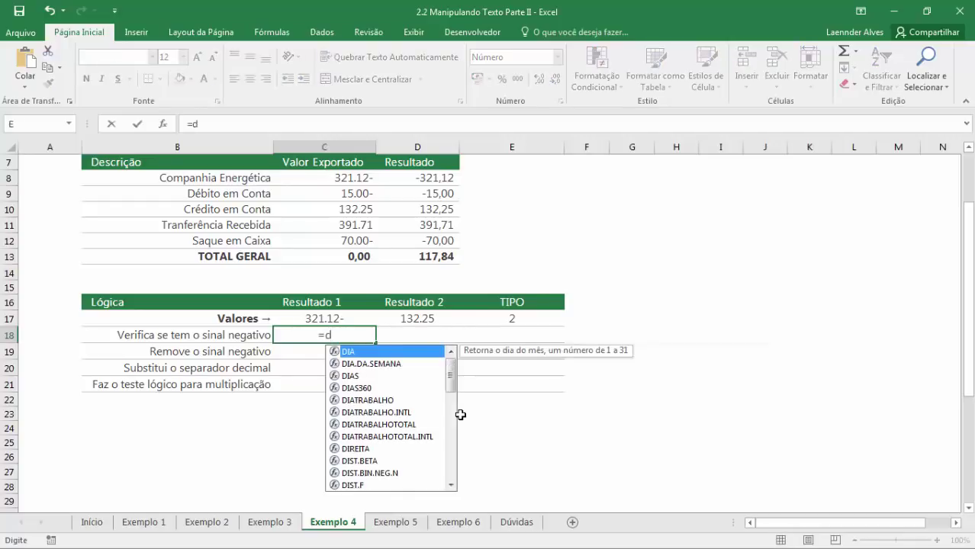
text(ire)
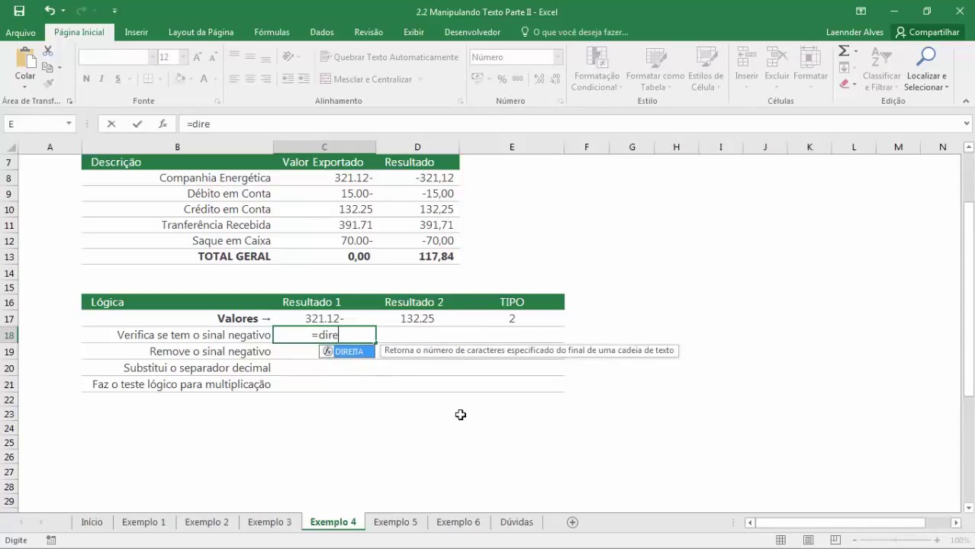
key(Tab)
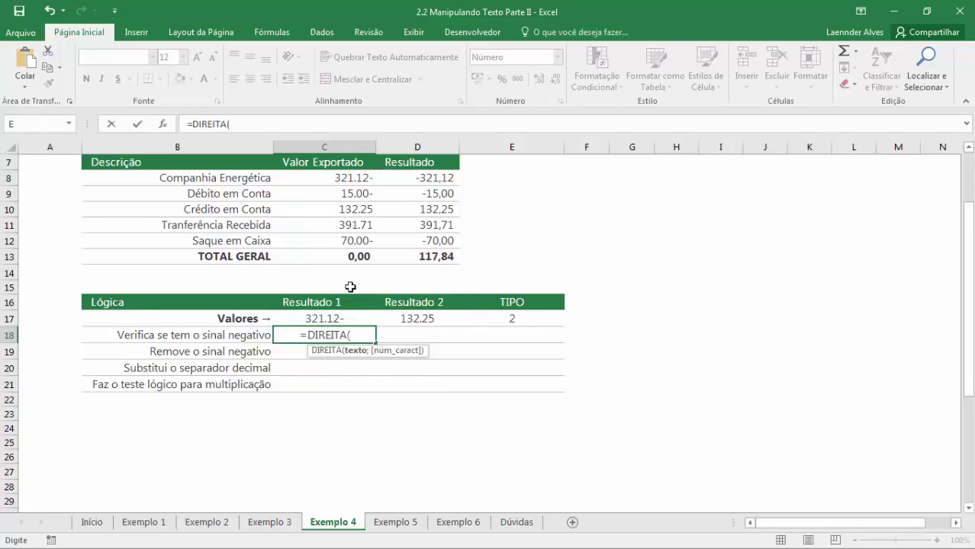
click(351, 319)
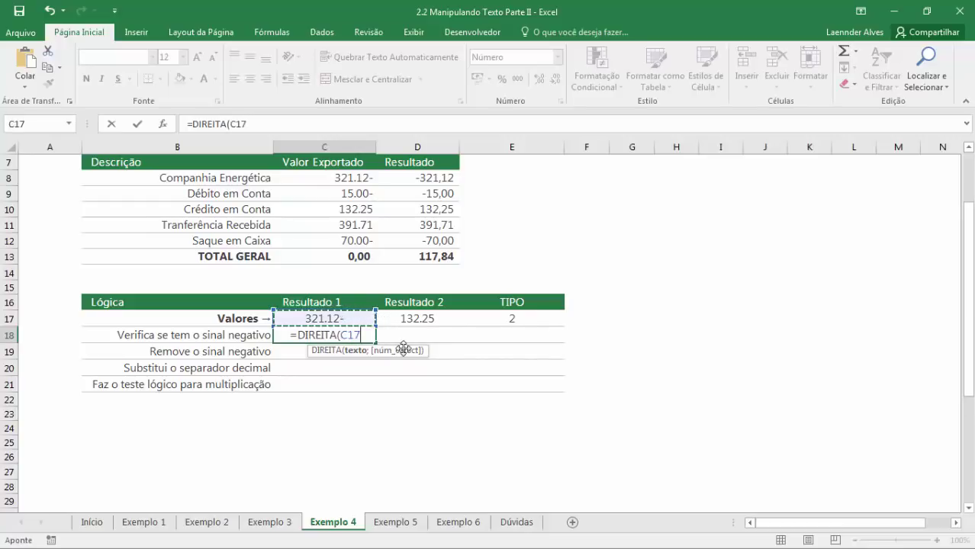
text(;)
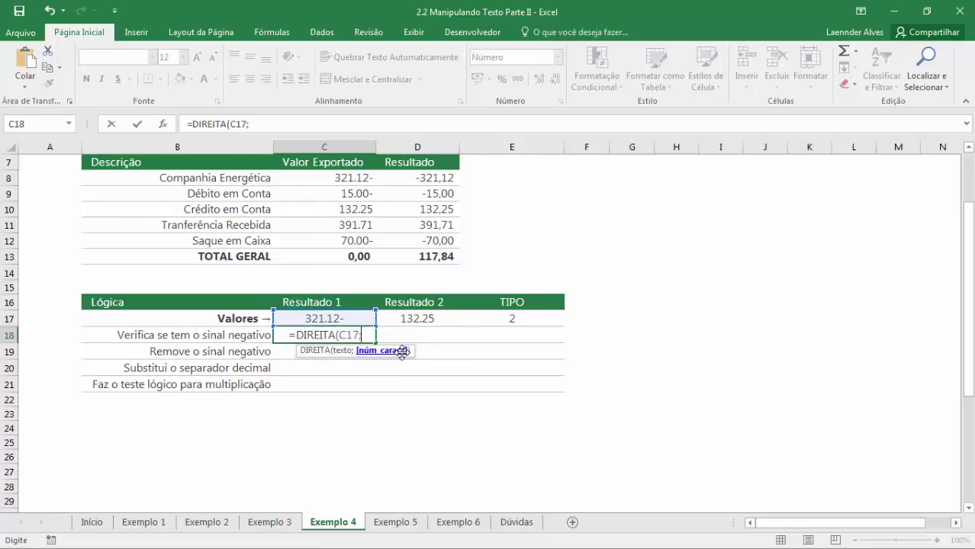
text(2))
key(Return)
Remove the character-count argument from C18 so the formula reads =DIREITA(C17).
key(Up)
key(F2)
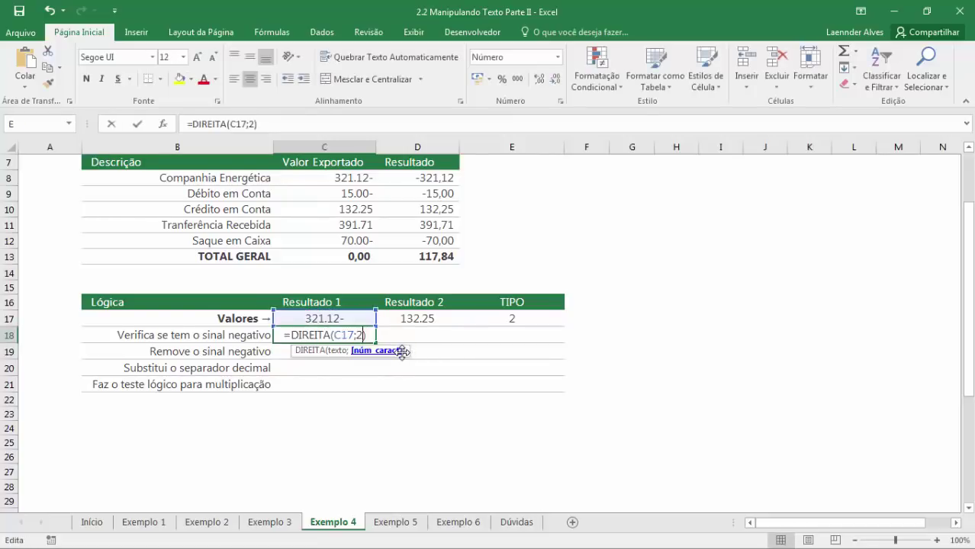
key(BackSpace)
key(BackSpace)
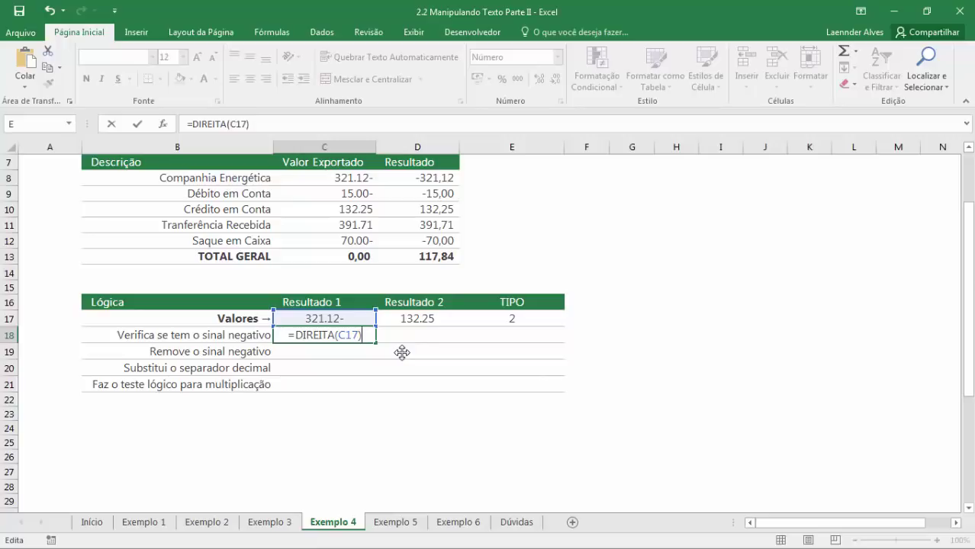
key(Return)
key(Up)
key(F2)
key(Escape)
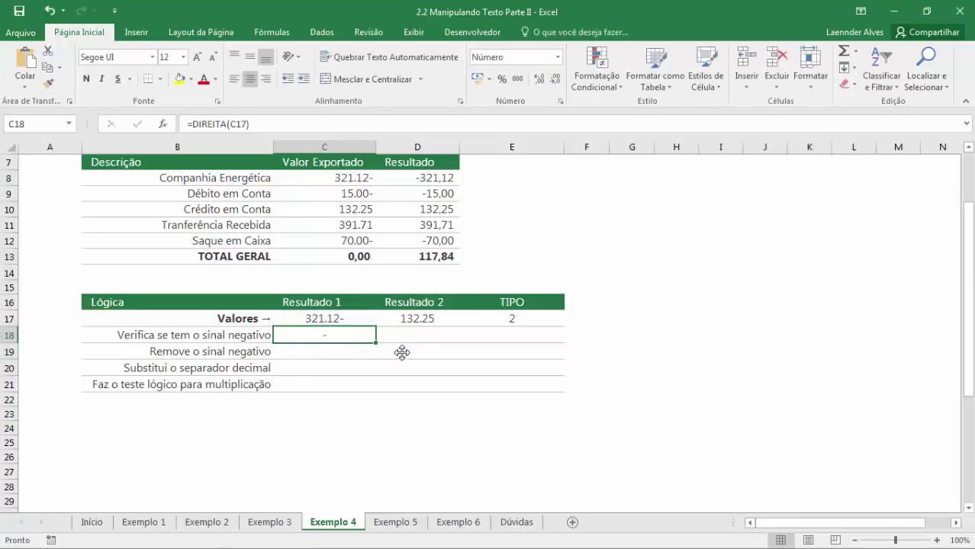
Copy the last-character formula from C18 to D18.
key(ctrl+c)
key(Right)
key(ctrl+v)
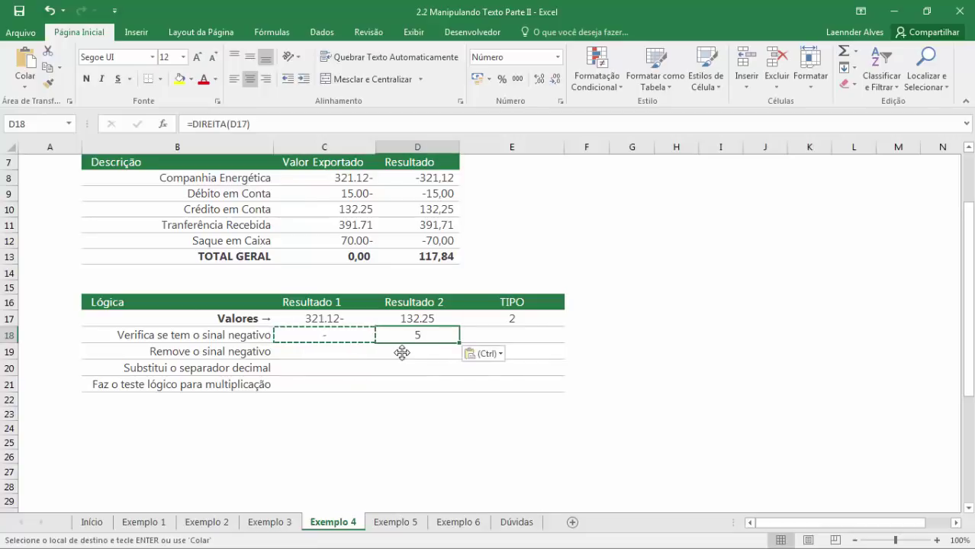
Extend the C18 formula to =DIREITA(C17)="-" and copy it to D18.
key(Left)
key(F2)
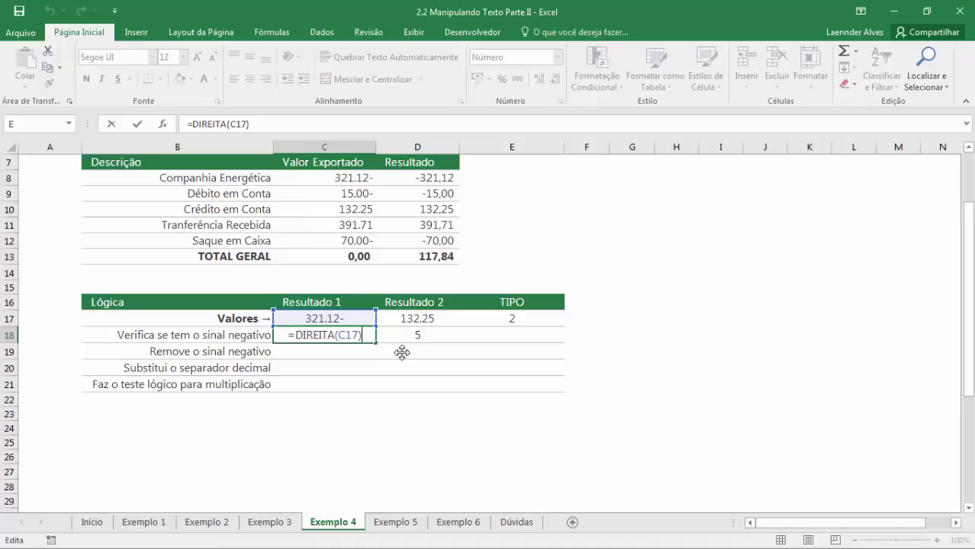
text(="-")
key(Return)
key(Up)
key(ctrl+c)
key(Right)
key(ctrl+v)
key(Escape)
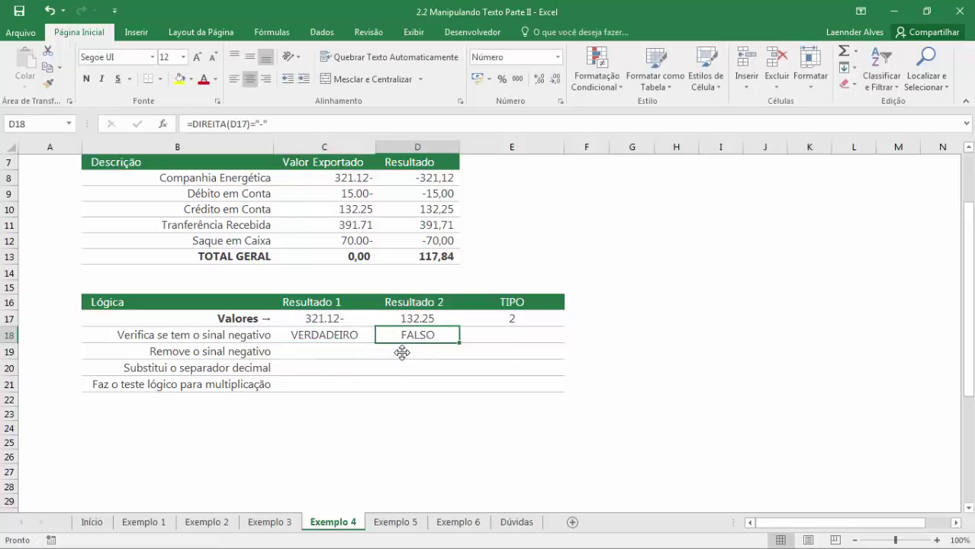
Compare the negative-sign checks in C18:D18 with the sample values above them in C17:D17.
key(Left)
key(Right)
key(Right)
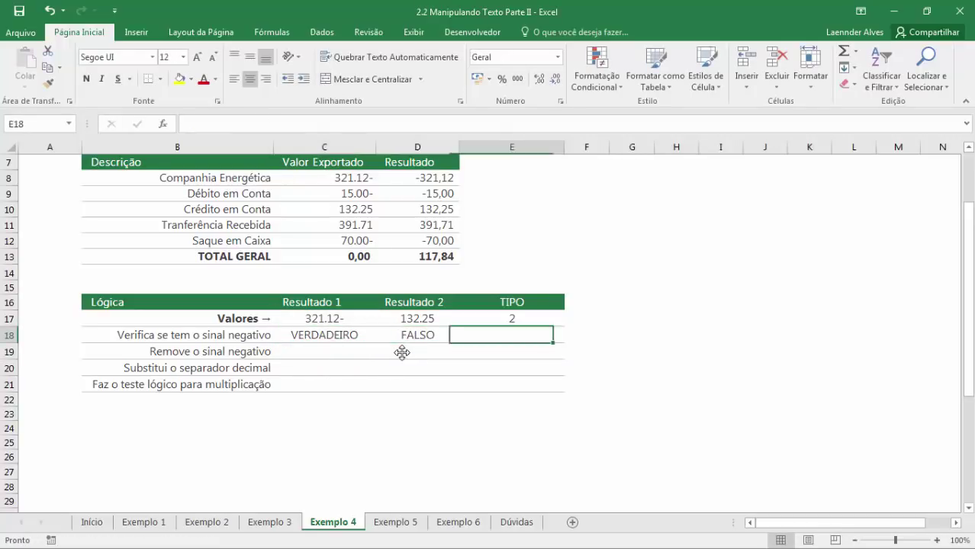
key(Left)
key(Left)
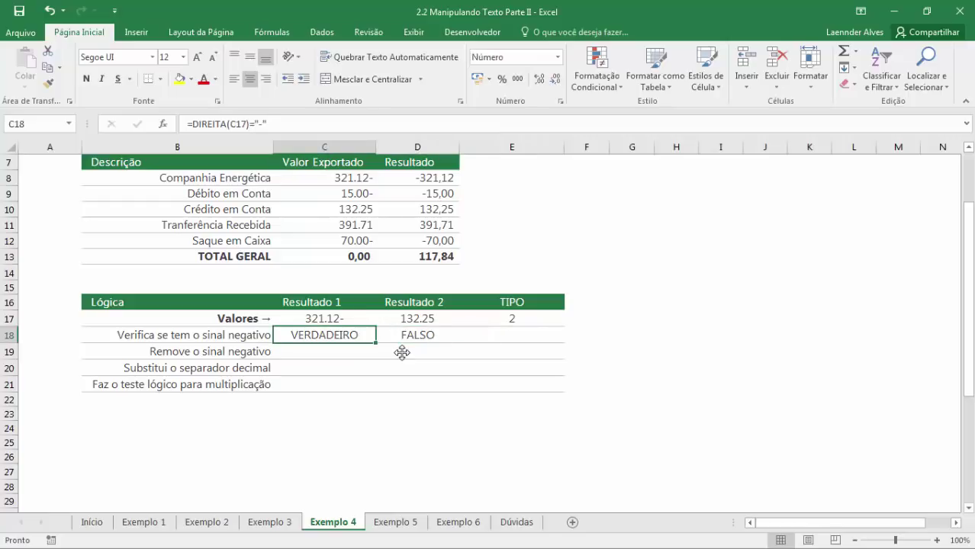
key(Right)
key(Left)
key(Down)
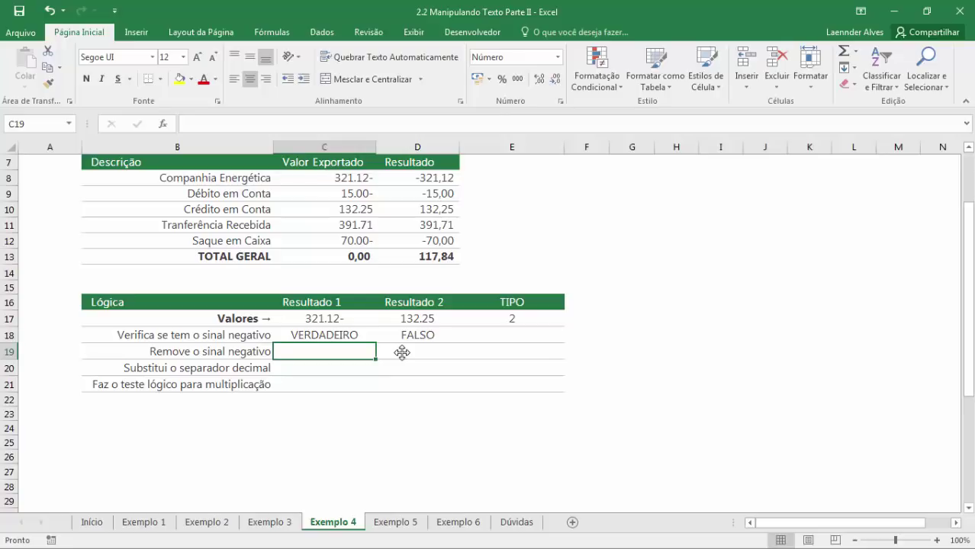
key(Up)
key(Up)
key(Right)
key(Left)
key(Right)
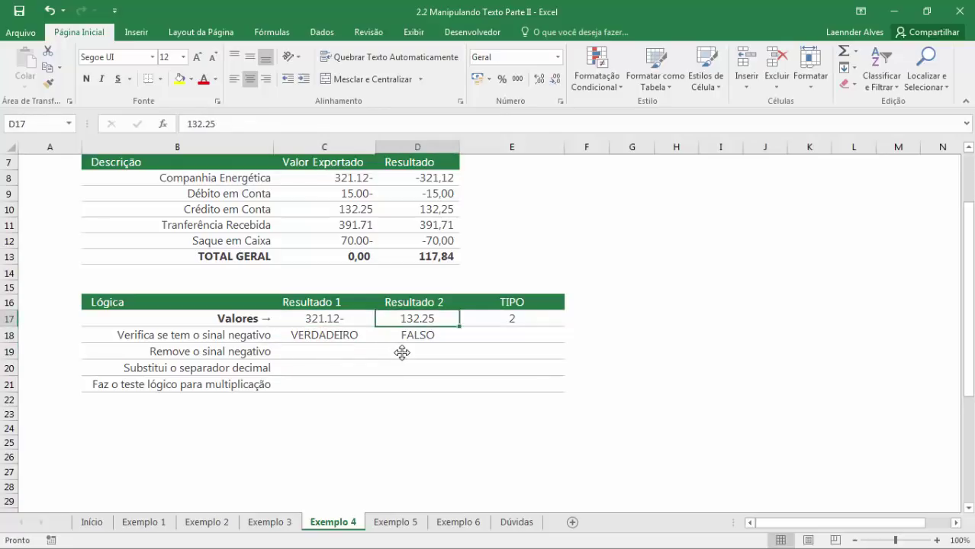
key(Left)
key(Down)
key(Down)
key(Up)
key(Up)
key(Down)
key(Up)
key(Right)
key(Left)
key(Down)
key(Down)
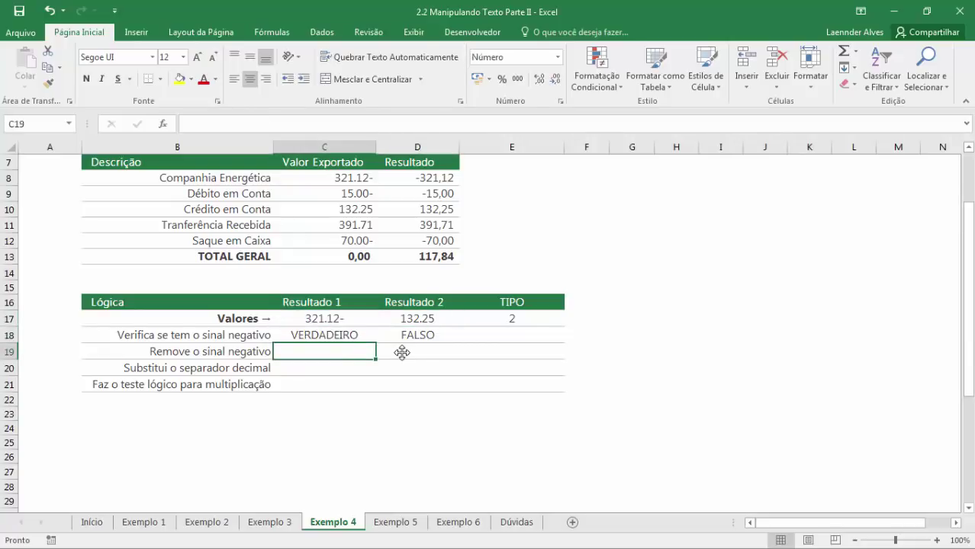
key(Up)
key(Right)
key(Right)
key(Left)
key(Left)
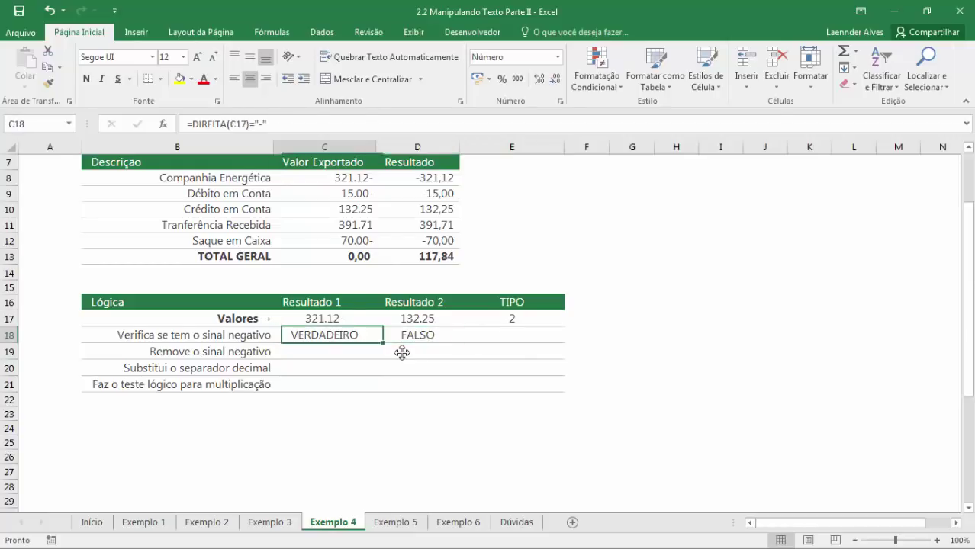
Enter =SUBSTITUIR(C17;"-";"") in C19 to remove the minus sign from the first sample value.
key(Down)
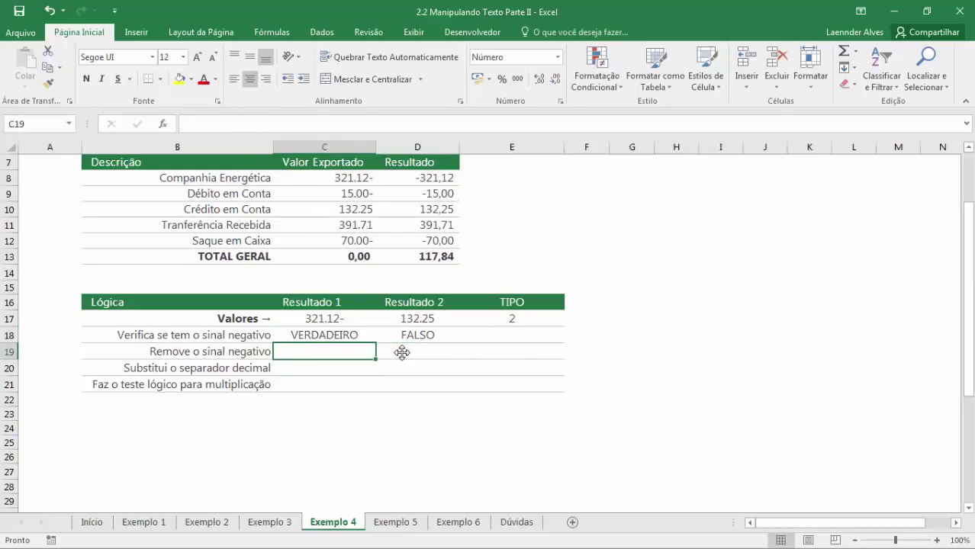
text(=sub)
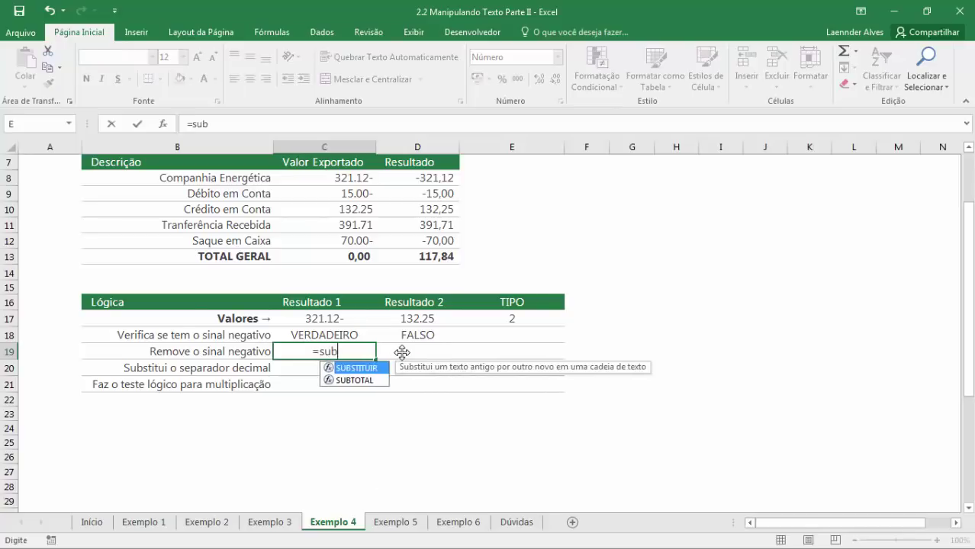
key(Tab)
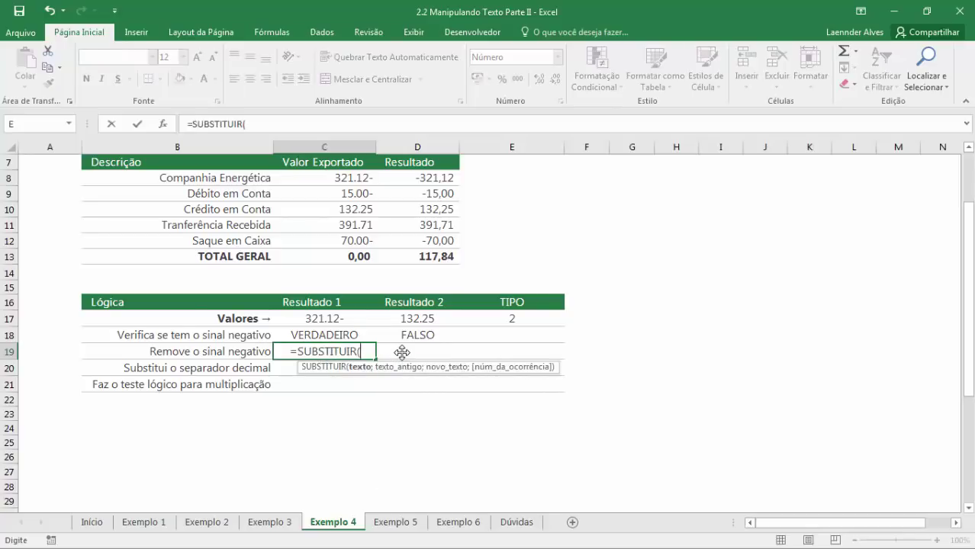
key(Up)
key(Up)
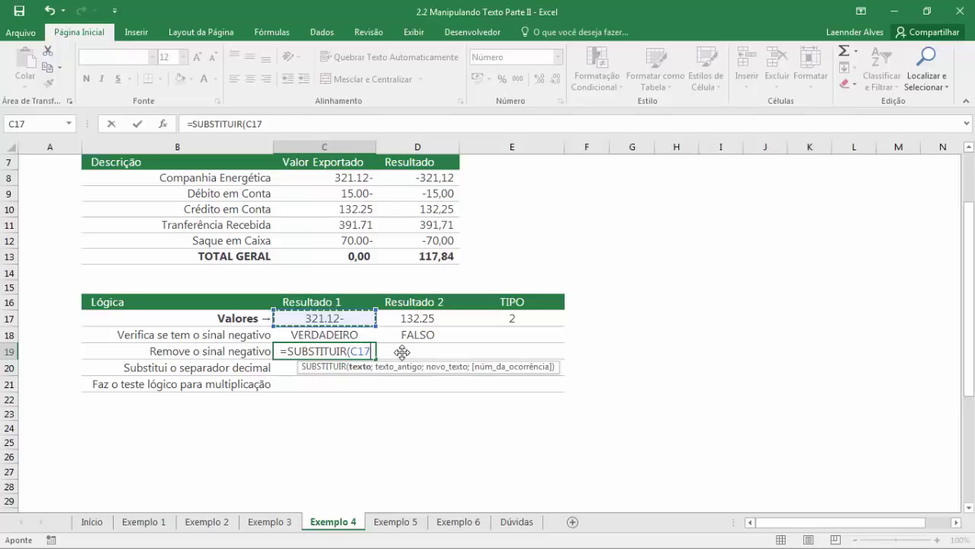
text(;")
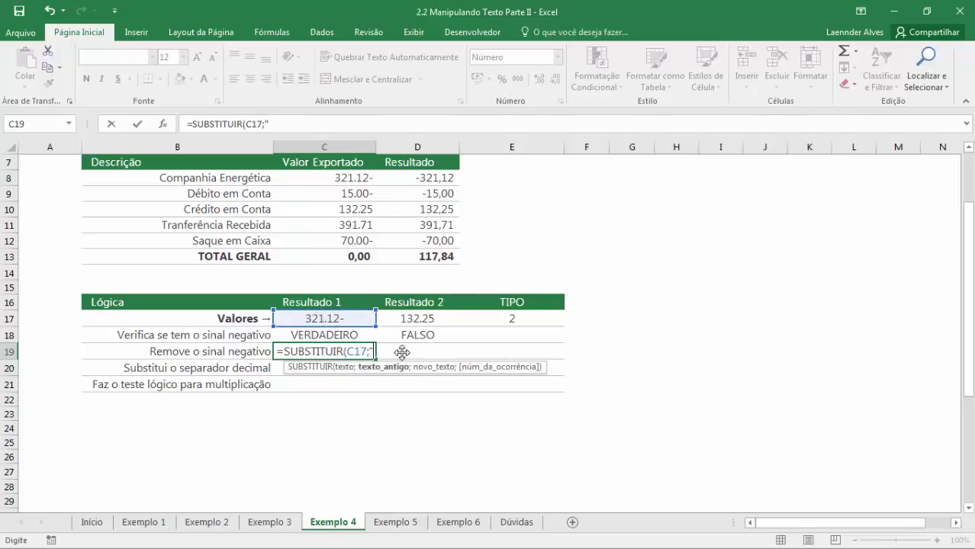
text(-")
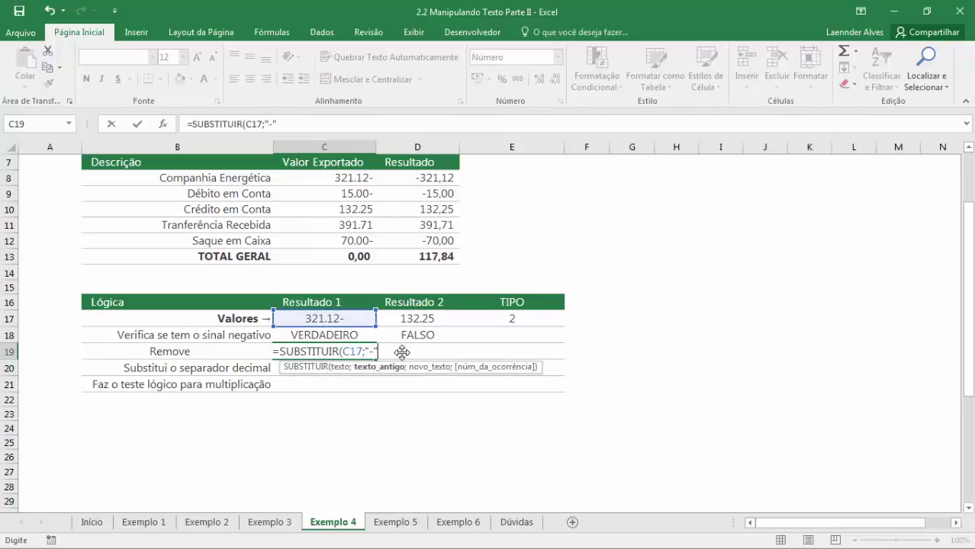
text(;""))
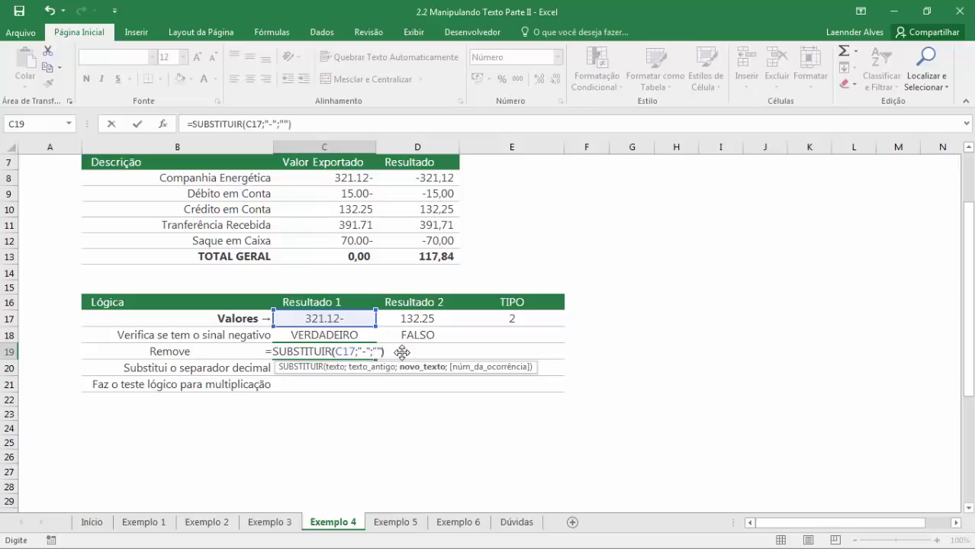
key(Return)
Copy the minus-sign removal formula from C19 to D19.
key(Up)
key(ctrl+c)
click(403, 352)
key(ctrl+v)
key(Escape)
key(Left)
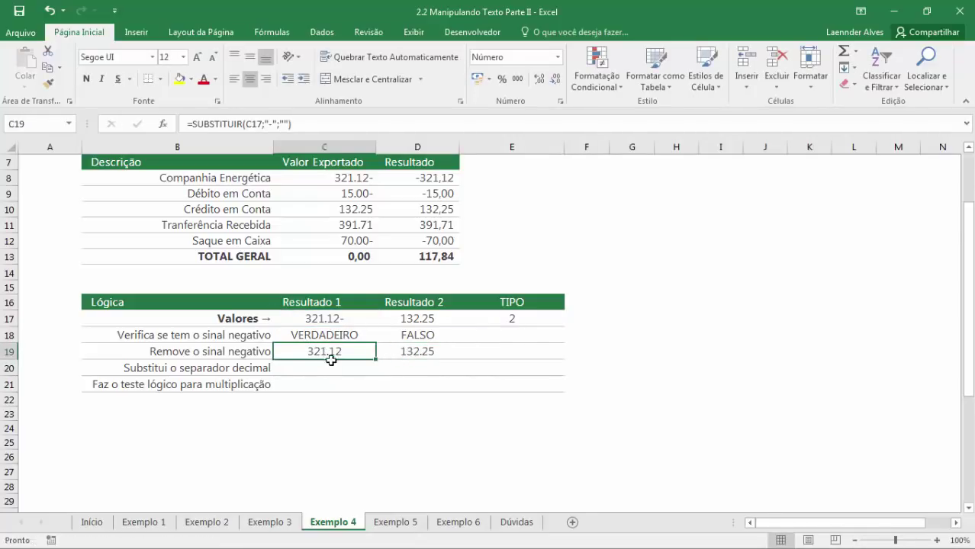
click(433, 353)
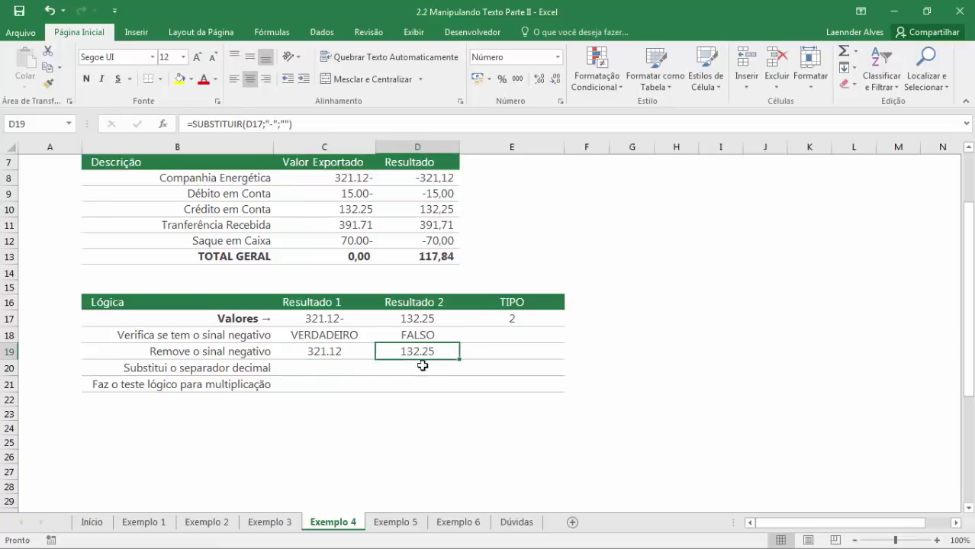
Enter =SUBSTITUIR(C19;".";",") in C20 to replace the decimal point with a comma.
click(347, 368)
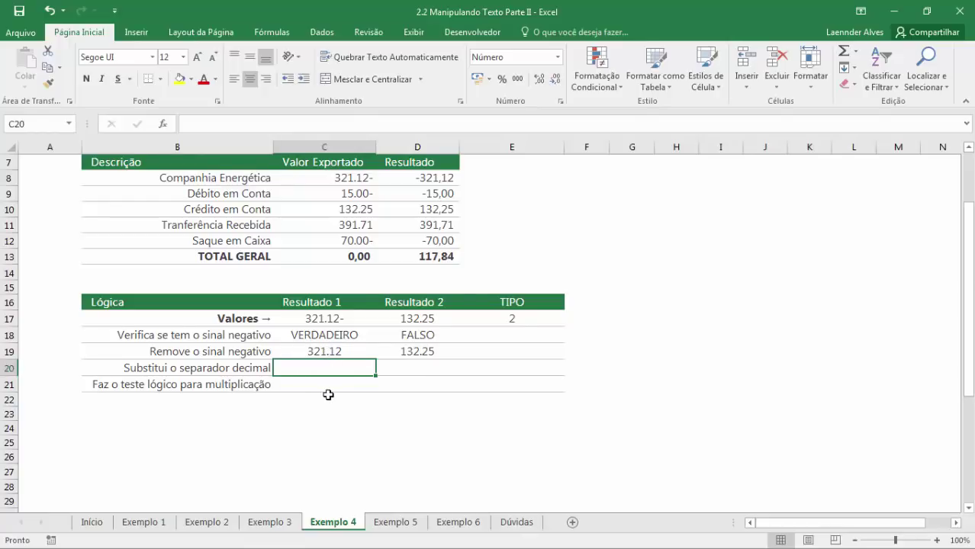
text(=s)
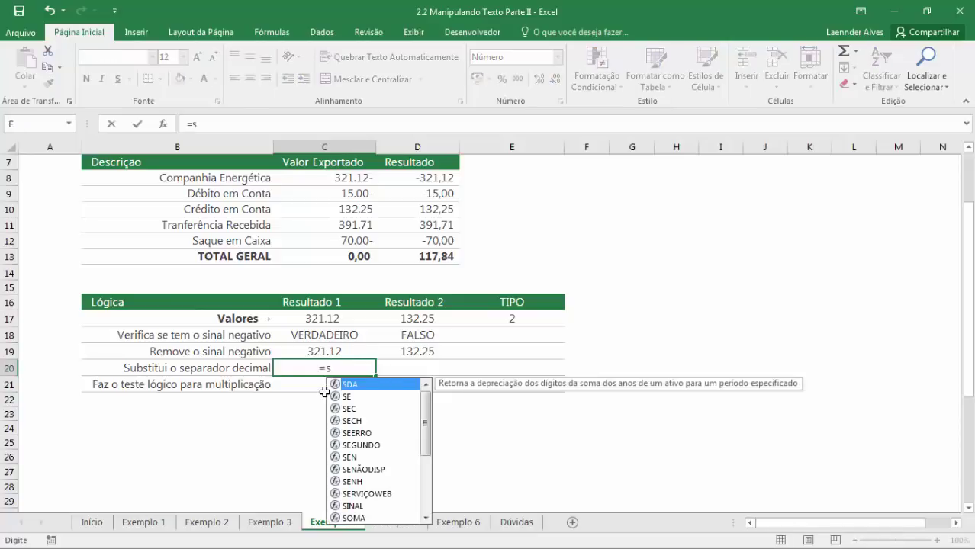
text(ub)
key(Tab)
key(Up)
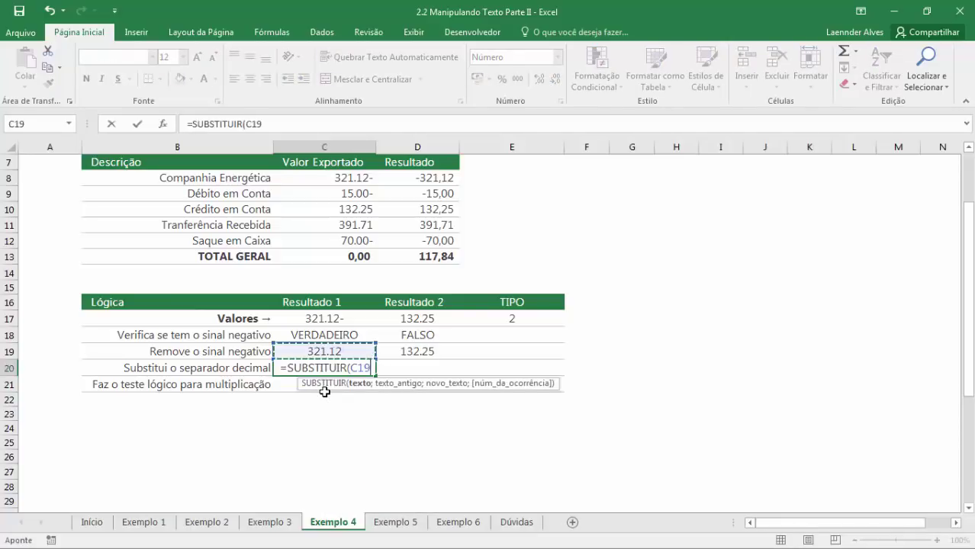
text(;".";",")
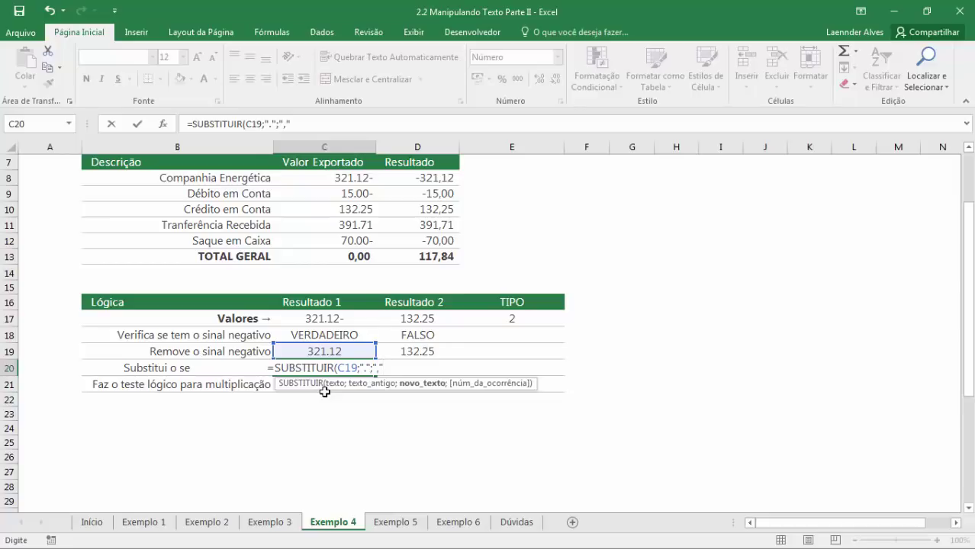
text())
key(Return)
Copy the decimal-separator formula from C20 to D20 and compare the two cells.
key(Up)
key(ctrl+c)
key(Right)
key(ctrl+v)
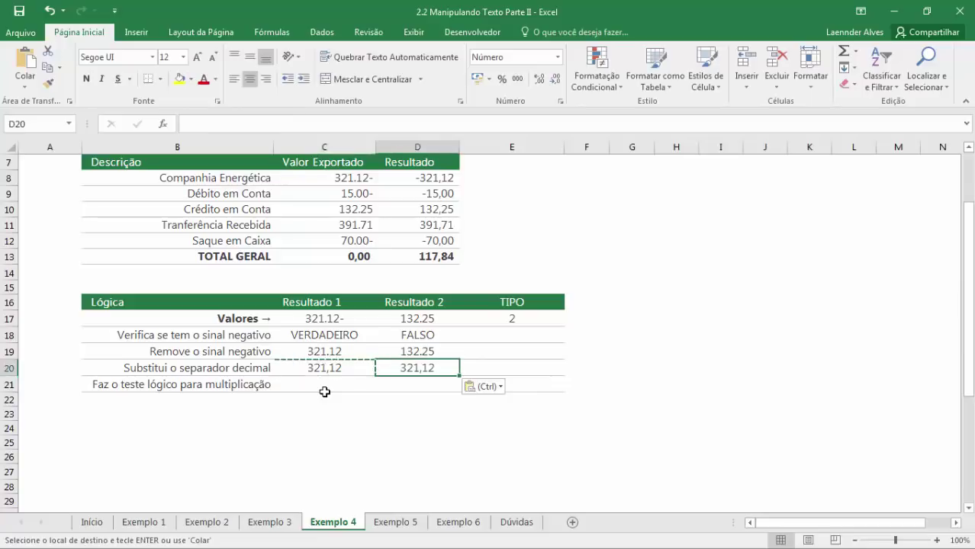
click(336, 368)
key(Escape)
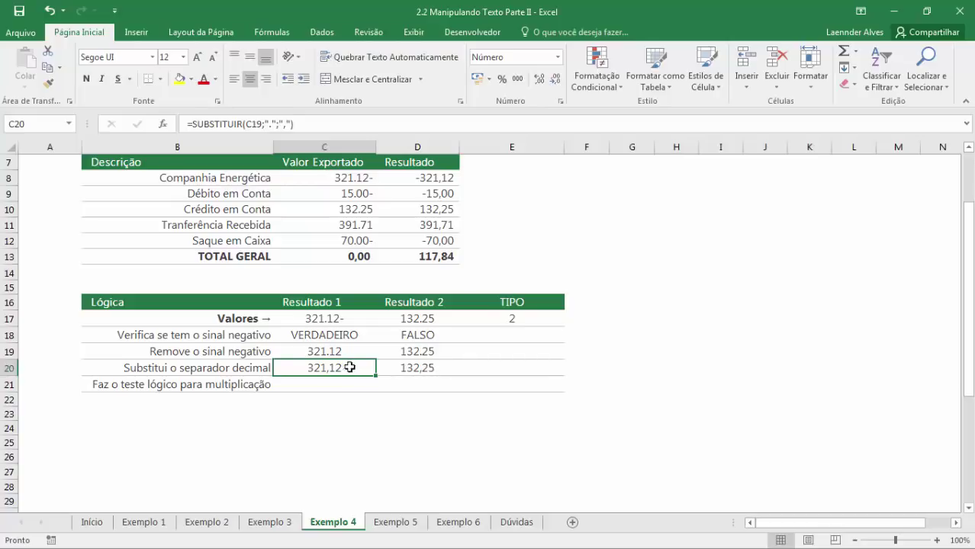
click(420, 367)
click(359, 367)
click(431, 367)
click(337, 369)
click(416, 372)
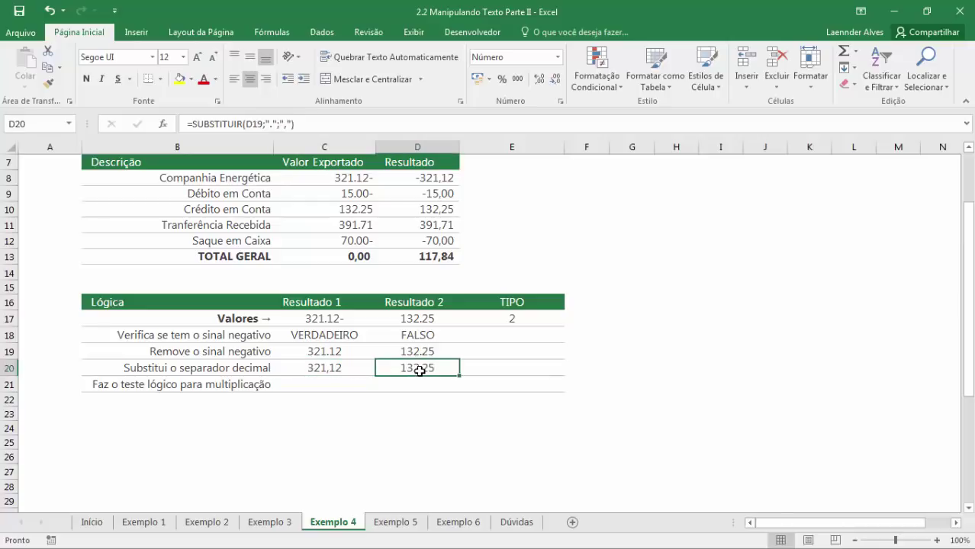
Check the TIPO formula in E17 and copy it to E18 to test the type of D18.
click(524, 318)
double_click(528, 319)
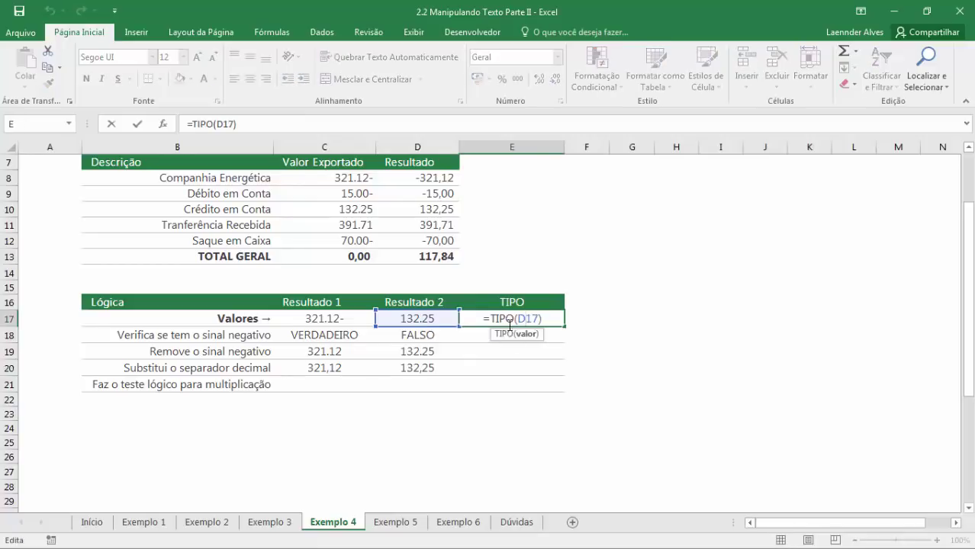
key(Escape)
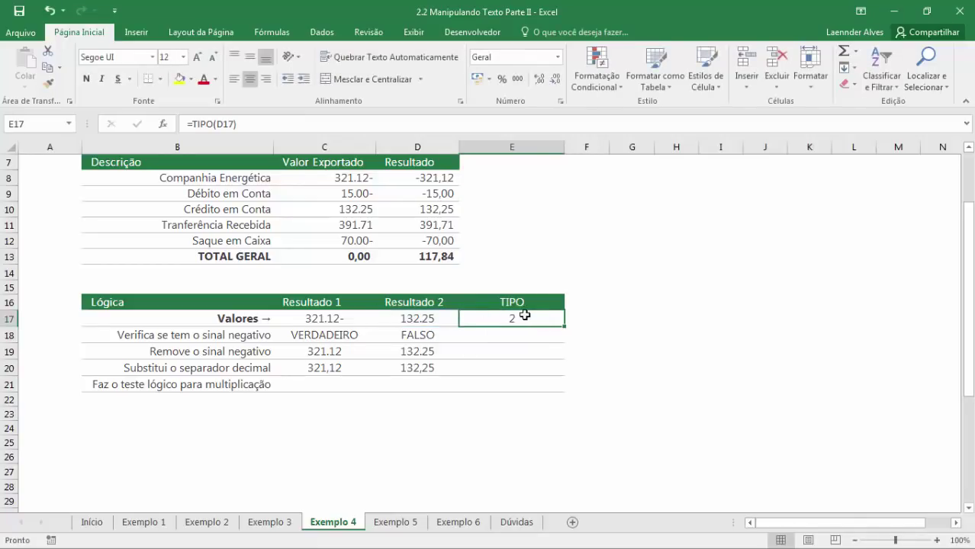
key(ctrl+c)
click(510, 334)
key(ctrl+v)
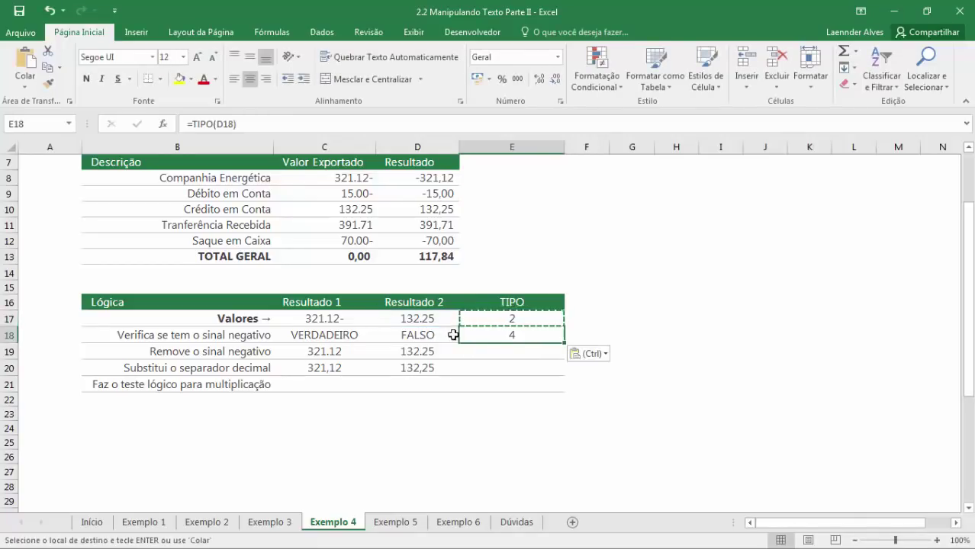
double_click(513, 332)
key(Escape)
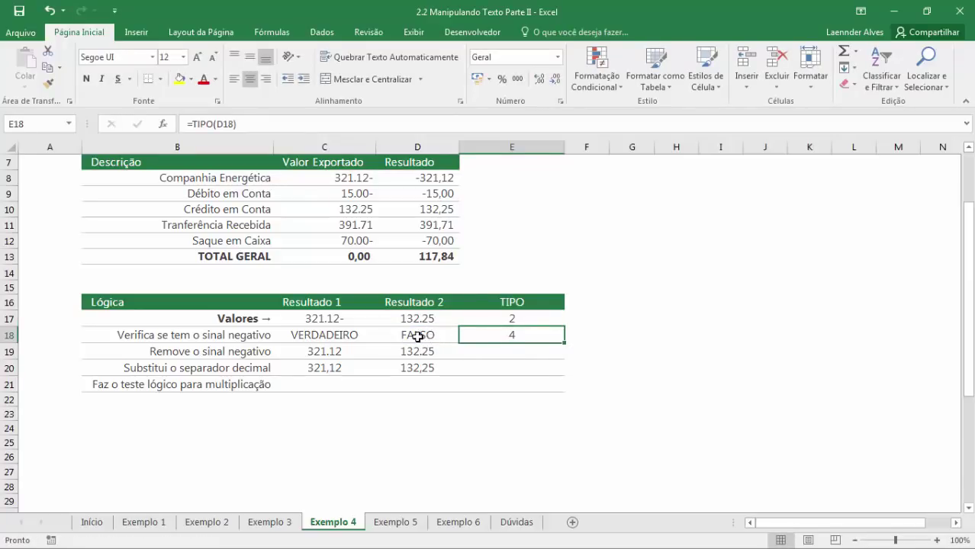
Copy the TIPO formula from E18 down to E19 and E20.
key(ctrl+c)
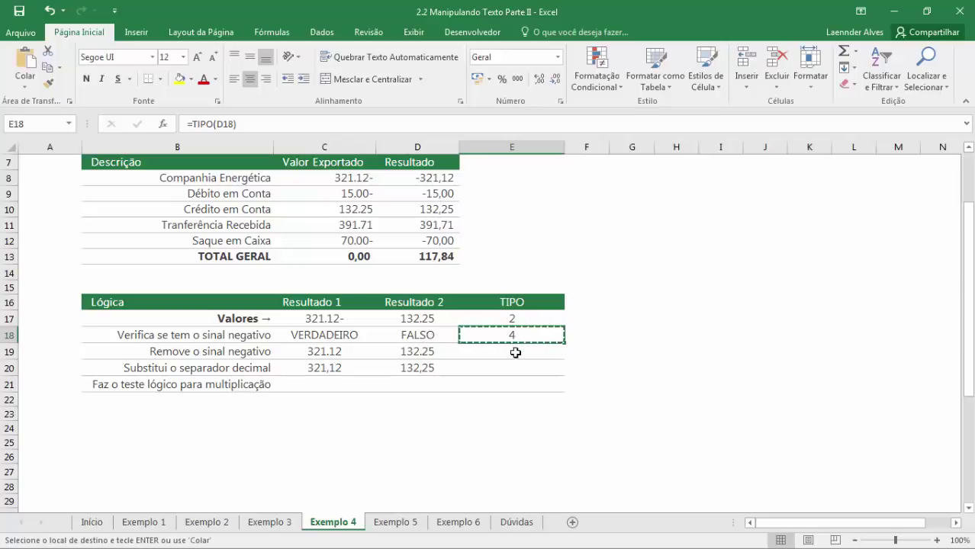
click(515, 352)
key(ctrl+v)
click(419, 355)
click(519, 355)
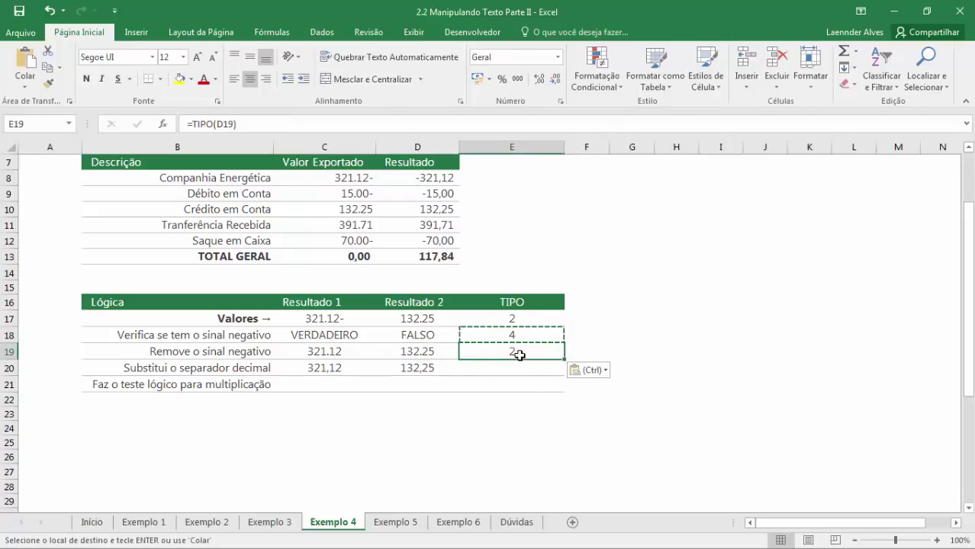
key(Escape)
key(ctrl+c)
click(518, 369)
key(ctrl+v)
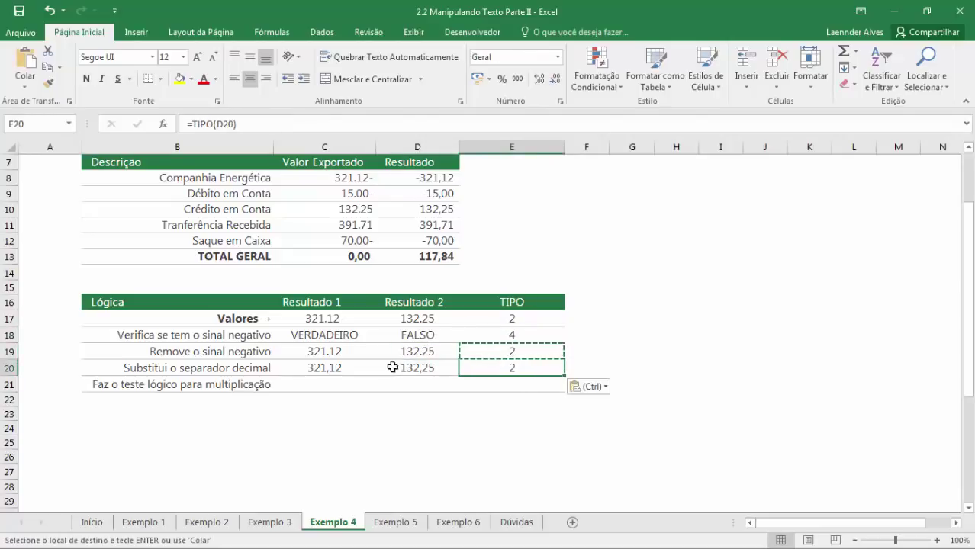
Enter =SOMA(C20:D20) in F20 to test whether the substituted values can be summed.
click(588, 368)
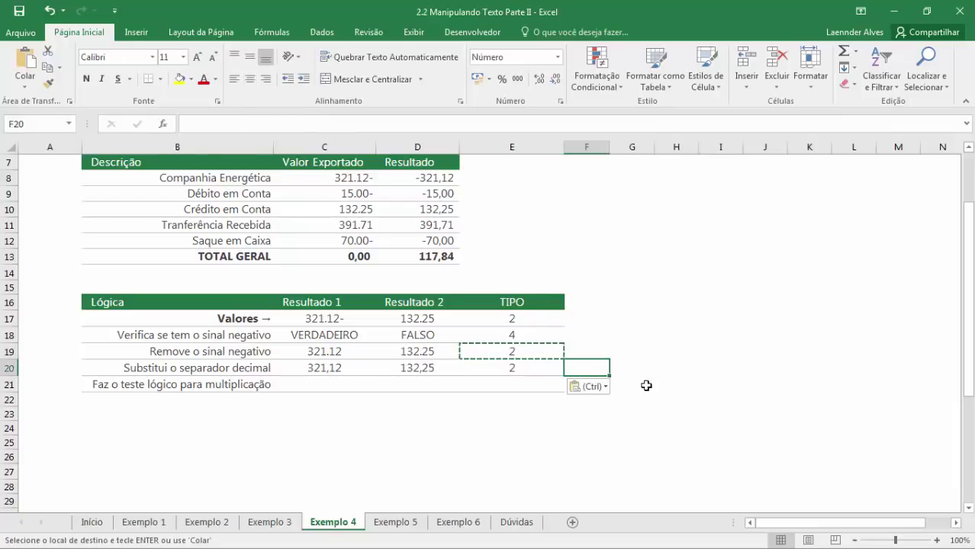
text(=SOMA()
key(Left)
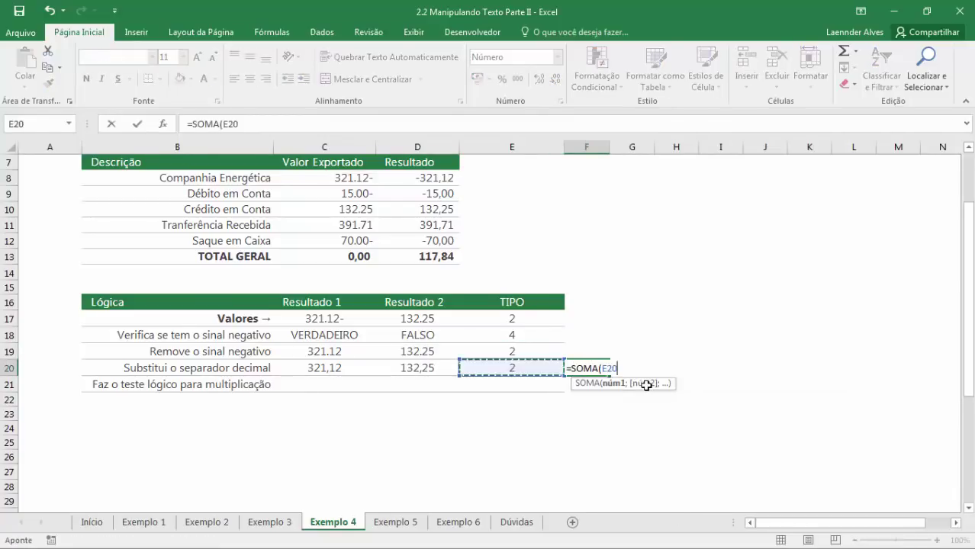
key(Left)
key(shift+Left)
key(Return)
key(Up)
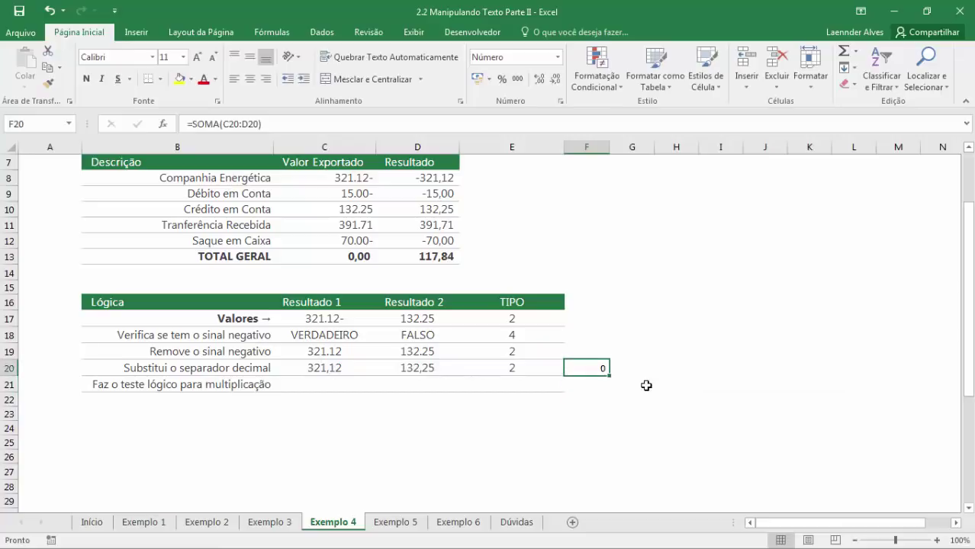
Review the summed cells C20:D20 and delete the test sum from F20.
key(Left)
key(Left)
key(Left)
key(shift+Right)
key(shift+Left)
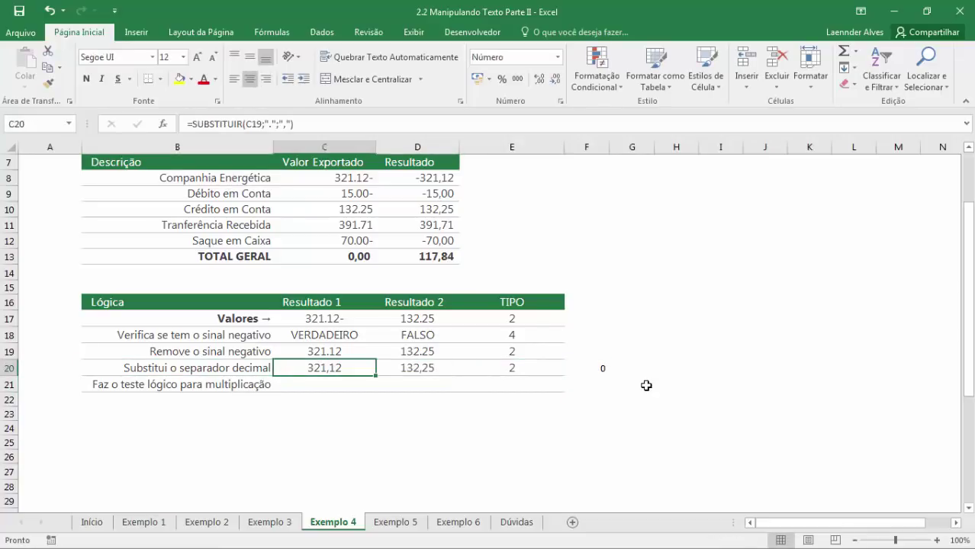
key(shift+Right)
key(Right)
key(Right)
key(Right)
key(Delete)
key(Left)
key(Left)
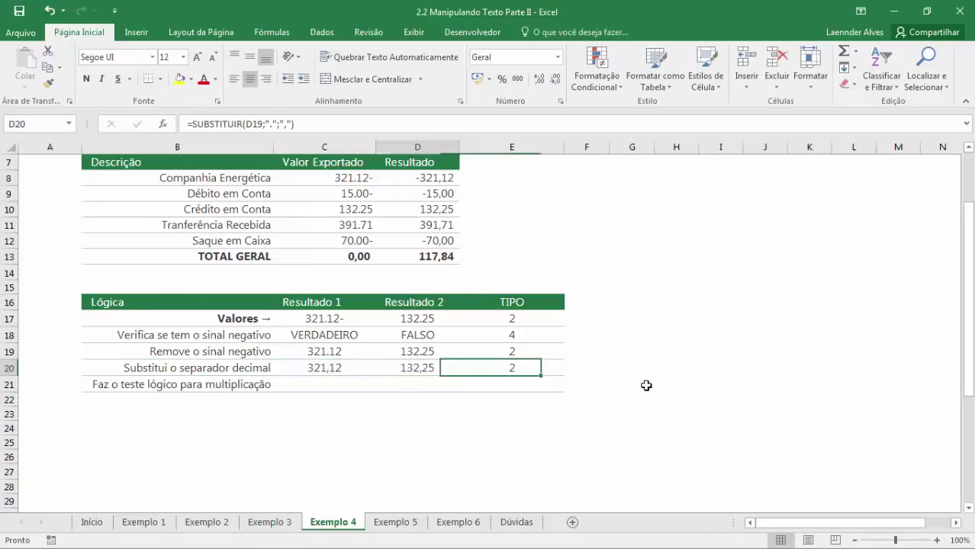
key(Left)
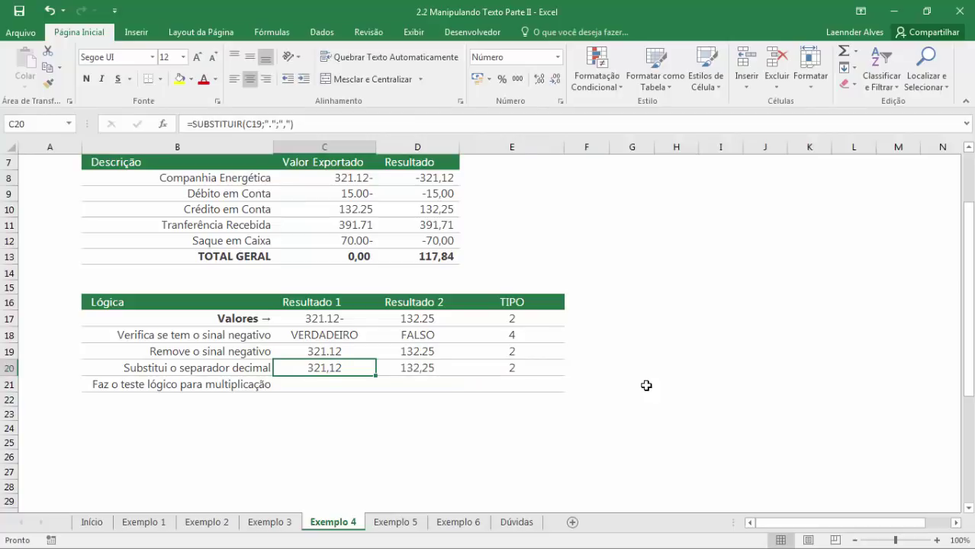
key(Down)
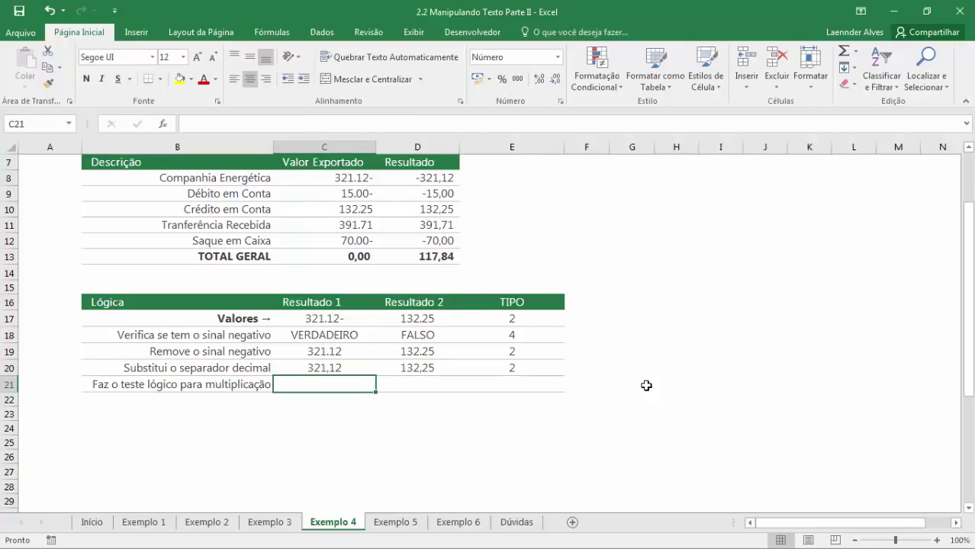
Enter =C20*1 in F20 to convert the text to a number and show it with two decimal places.
key(Up)
key(Right)
key(Right)
key(Right)
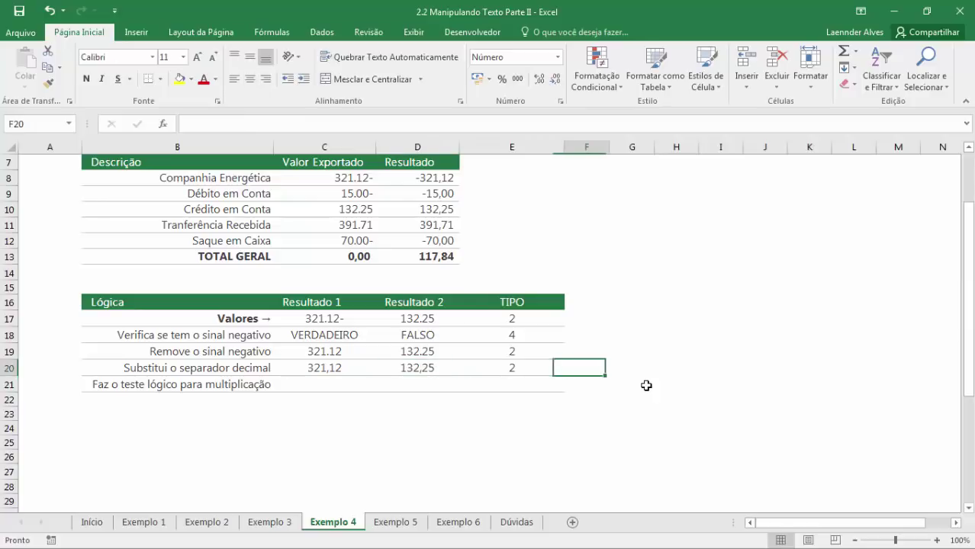
text(=)
key(Left)
key(Left)
key(Left)
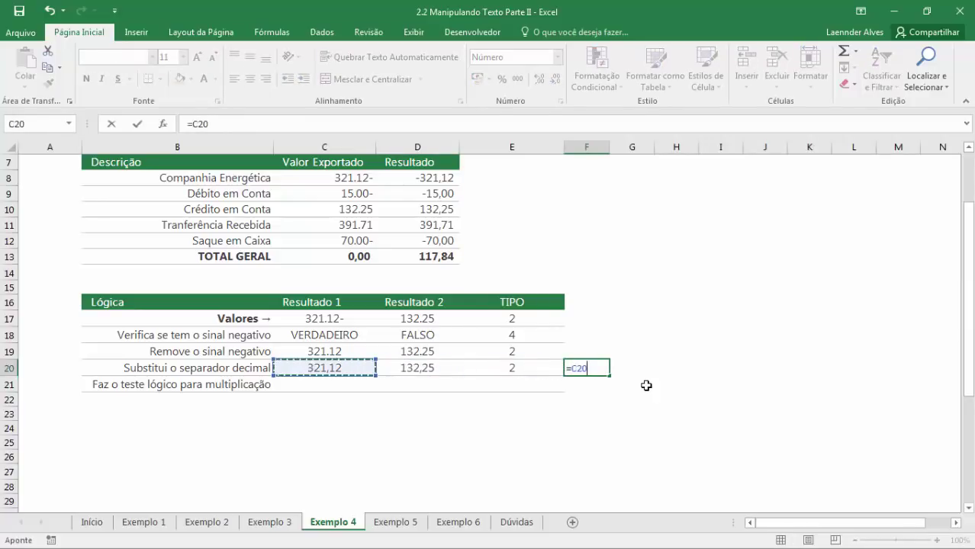
text(*)
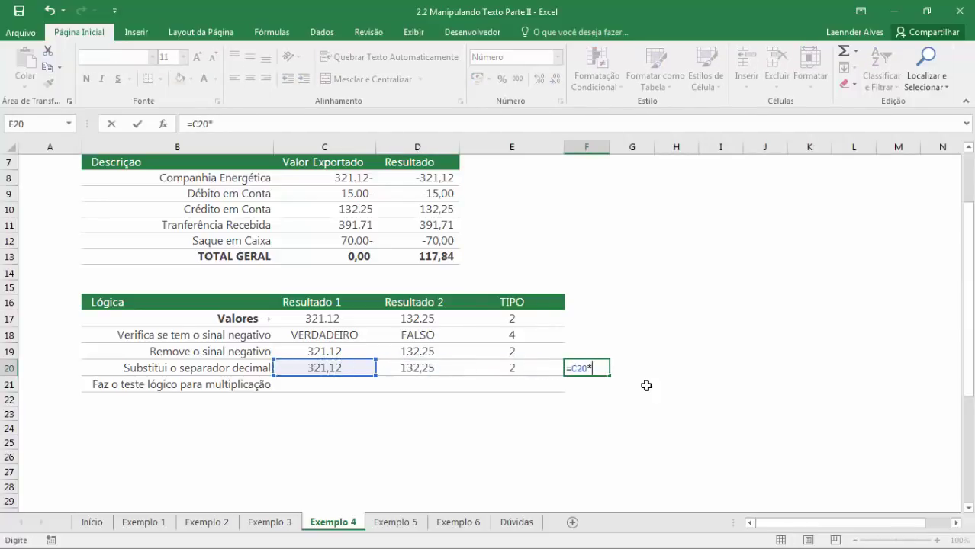
key(Return)
key(Up)
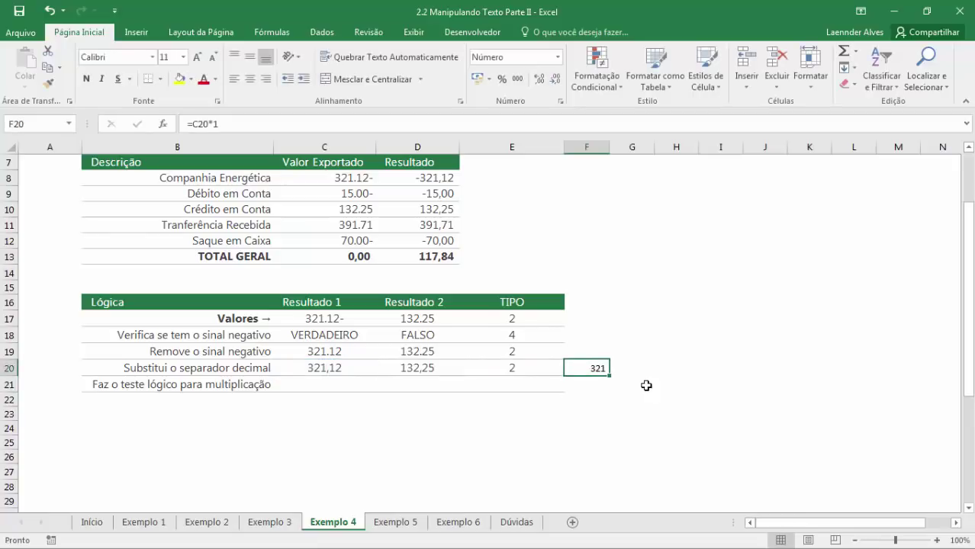
click(539, 79)
Copy the multiplication formula from F20 to G20 and open the copy to inspect its reference.
click(635, 369)
key(Left)
key(ctrl+c)
key(Right)
key(ctrl+v)
key(F2)
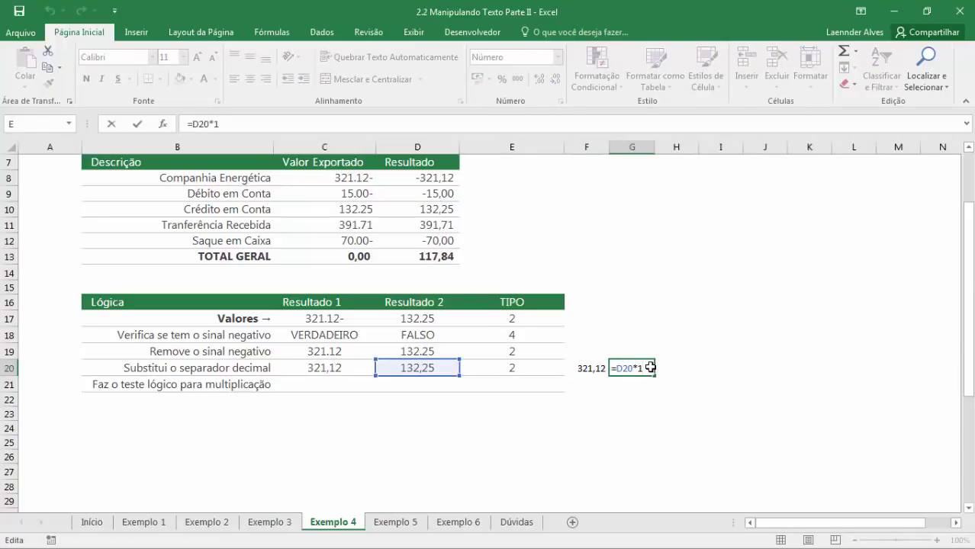
Leave the copied formula in G20 unchanged and compare it with the multiplication formula in F20.
key(Escape)
key(Left)
key(F2)
key(Escape)
key(Right)
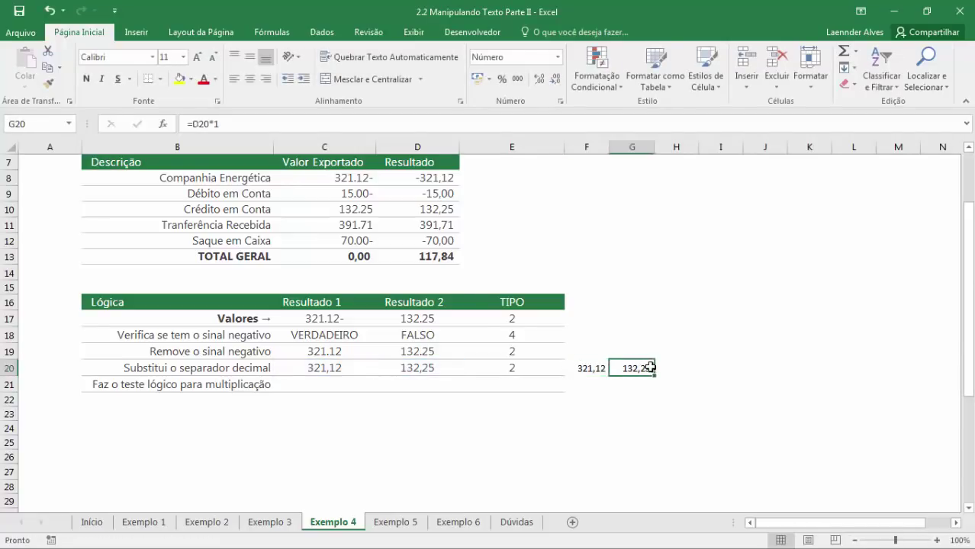
Test summing the converted values with =SOMA(F20:G20) in H20, and clear that cell.
key(Right)
text(=SOMA()
key(Left)
key(shift+Left)
key(Return)
click(669, 368)
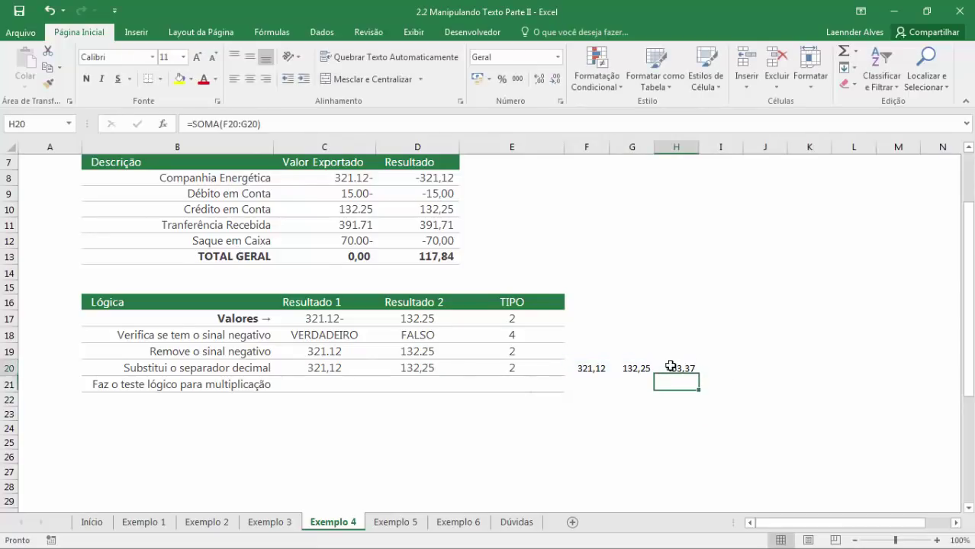
key(Delete)
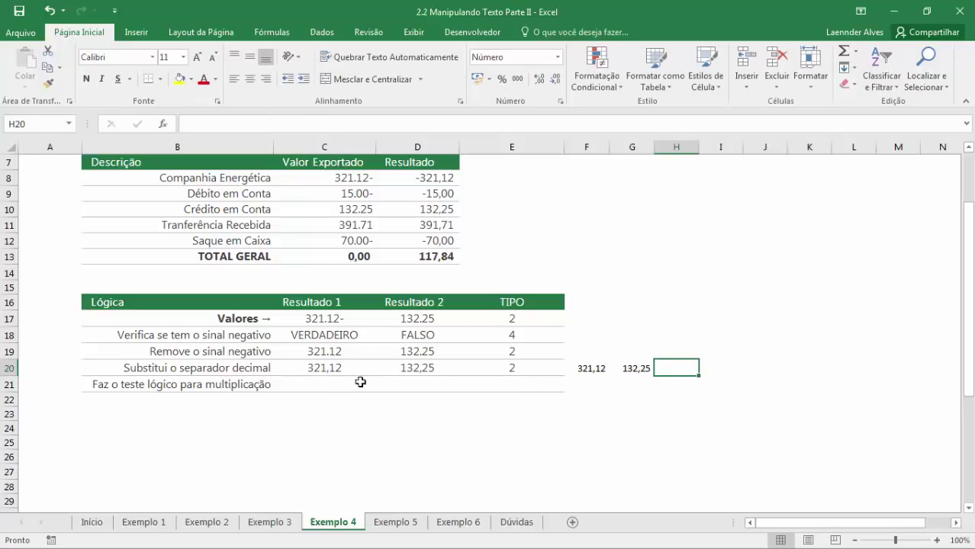
Review the multiplication formulas in F20 and G20 and the cells they refer to.
click(584, 368)
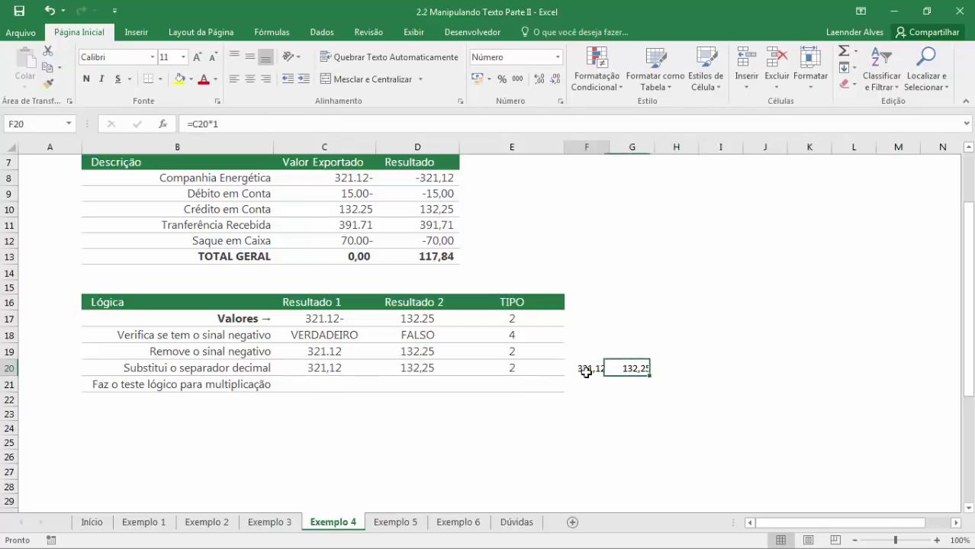
key(F2)
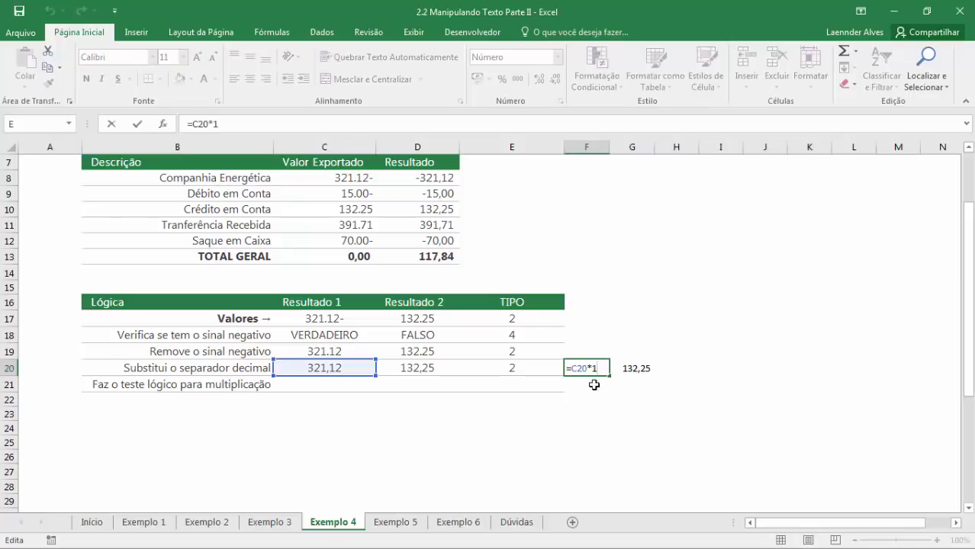
click(636, 369)
key(F2)
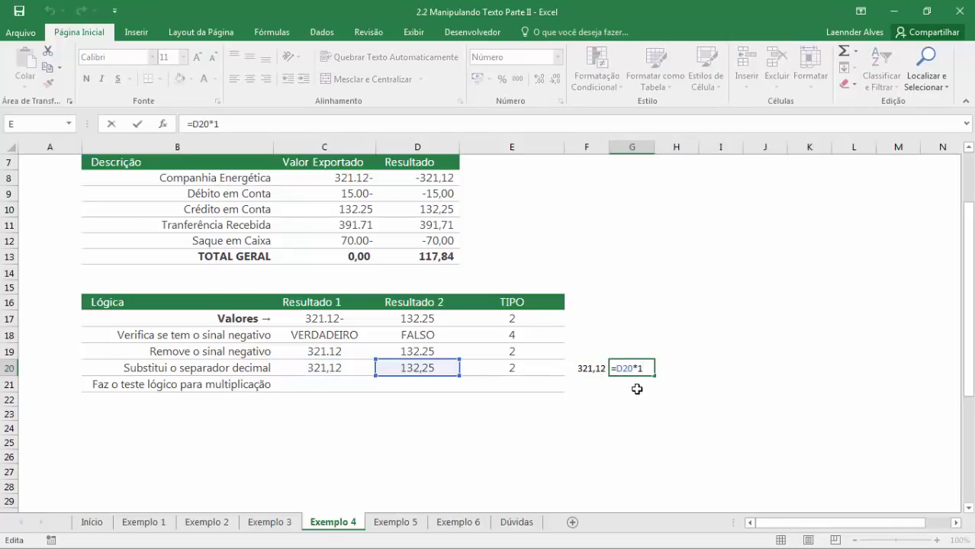
key(ctrl+Return)
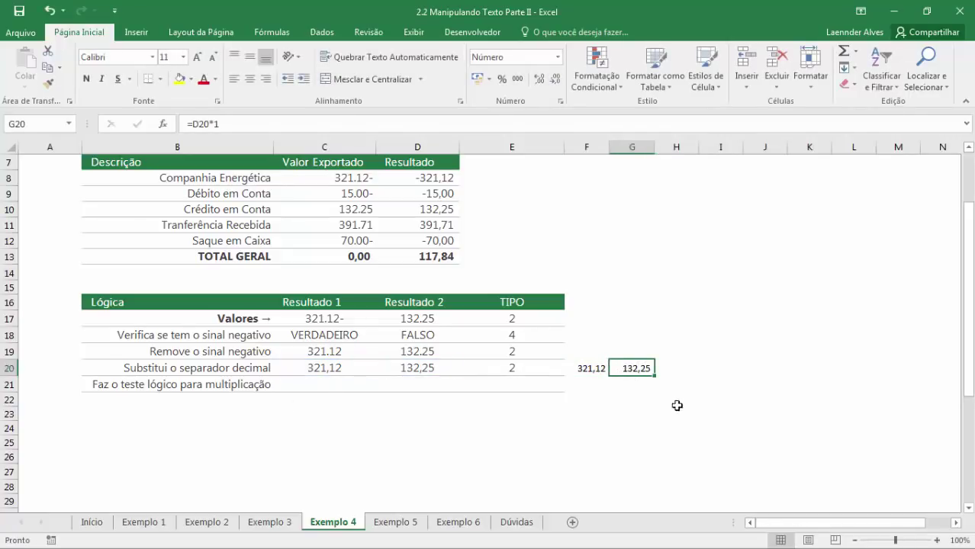
Change the formula in F20 to =C20*-1 to make the converted value negative.
click(593, 367)
key(F2)
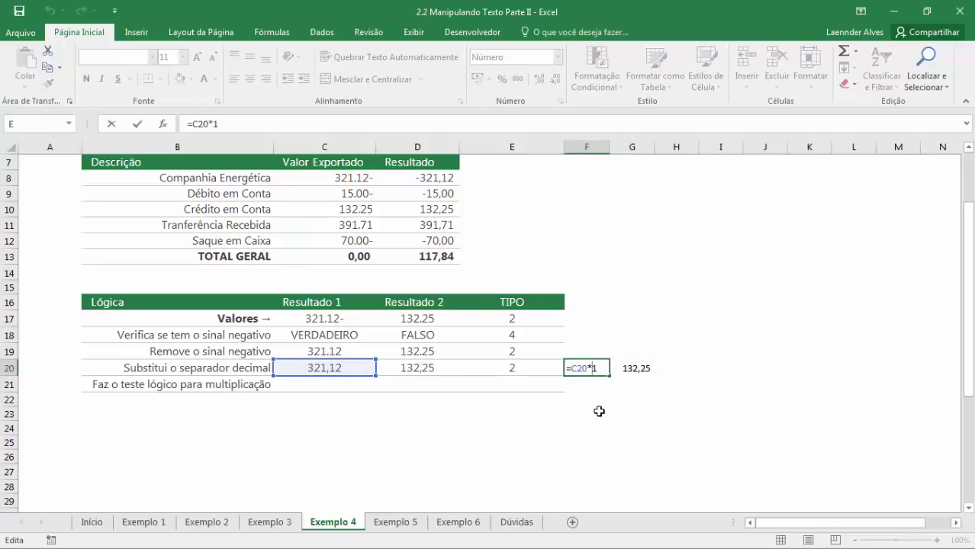
text(-)
key(ctrl+Return)
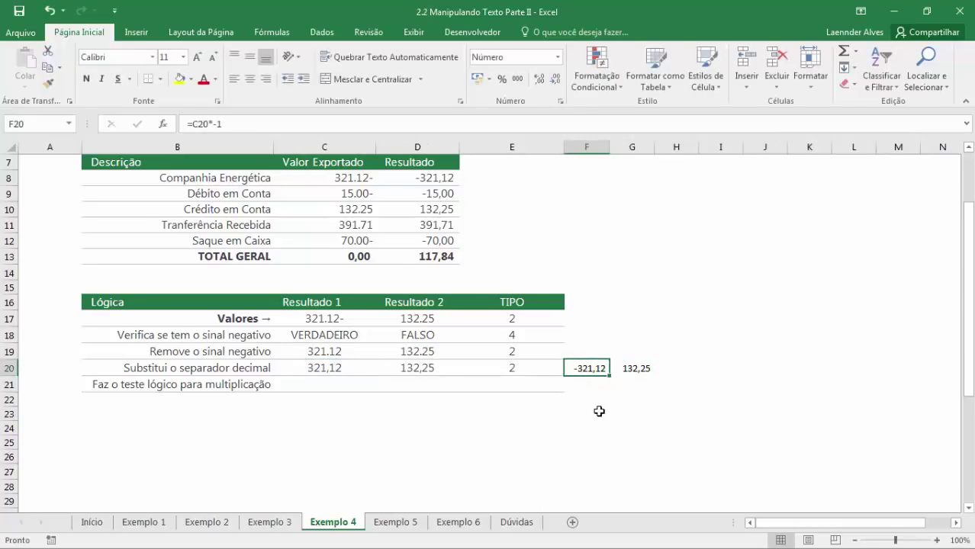
Clear the test multiplication formula from G20 and return to F20.
key(ctrl+z)
key(ctrl+z)
key(ctrl+z)
key(ctrl+z)
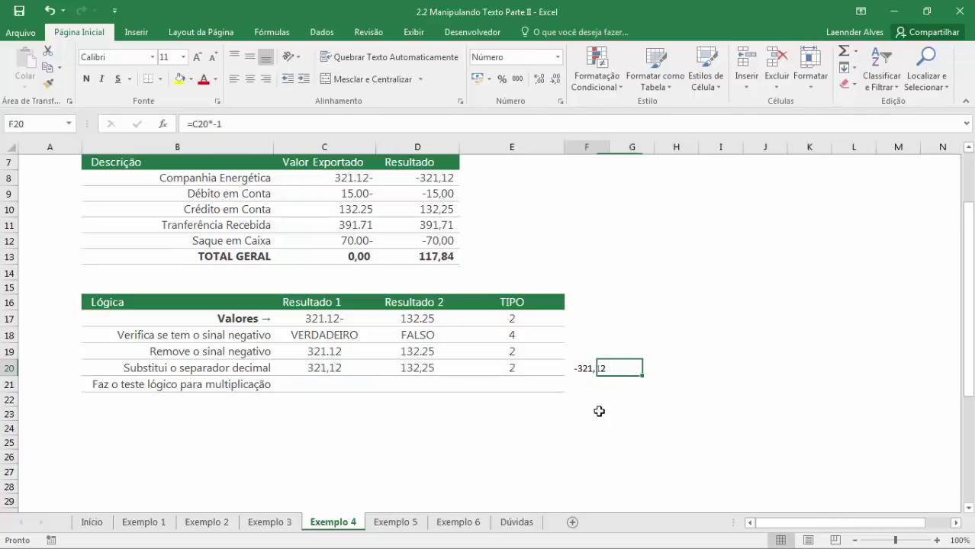
Review the negative-sign test formulas in C18 and D18 of the Lógica table.
key(Left)
key(Down)
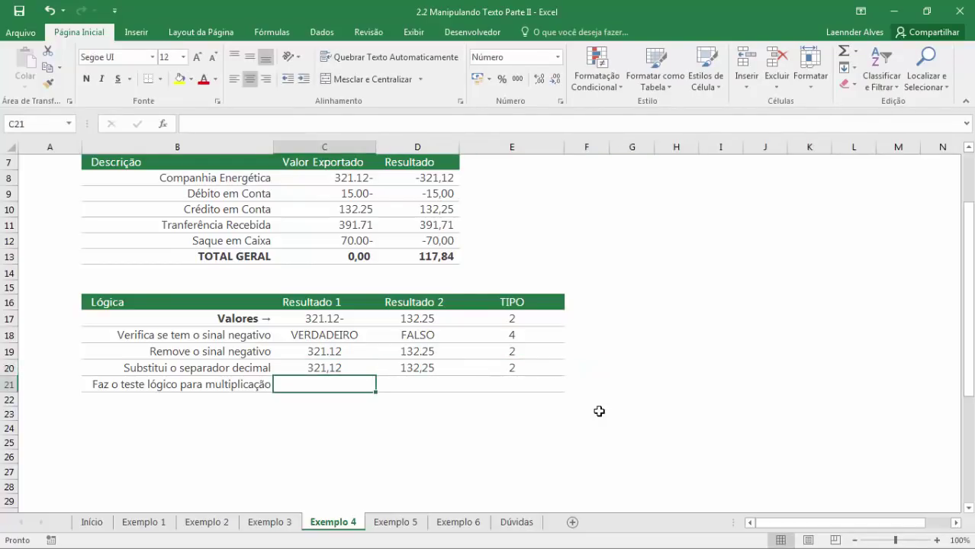
key(Up)
key(Up)
key(Up)
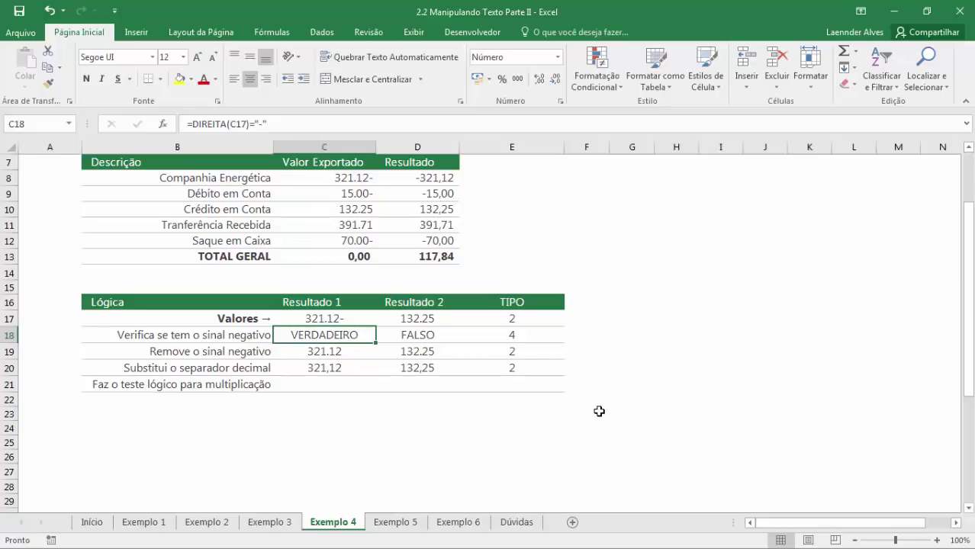
key(Right)
key(Right)
key(Left)
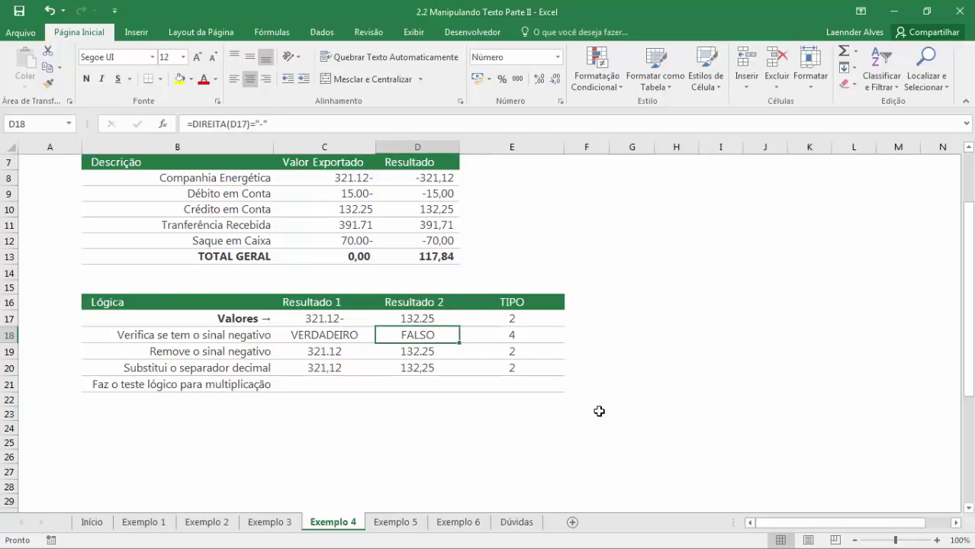
key(F2)
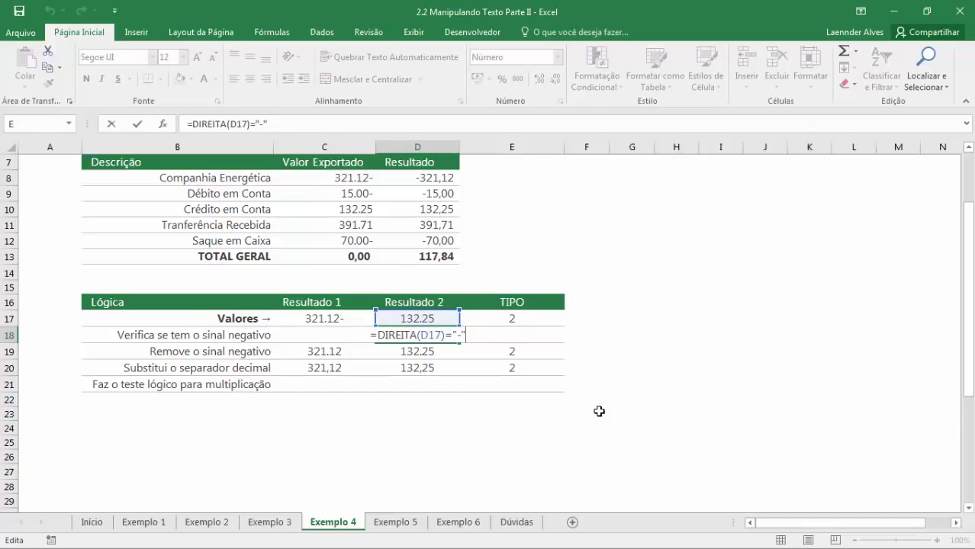
key(ctrl+Return)
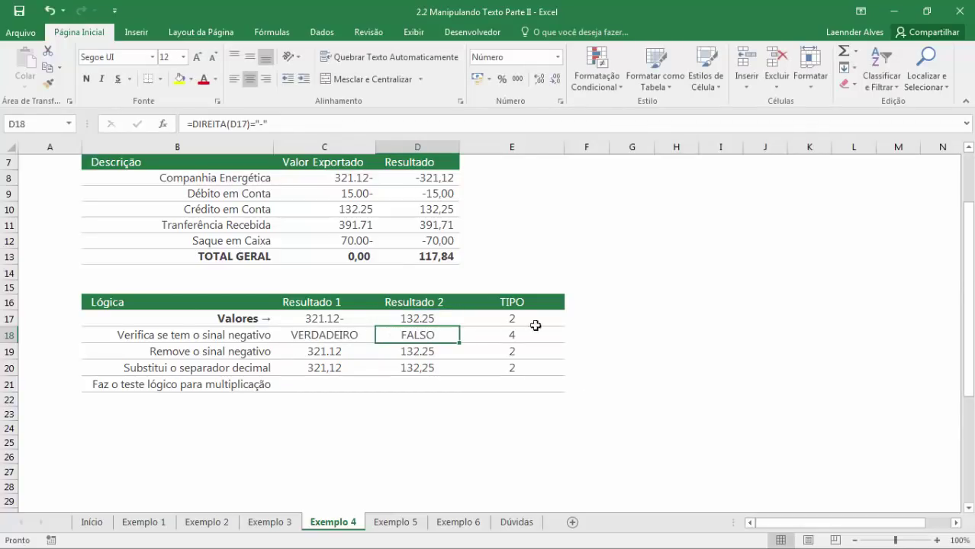
Try appending a plus sign to the Crédito em Conta value in C10, check the D18 formula, and undo the change.
double_click(367, 209)
text(+)
key(Return)
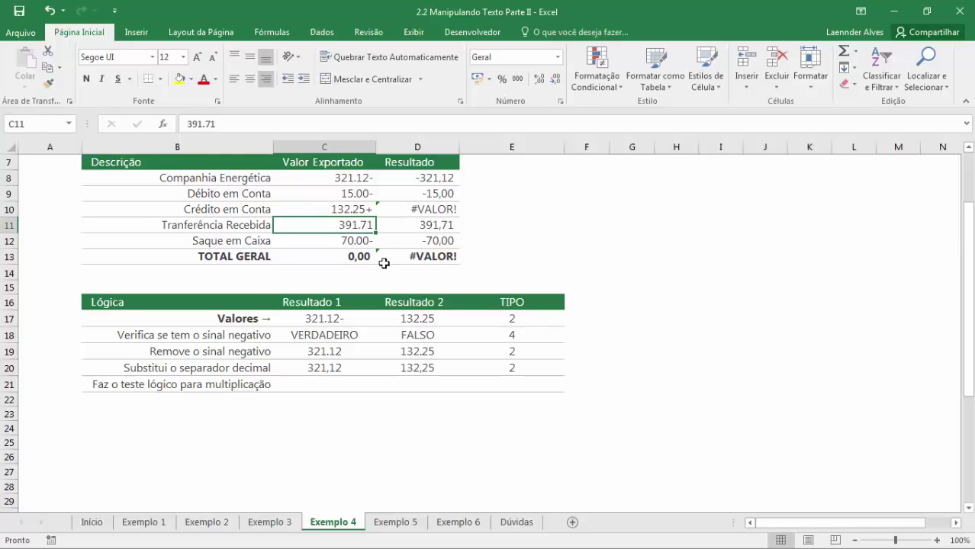
double_click(421, 337)
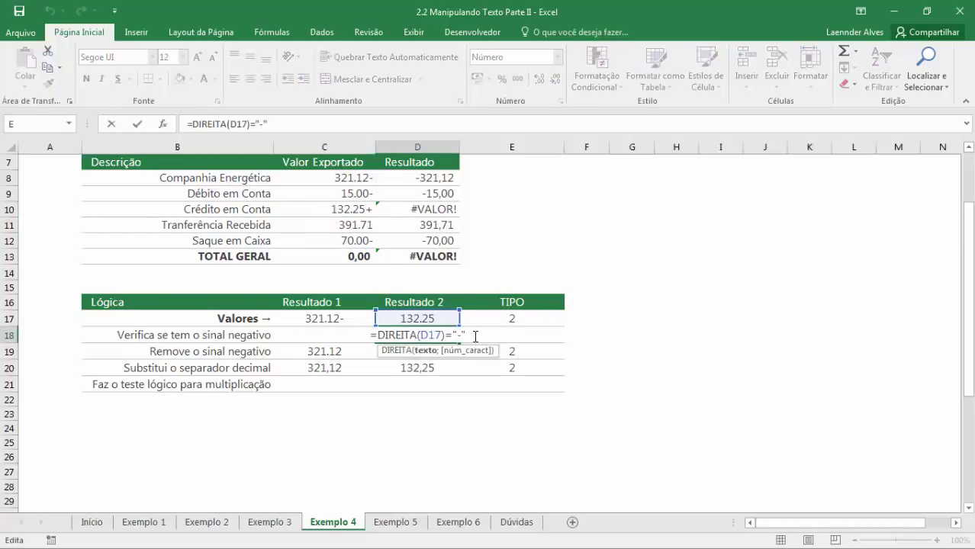
key(Escape)
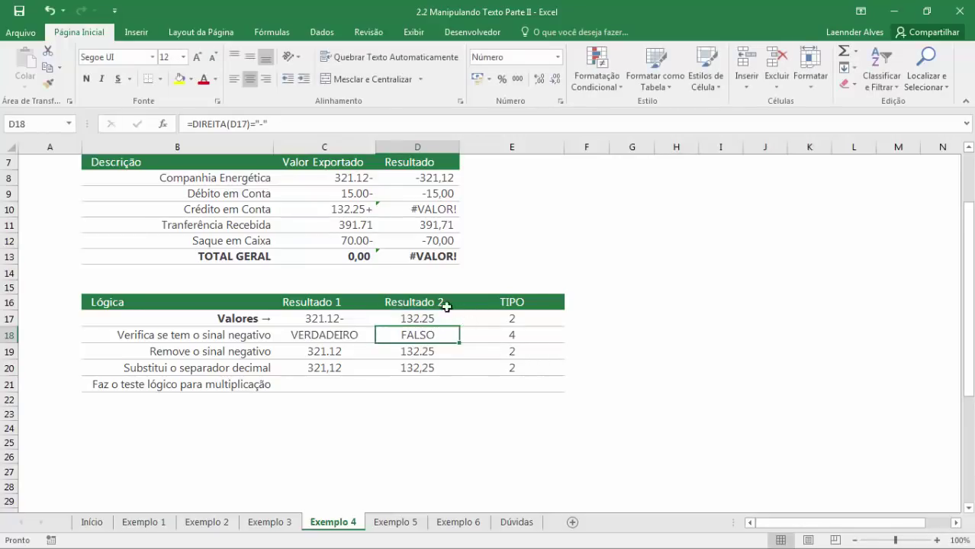
key(ctrl+z)
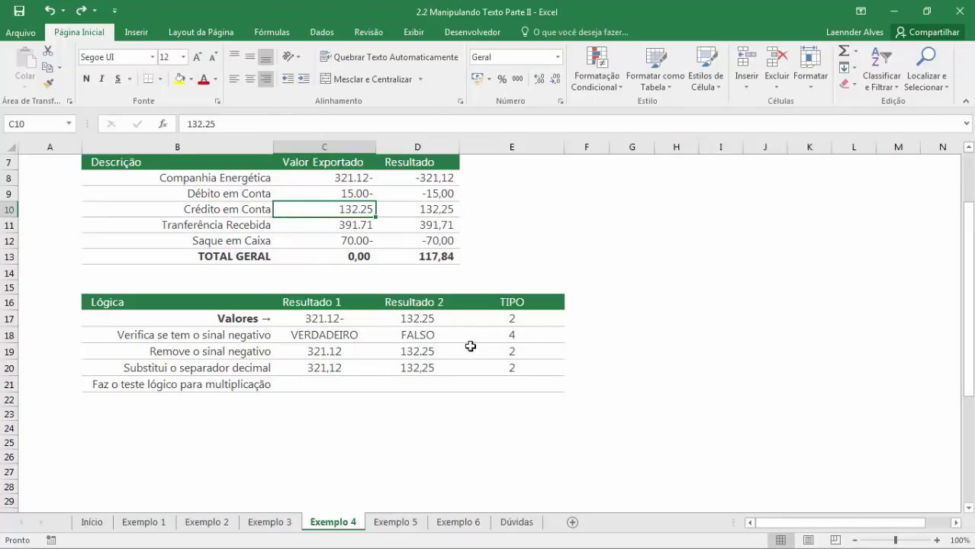
Enter the formula =SE(C18;C20*-1;C20*1) in C21 for the logical multiplication test.
click(338, 384)
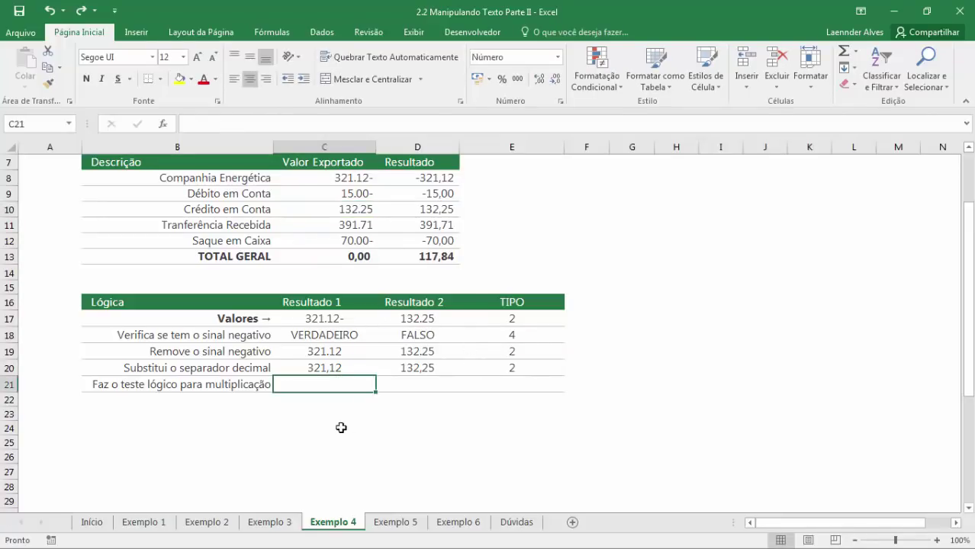
text(=se)
key(BackSpace)
key(BackSpace)
text(se)
key(Tab)
click(336, 335)
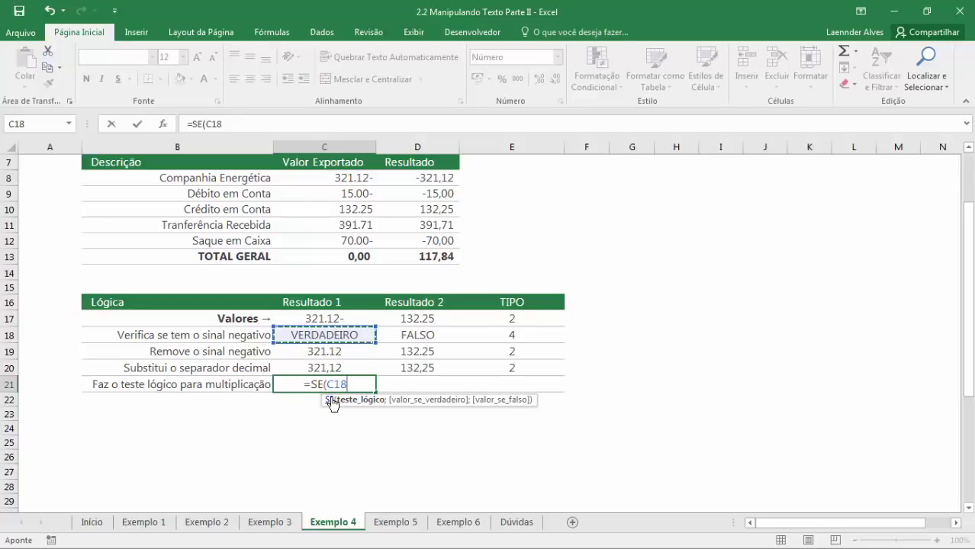
text(;)
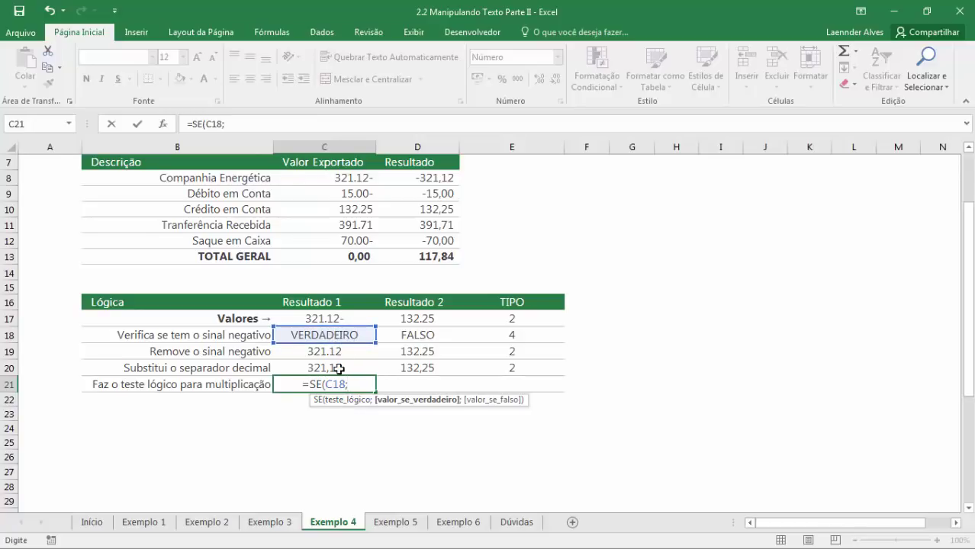
click(338, 370)
text(*-1)
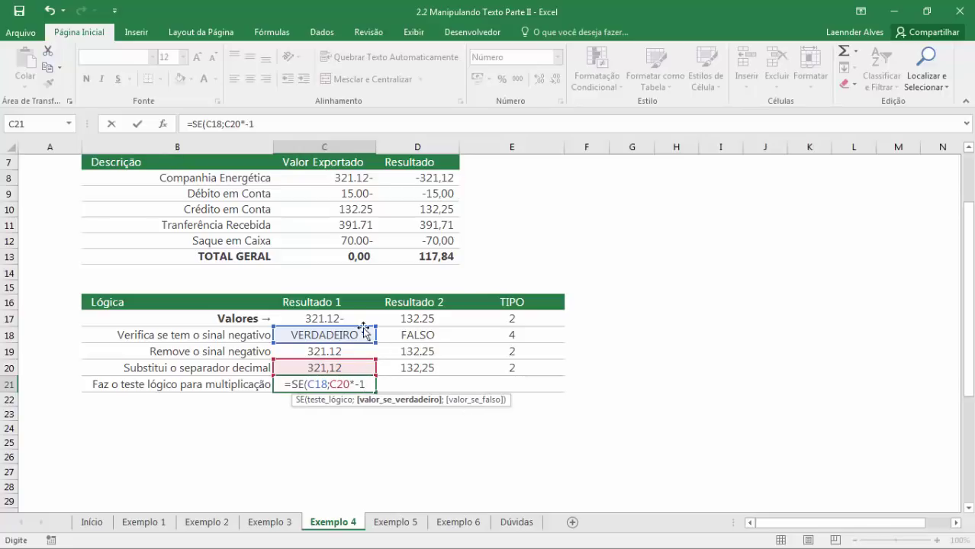
text(;)
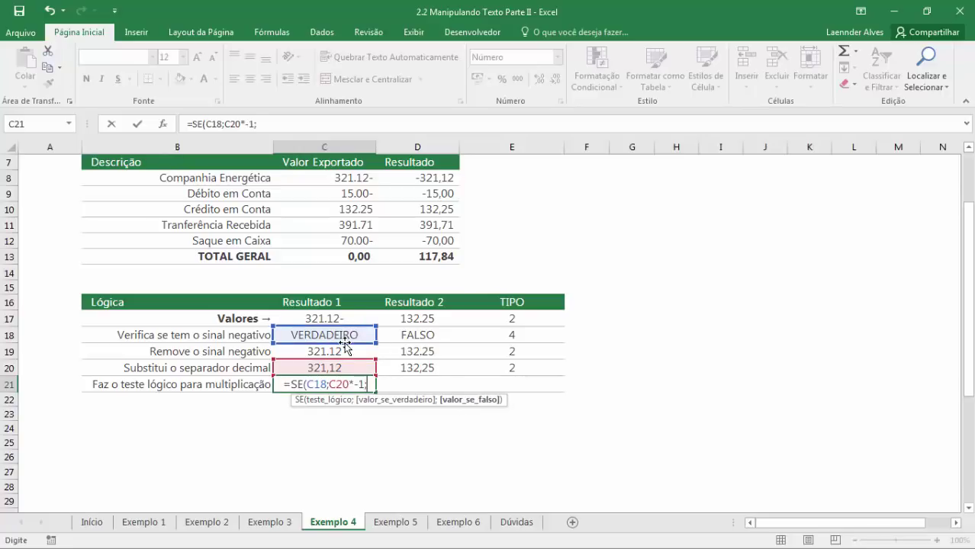
click(348, 368)
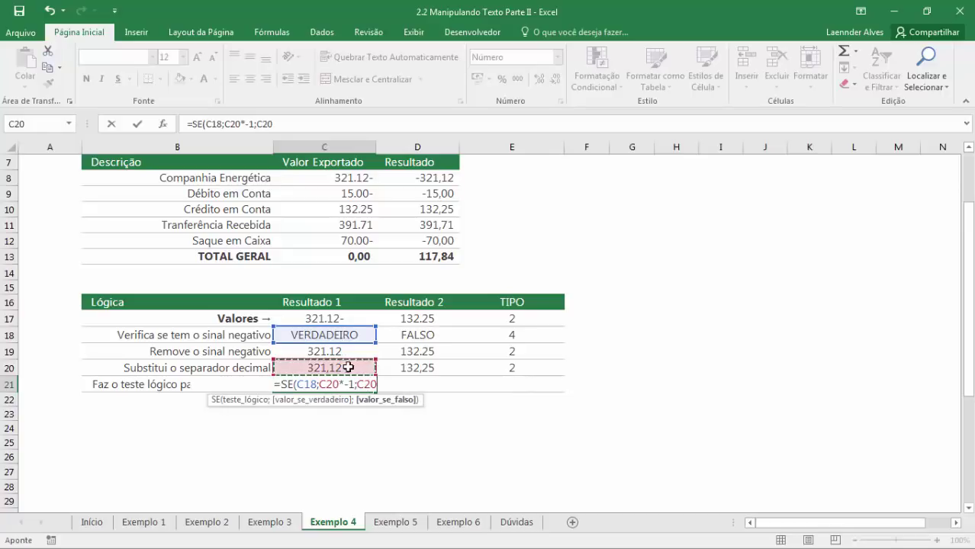
text(*1)
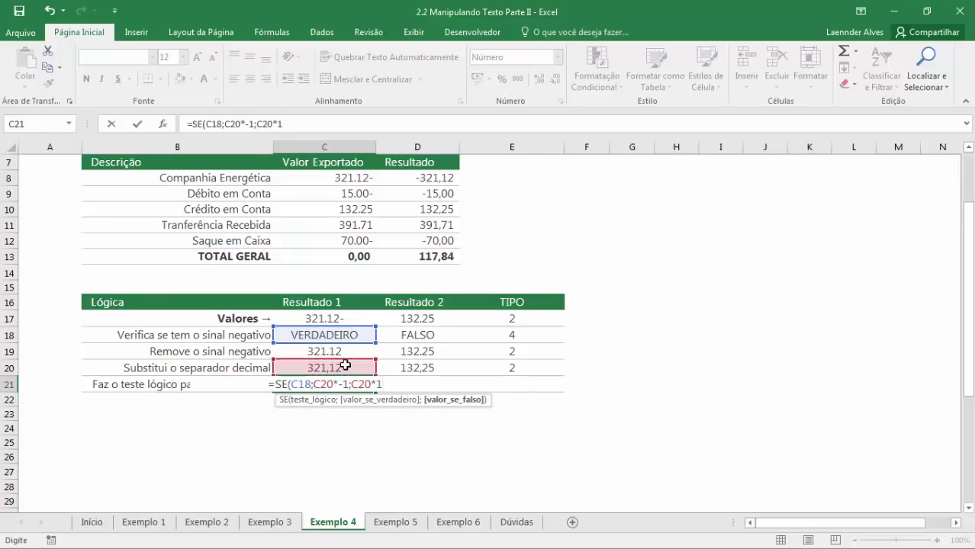
text())
key(Return)
Copy the SE formula from C21 into D21 under Resultado 2.
key(Up)
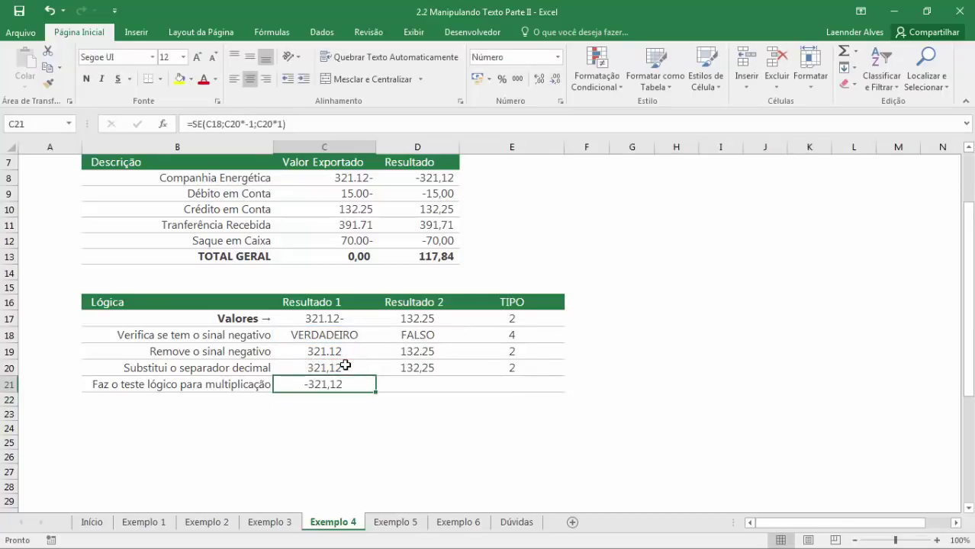
key(ctrl+c)
key(Right)
key(ctrl+v)
key(Right)
key(Left)
key(Right)
key(Left)
Compare the row 21 results with the tests in C18 and D18, and examine the true-value argument in C21's formula.
click(324, 388)
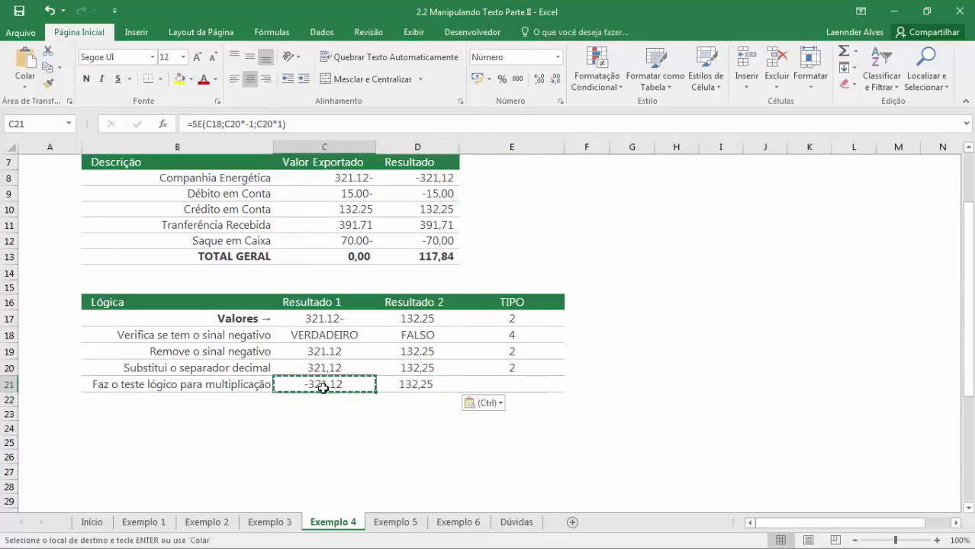
click(352, 334)
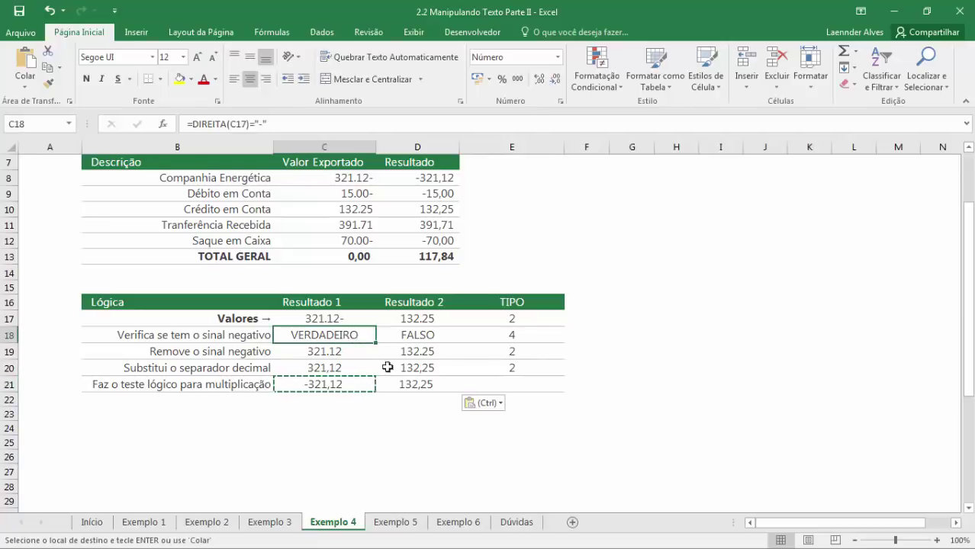
click(413, 386)
click(424, 332)
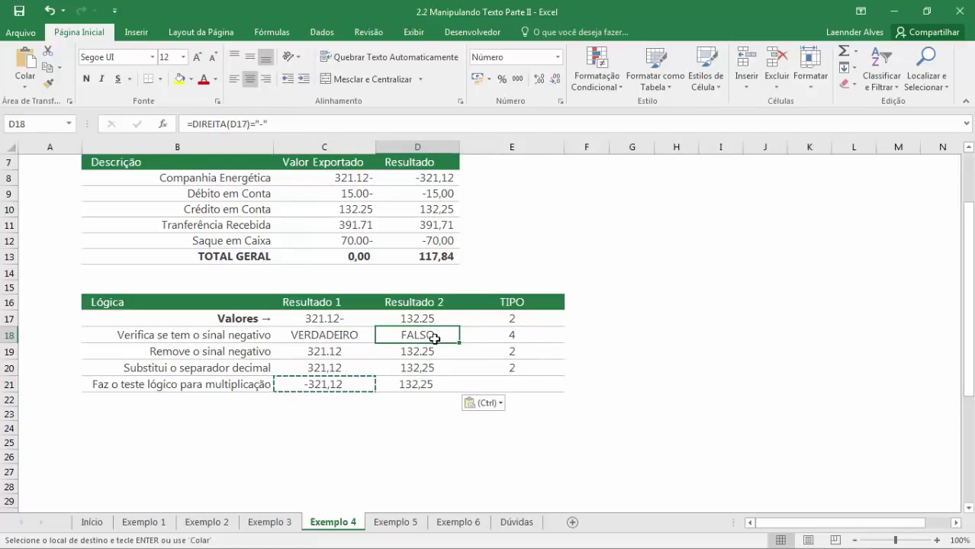
click(353, 384)
double_click(347, 385)
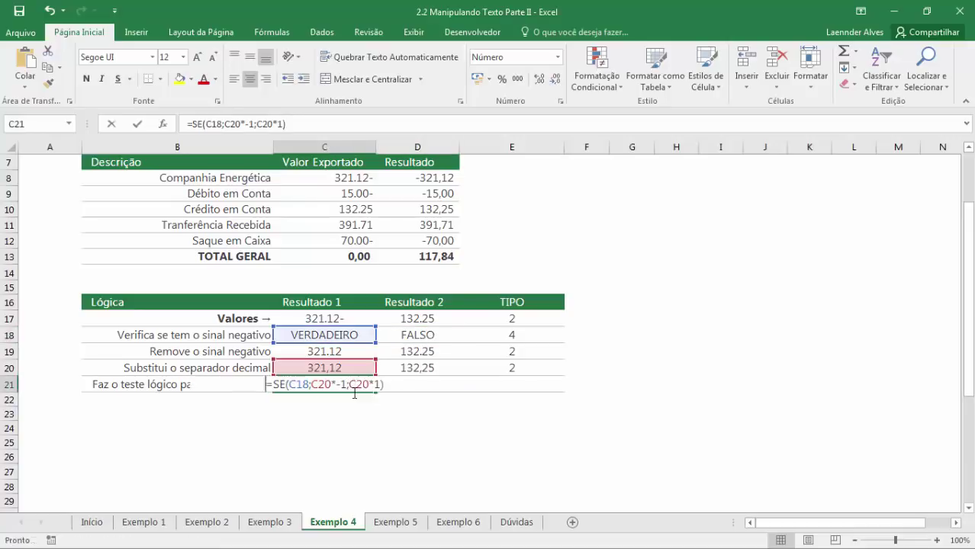
drag(322, 390, 319, 388)
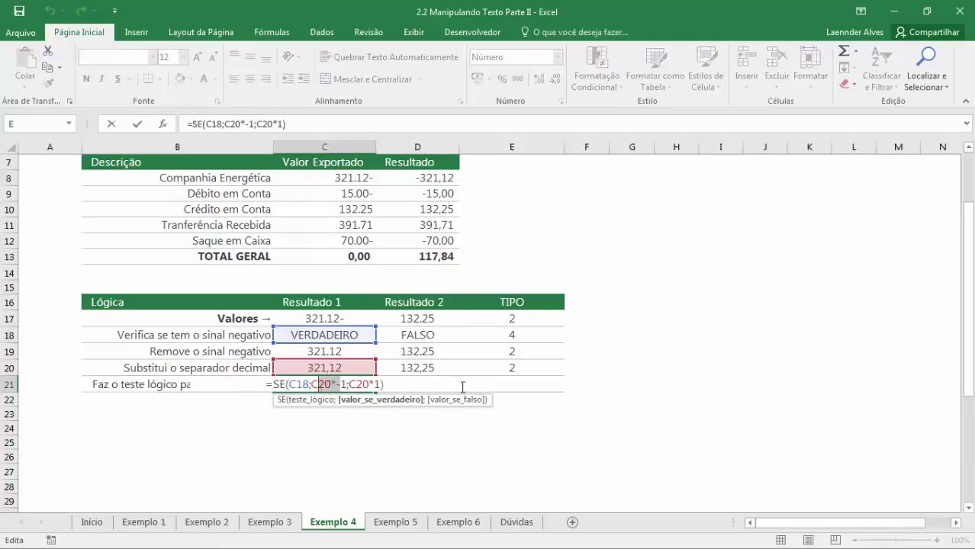
key(Escape)
Copy the TIPO formula from E20 into E21 and check which cell it references.
click(569, 388)
click(521, 373)
key(ctrl+c)
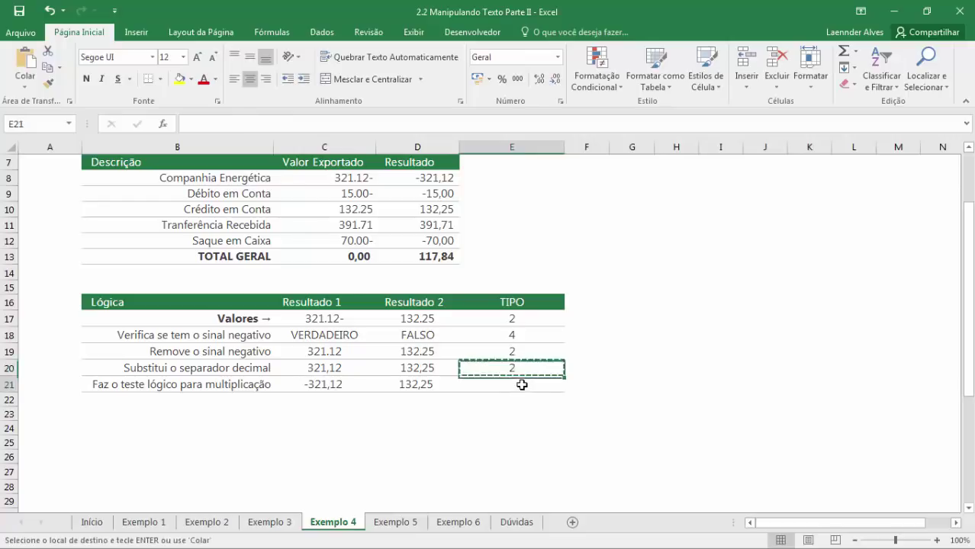
click(521, 385)
key(ctrl+v)
double_click(523, 388)
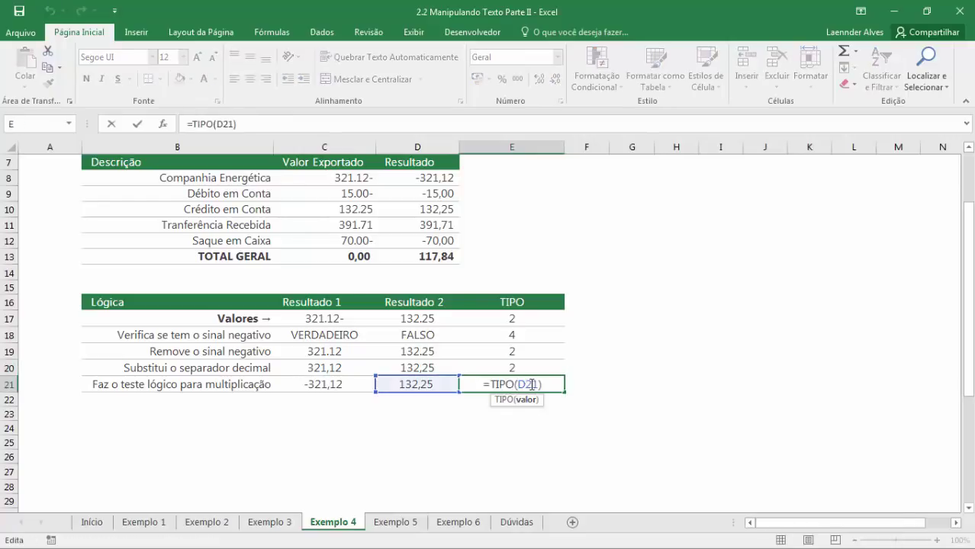
key(Escape)
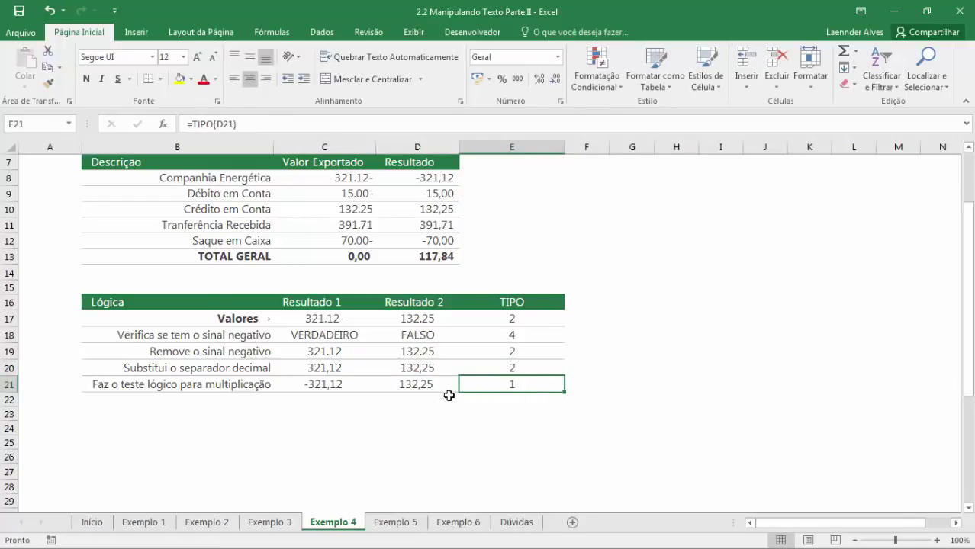
Test-sum C21:D21 with SOMA in F21, and delete the test formula.
click(569, 386)
text(=SOM)
key(Tab)
key(Left)
key(Left)
key(Left)
key(shift+Right)
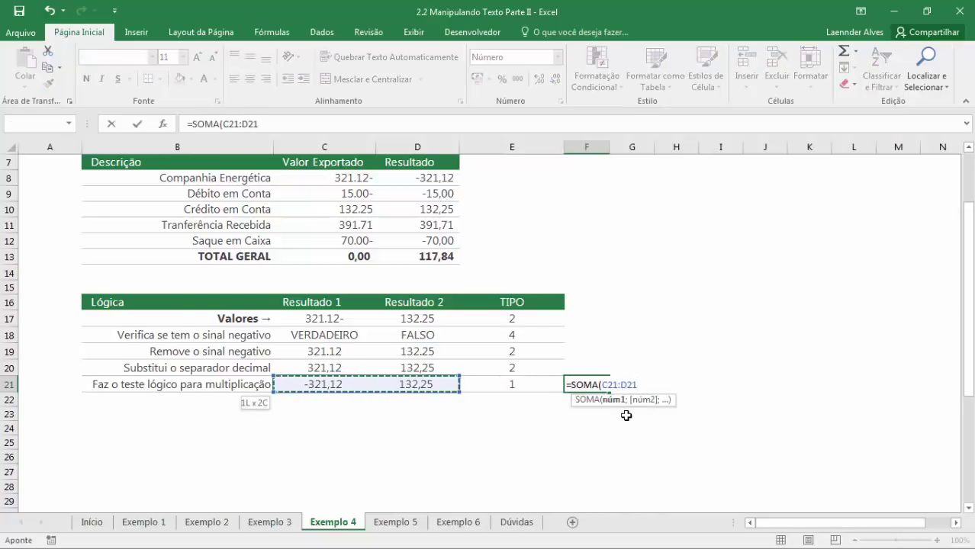
key(Return)
key(Up)
key(Delete)
Review the formulas in rows 20 and 21 of the Lógica table and the source values in row 17.
key(Left)
key(Left)
key(F2)
key(Escape)
key(Left)
key(F2)
key(Escape)
key(Right)
key(F2)
key(Escape)
key(Left)
key(F2)
key(Escape)
key(Right)
key(Left)
key(Up)
key(F2)
key(Escape)
key(Right)
key(F2)
key(Escape)
key(Up)
key(Up)
key(Up)
key(Up)
key(Left)
key(Down)
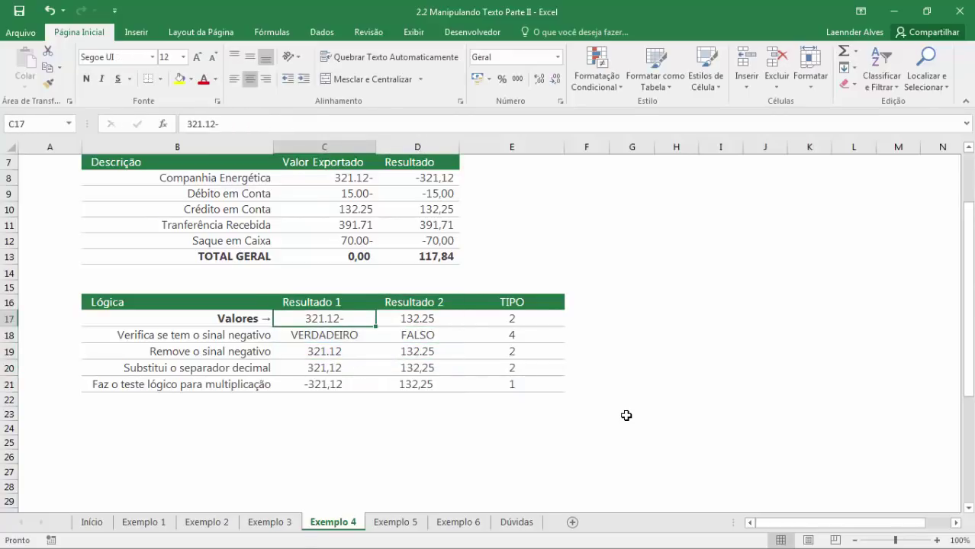
key(Right)
key(Down)
key(Down)
key(Down)
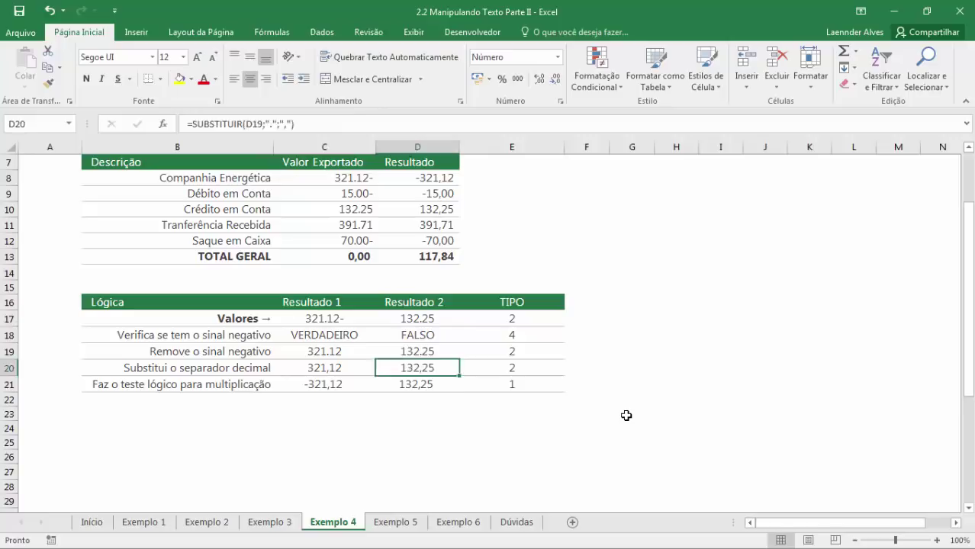
Examine the complete SE formula in C21 by highlighting everything after its equals sign, leaving it unedited.
key(Left)
key(Down)
key(F2)
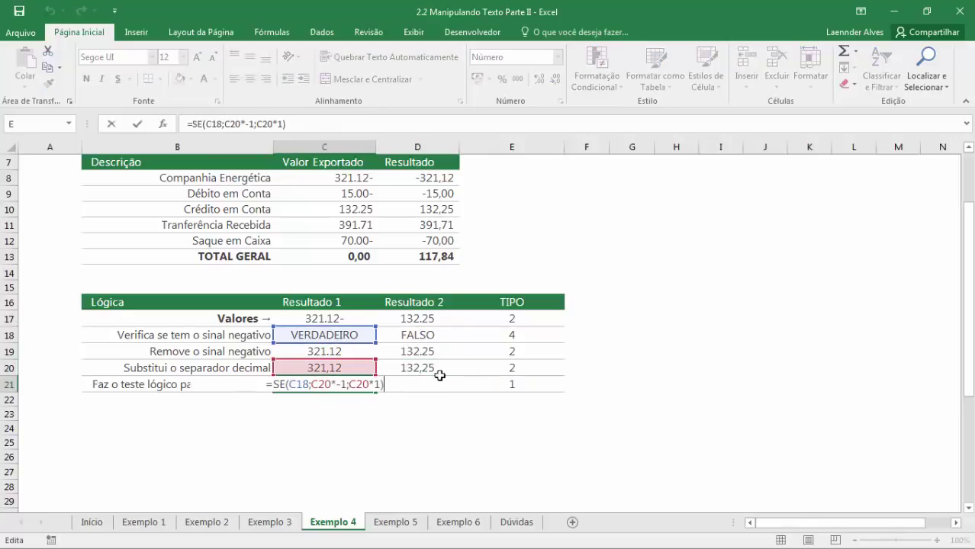
key(shift+Left)
key(shift+Left)
key(shift+Left)
key(shift+Left)
key(shift+Left)
key(shift+Left)
key(shift+Left)
key(shift+Left)
key(shift+Left)
key(shift+Left)
key(shift+Left)
key(shift+Left)
key(shift+Left)
key(shift+Left)
key(shift+Left)
key(shift+Left)
key(shift+Left)
key(shift+Left)
key(shift+Left)
key(shift+Left)
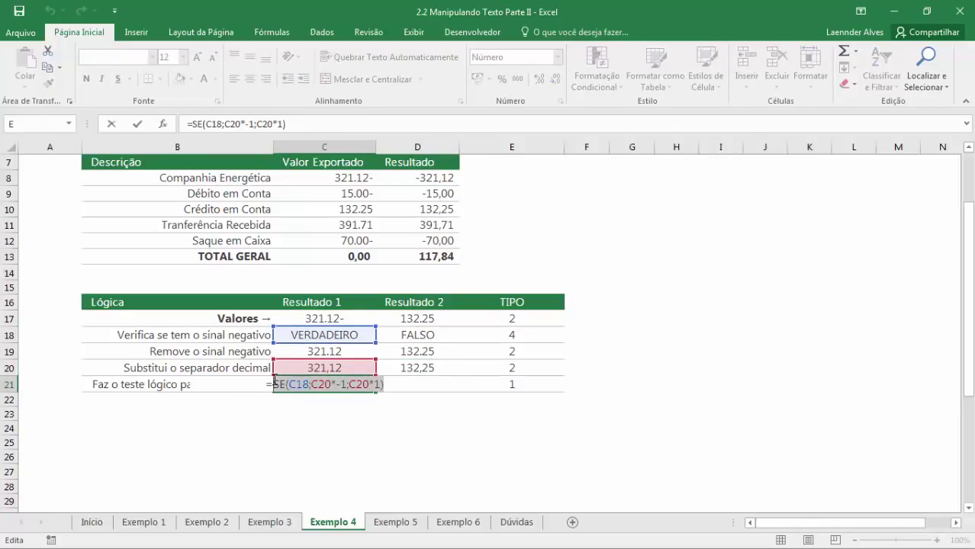
key(Escape)
Duplicate the Resultado column D7:D13 into E7:E13 and clear the copied contents of E8:E13.
click(492, 179)
scroll(474, 191, up, 2)
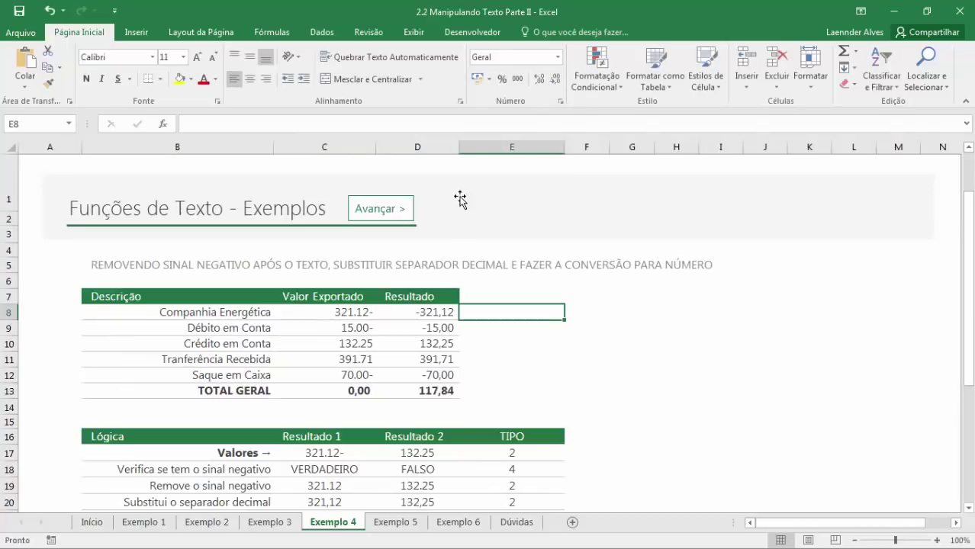
drag(418, 300, 418, 391)
key(ctrl+c)
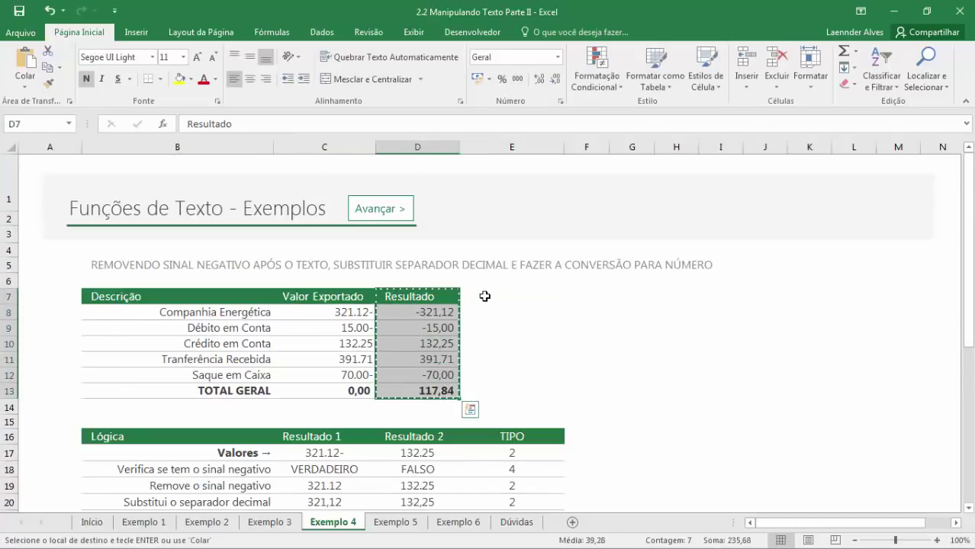
click(482, 296)
key(ctrl+v)
scroll(503, 285, down, 1)
drag(506, 226, 507, 298)
key(Delete)
Copy the formula text from C21 into E8 so that it reads =SE(C18;C20*-1;C20*1).
click(508, 222)
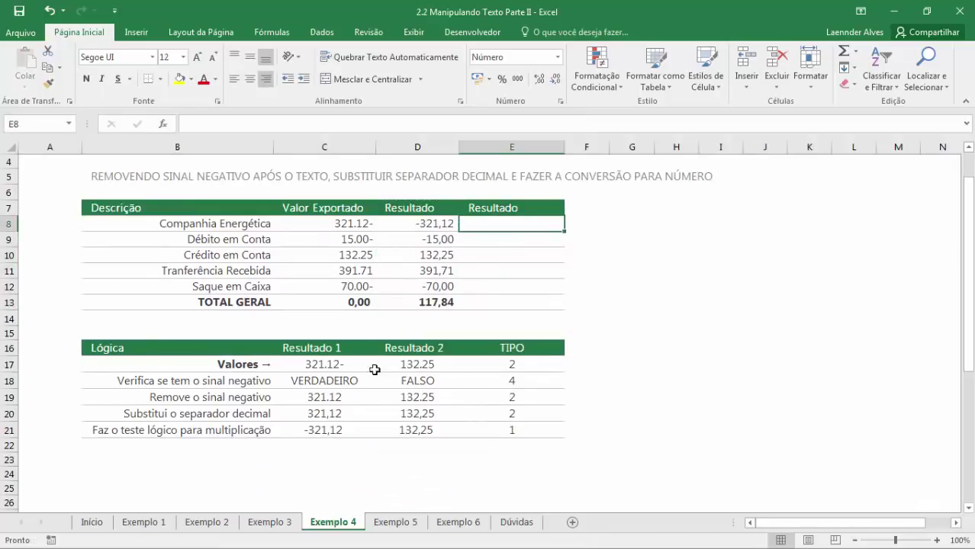
click(340, 368)
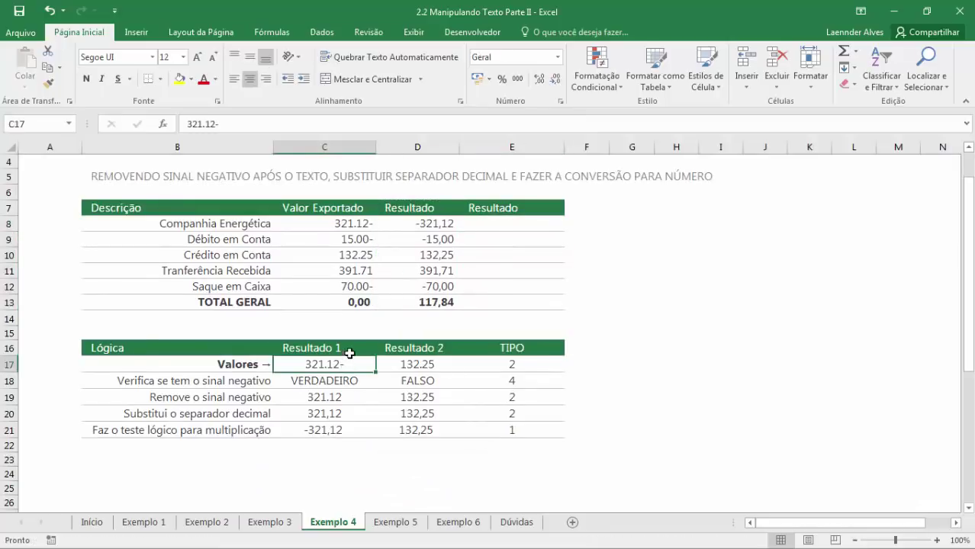
double_click(347, 430)
drag(329, 430, 273, 430)
key(ctrl+c)
key(Escape)
click(497, 215)
click(498, 221)
key(ctrl+v)
click(453, 221)
text(=)
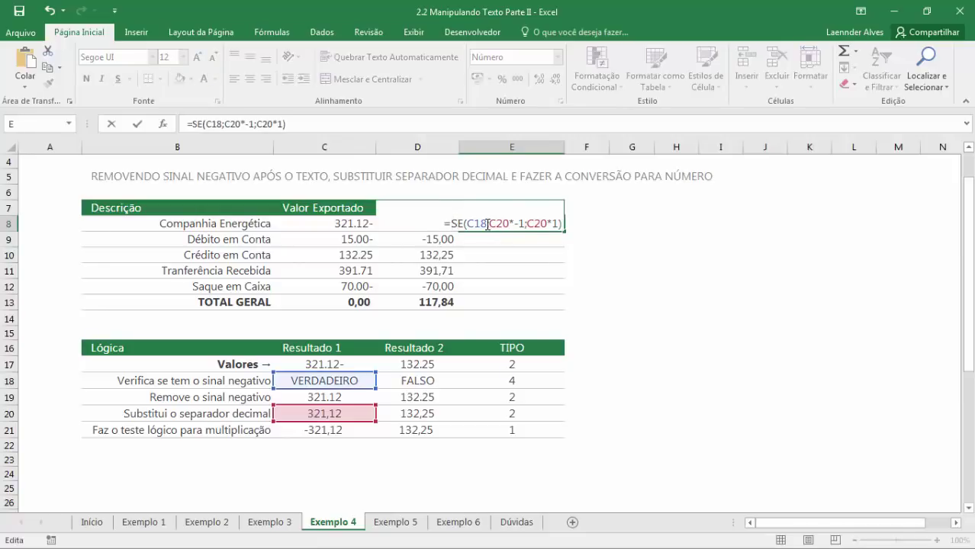
key(Return)
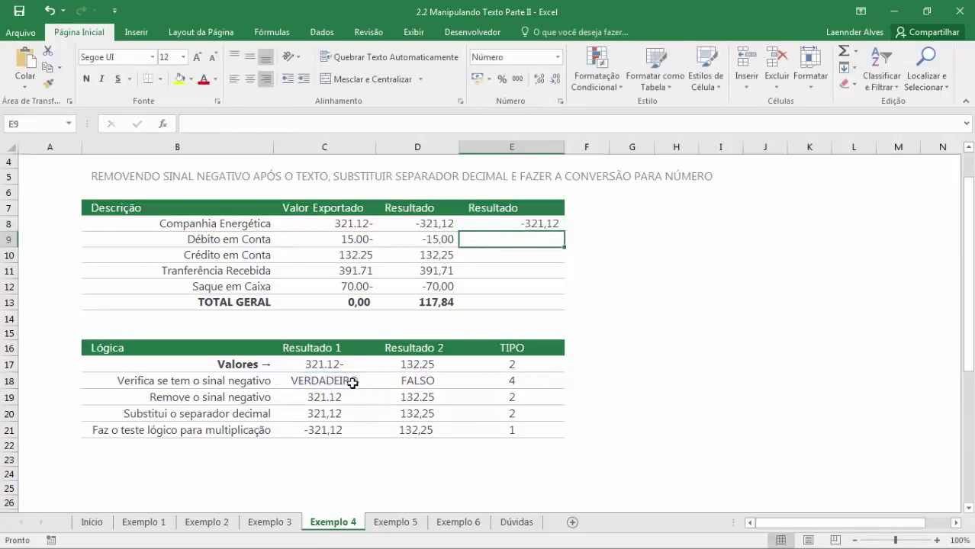
Replace the C18 reference in E8's formula with the test DIREITA(C17)="-" copied from C18.
double_click(372, 382)
drag(374, 381, 291, 377)
click(549, 221)
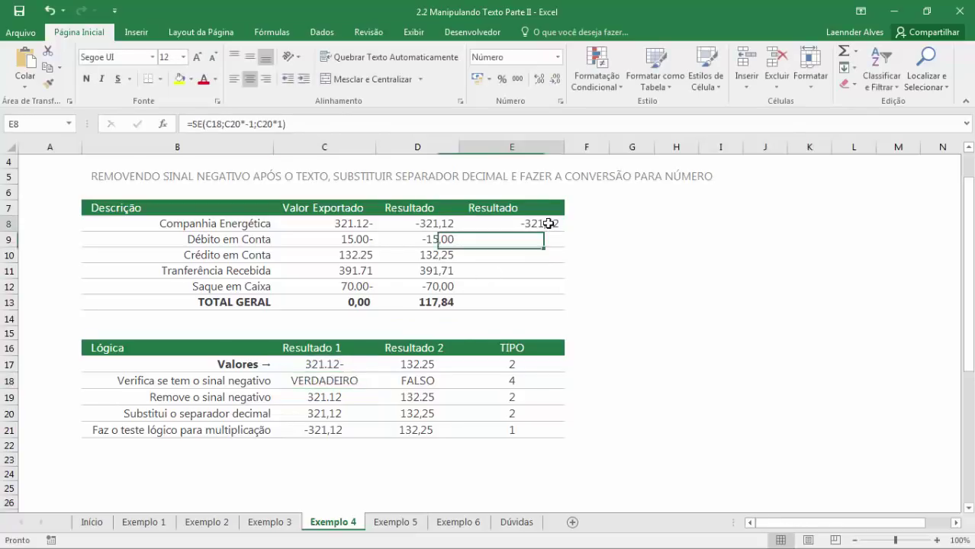
double_click(548, 224)
drag(485, 224, 465, 225)
key(ctrl+v)
key(ctrl+z)
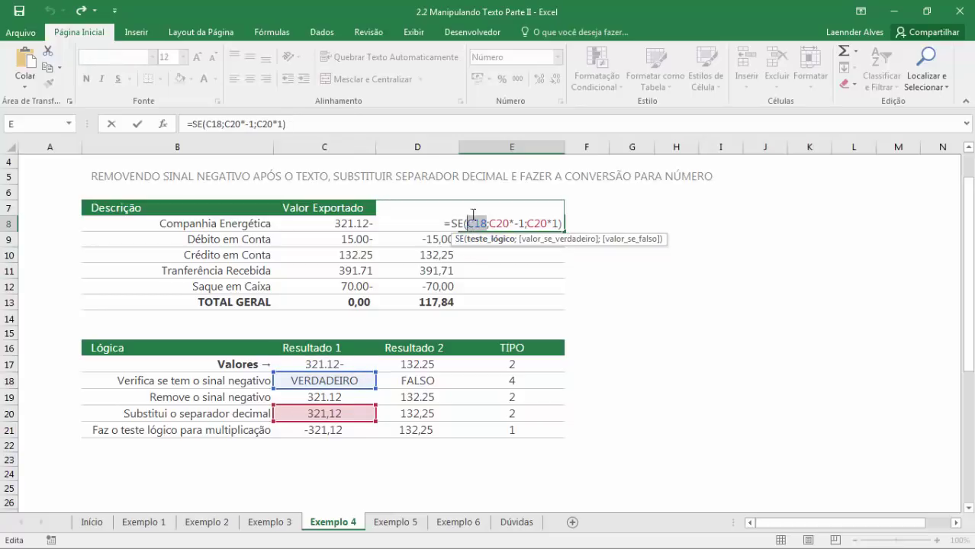
key(ctrl+v)
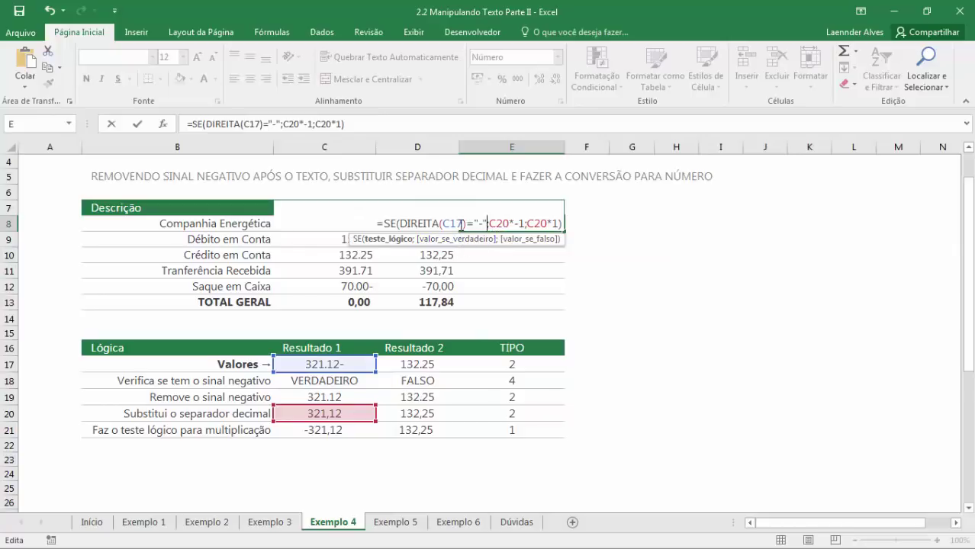
Replace both C20 references in E8's formula with SUBSTITUIR(C19;".";",") copied from C20.
click(332, 416)
double_click(332, 416)
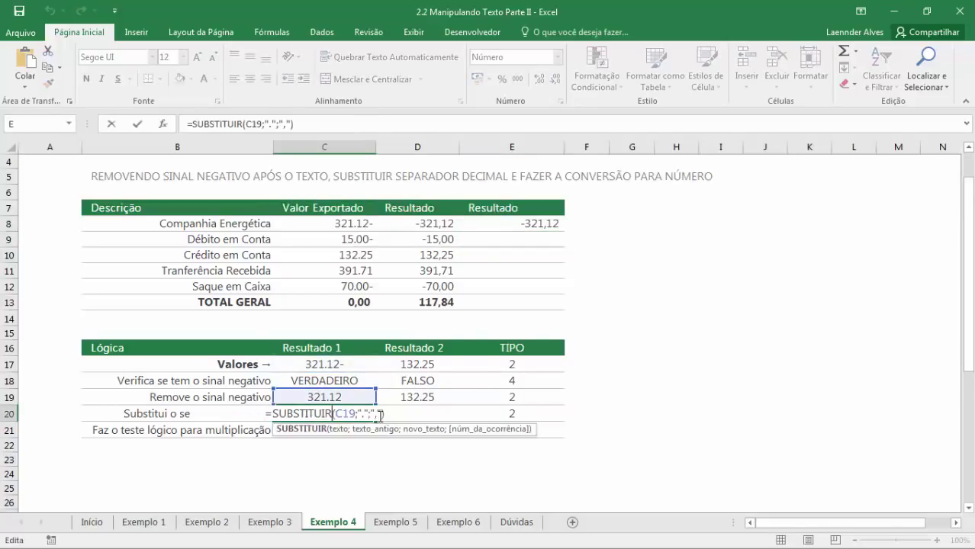
drag(388, 414, 272, 415)
key(ctrl+c)
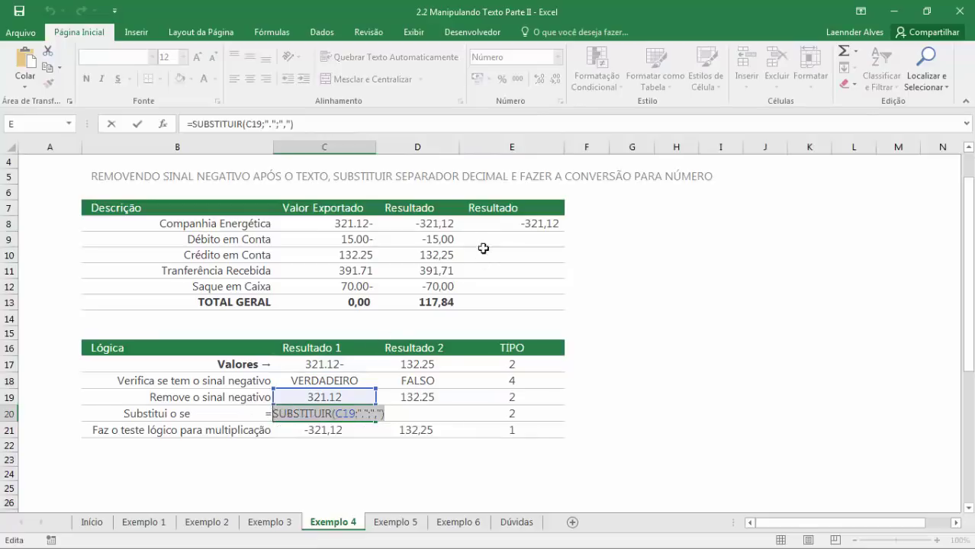
key(Escape)
click(511, 225)
double_click(512, 225)
drag(511, 223, 532, 223)
key(ctrl+v)
key(ctrl+v)
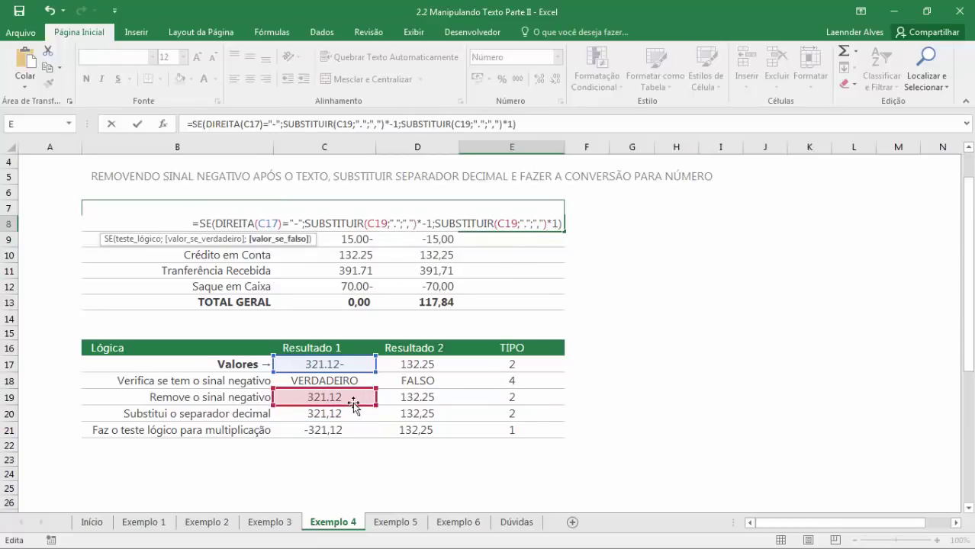
key(Return)
Replace both C19 references in E8's formula with the sign-removing expression copied from C19.
double_click(343, 400)
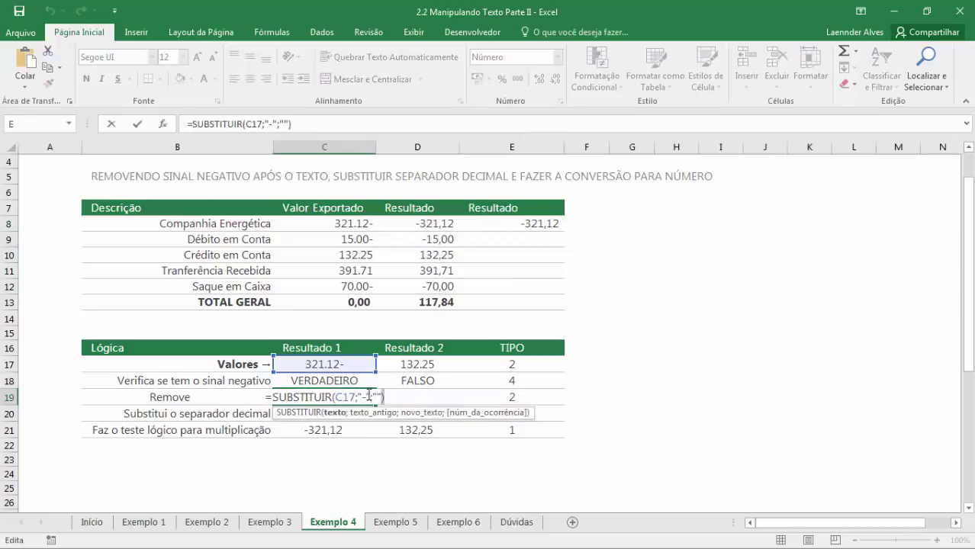
drag(369, 397, 281, 396)
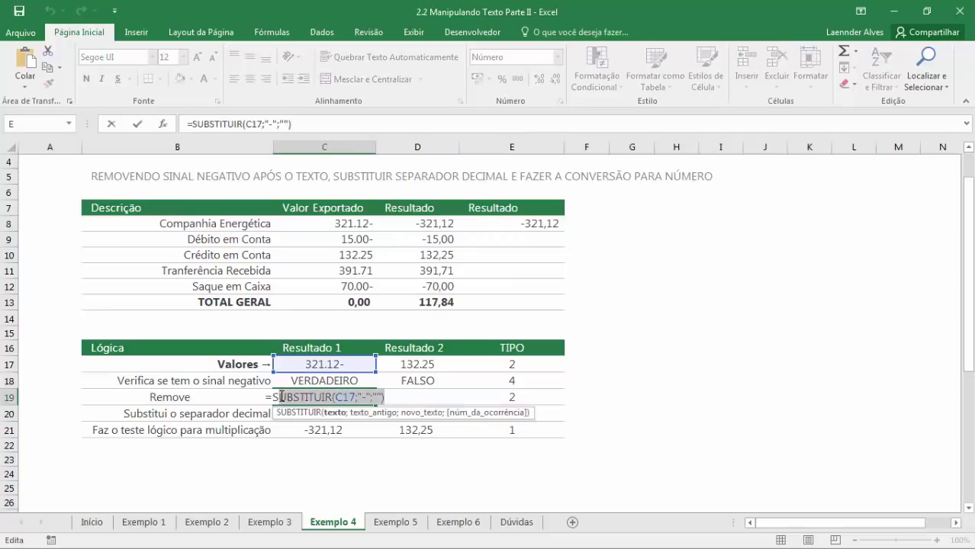
key(Escape)
double_click(522, 222)
drag(385, 225, 366, 224)
key(ctrl+v)
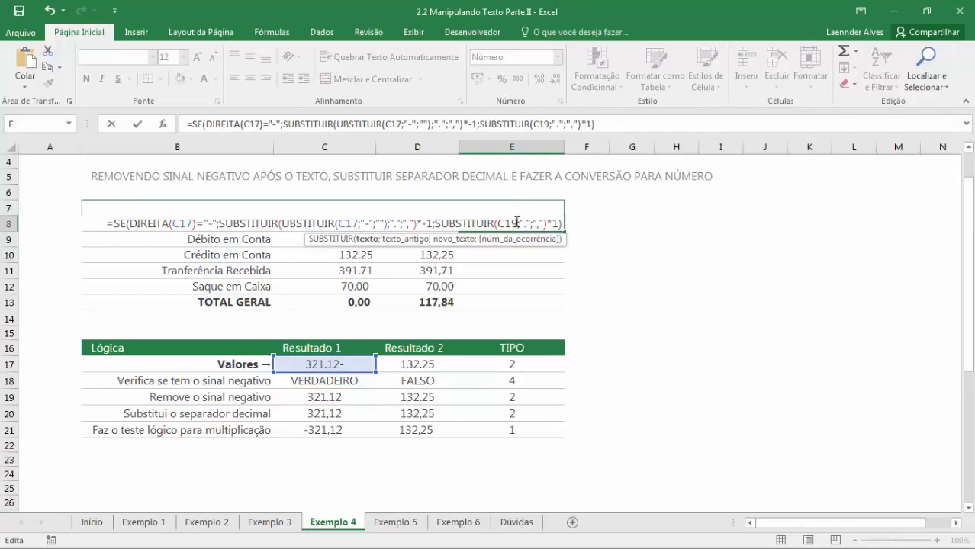
key(ctrl+z)
key(ctrl+v)
drag(505, 222, 498, 223)
key(ctrl+v)
key(Return)
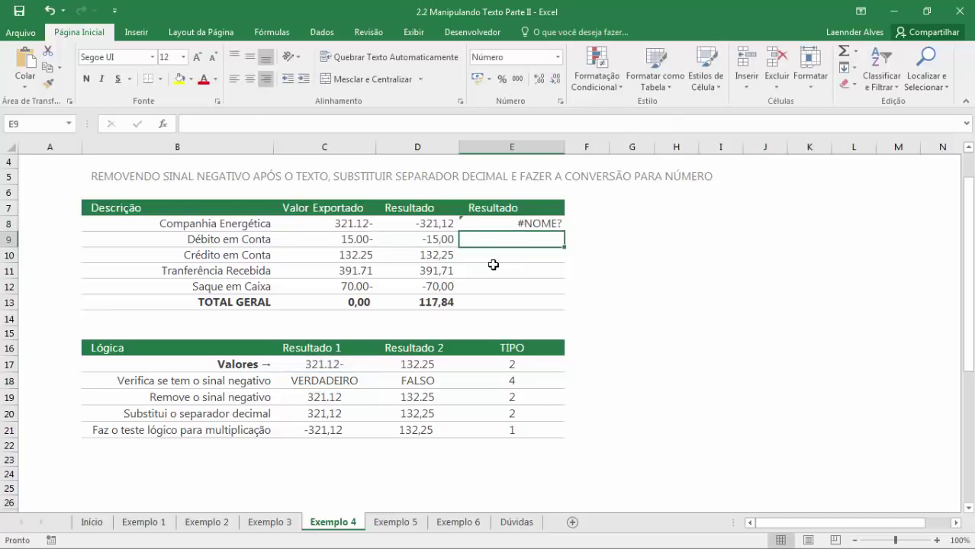
Correct the first nested function name in E8's formula to SUBSTITUIR by adding the missing S.
double_click(546, 221)
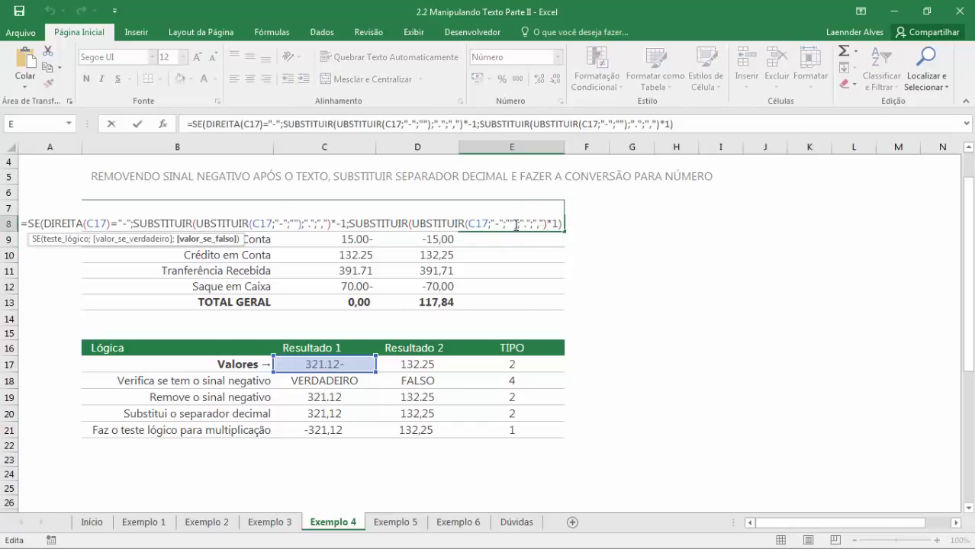
click(200, 222)
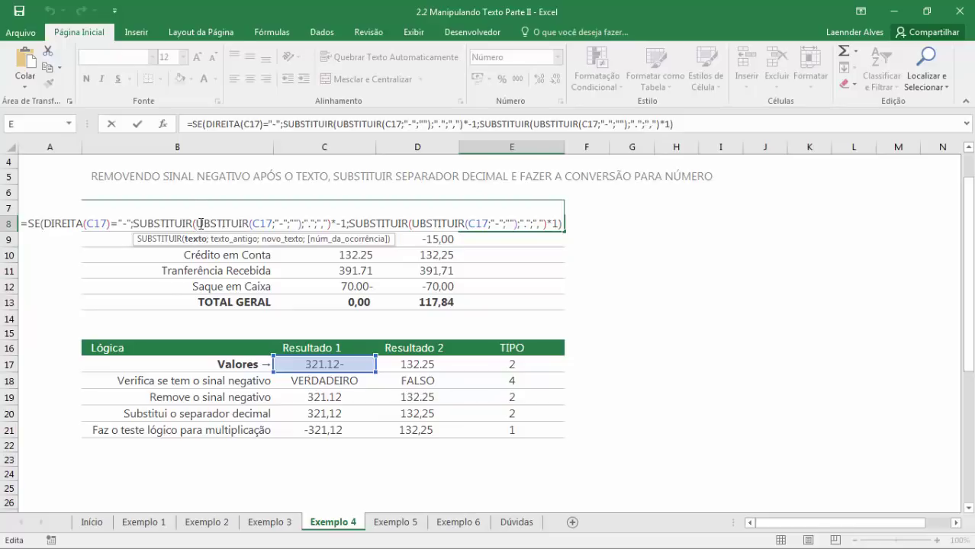
text(s)
key(BackSpace)
text(S)
key(Return)
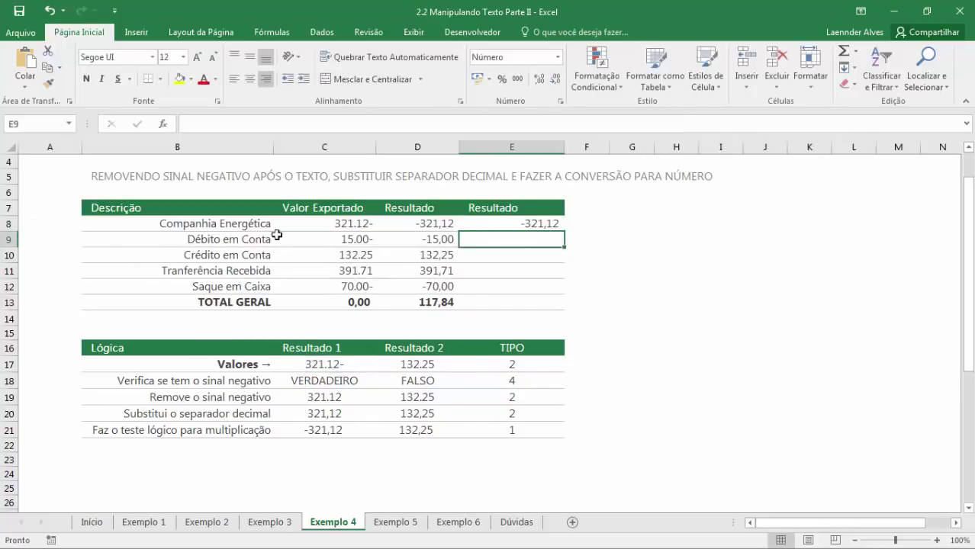
Change all three C17 references in E8's formula to C8, the exported value in the same row.
click(517, 221)
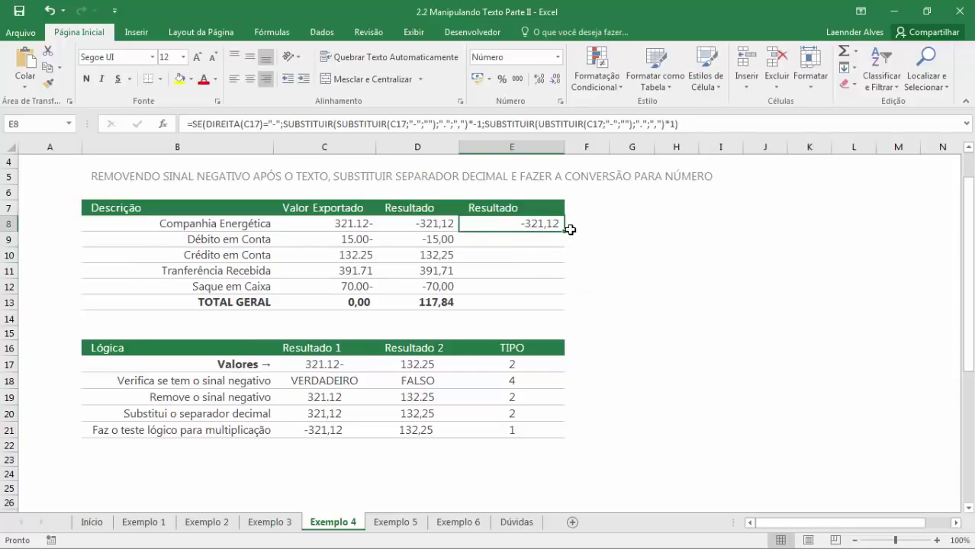
double_click(546, 225)
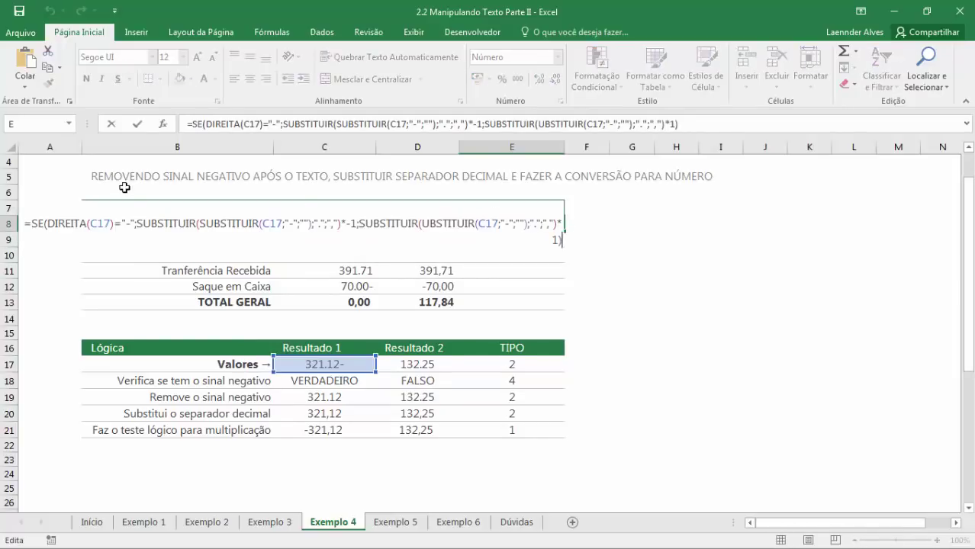
key(Escape)
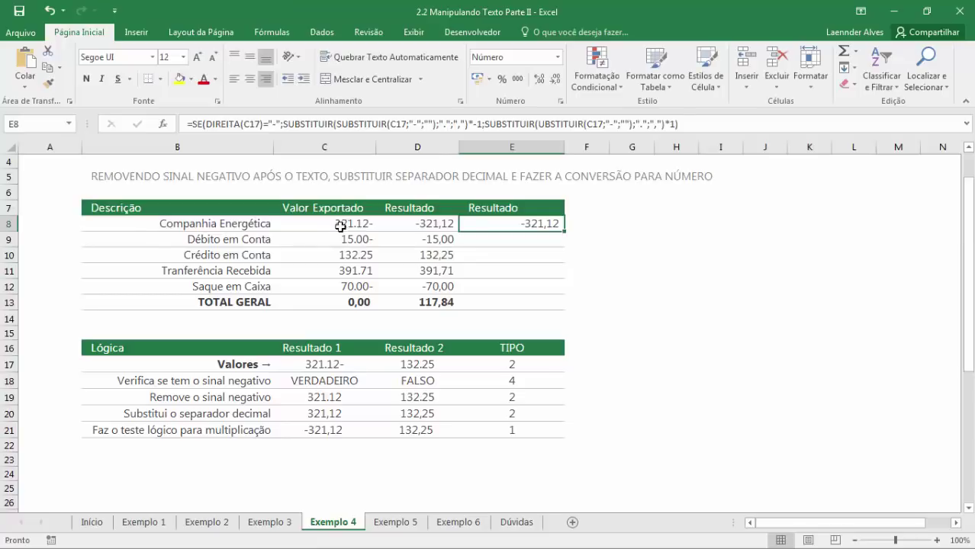
click(339, 224)
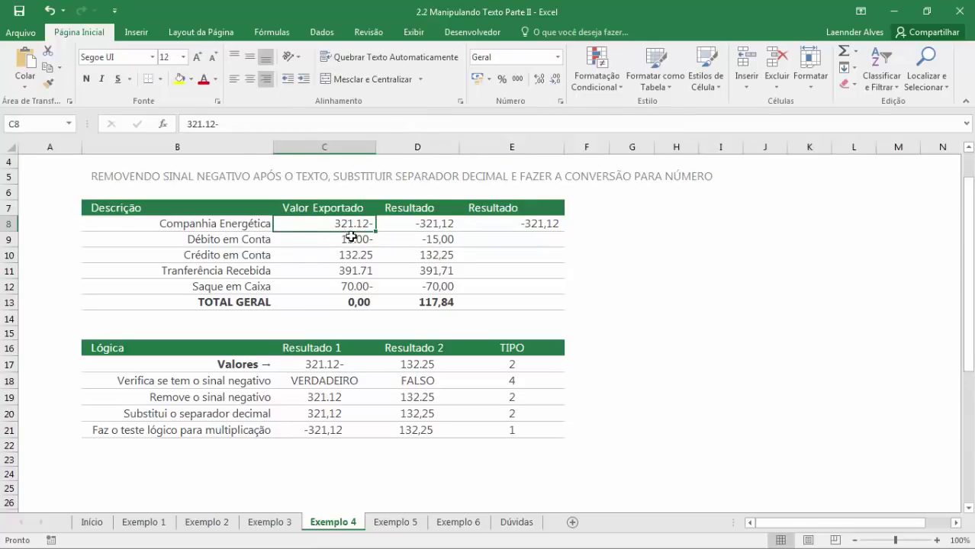
double_click(535, 223)
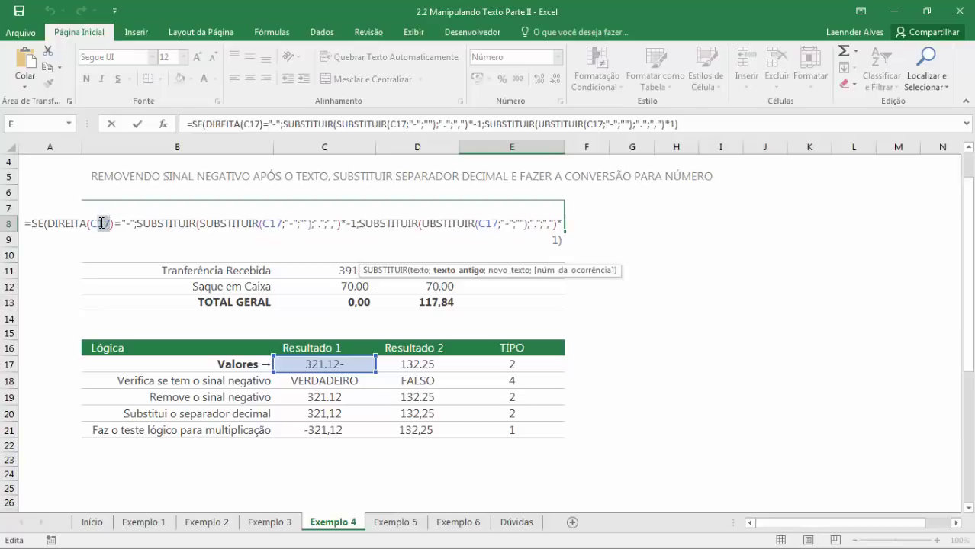
text(C8)
drag(263, 221, 270, 223)
text(8)
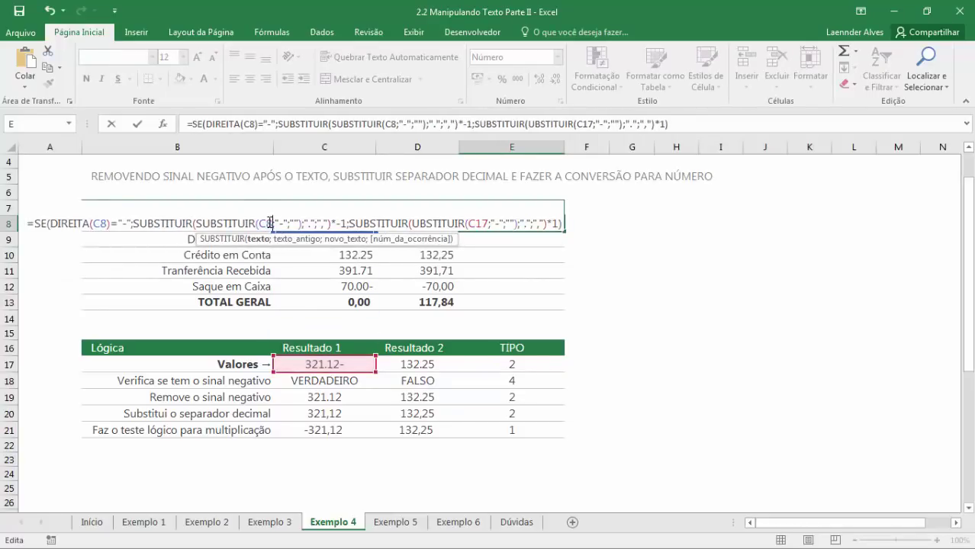
text(8)
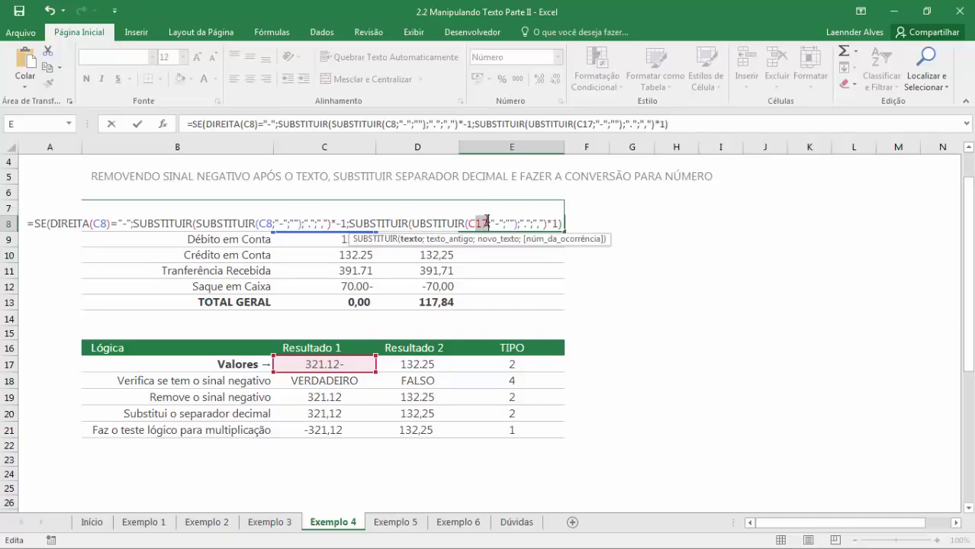
key(Return)
Fill E8's formula down through E12 and inspect the copied formula in E10 without editing it.
key(Up)
key(Up)
click(537, 229)
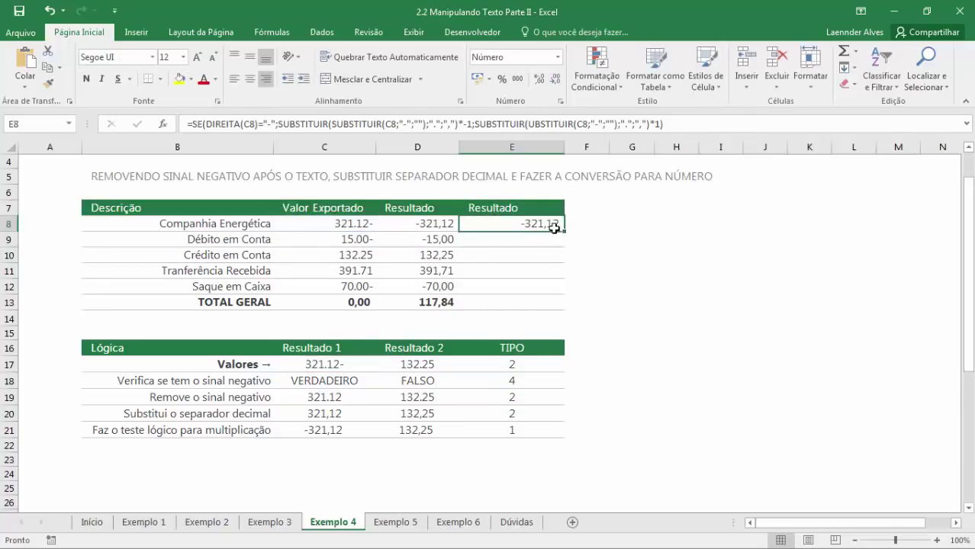
drag(564, 232, 561, 289)
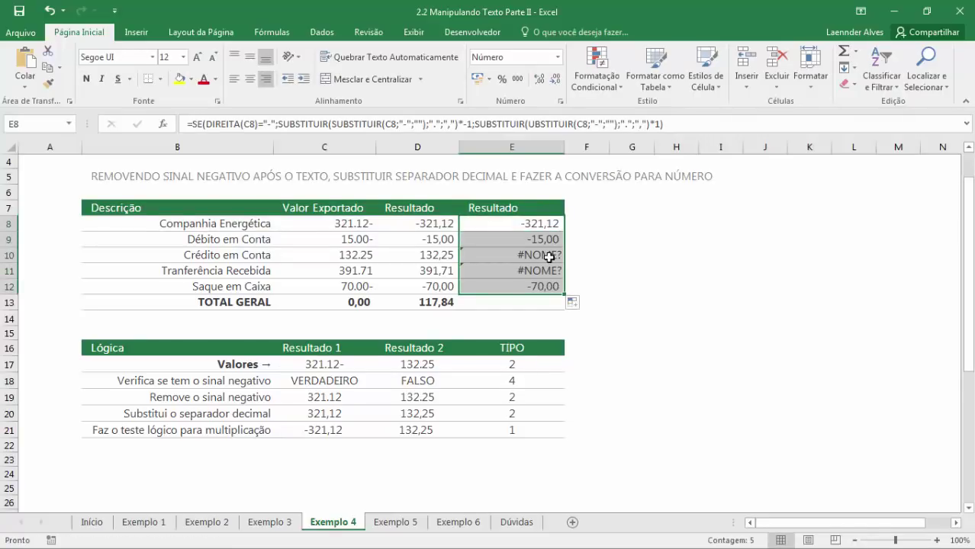
double_click(549, 258)
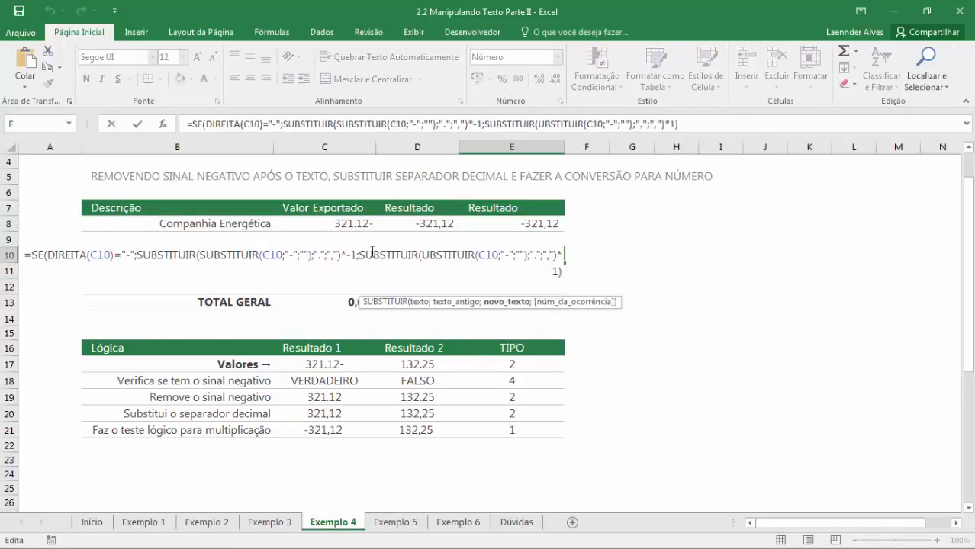
key(Escape)
Correct the second nested UBSTITUIR in E8's formula to SUBSTITUIR.
double_click(540, 226)
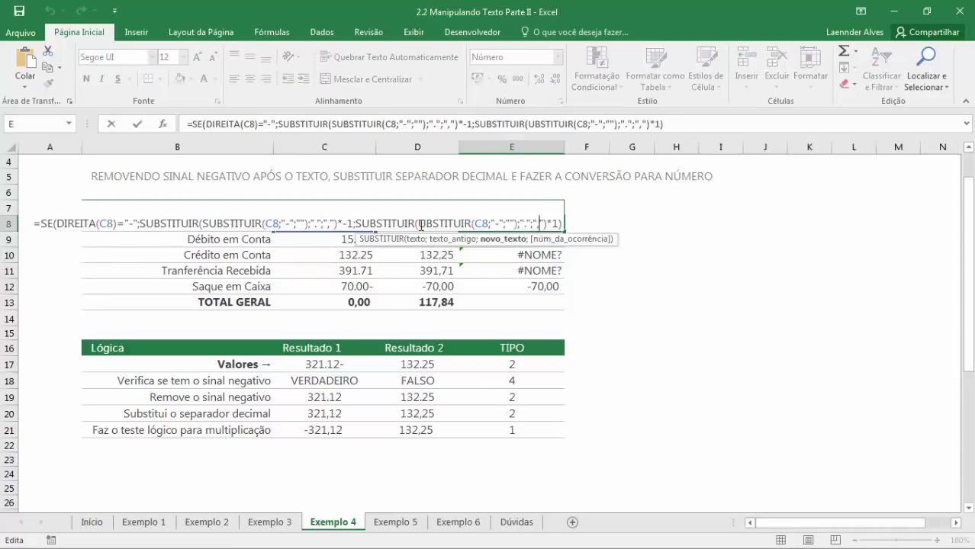
click(201, 223)
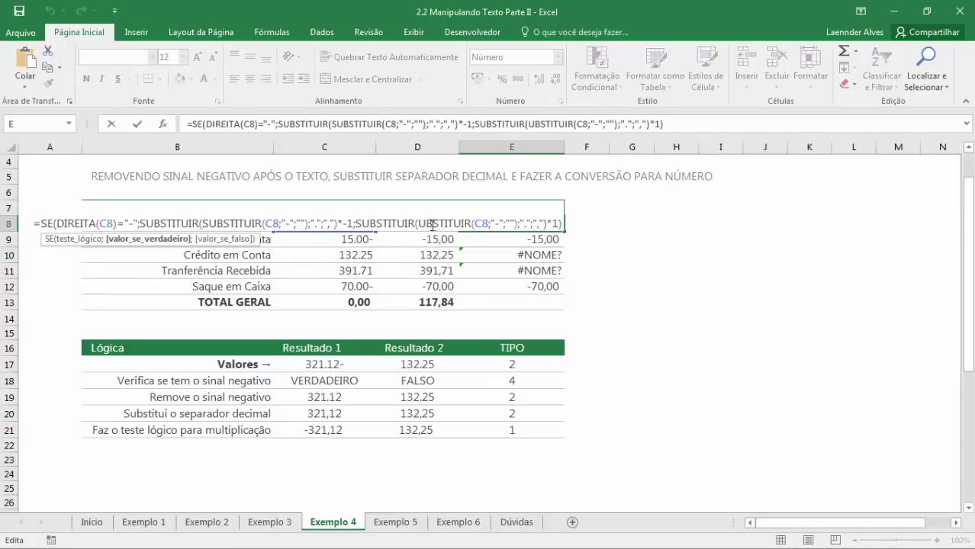
click(423, 223)
text(s)
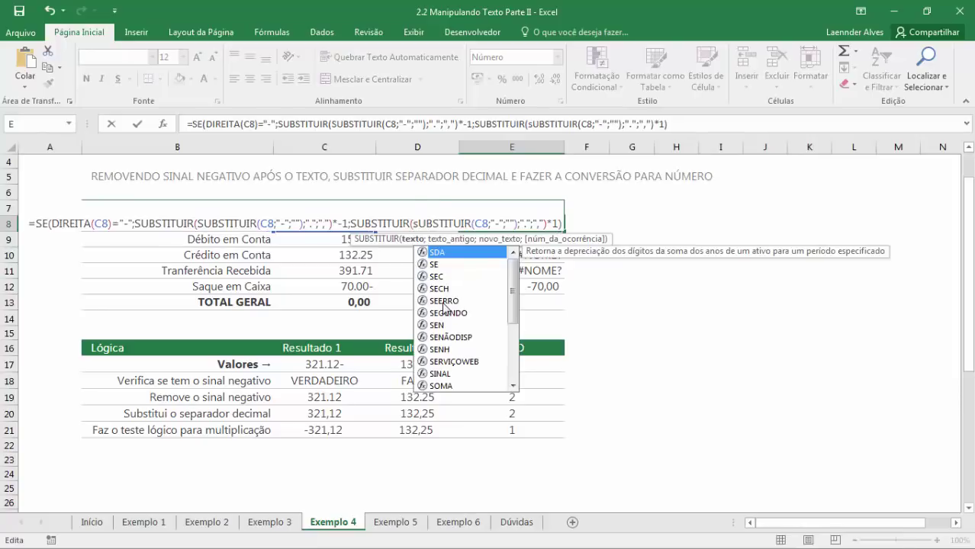
key(Escape)
key(Escape)
Fill the corrected E8 formula down through E13, and clear the extra copy in total cell E13.
drag(565, 231, 569, 310)
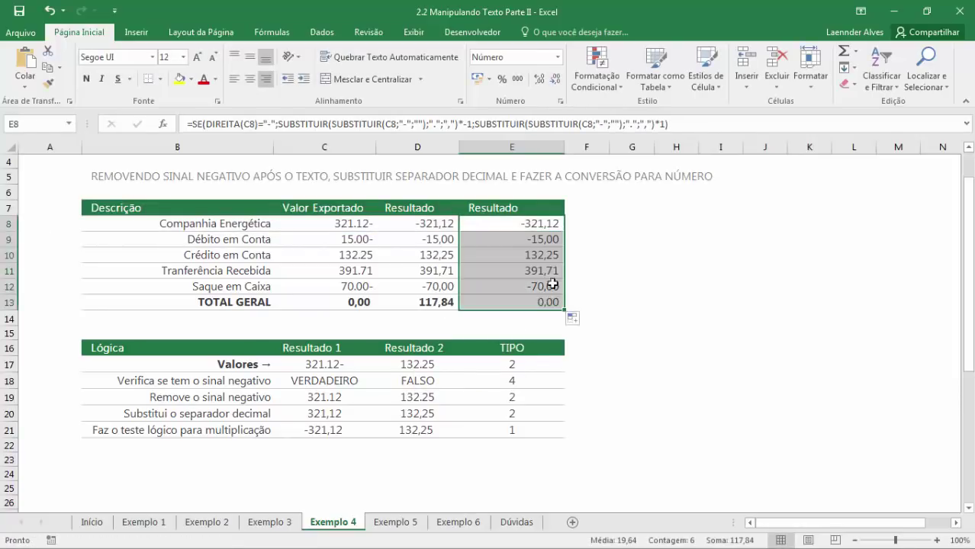
click(548, 301)
key(Delete)
Total the converted values in E13 with a SOMA formula over E8:E12.
click(552, 220)
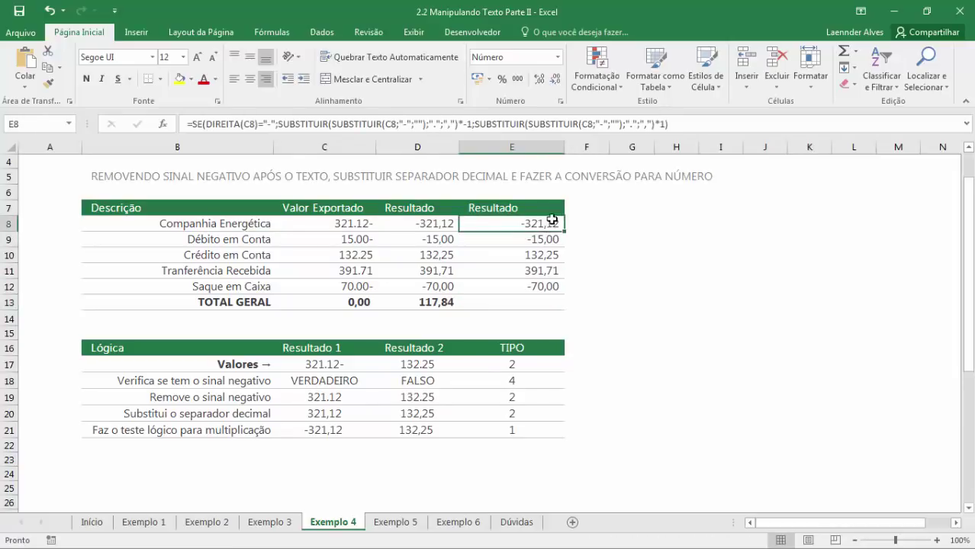
click(550, 302)
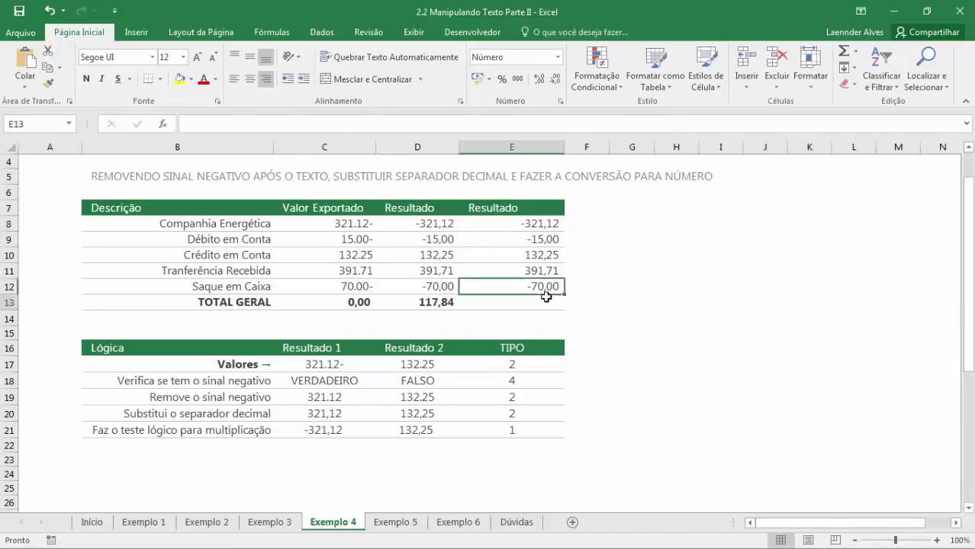
text(=soma()
key(Up)
key(shift+Up)
key(shift+Up)
key(shift+Up)
key(shift+Up)
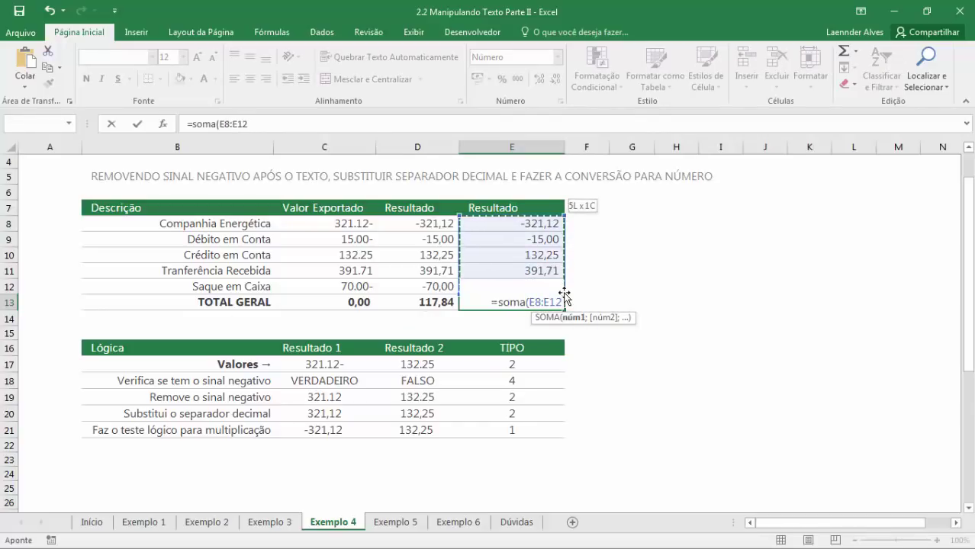
key(Return)
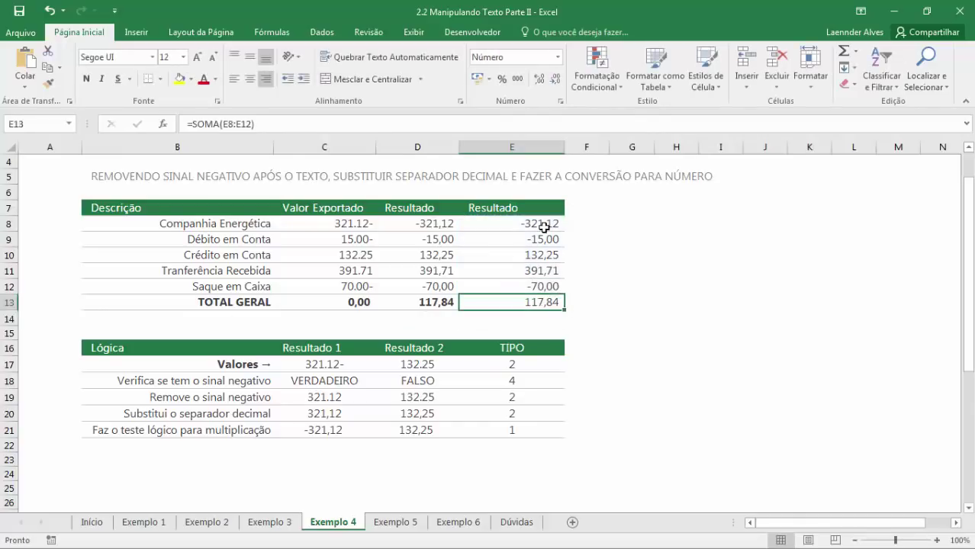
Make the total in E13 bold.
click(86, 80)
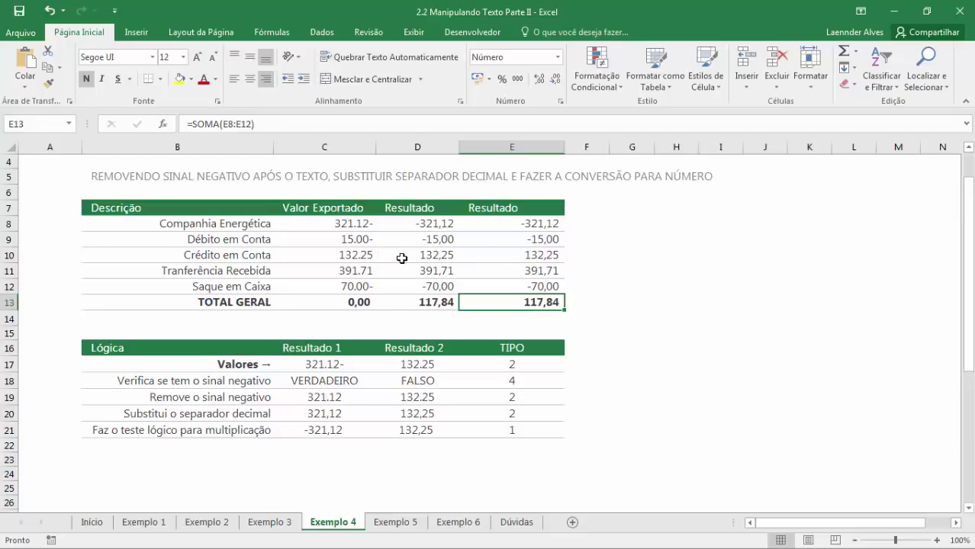
click(402, 259)
Advance to the Exemplo 5 sheet and look over its title-removal tables.
scroll(404, 253, up, 1)
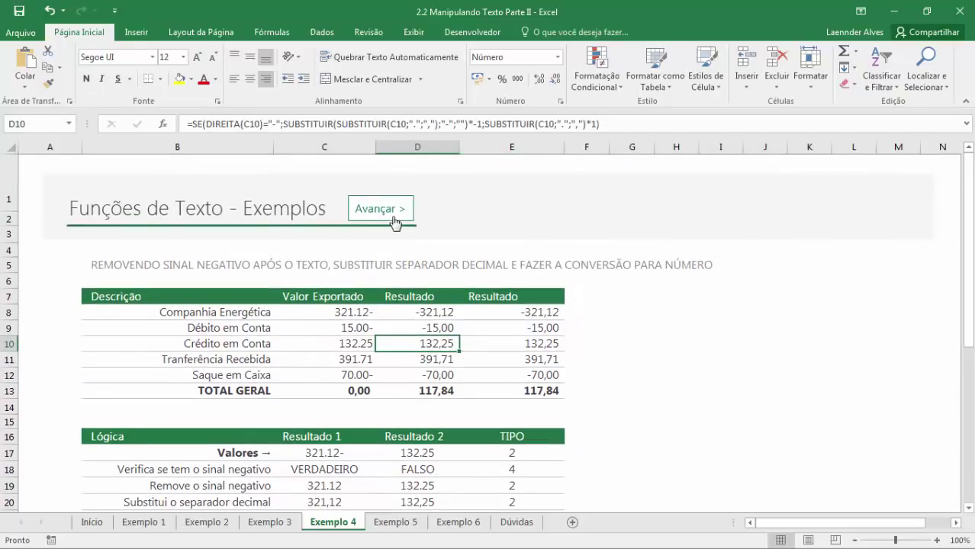
click(394, 221)
scroll(368, 319, down, 1)
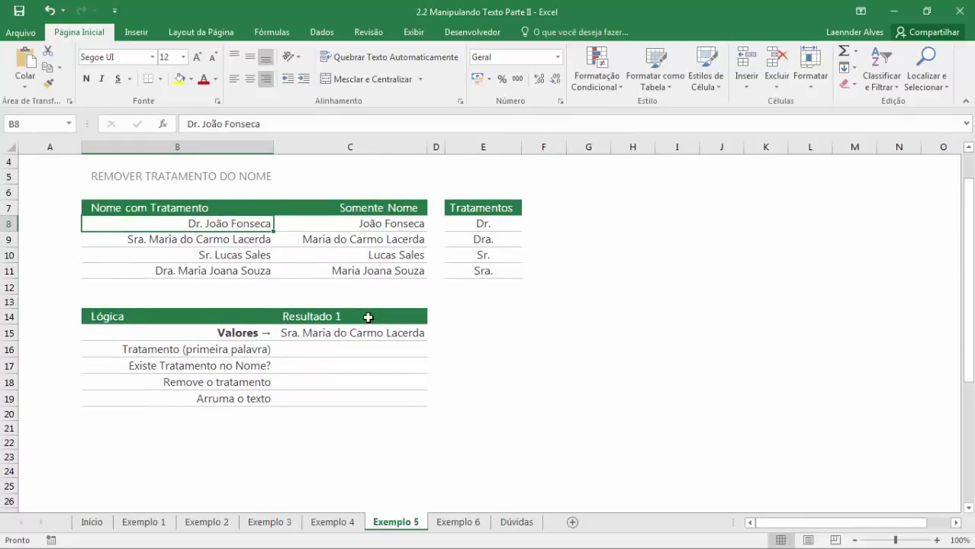
scroll(361, 361, up, 1)
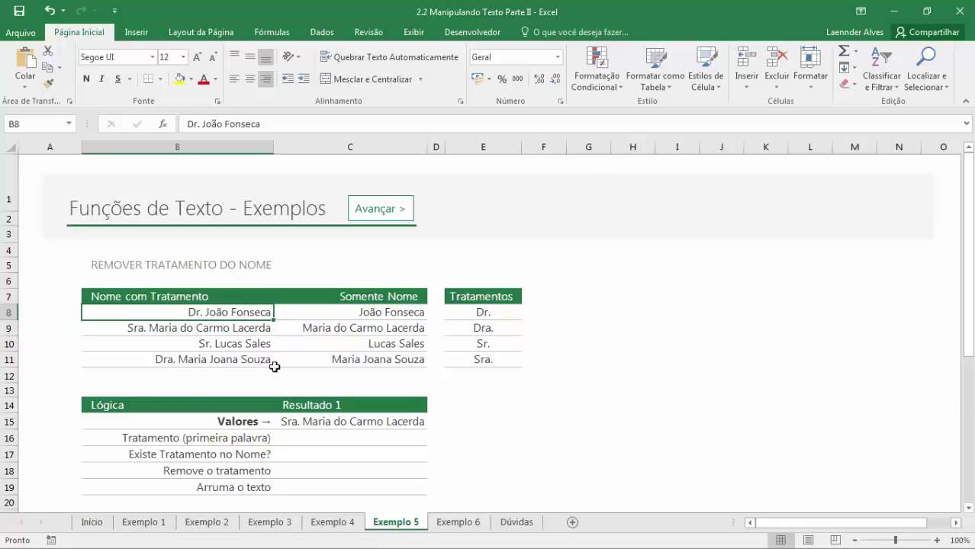
Review the Tratamentos list in E8:E11 and inspect the formula in C8 without editing it.
drag(478, 312, 482, 357)
drag(483, 311, 481, 356)
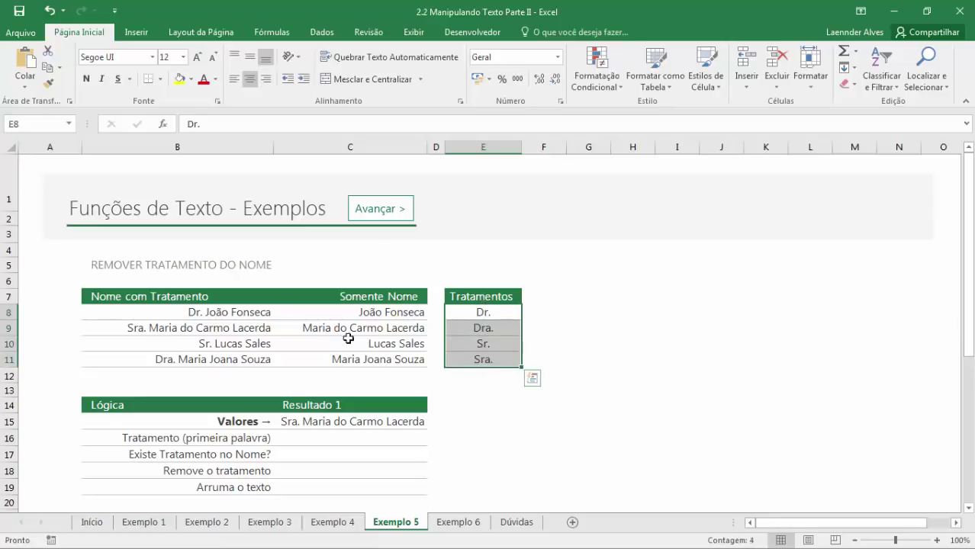
click(228, 313)
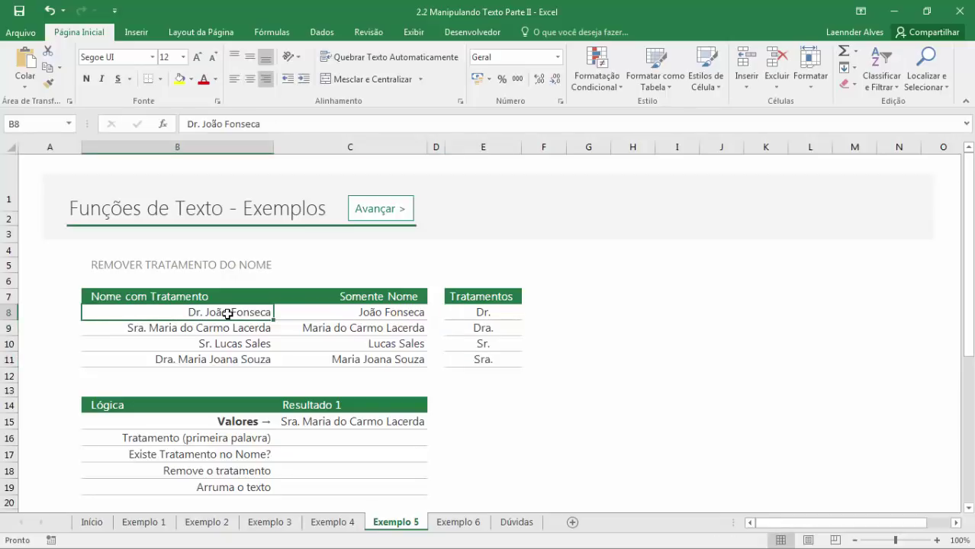
double_click(389, 319)
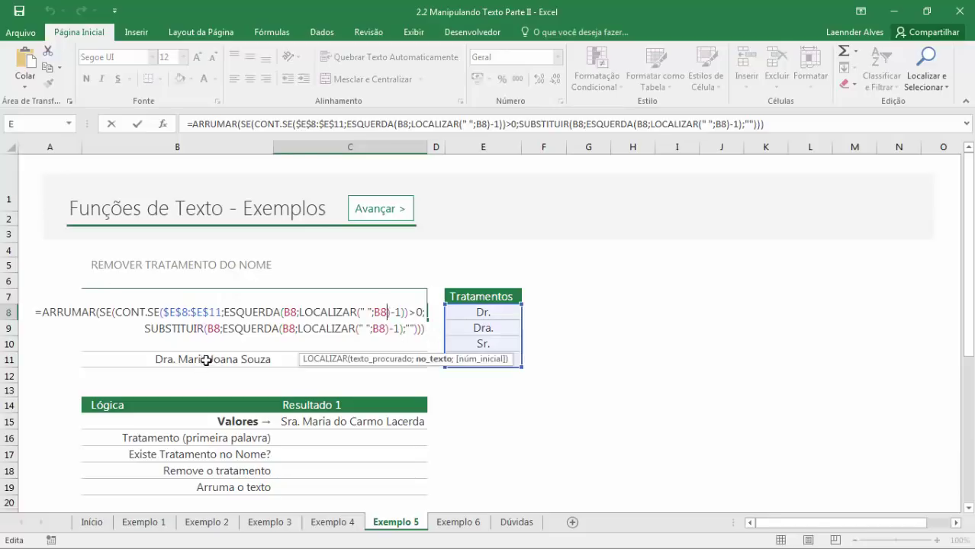
key(Escape)
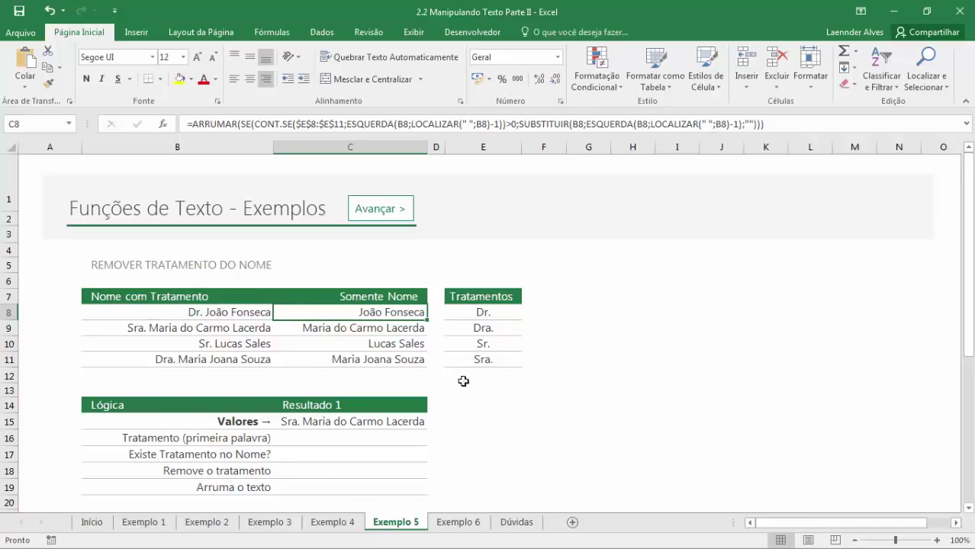
click(594, 311)
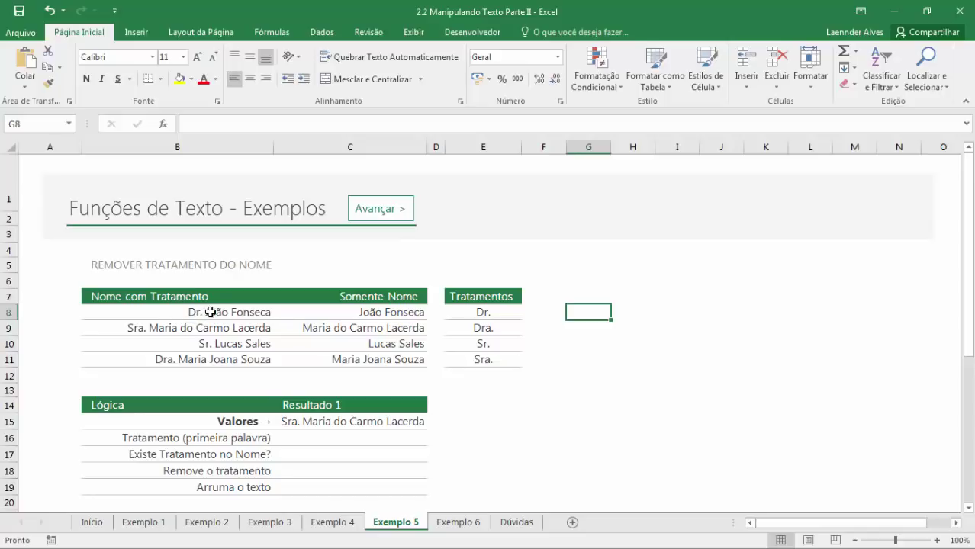
Replace the title before the name in B8 with Sra.
click(242, 314)
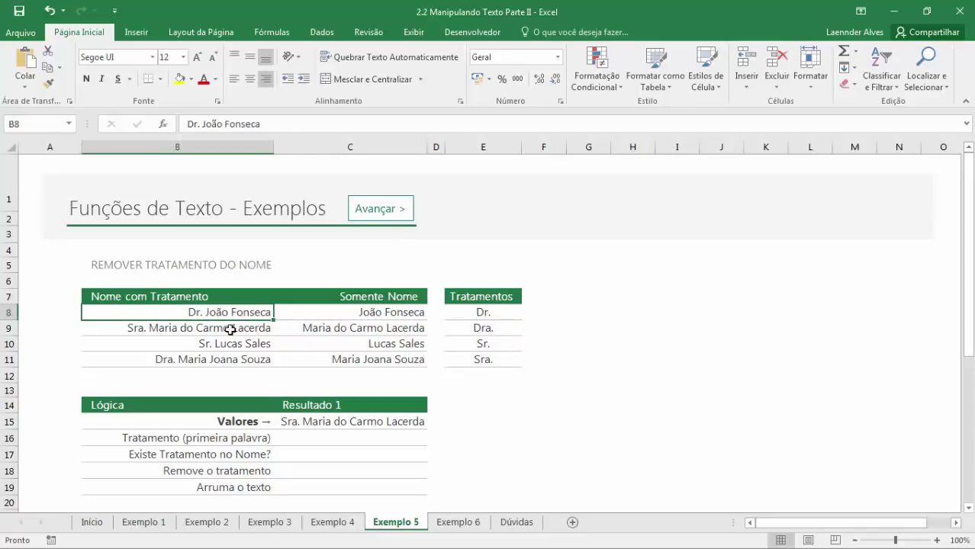
double_click(189, 313)
double_click(176, 312)
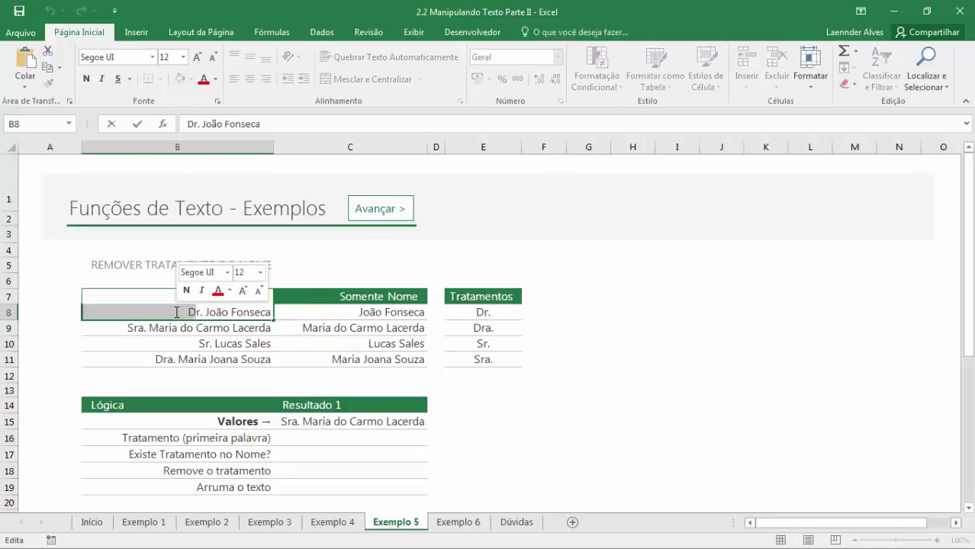
text(Sra)
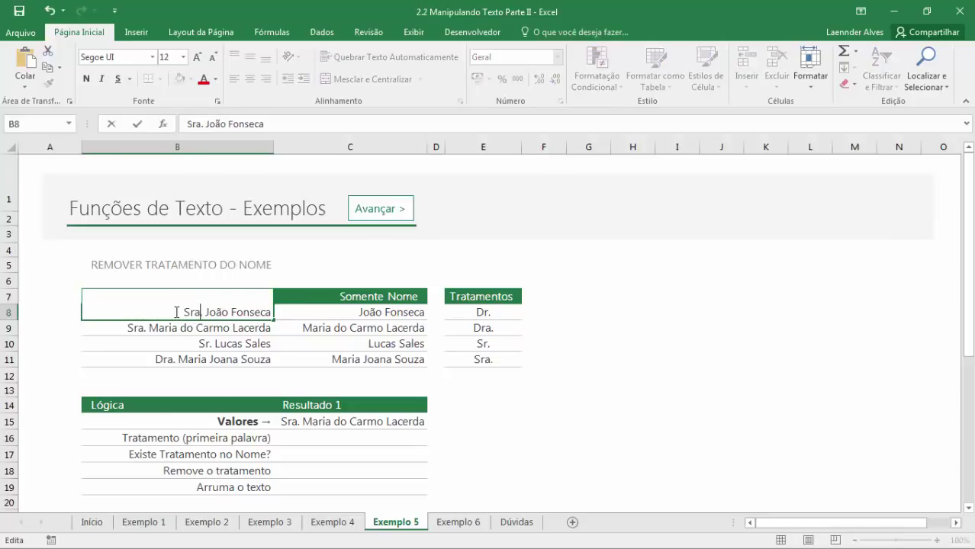
key(Return)
Shorten the title before the name in B8 to Sr.
click(178, 312)
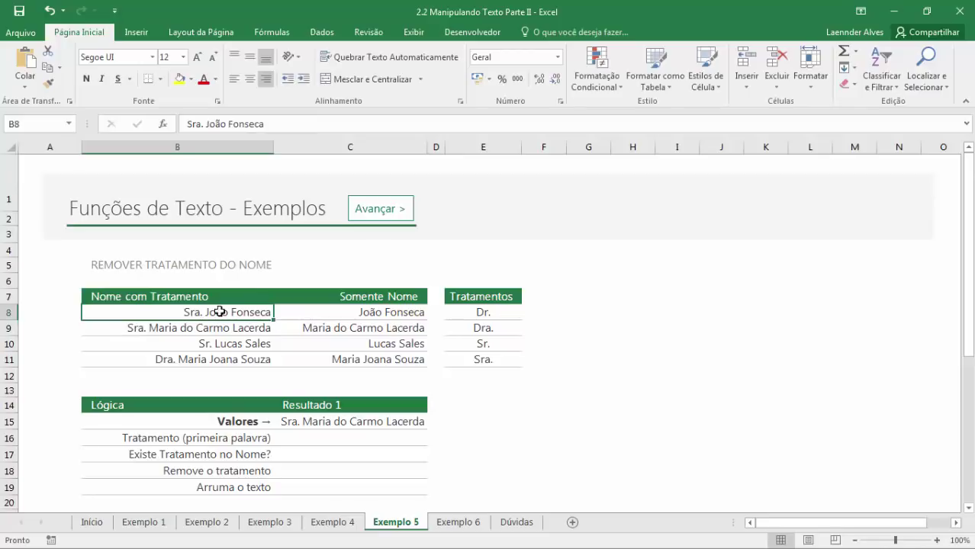
double_click(201, 312)
key(BackSpace)
key(Return)
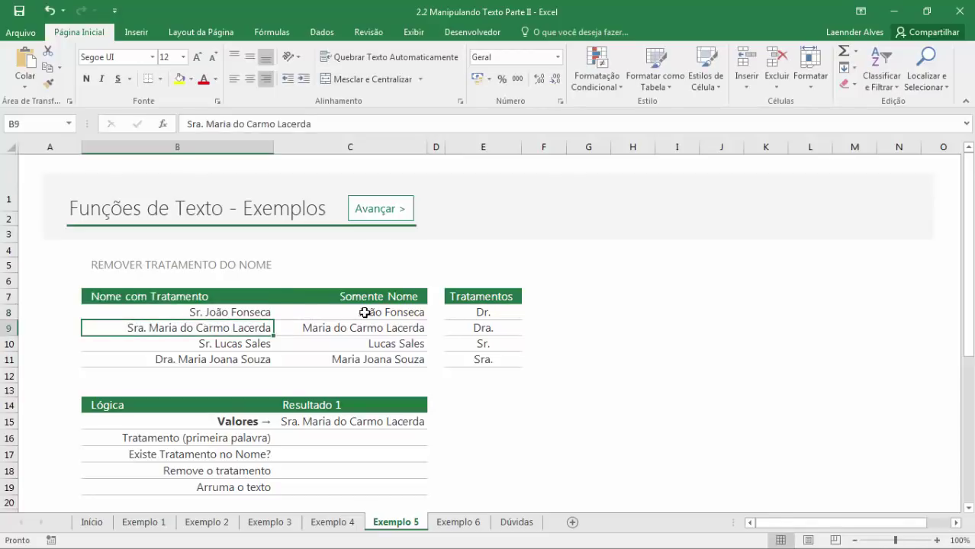
Try the title Ms., missing from the Tratamentos list, before the name in B8, and undo that change.
double_click(211, 311)
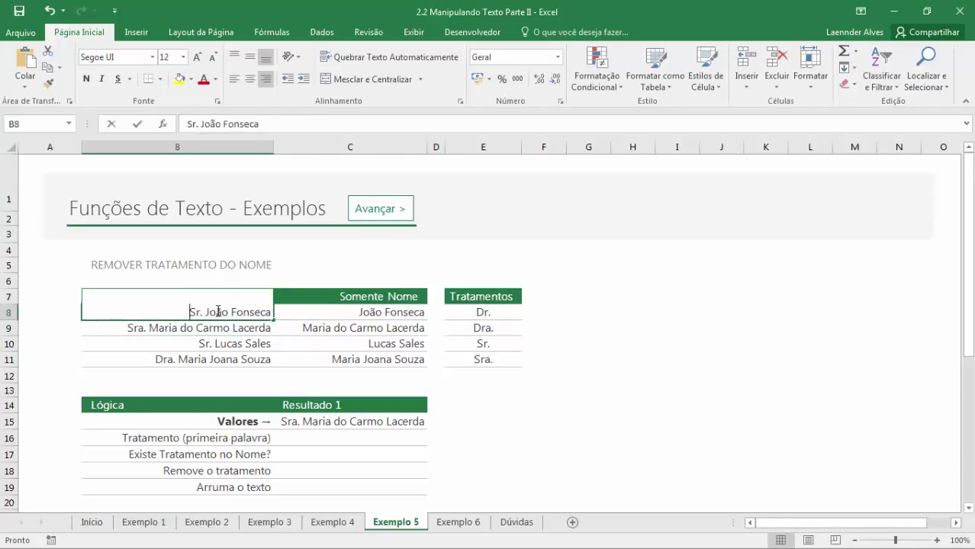
drag(203, 312, 135, 311)
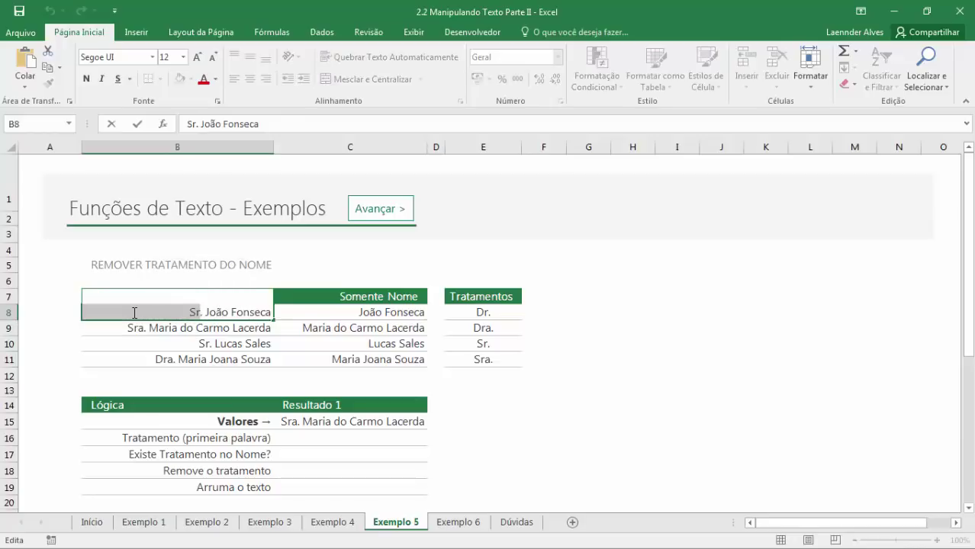
text(Ms.)
key(Return)
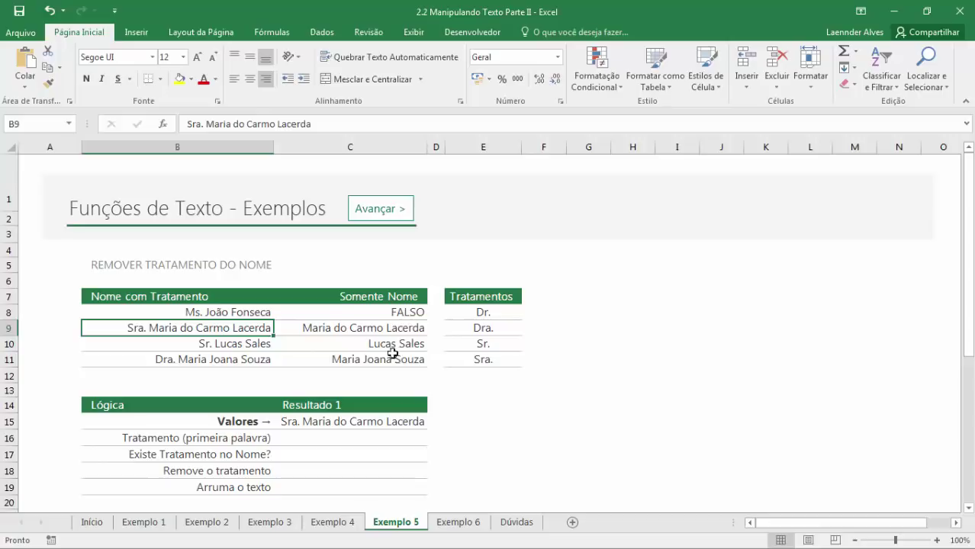
key(ctrl+z)
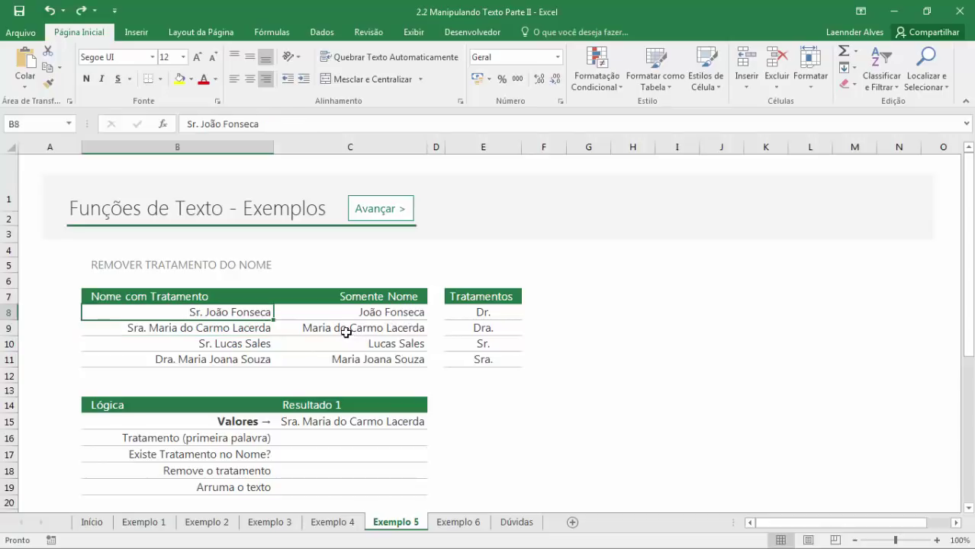
Clear the formulas from the Somente Nome cells C8:C11.
click(385, 312)
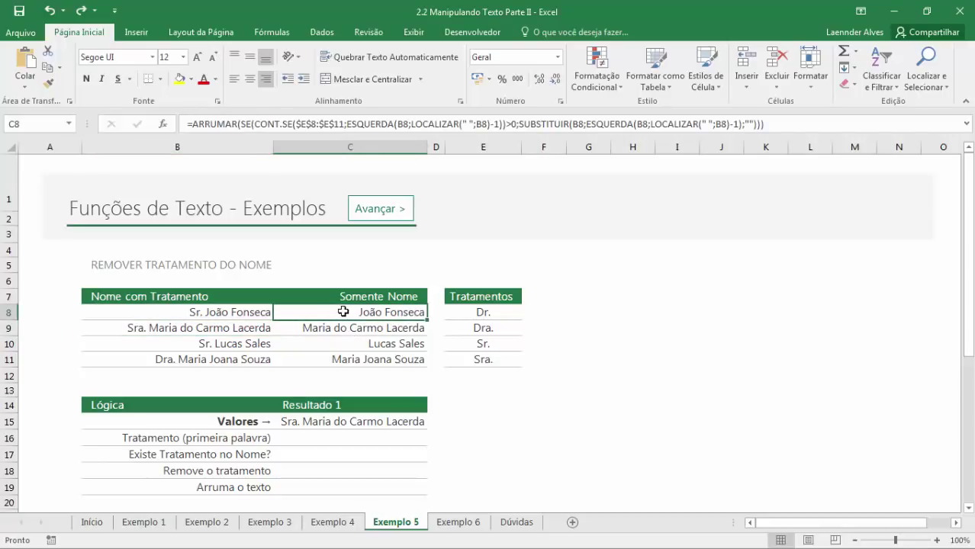
drag(356, 317, 365, 357)
key(Delete)
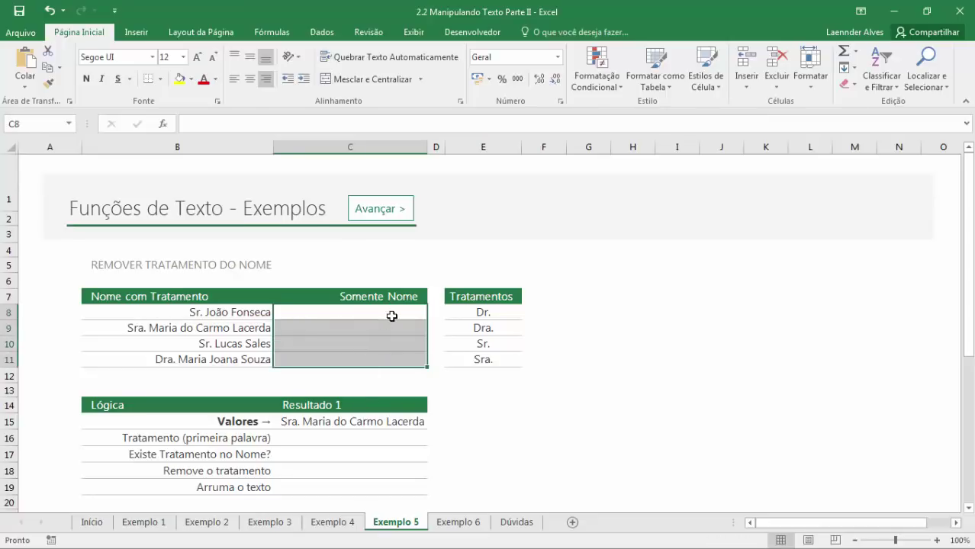
Try removing the title Sra. from the sample name in C15, and undo the deletion.
scroll(391, 316, down, 1)
click(350, 345)
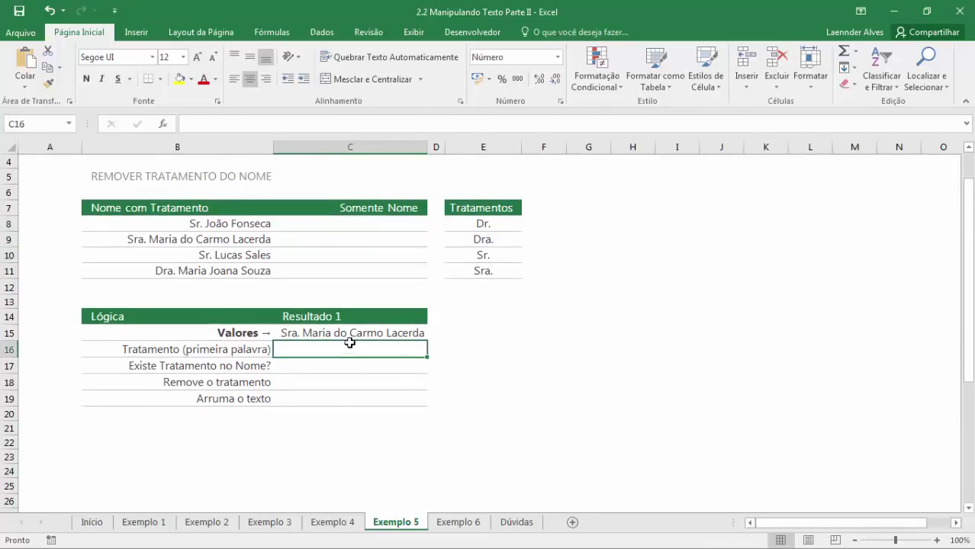
click(350, 338)
click(346, 349)
click(298, 330)
double_click(298, 329)
drag(303, 332, 258, 333)
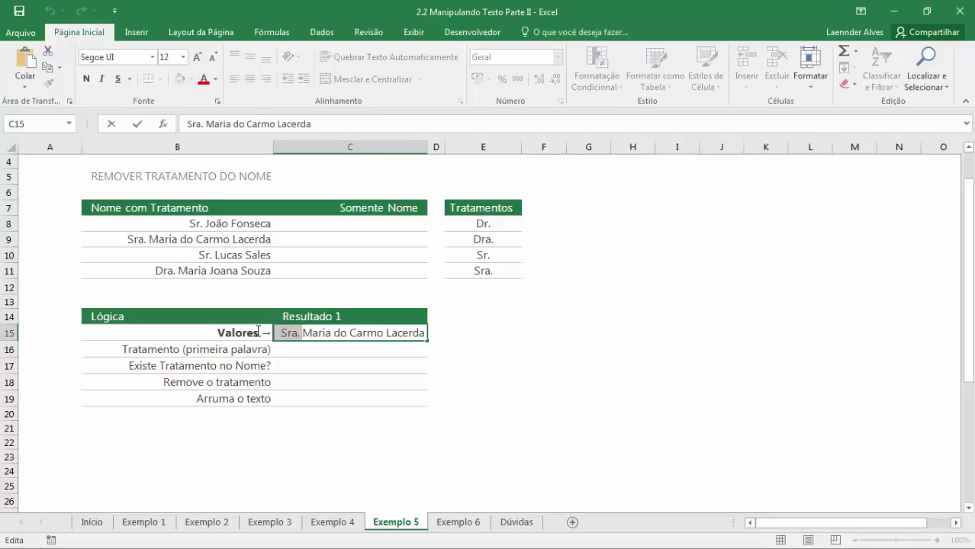
key(Delete)
key(Return)
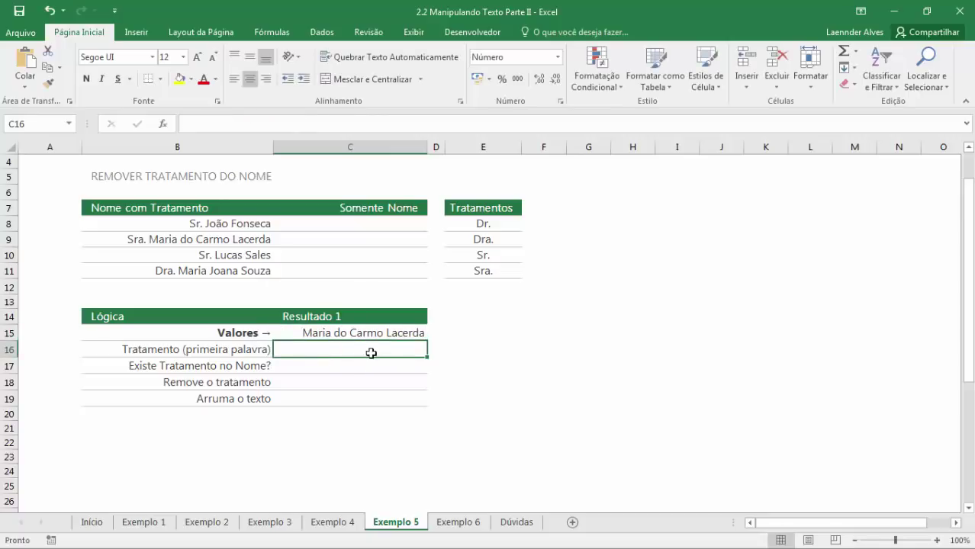
key(ctrl+z)
Start an ESQUERDA formula in C16 with C15 as its text argument.
click(320, 356)
text(=)
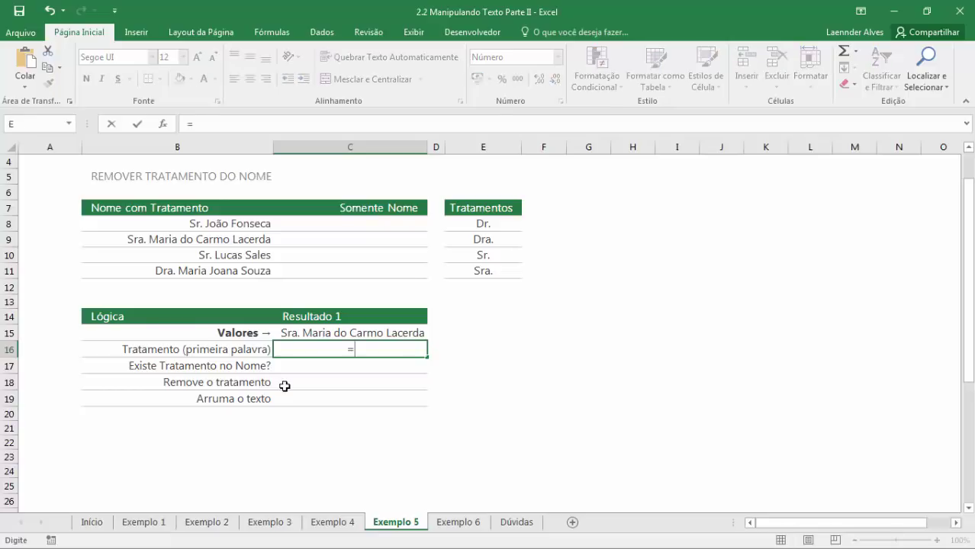
text(ES)
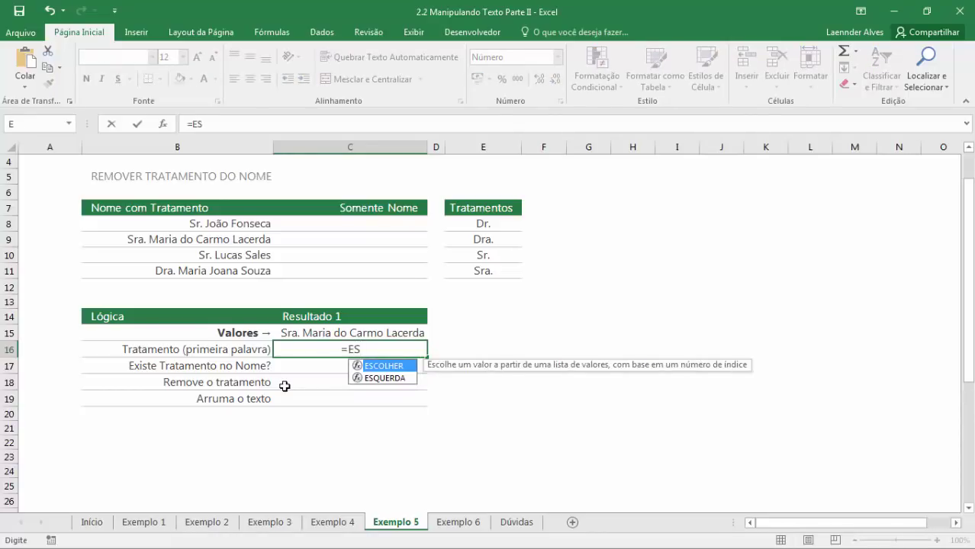
key(Down)
key(Tab)
click(313, 333)
text(;)
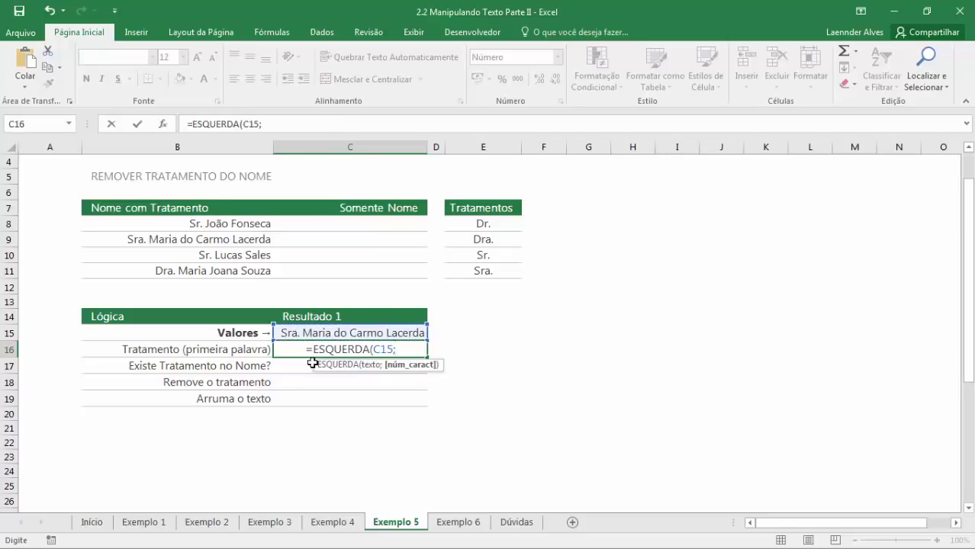
Complete C16's formula with LOCALIZAR(C15;" ")-1 as ESQUERDA's character count.
text(LOCA)
key(Tab)
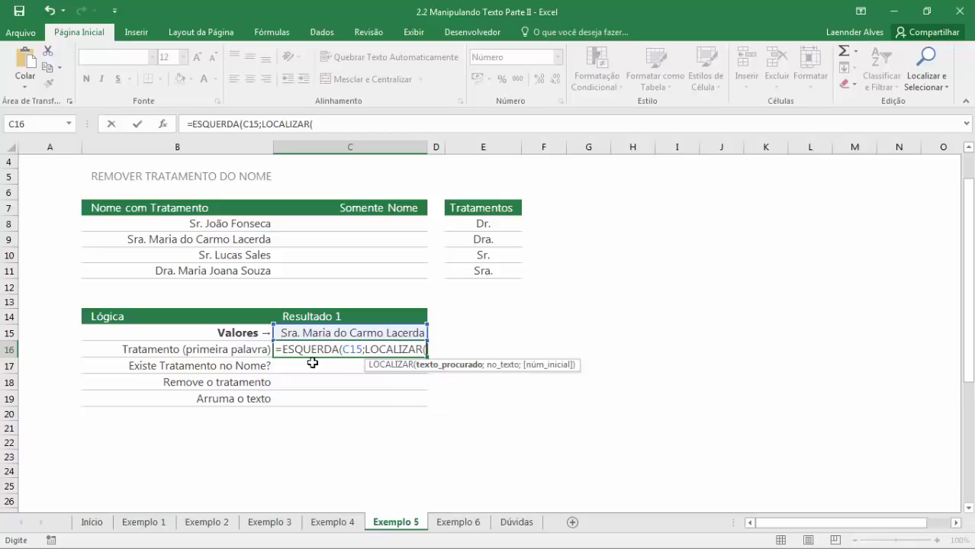
click(316, 333)
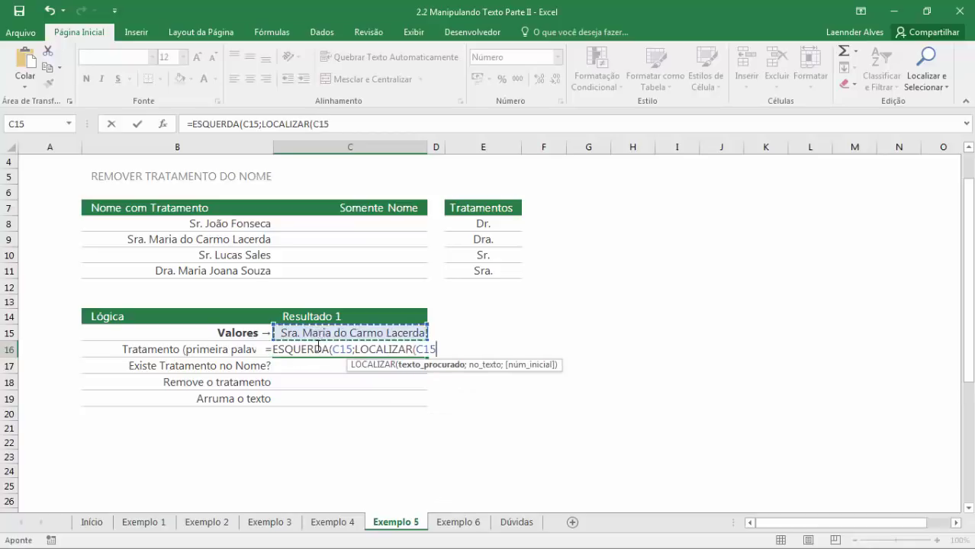
text(;" ")+1)
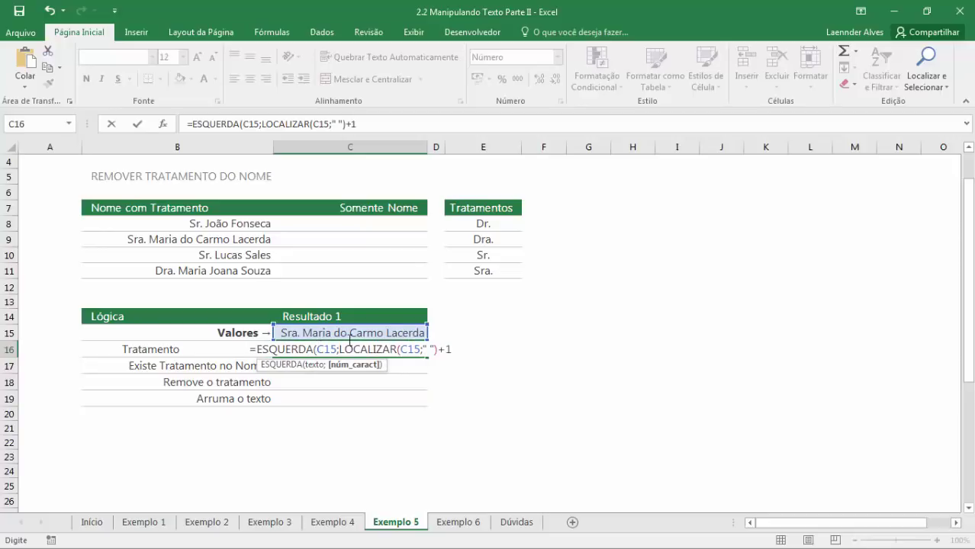
key(BackSpace)
key(BackSpace)
text(-1)
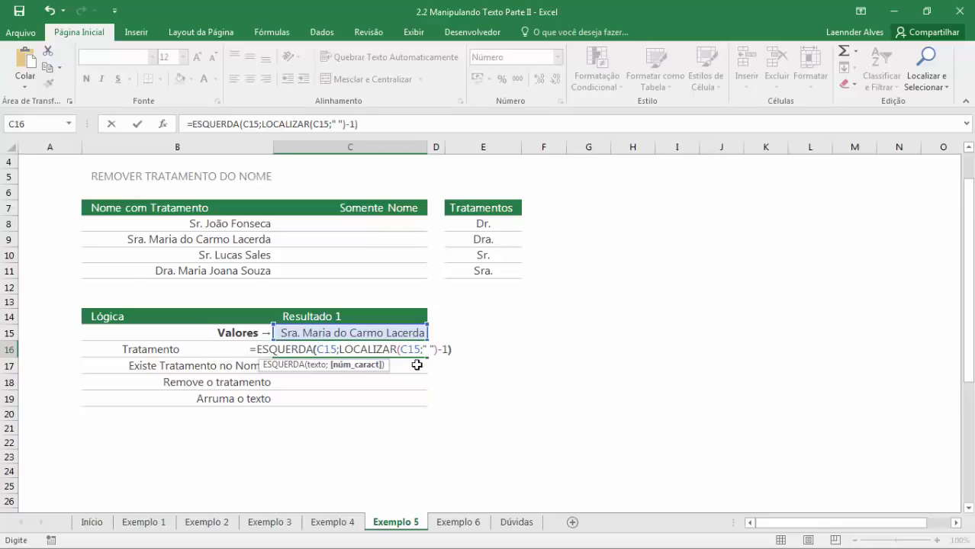
text())
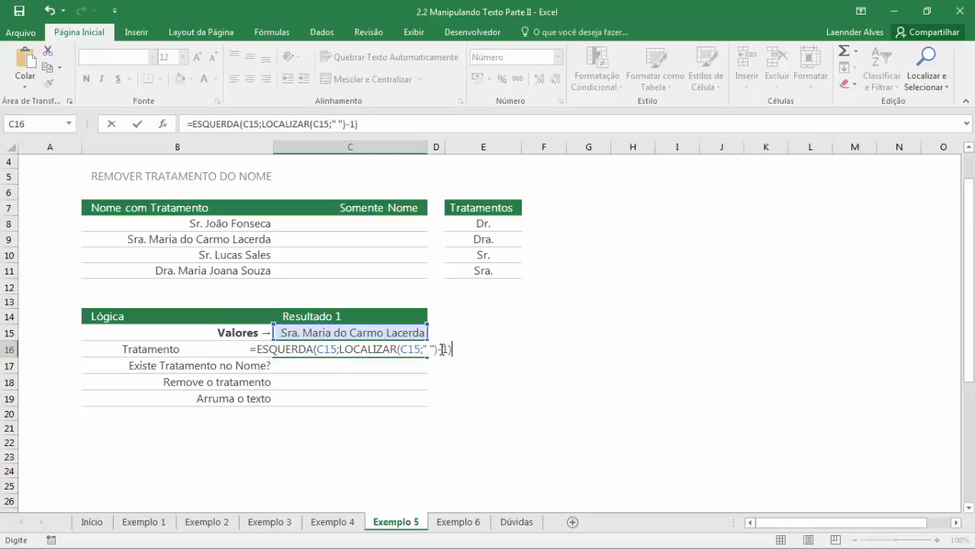
key(Return)
Correct LOCALIZAR's argument order in C16 so the formula reads =ESQUERDA(C15;LOCALIZAR(" ";C15)-1).
double_click(320, 354)
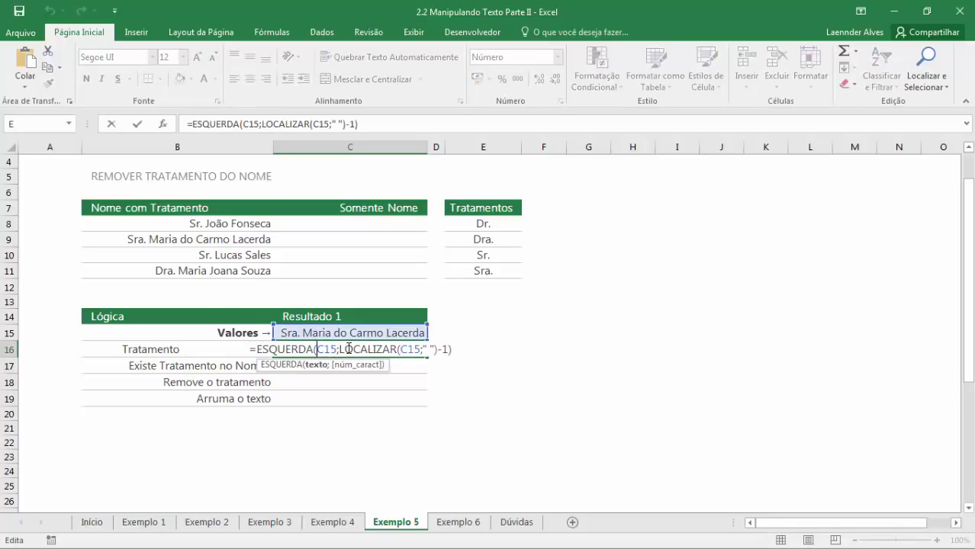
click(410, 349)
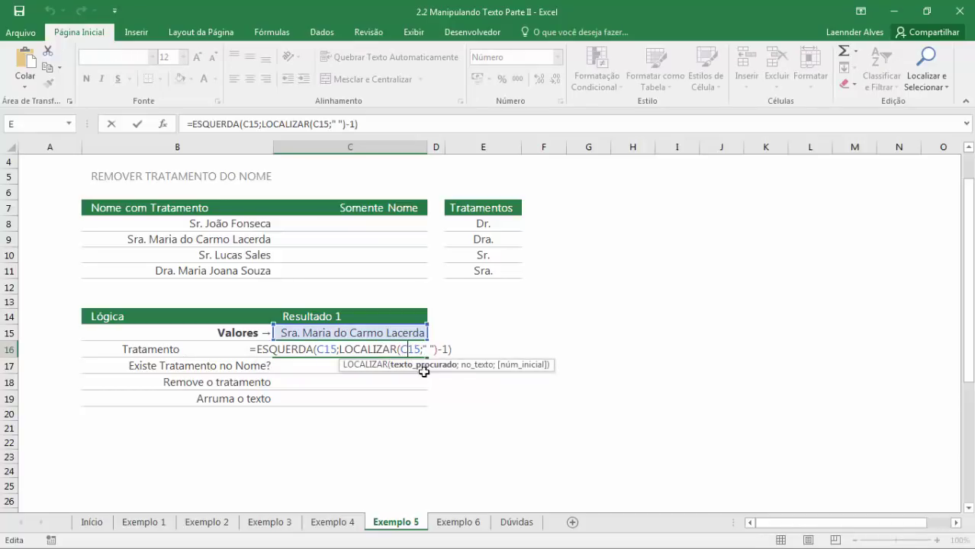
click(431, 364)
key(Delete)
key(Delete)
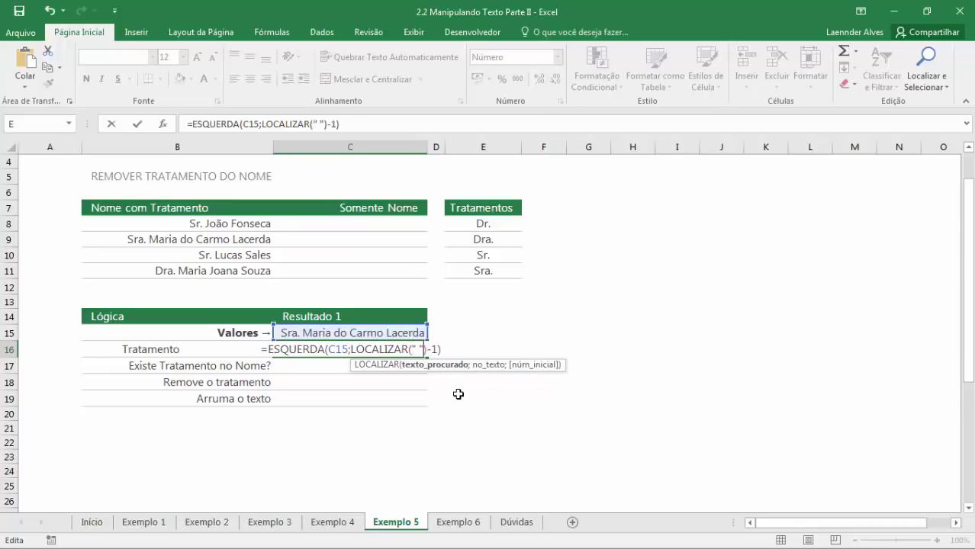
text(;)
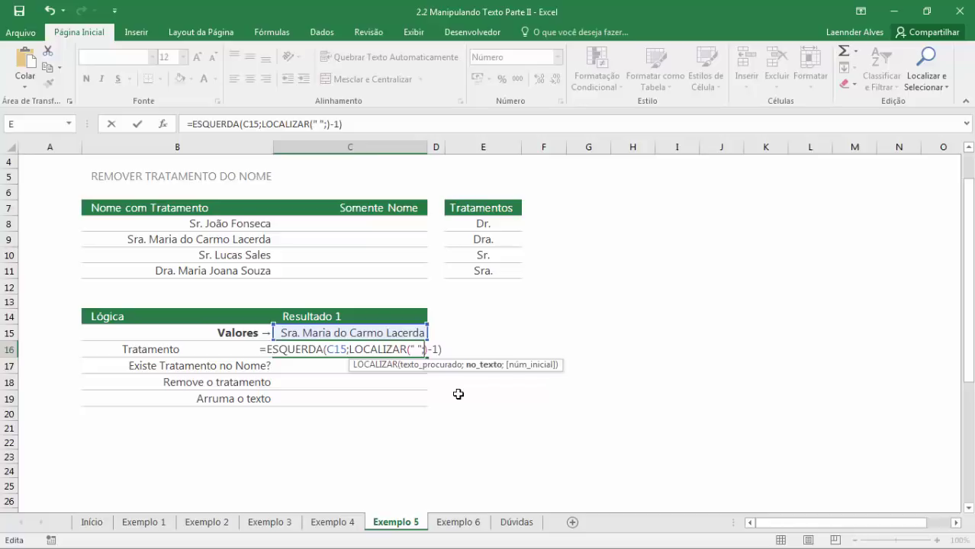
click(364, 330)
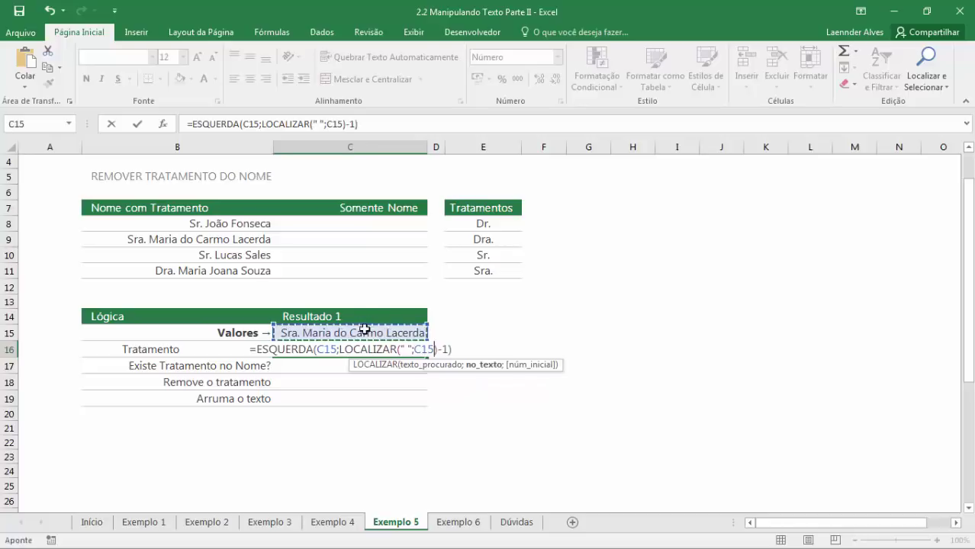
click(455, 348)
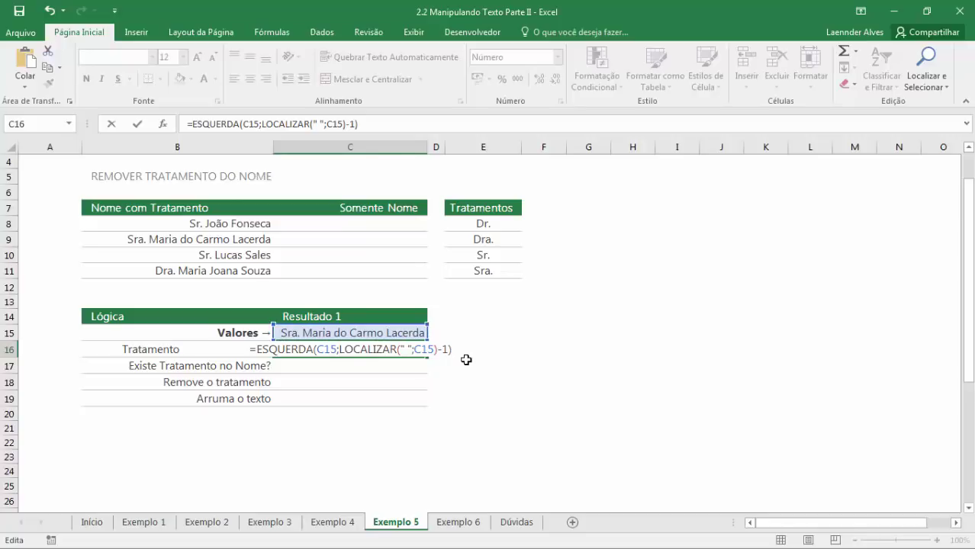
key(Return)
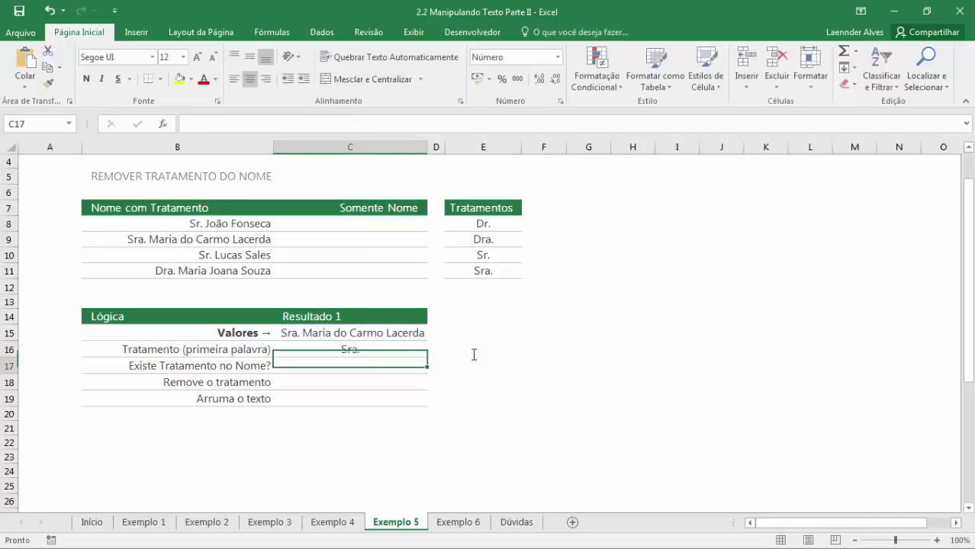
click(348, 348)
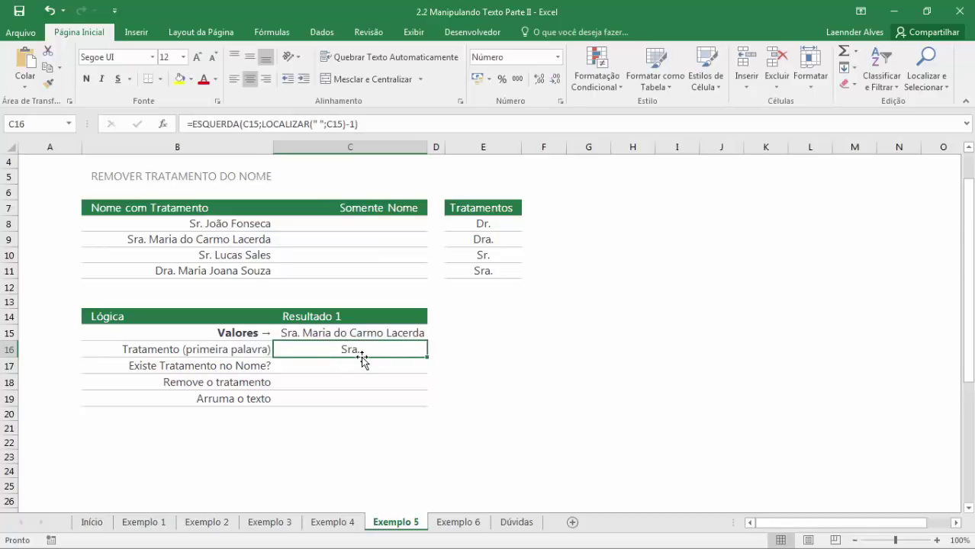
Try replacing the title in C15's sample name with dRA to test the first-word formula.
double_click(295, 334)
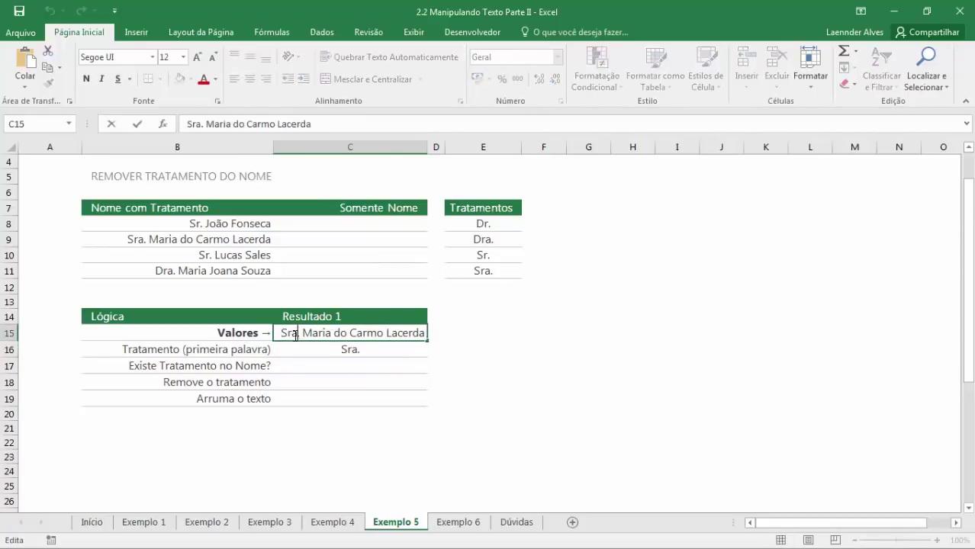
double_click(290, 336)
text(dRA)
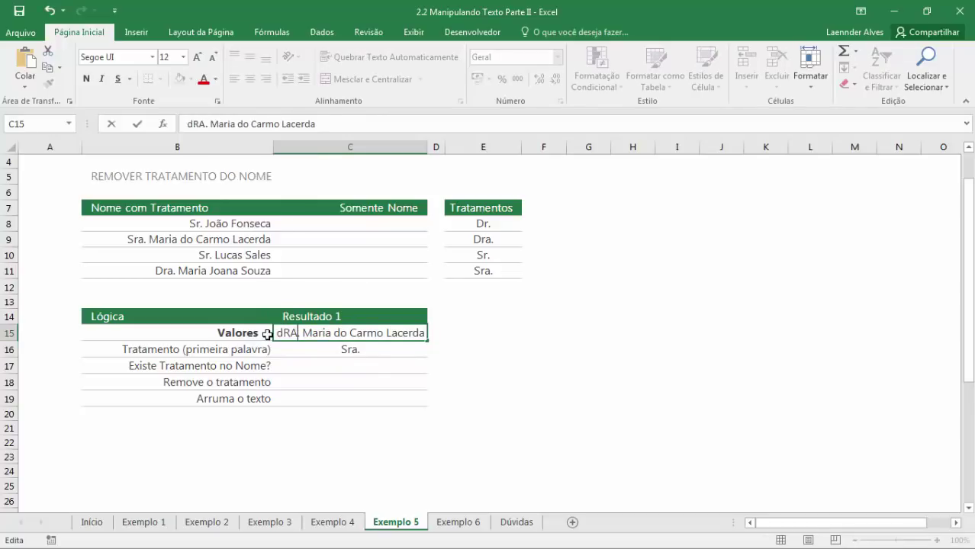
key(Return)
key(Up)
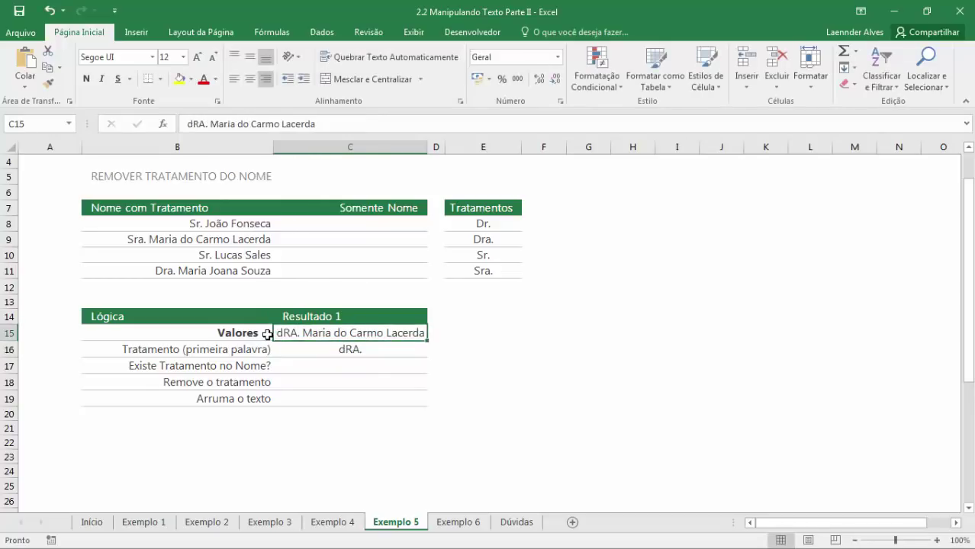
Try deleting the whole title from C15's sample name, and undo both title edits.
key(F2)
key(Right)
key(shift+Left)
key(shift+Left)
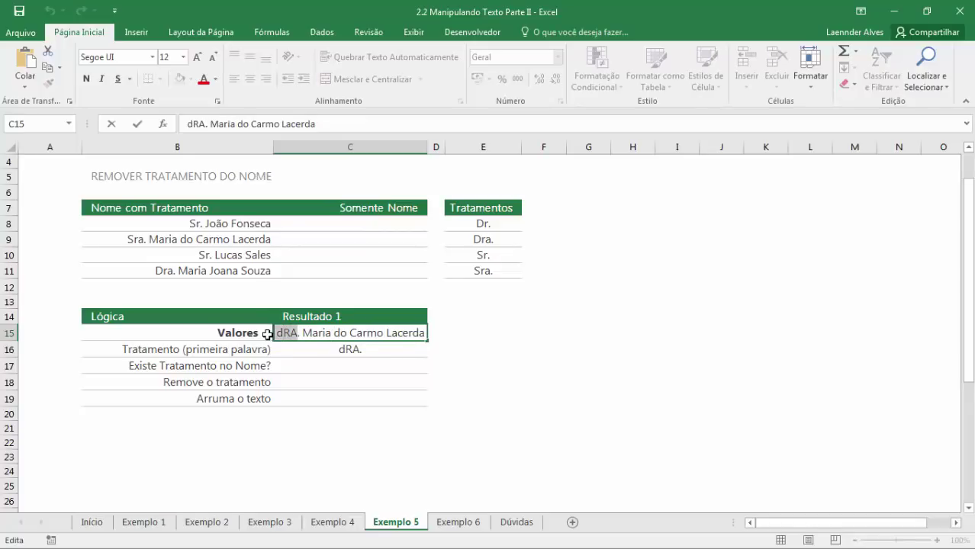
key(Delete)
key(Delete)
key(Delete)
key(Return)
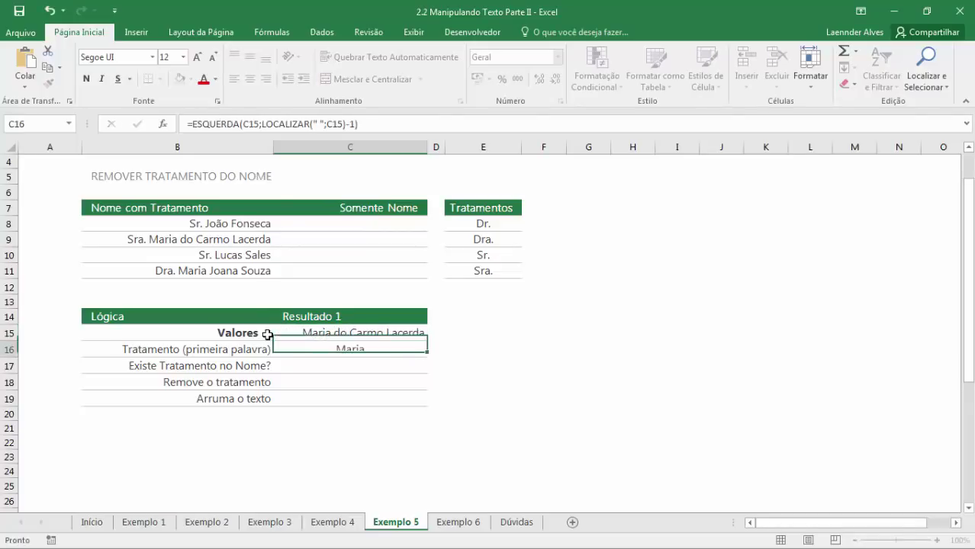
key(ctrl+z)
key(ctrl+z)
Compare the extracted title in C16 with the Tratamentos list in E8:E11.
key(Down)
key(Down)
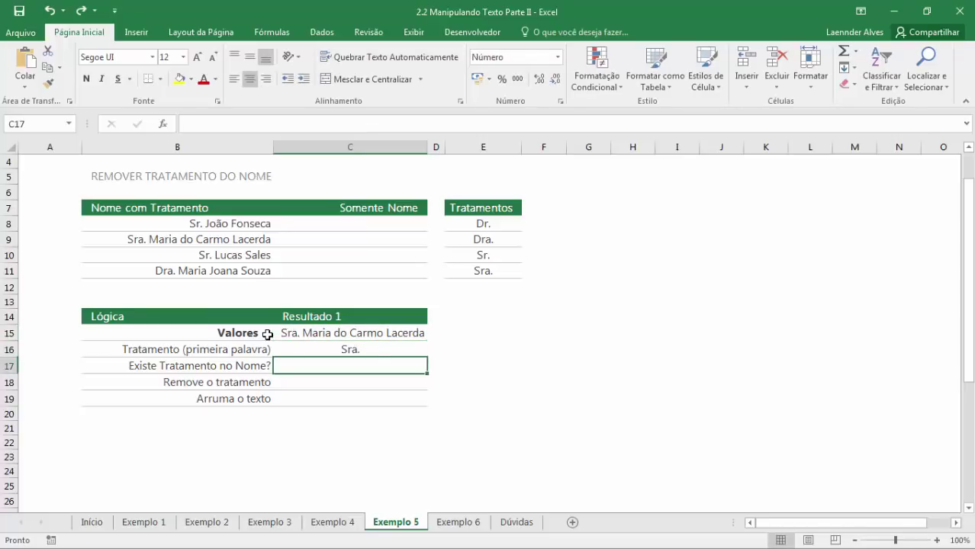
click(351, 334)
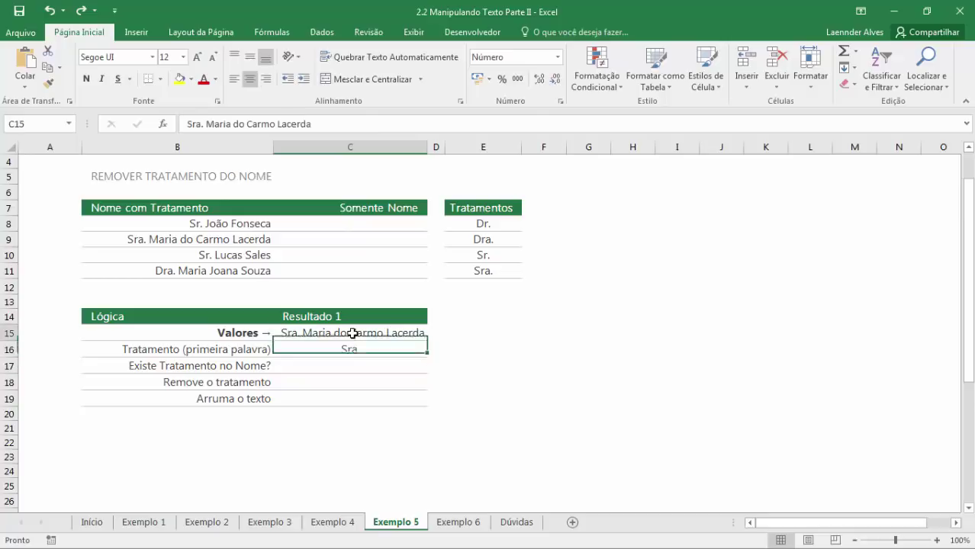
click(365, 347)
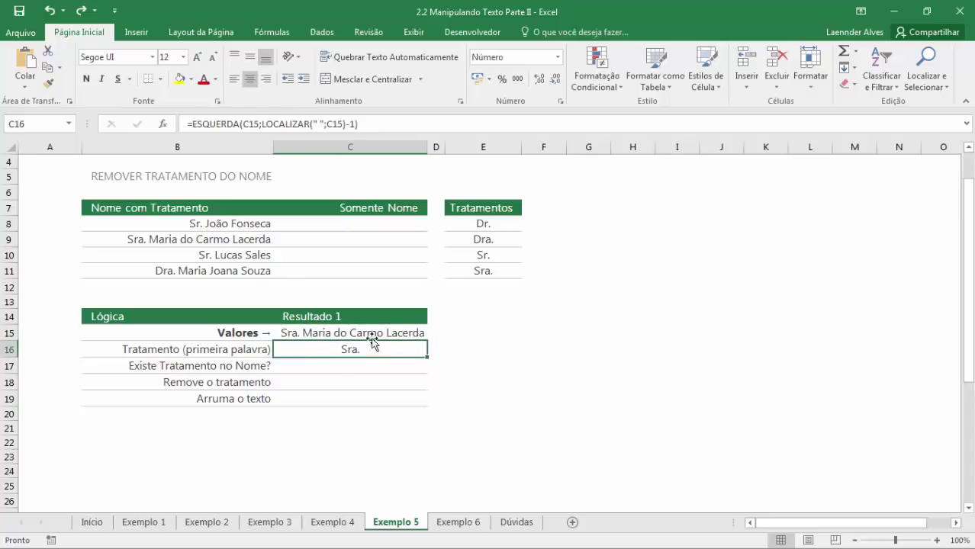
click(348, 358)
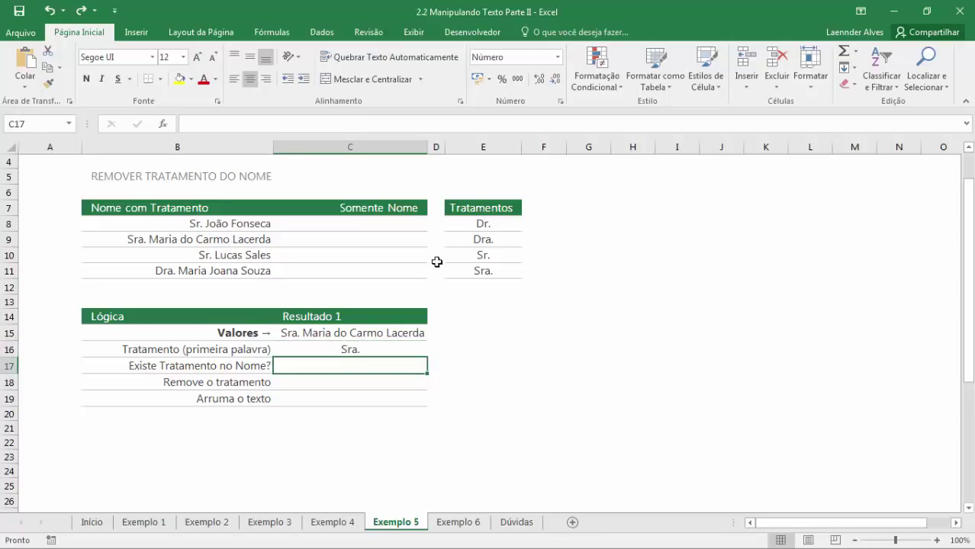
drag(476, 226, 480, 273)
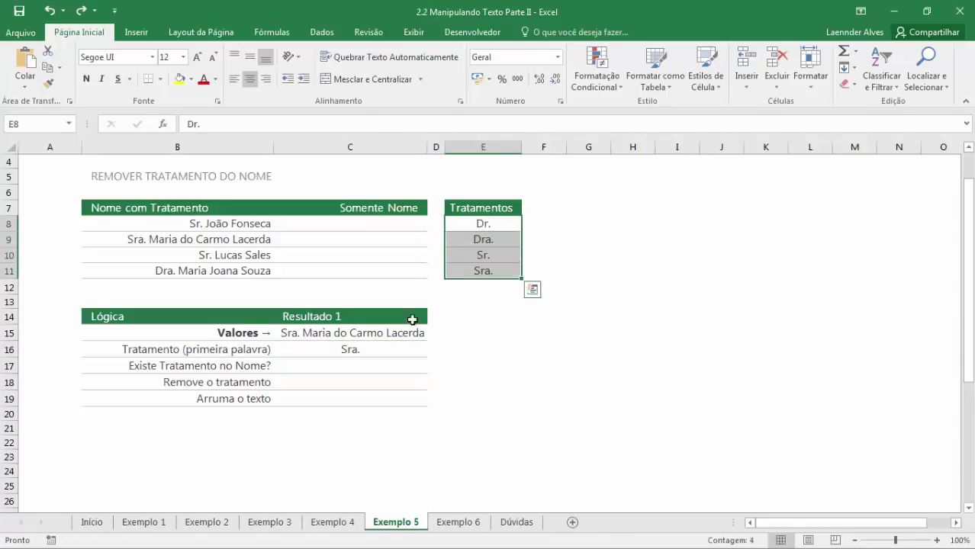
click(358, 362)
click(357, 350)
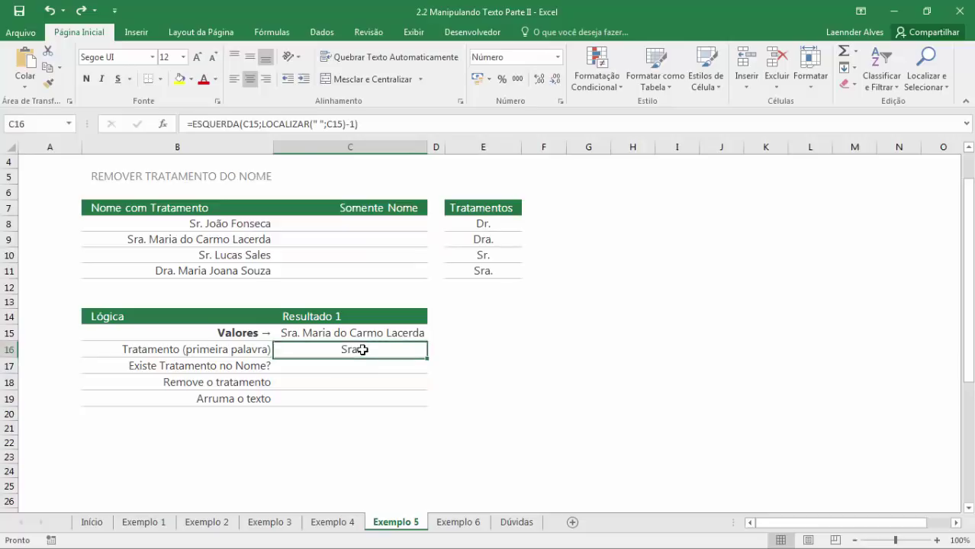
drag(475, 223, 477, 269)
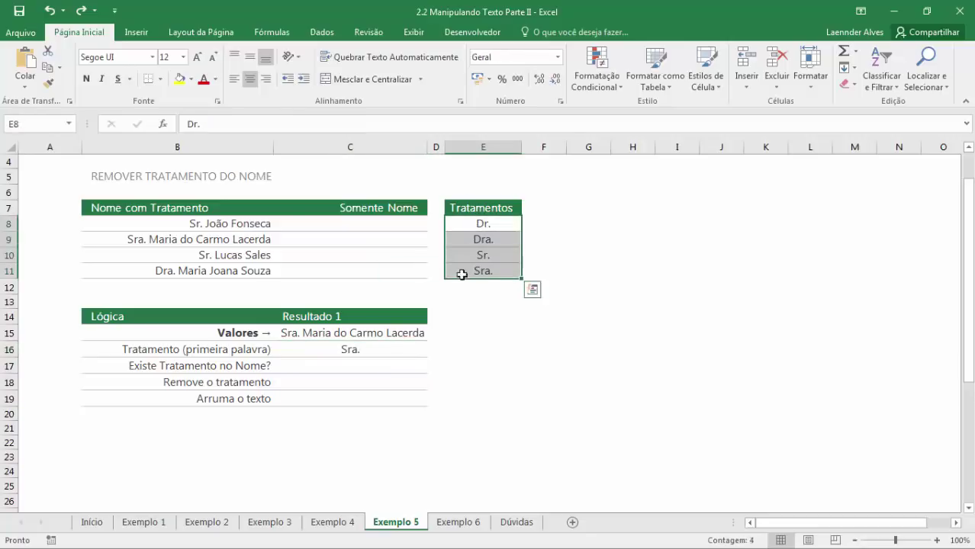
click(364, 363)
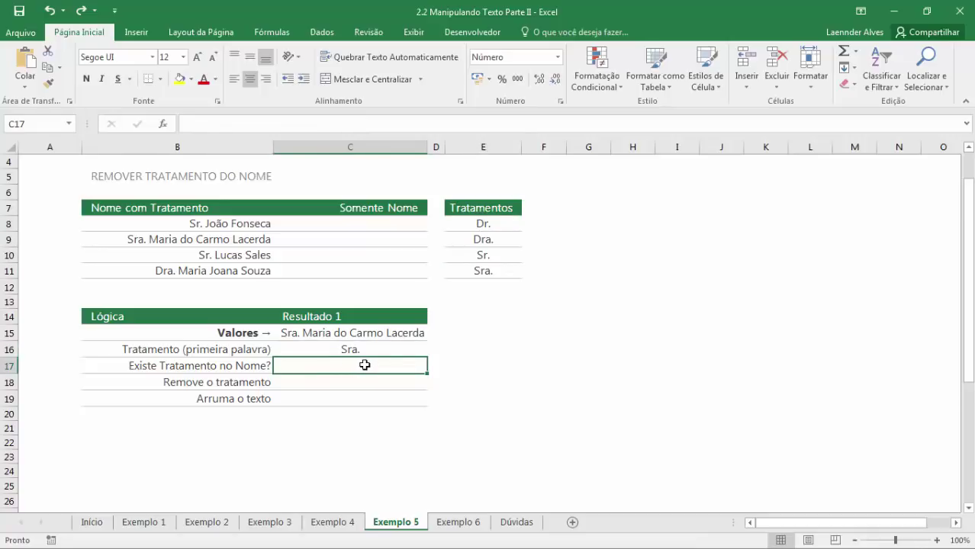
click(379, 349)
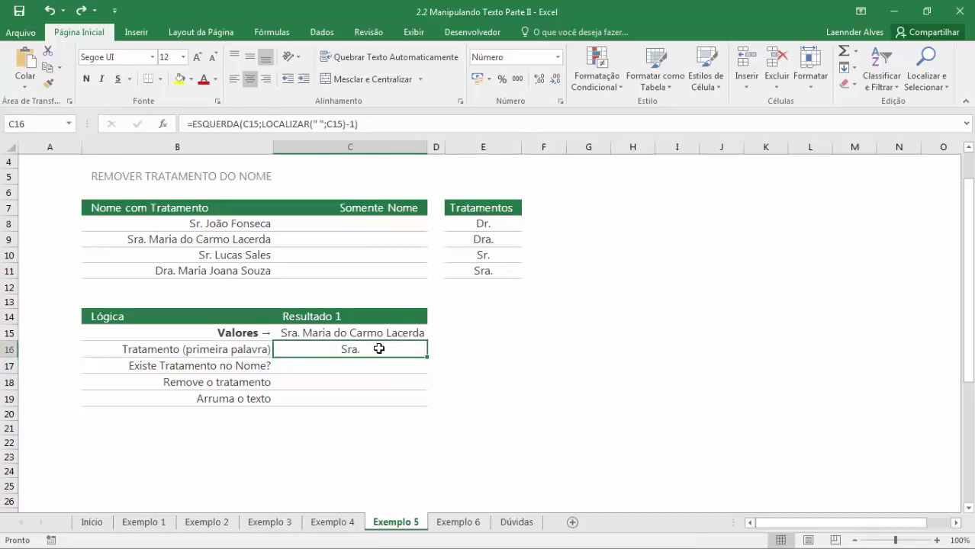
drag(477, 224, 477, 272)
Enter =CONT.SE(E8:E11;C16) in C17 to count the extracted title in the Tratamentos list.
click(370, 365)
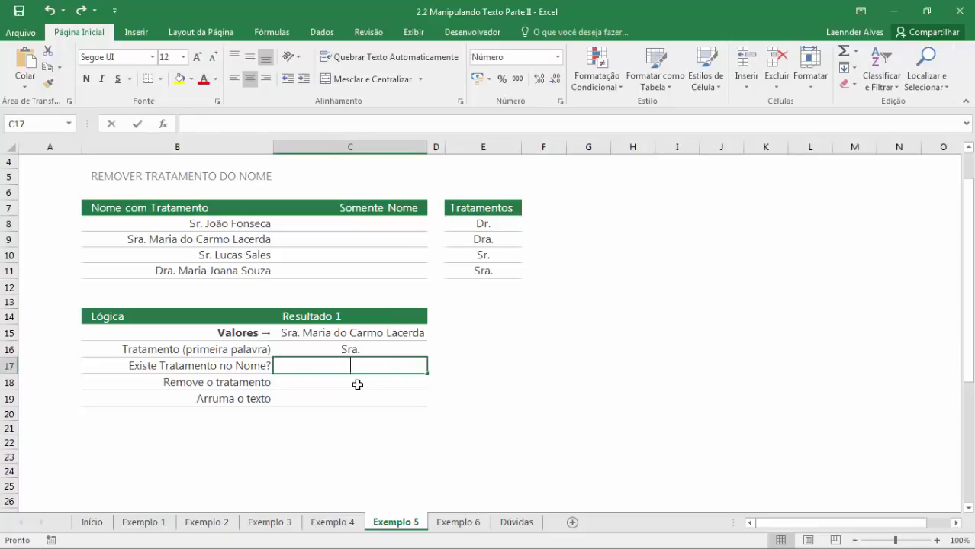
text(=CONT.SE)
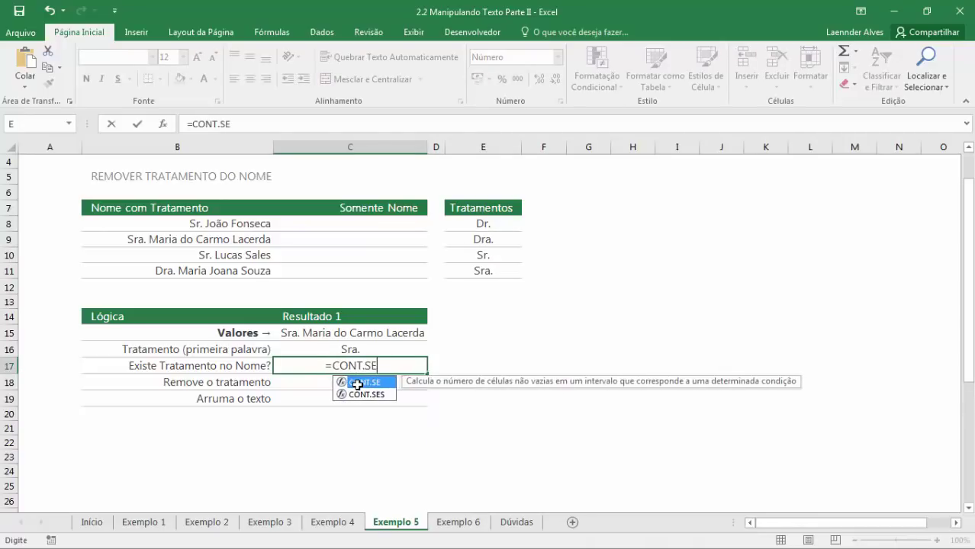
double_click(357, 382)
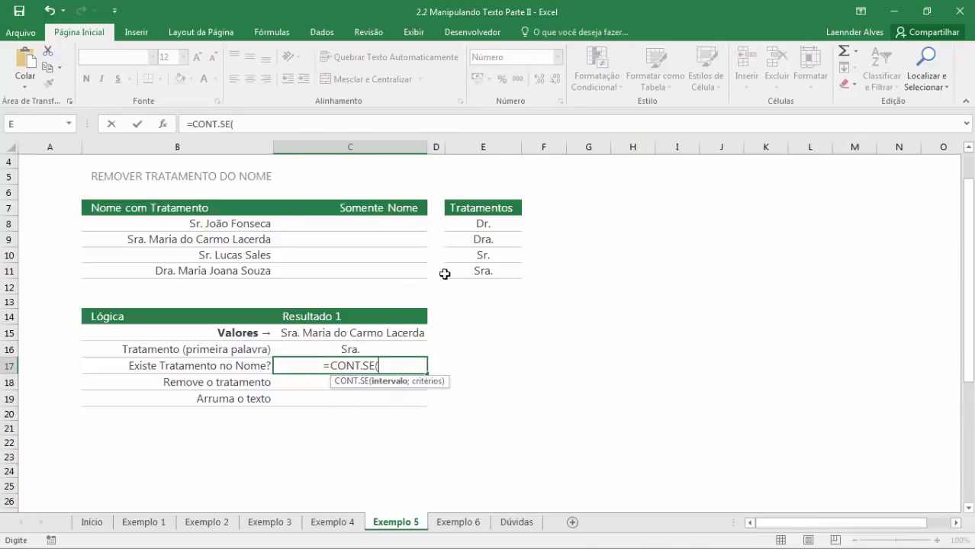
click(488, 224)
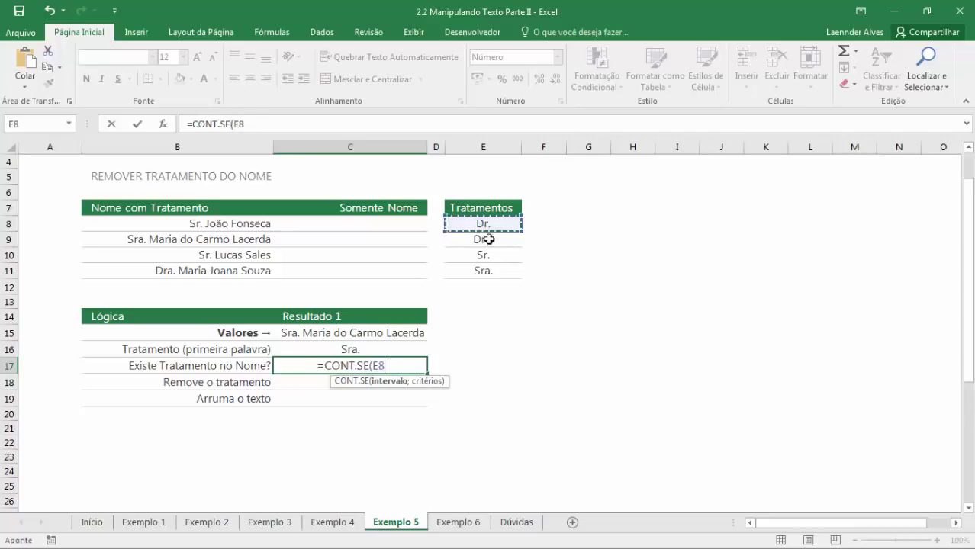
drag(488, 239, 488, 270)
text(;)
click(377, 348)
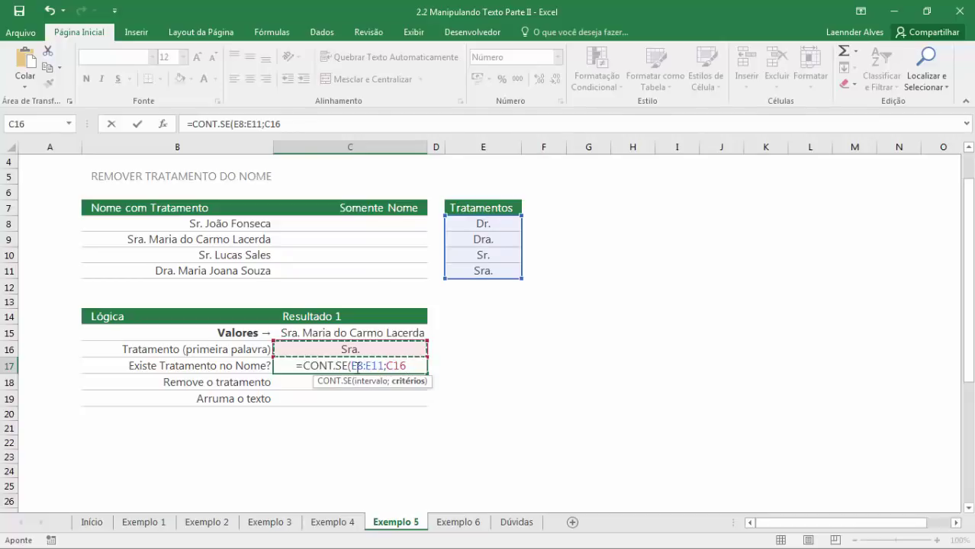
text())
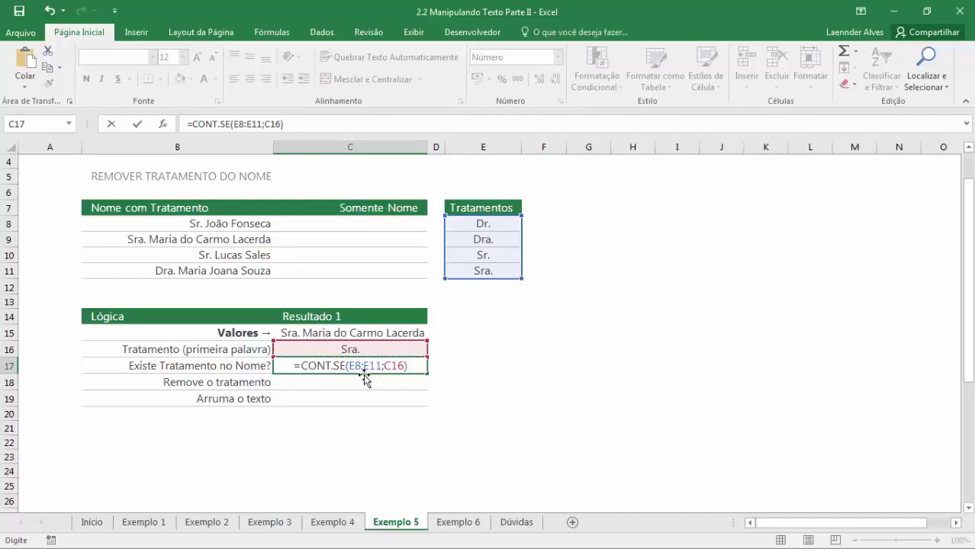
key(Return)
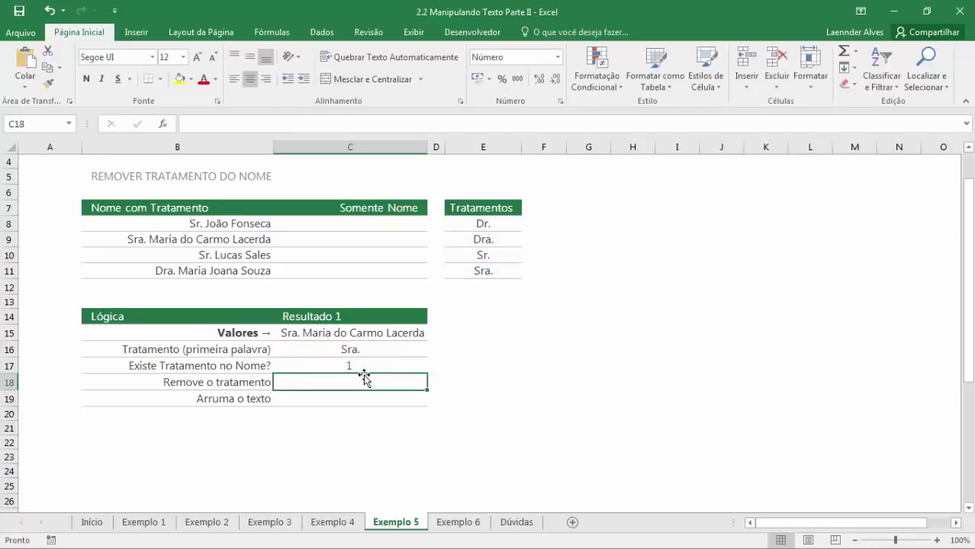
Try C17's count with the title removed from C15's sample name, and undo the removal.
key(Up)
key(Up)
key(Up)
key(F2)
key(shift+Home)
key(BackSpace)
key(Return)
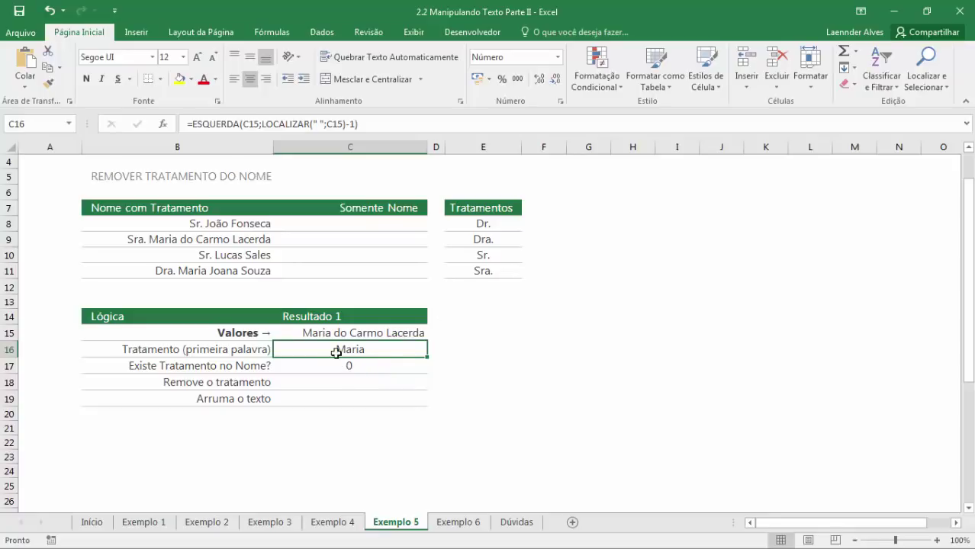
key(ctrl+z)
Turn C17's count into a logical test by extending the formula to =CONT.SE(E8:E11;C16)>0.
double_click(359, 366)
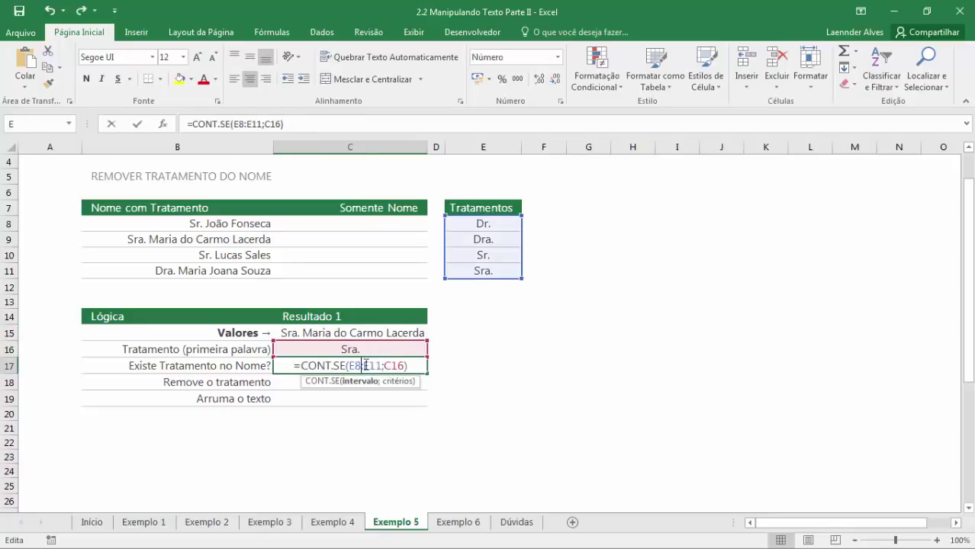
click(411, 366)
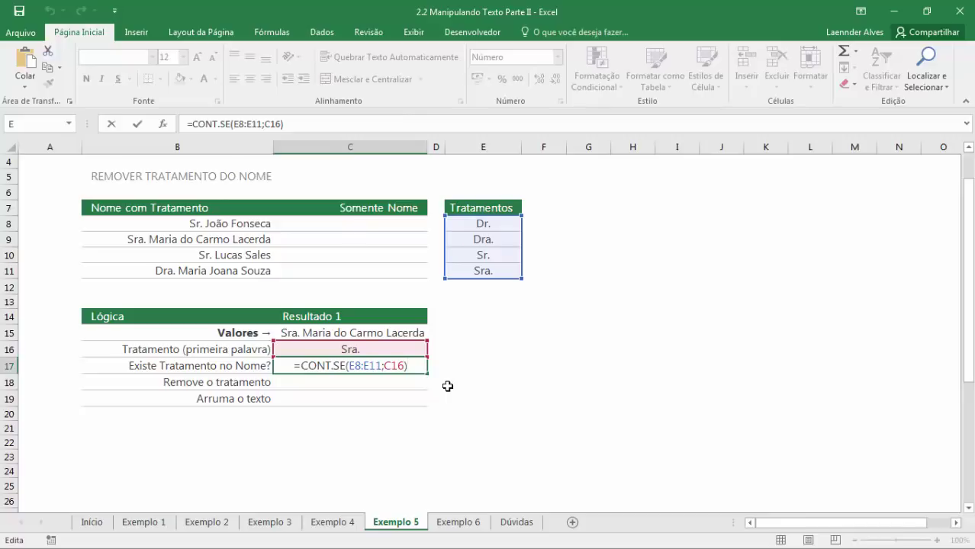
text(>0)
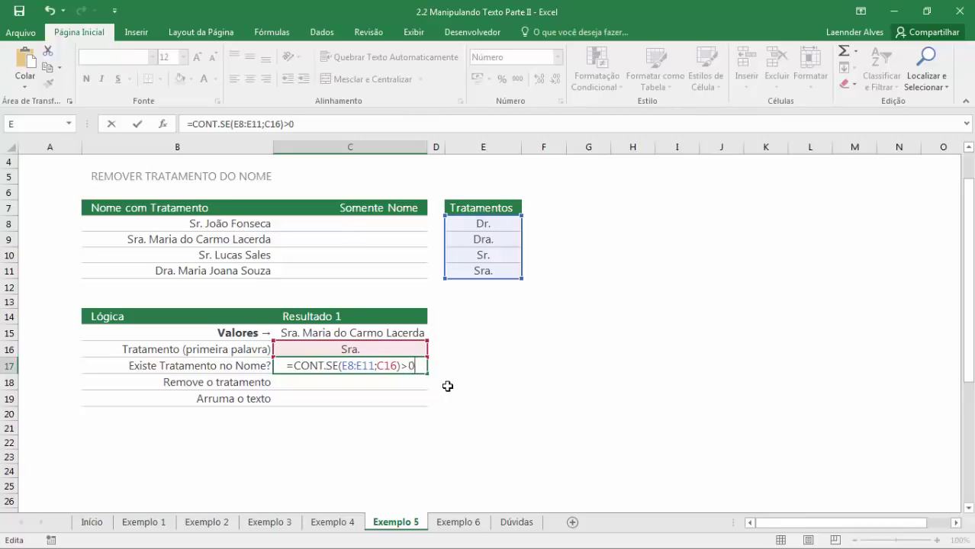
key(Return)
double_click(380, 365)
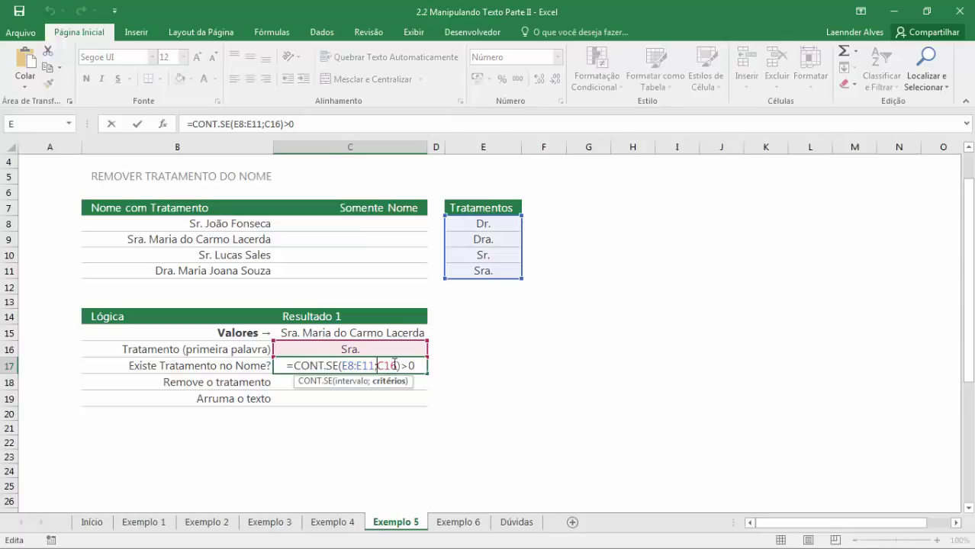
key(Escape)
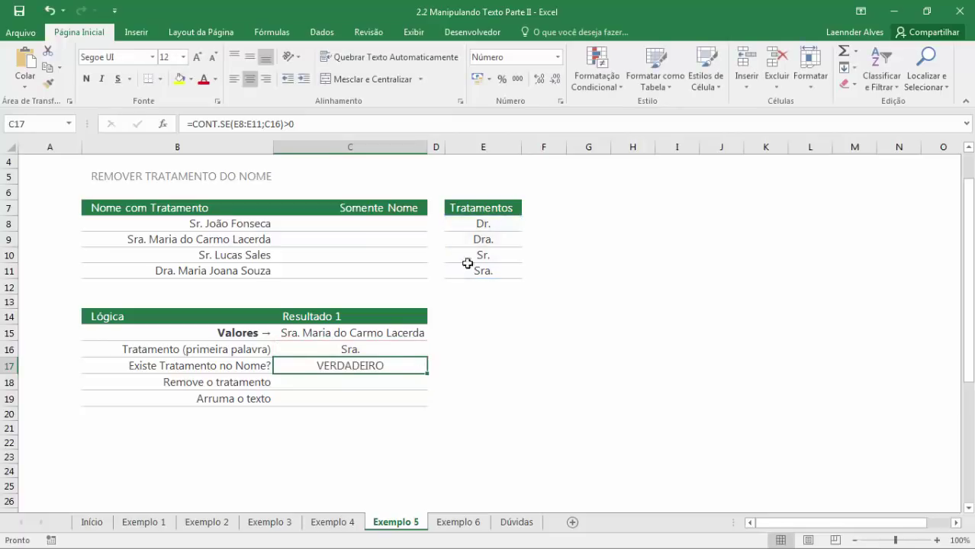
Try C17's logical test with the title removed from C15's sample name, and undo the removal.
double_click(298, 334)
drag(302, 334, 255, 333)
key(Delete)
key(Return)
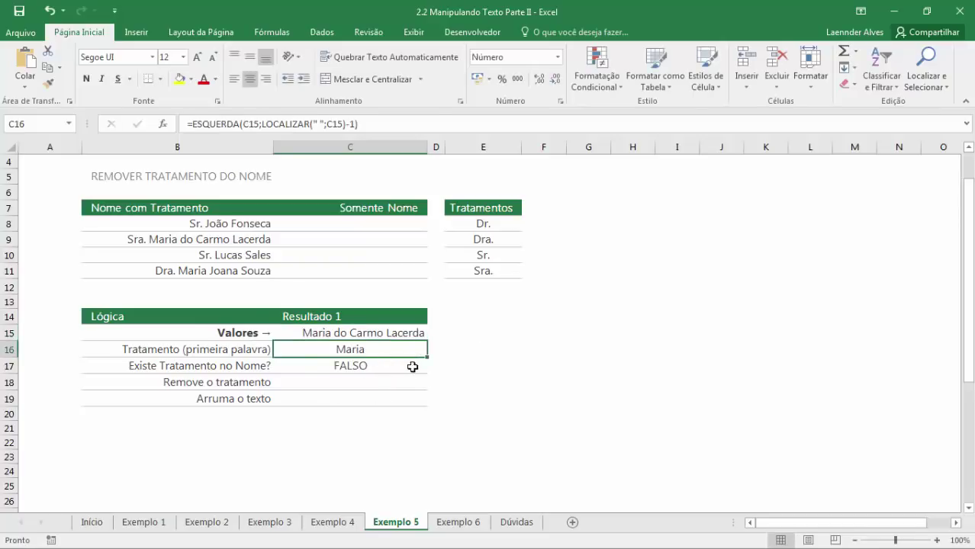
key(ctrl+z)
Start an SE formula in C18 with C17 as its logical test.
click(362, 380)
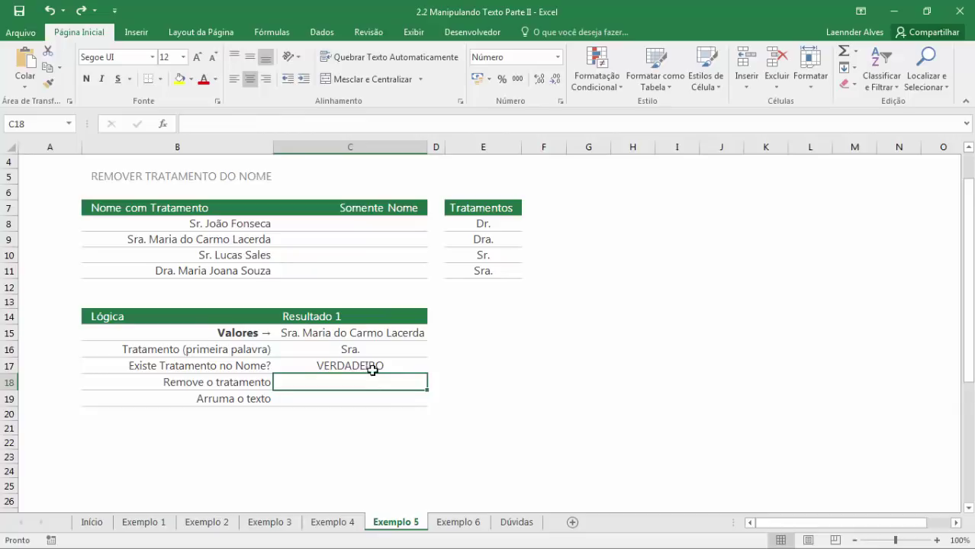
click(371, 351)
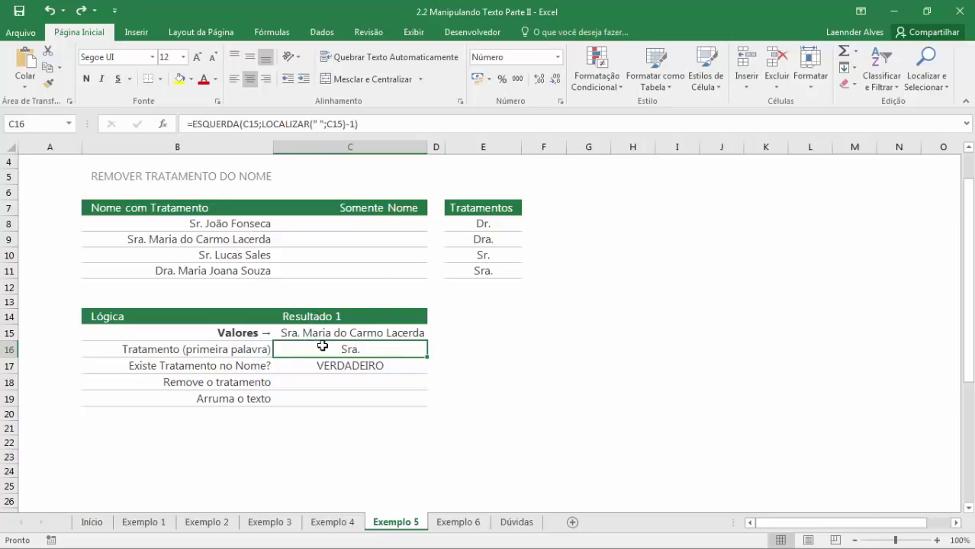
click(339, 377)
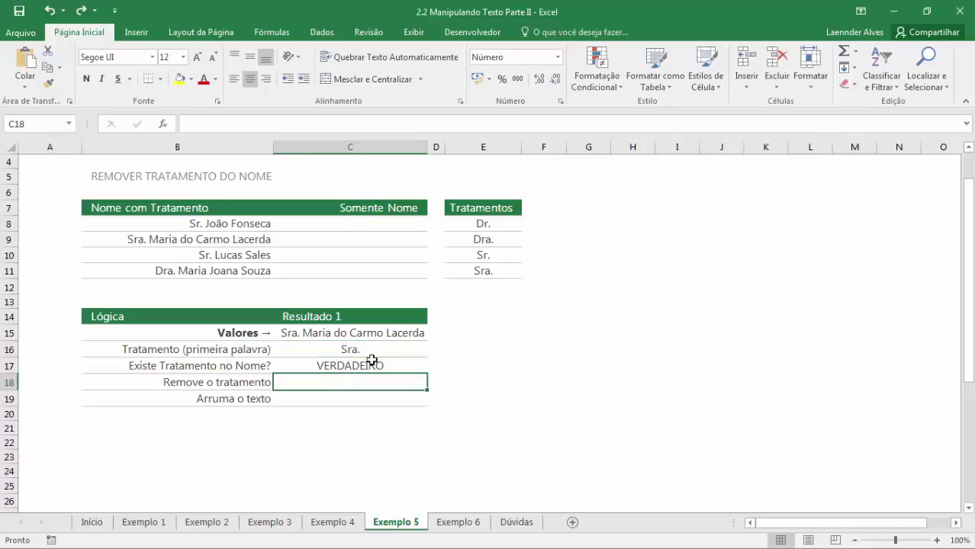
click(366, 366)
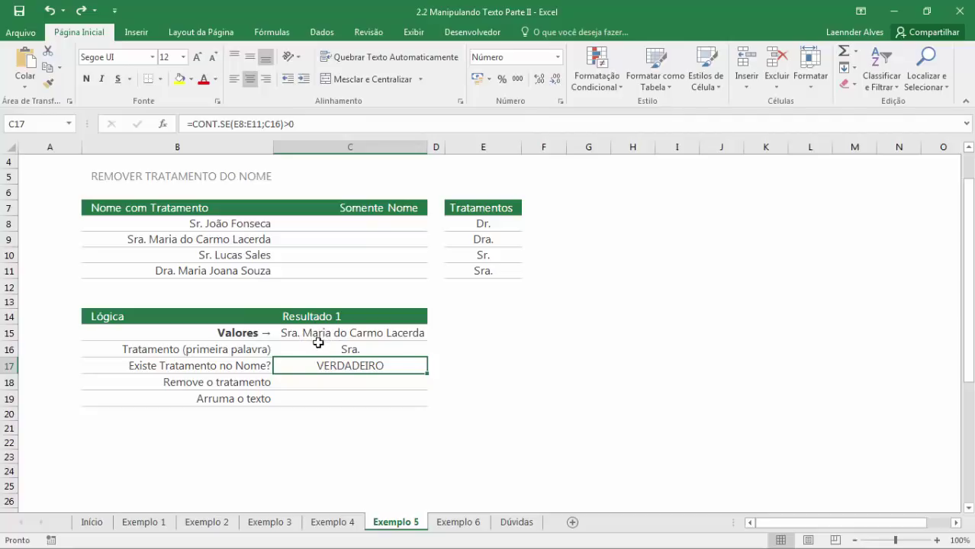
click(326, 382)
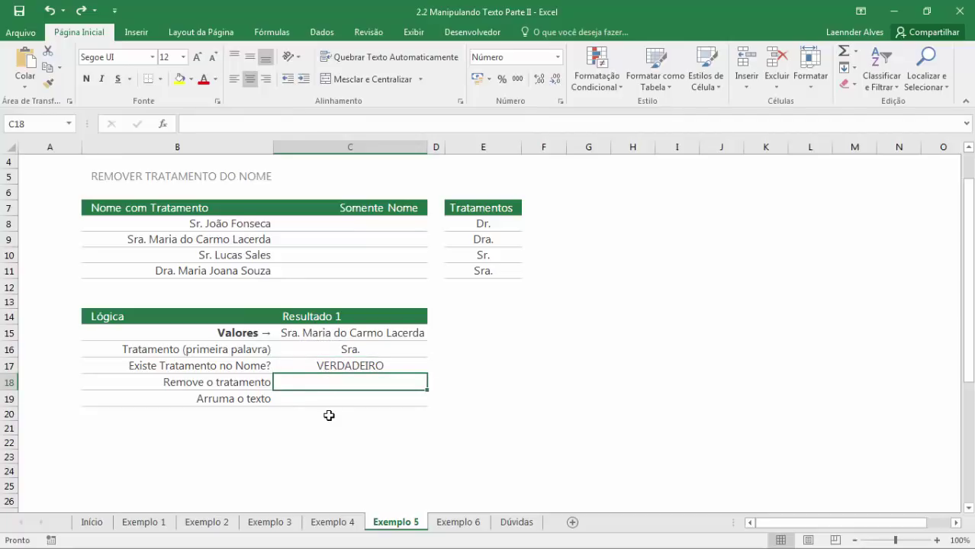
text(=)
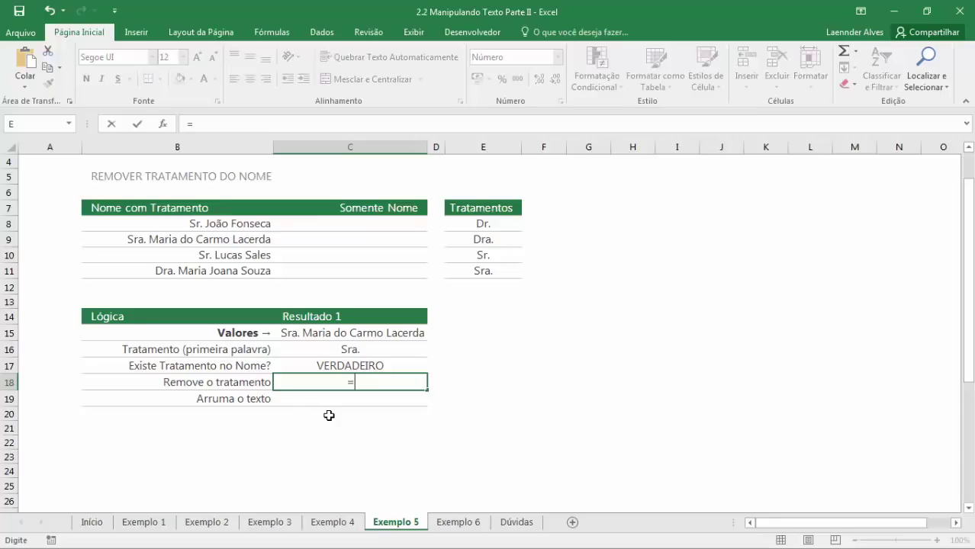
text(SE()
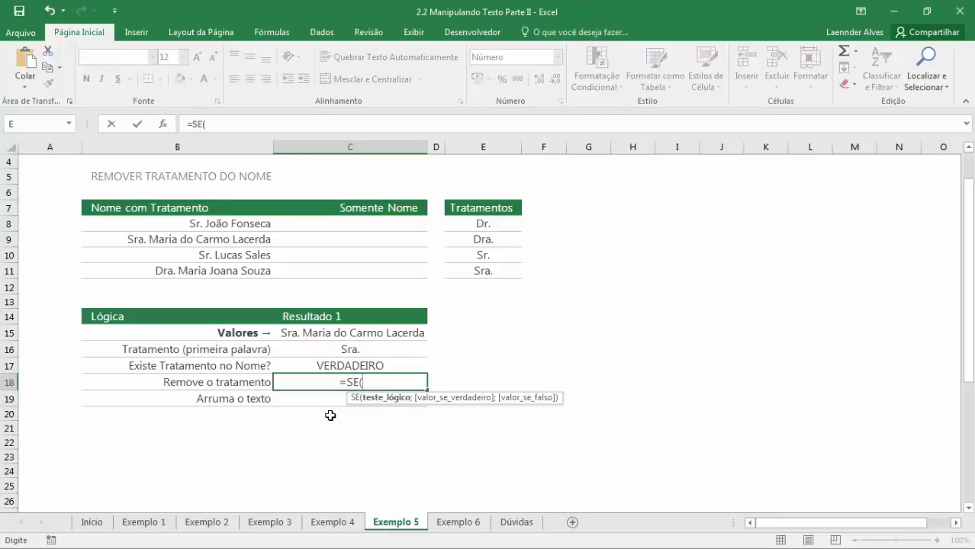
click(353, 365)
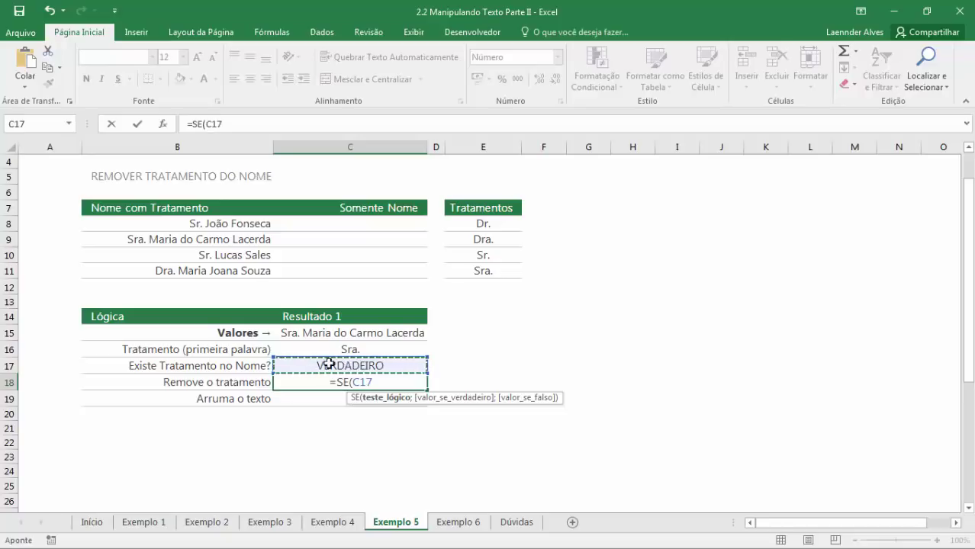
text(;)
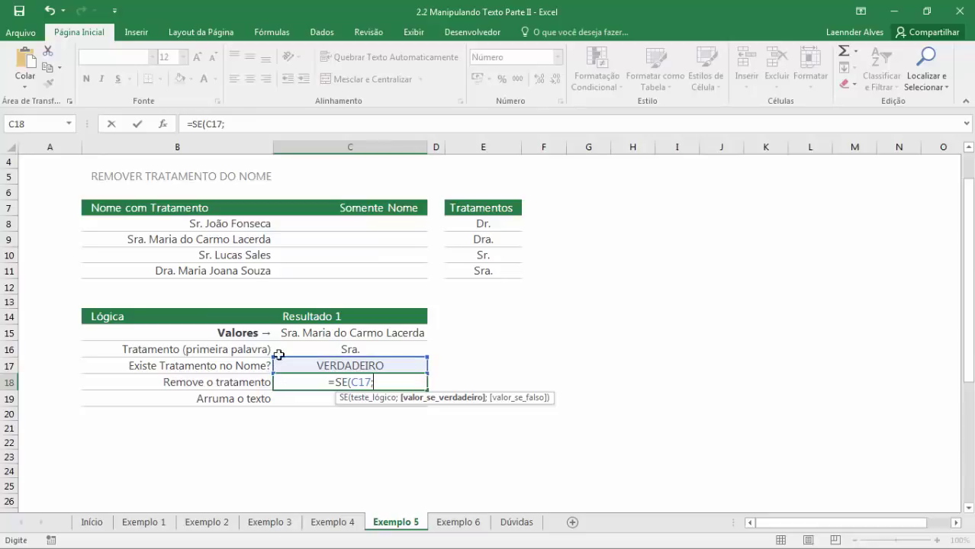
Add SUBSTITUIR(C15;C16;"") as the value if true in C18's SE formula.
text(SUBSTITUIR()
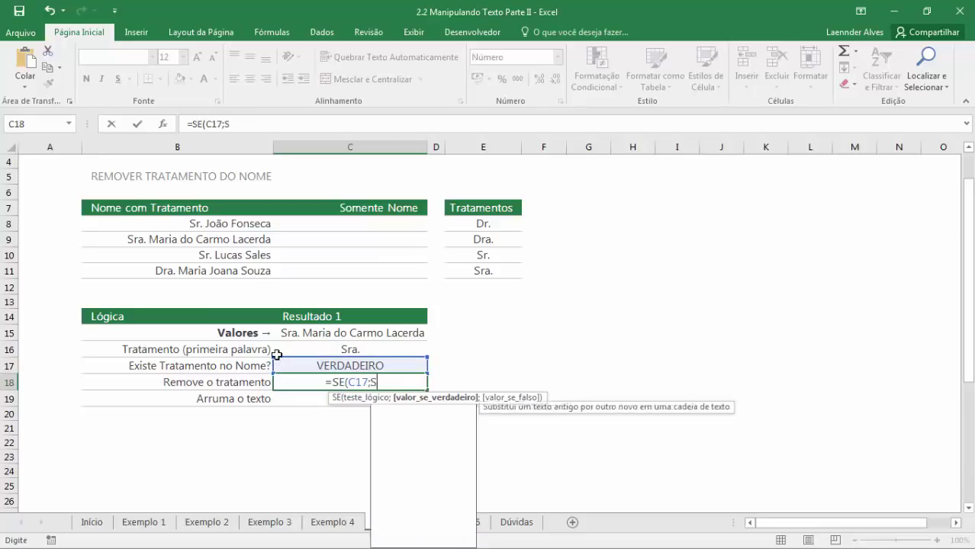
click(347, 349)
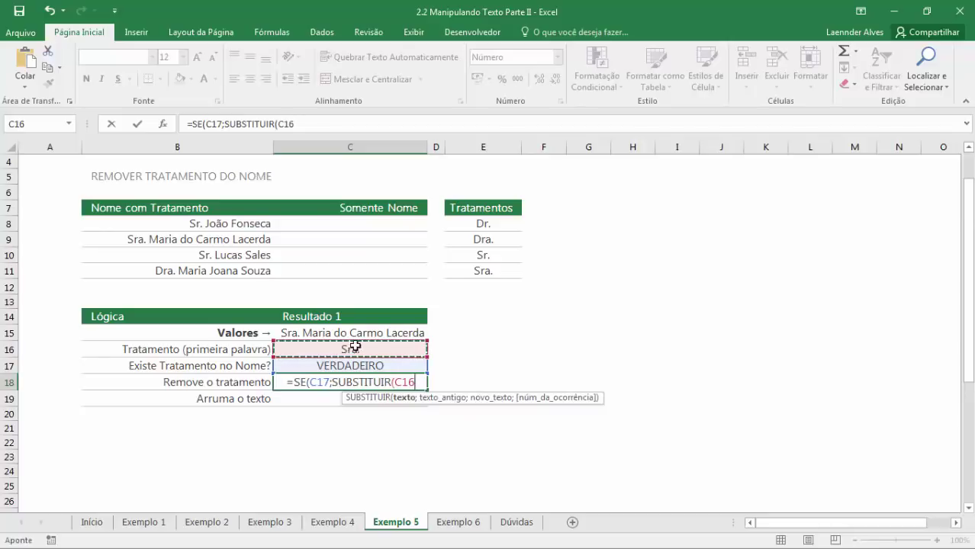
click(356, 336)
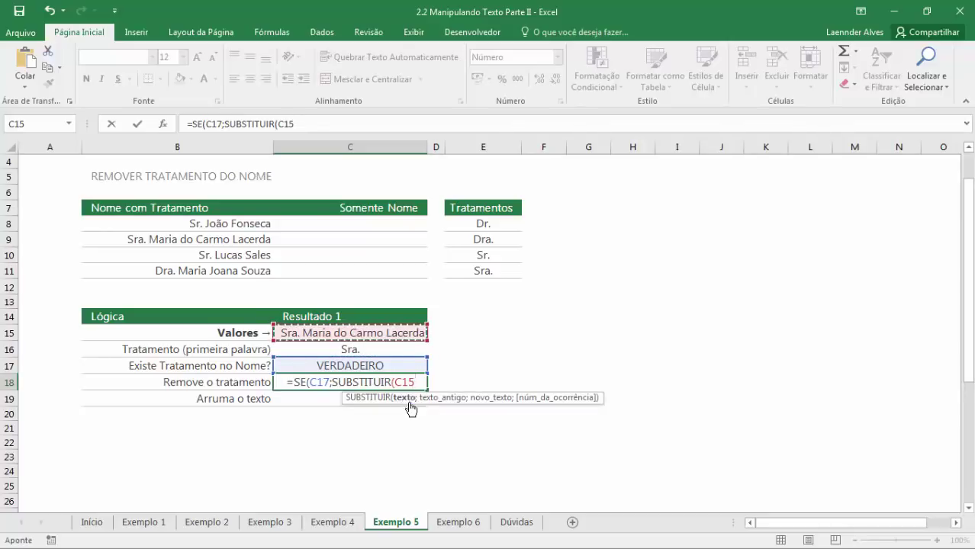
text(;)
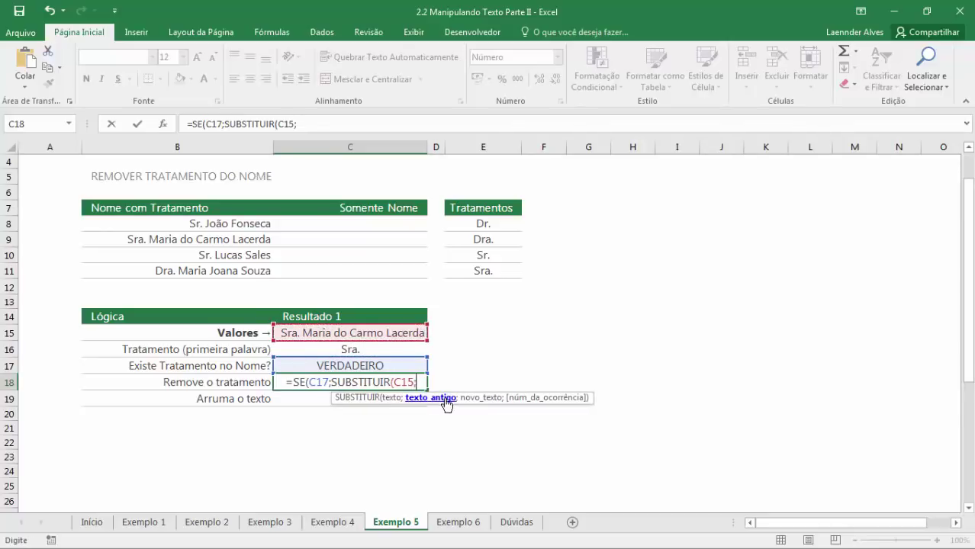
click(356, 351)
text(;"")
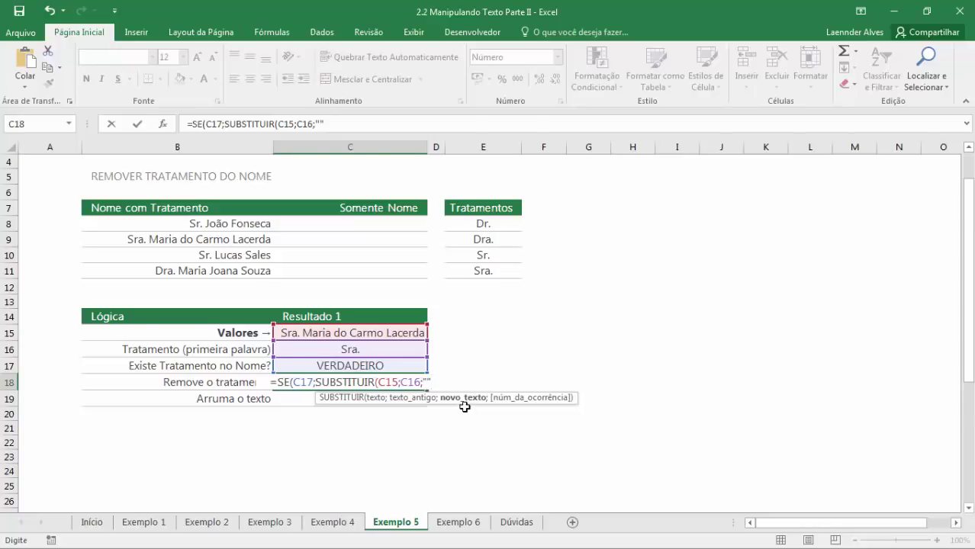
text())
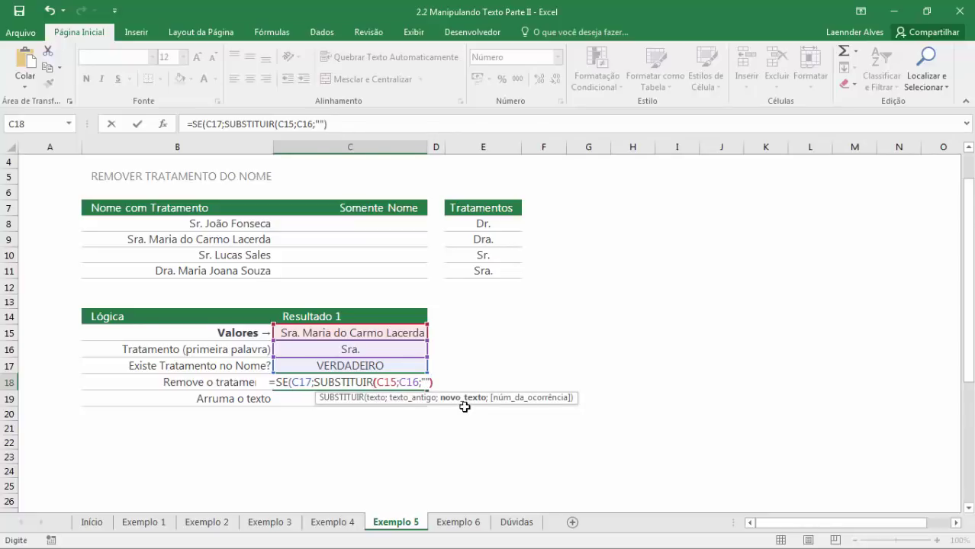
Complete C18's formula with C15 as the value if false: =SE(C17;SUBSTITUIR(C15;C16;"");C15).
drag(318, 384, 435, 382)
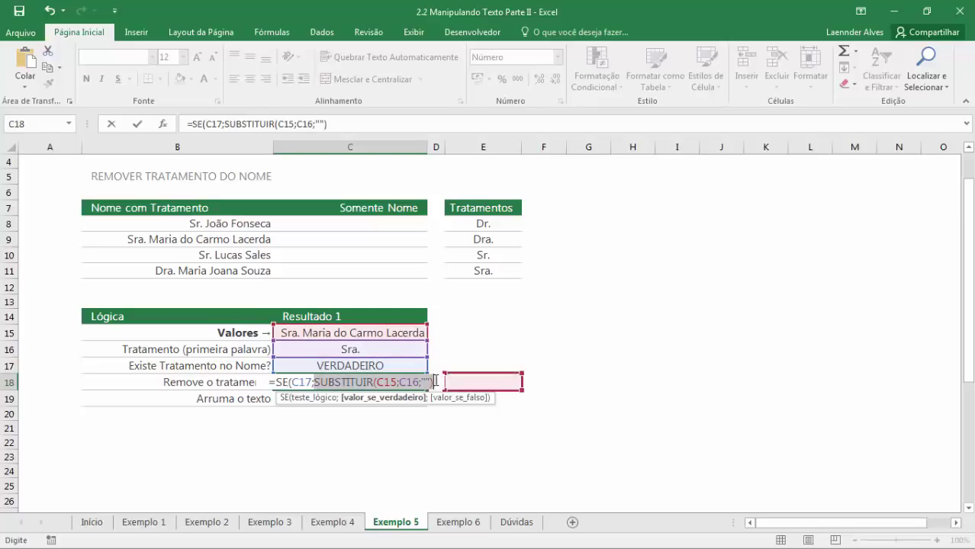
click(435, 382)
text(;)
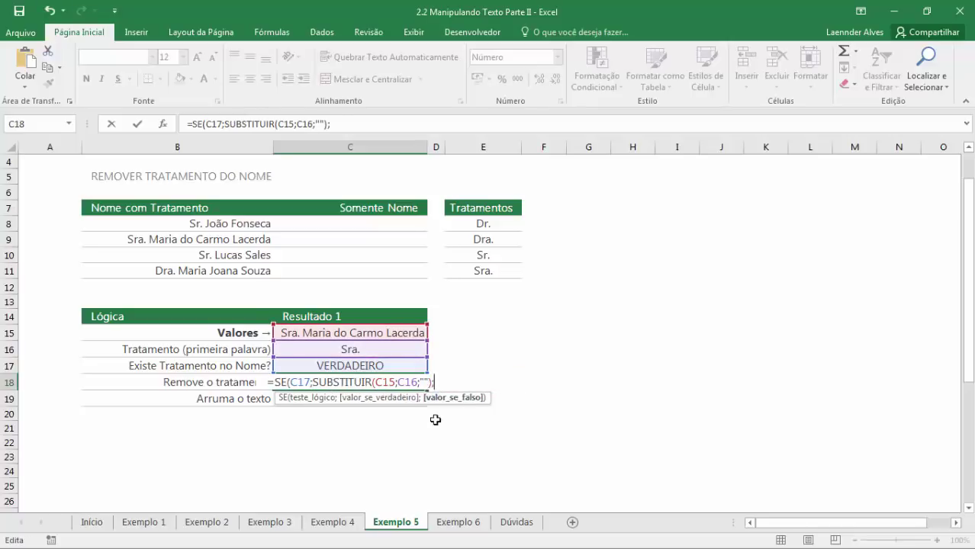
click(379, 333)
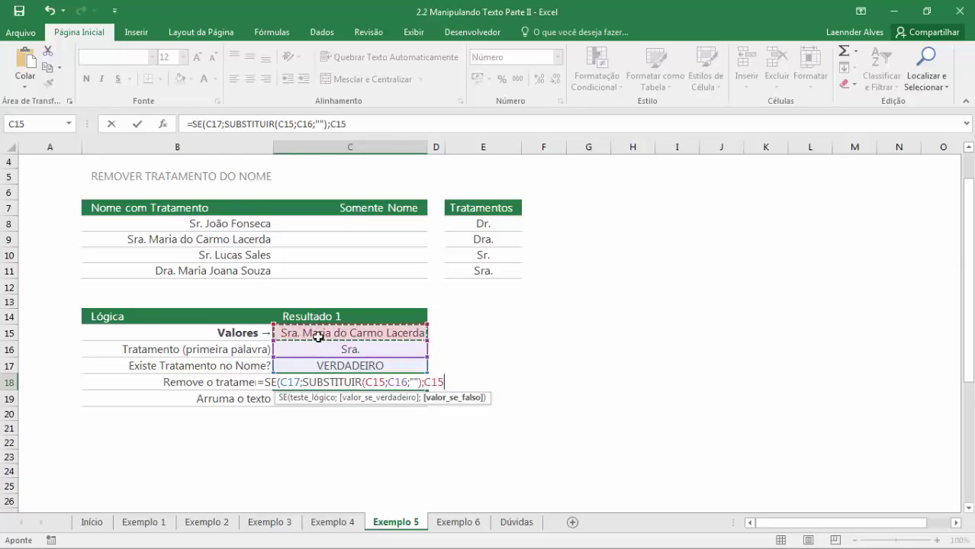
text())
key(Return)
Try C18's formula with the title removed from C15's sample name, and undo the removal.
key(Up)
key(Up)
key(Up)
key(Up)
key(F2)
key(ctrl+Left)
key(ctrl+Left)
key(shift+Home)
key(Delete)
key(Return)
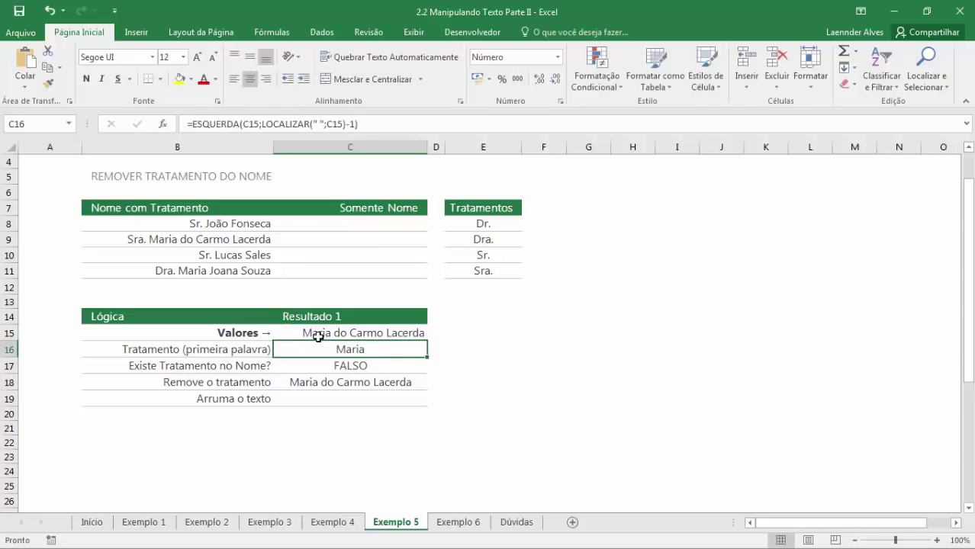
key(ctrl+z)
Examine C18's formula and the space that follows the title in C15's sample name.
key(Down)
key(Down)
key(Down)
key(F2)
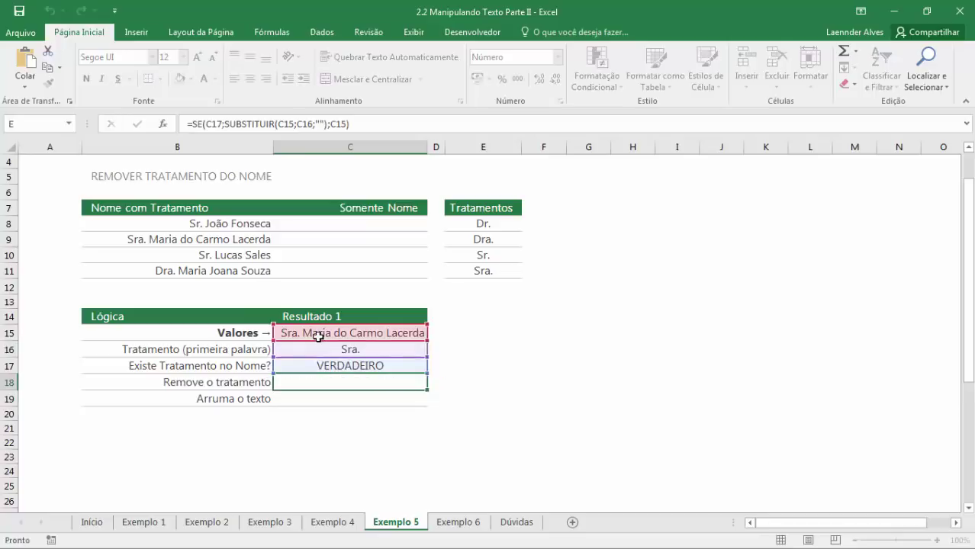
key(Escape)
click(315, 348)
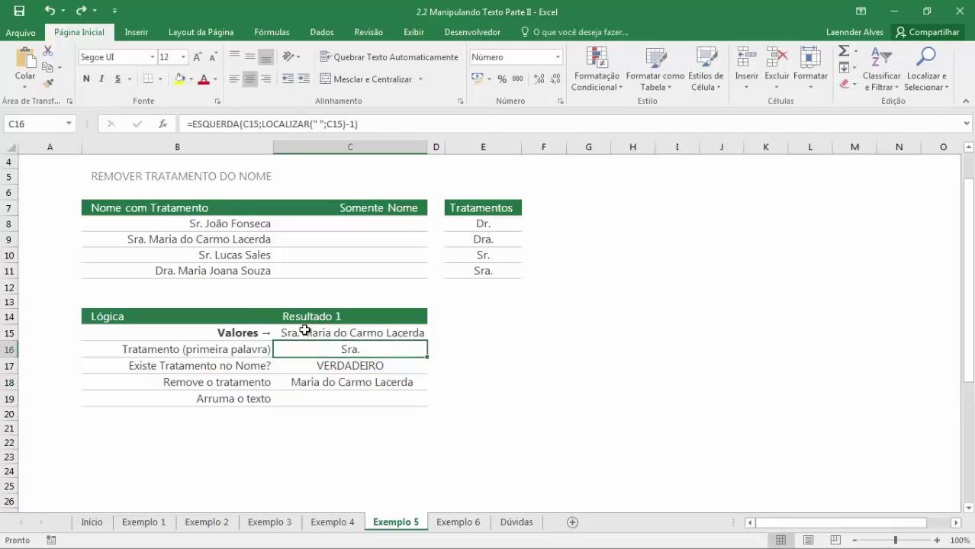
double_click(303, 332)
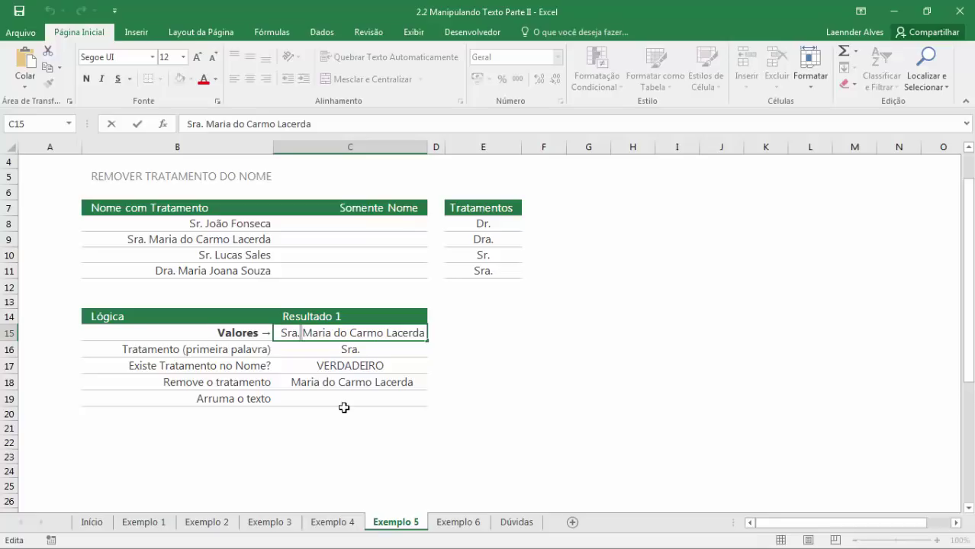
key(shift+Left)
key(Right)
key(Return)
Enter =ARRUMAR(C18) in C19 to trim the spaces from the name without its title.
key(Down)
key(Down)
key(Down)
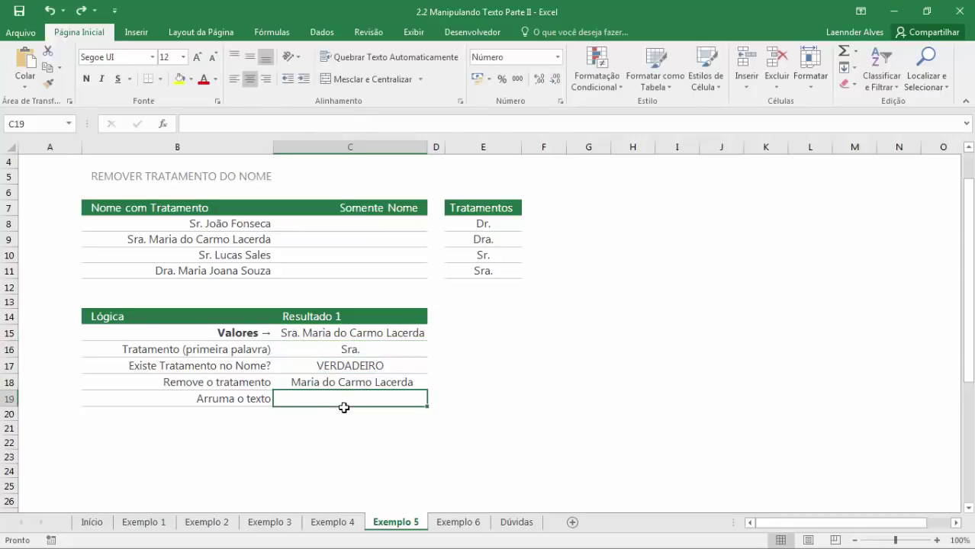
text(=ARRA)
key(BackSpace)
key(Down)
key(Down)
key(Down)
key(Down)
key(Tab)
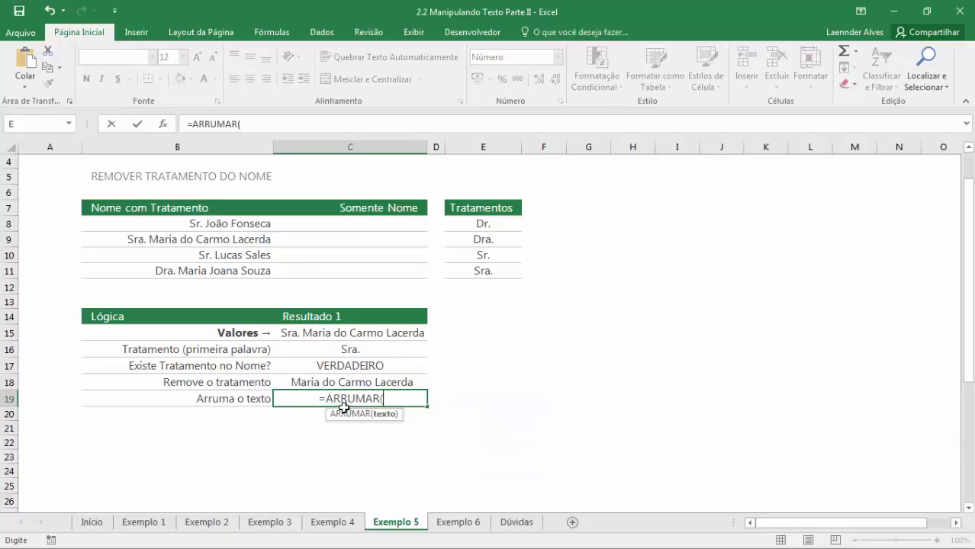
key(Up)
text())
key(ctrl+Return)
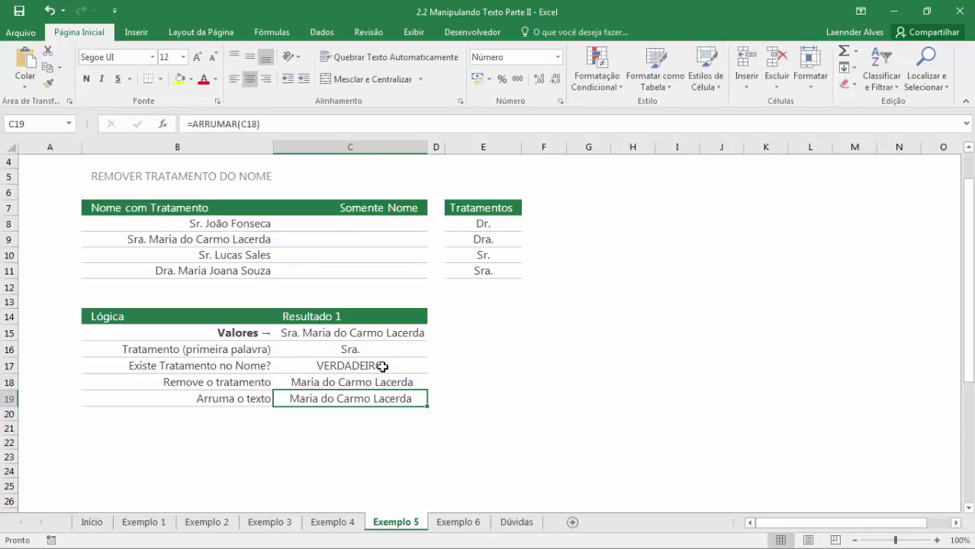
Copy C19's formula text =ARRUMAR(C18) into C8, the first Somente Nome cell.
double_click(380, 398)
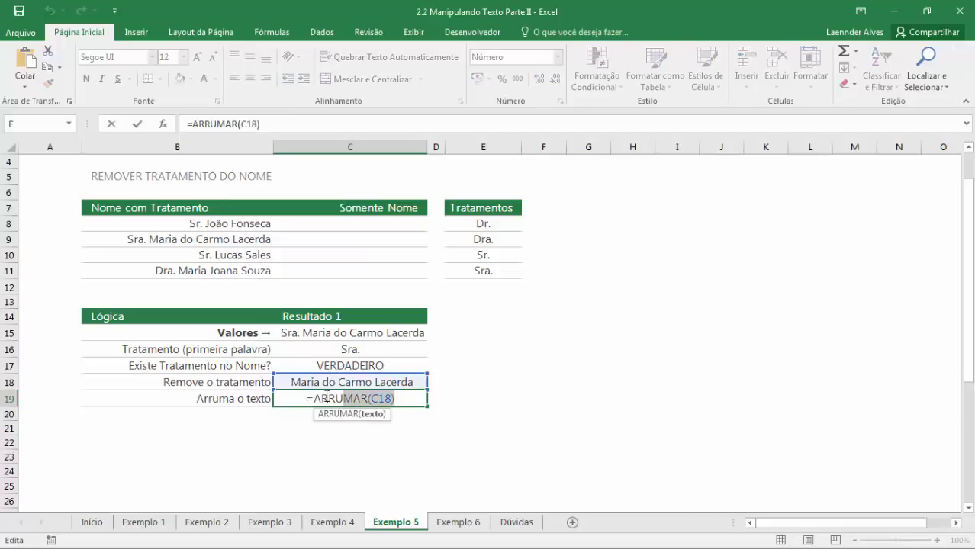
key(Escape)
double_click(332, 223)
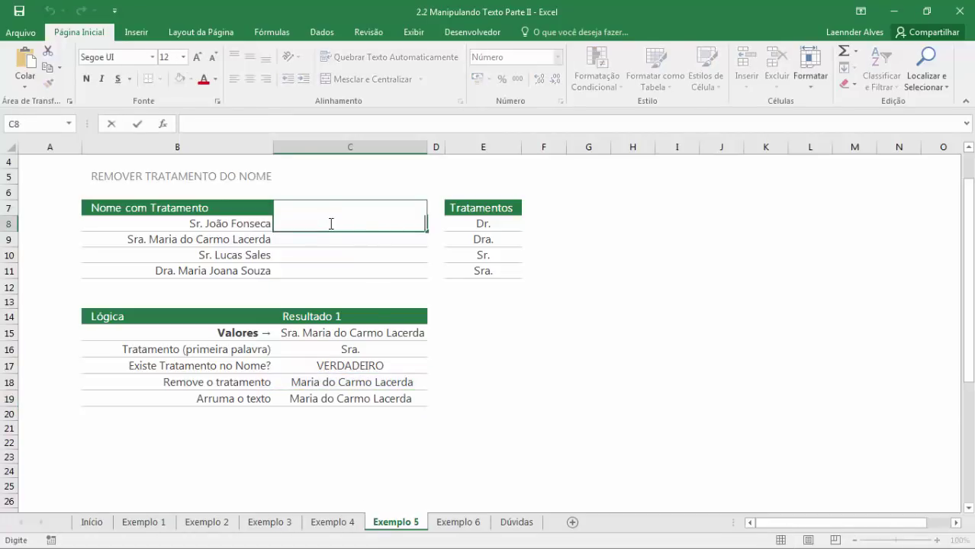
text(=ARRUMAR(C18))
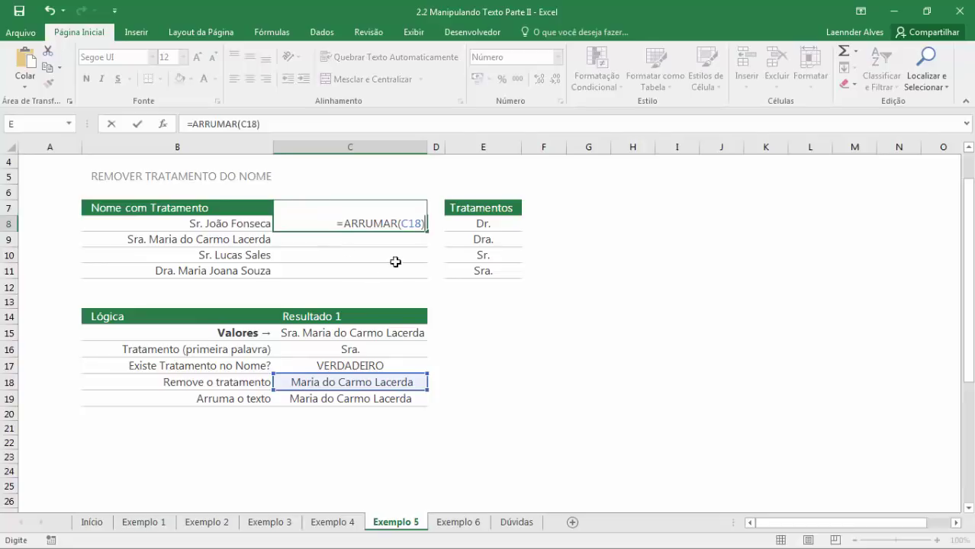
Replace the C18 reference in C8 with C18's own expression, giving =ARRUMAR(SE(C17;SUBSTITUIR(C15;C16;"");C15)).
click(381, 386)
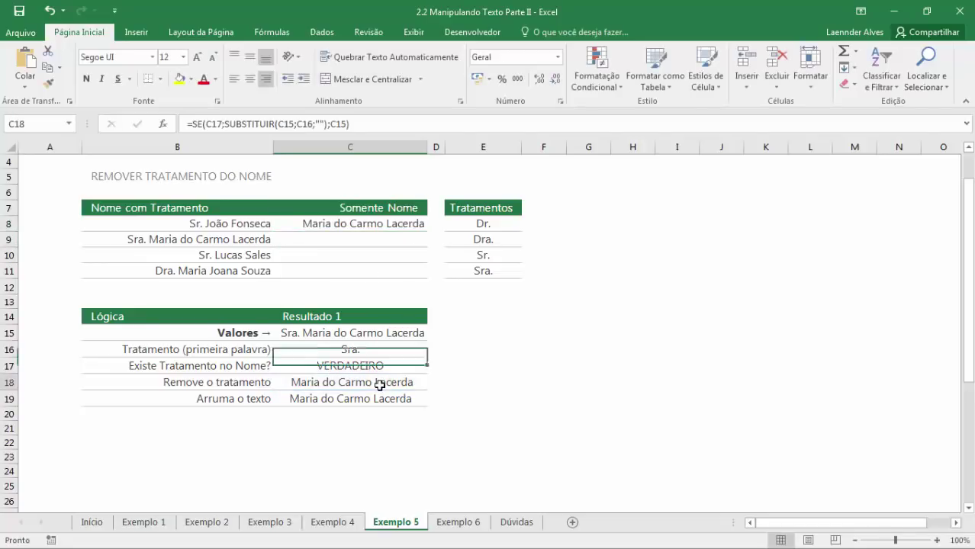
double_click(378, 383)
drag(449, 381, 263, 381)
key(ctrl+c)
key(Escape)
click(380, 224)
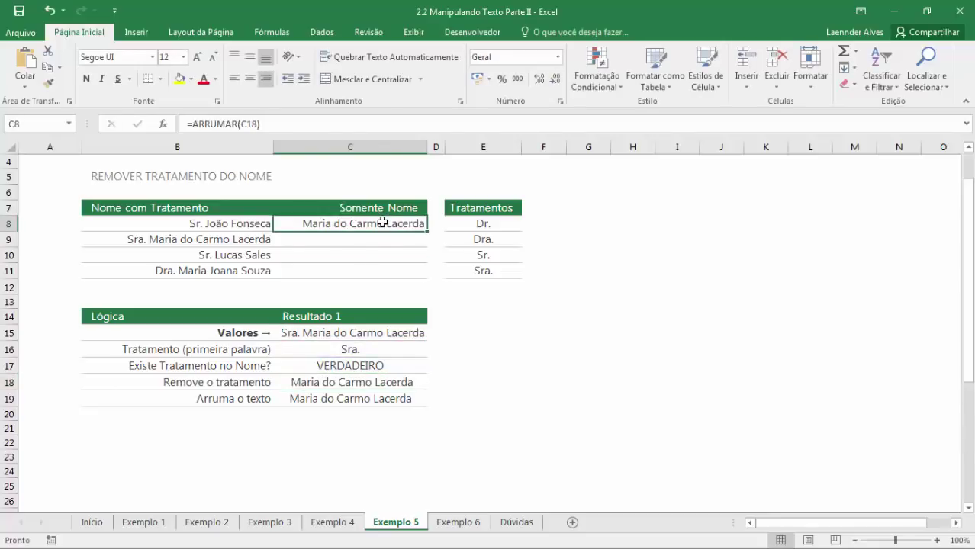
double_click(381, 223)
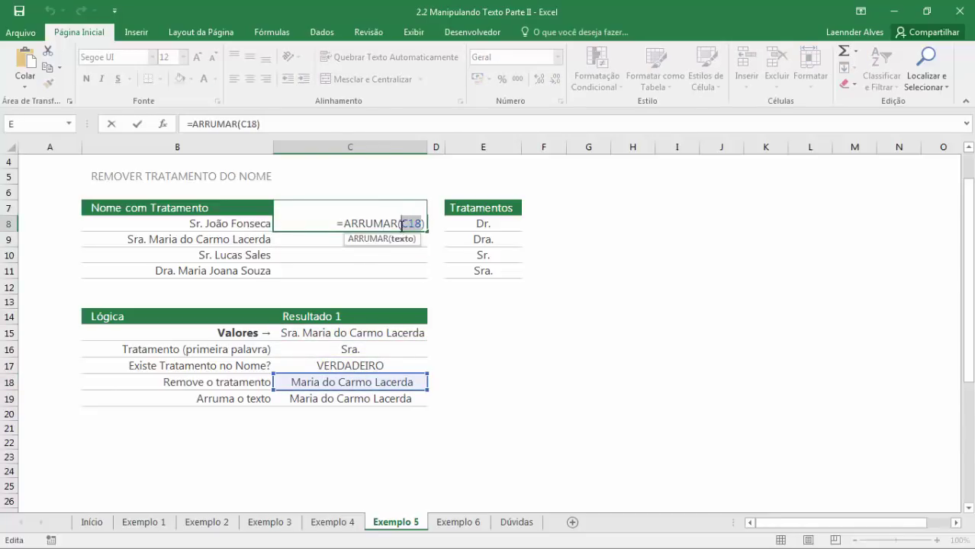
key(ctrl+v)
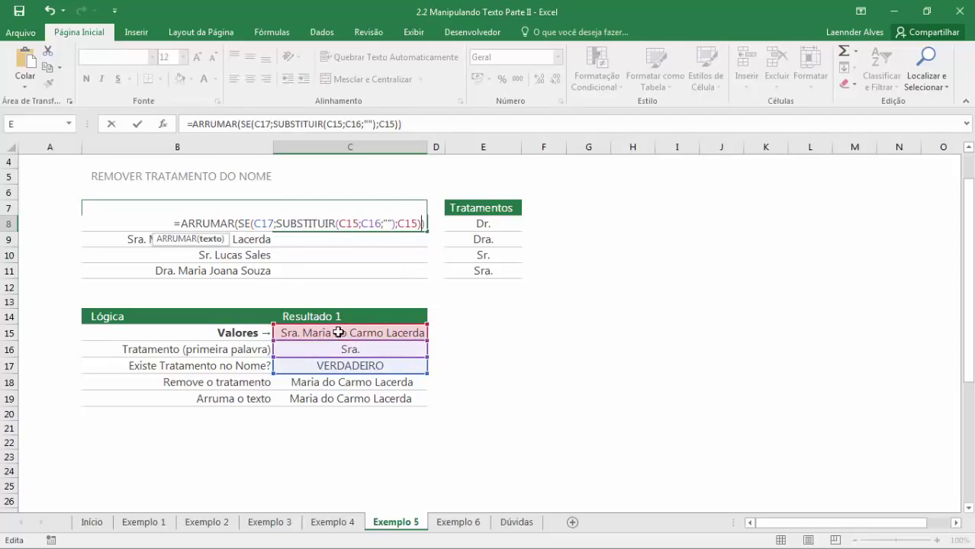
key(Return)
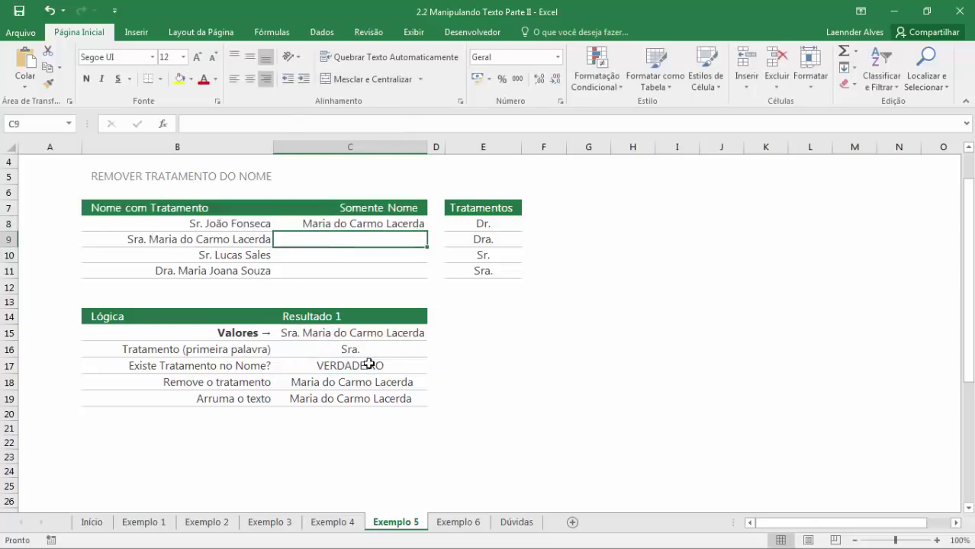
Replace the C17 reference in C8's formula with C17's own expression, CONT.SE(E8:E11;C16)>0.
double_click(369, 365)
drag(412, 366, 293, 365)
key(ctrl+c)
key(Escape)
double_click(337, 222)
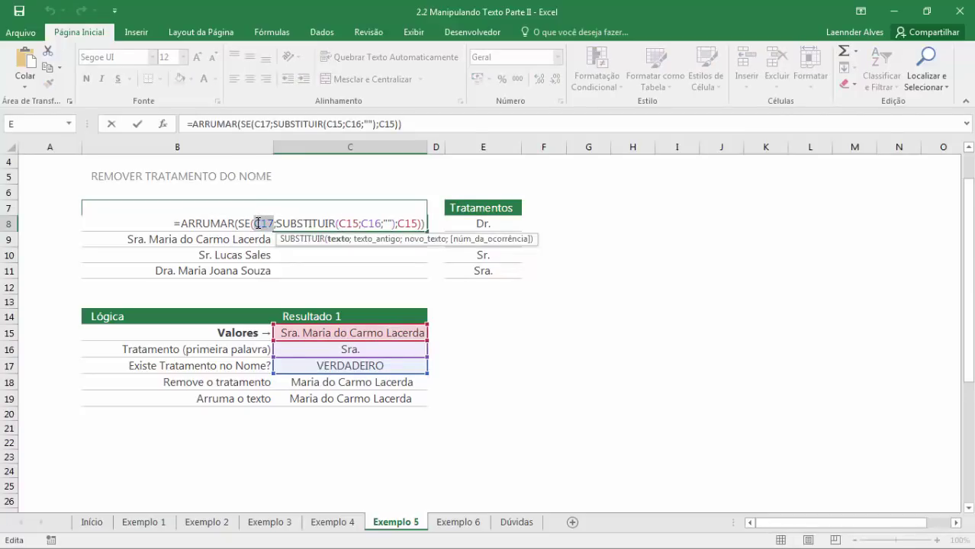
key(ctrl+v)
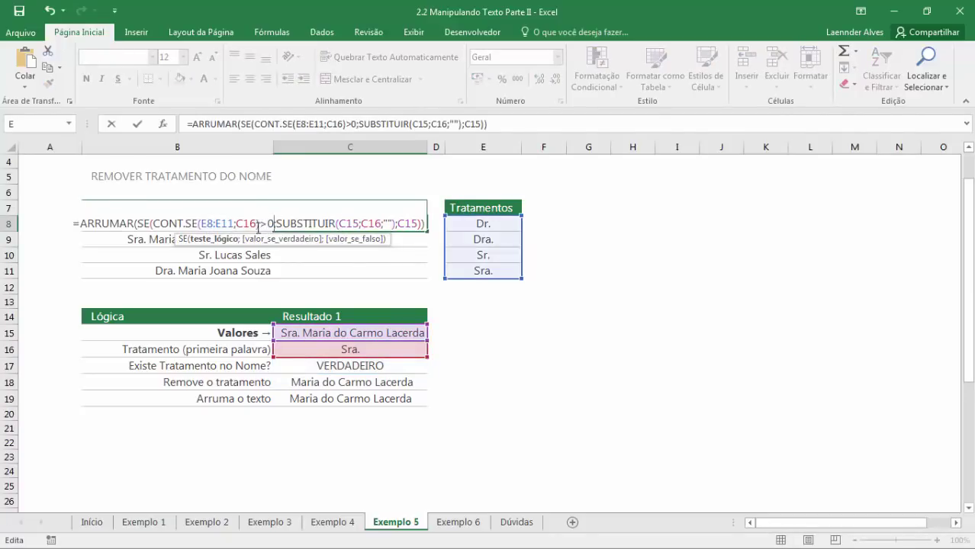
drag(206, 222, 227, 222)
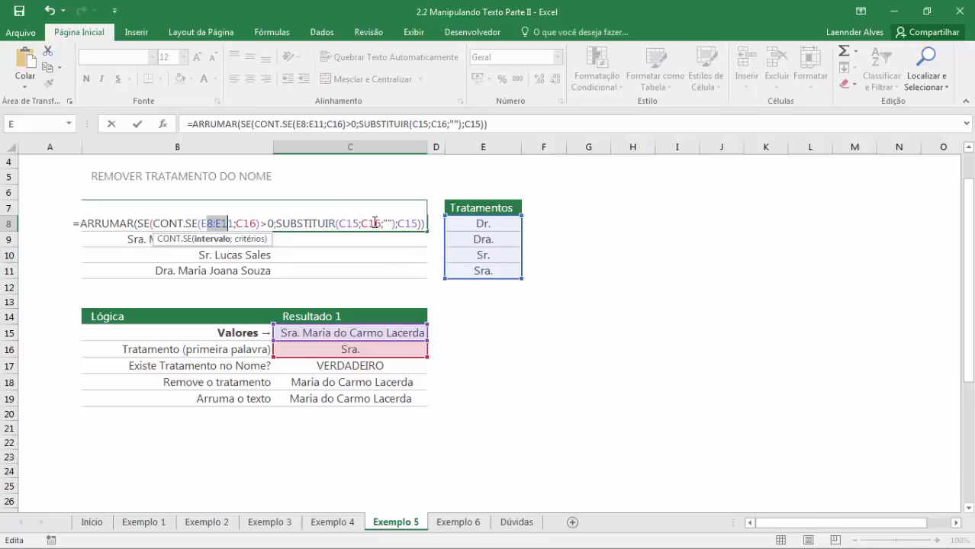
key(Escape)
Replace both C16 references in C8's formula with C16's own expression, ESQUERDA(C15;LOCALIZAR(" ";C15)-1).
click(362, 350)
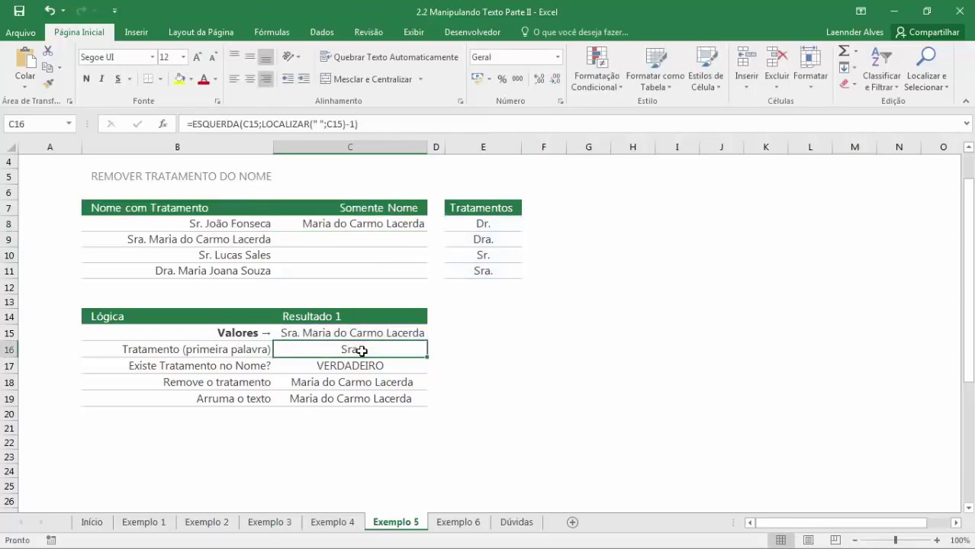
double_click(360, 349)
drag(445, 351, 250, 350)
key(ctrl+c)
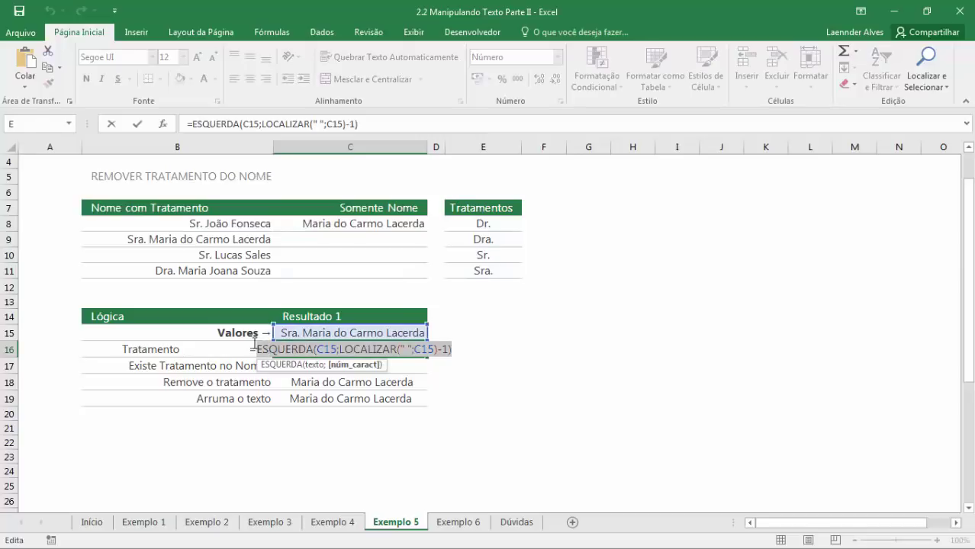
key(Escape)
click(362, 224)
double_click(363, 223)
drag(258, 223, 236, 224)
key(ctrl+v)
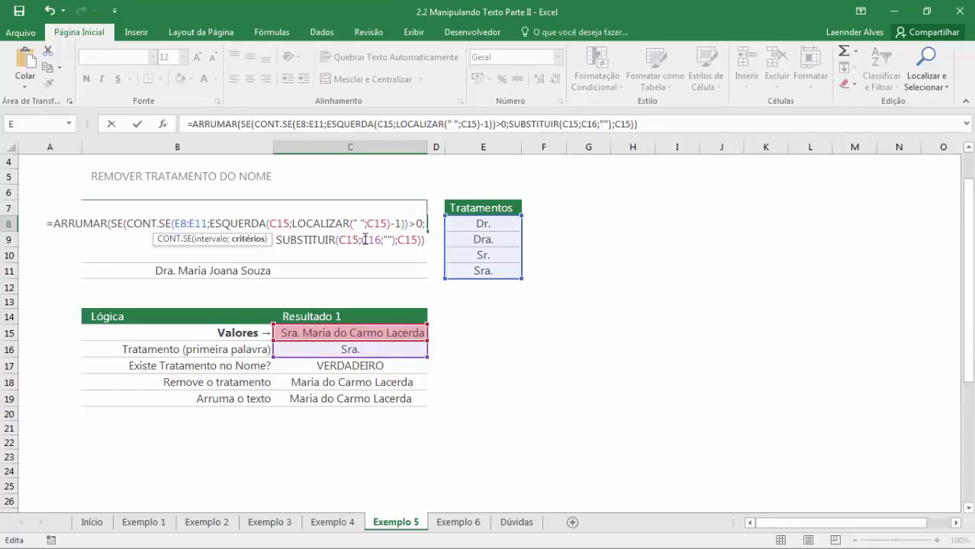
drag(377, 239, 382, 239)
key(ctrl+v)
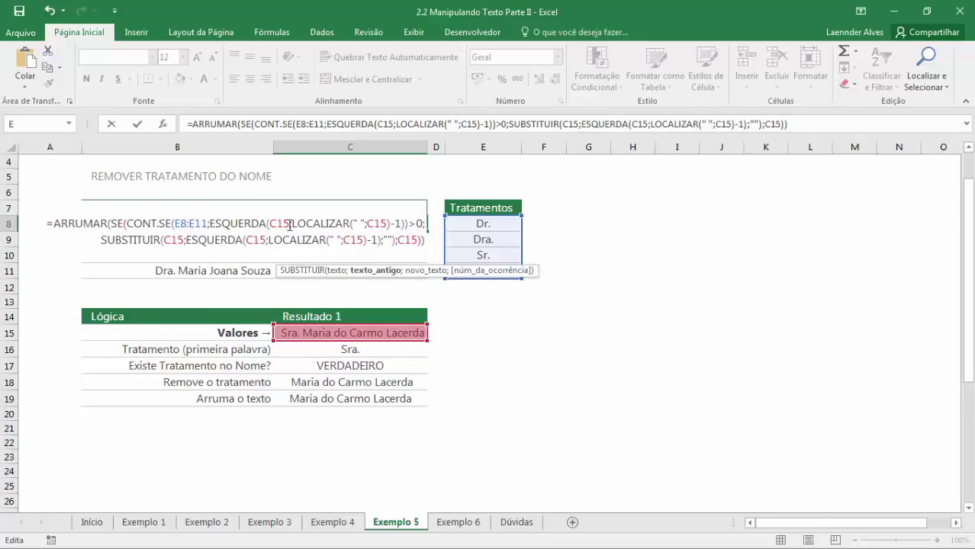
key(Return)
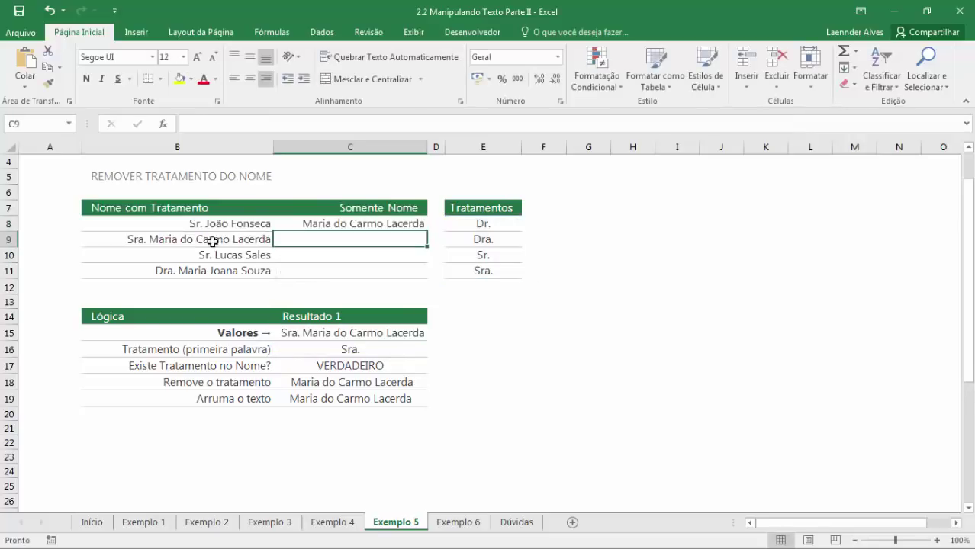
Change every C15 reference in C8's formula to B8, the first Nome com Tratamento cell.
click(203, 224)
double_click(366, 224)
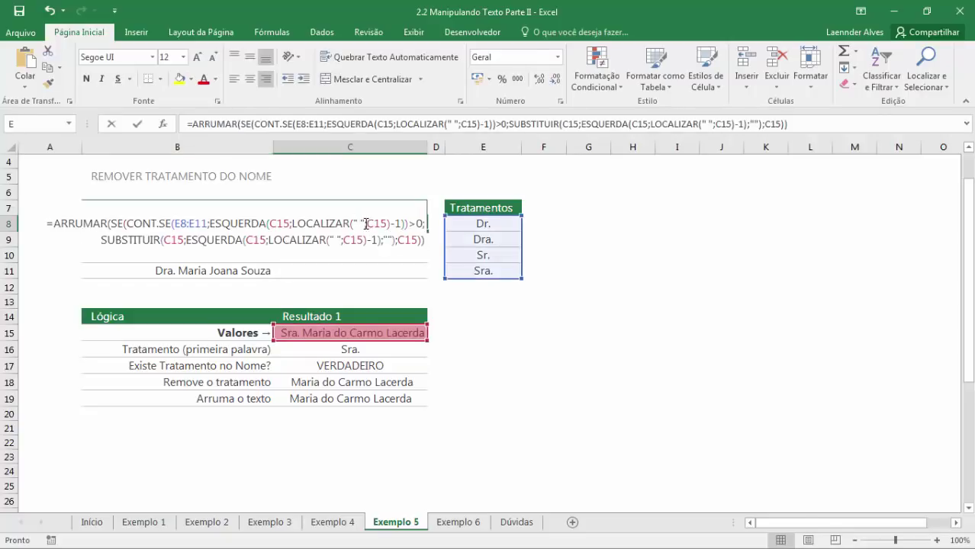
click(272, 222)
text(b8)
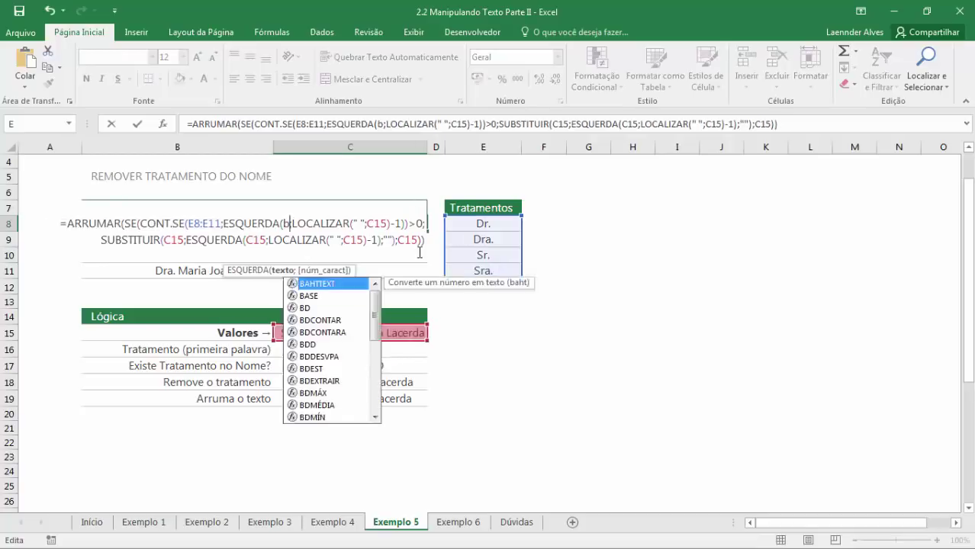
double_click(378, 224)
text(b8)
double_click(174, 240)
text(b8)
double_click(255, 239)
text(b8)
double_click(349, 240)
text(b8)
double_click(403, 241)
text(b8)
key(Return)
Make the title range in C8's formula absolute as $E$8:$E$11 and fill the formula down through C11.
click(395, 223)
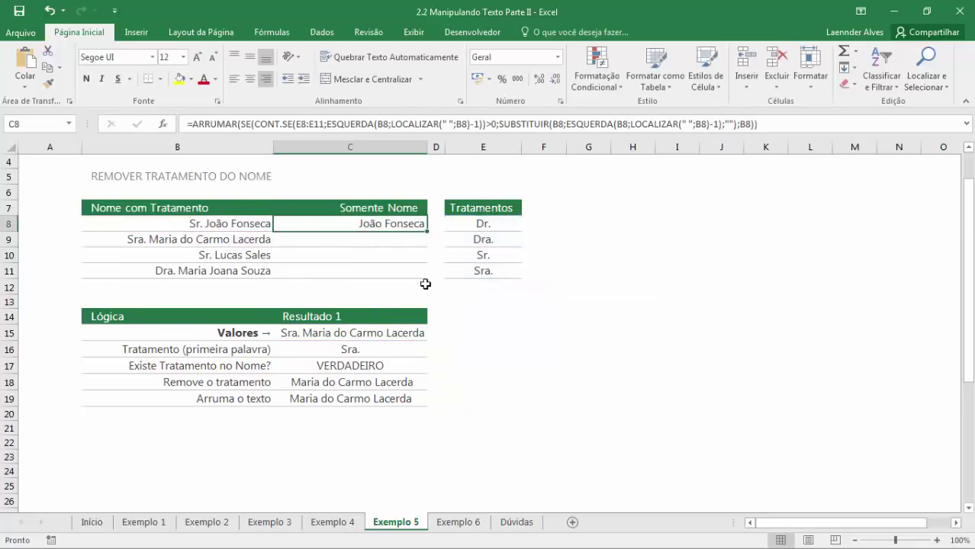
double_click(400, 231)
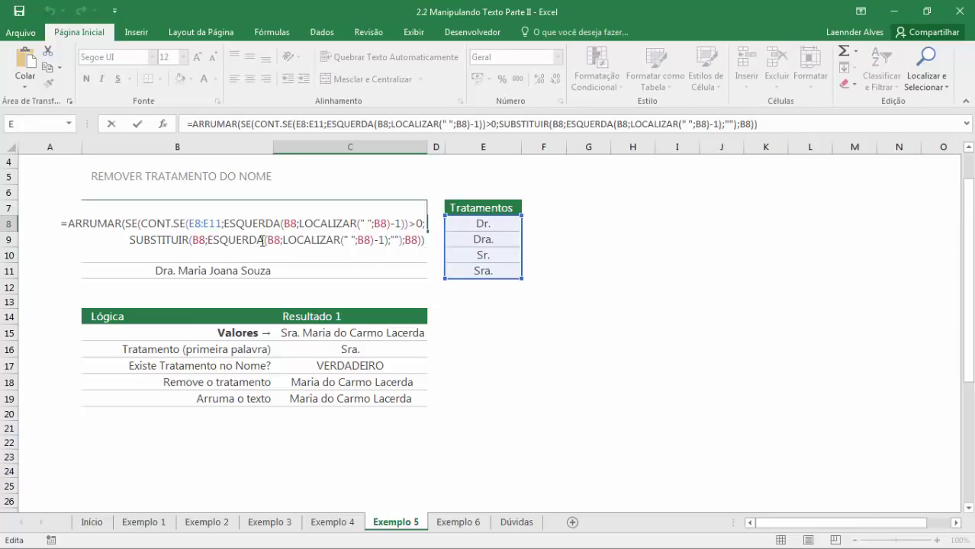
drag(220, 220, 187, 222)
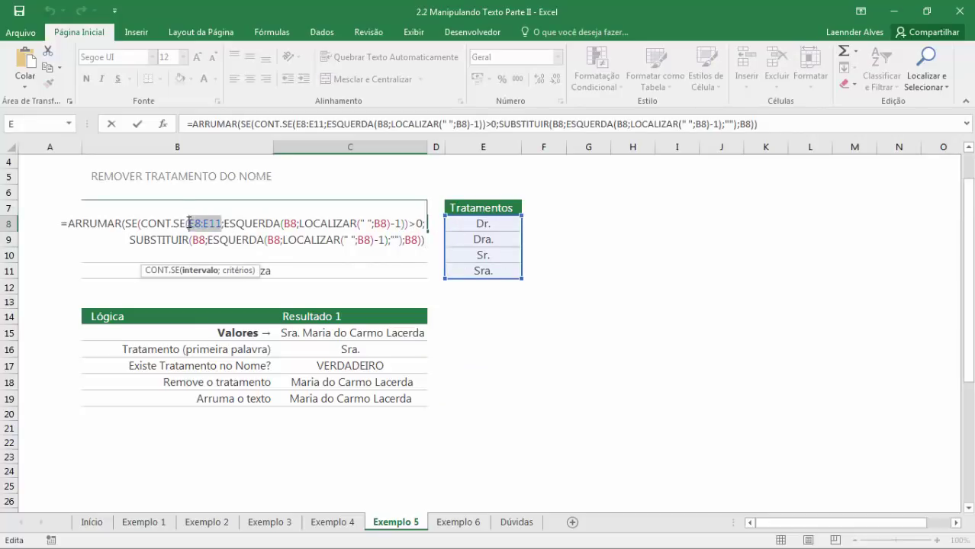
key(F4)
key(Return)
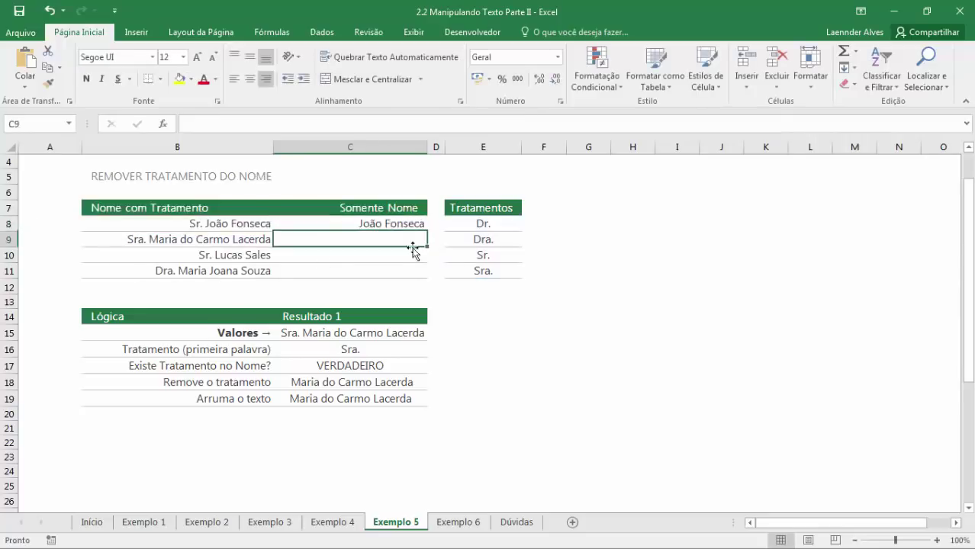
click(388, 223)
drag(422, 229, 428, 277)
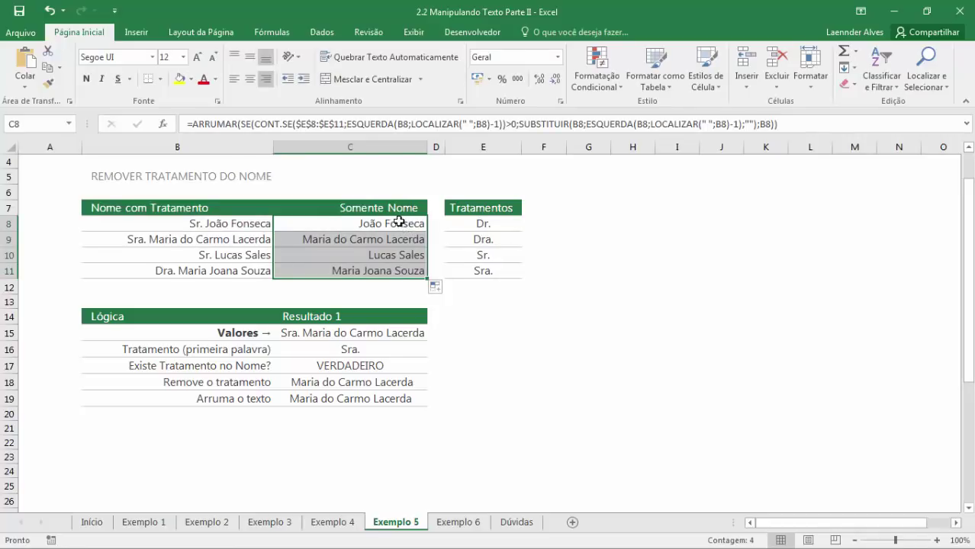
Review the complete nested formula in C8 against the titled name in B8.
double_click(404, 229)
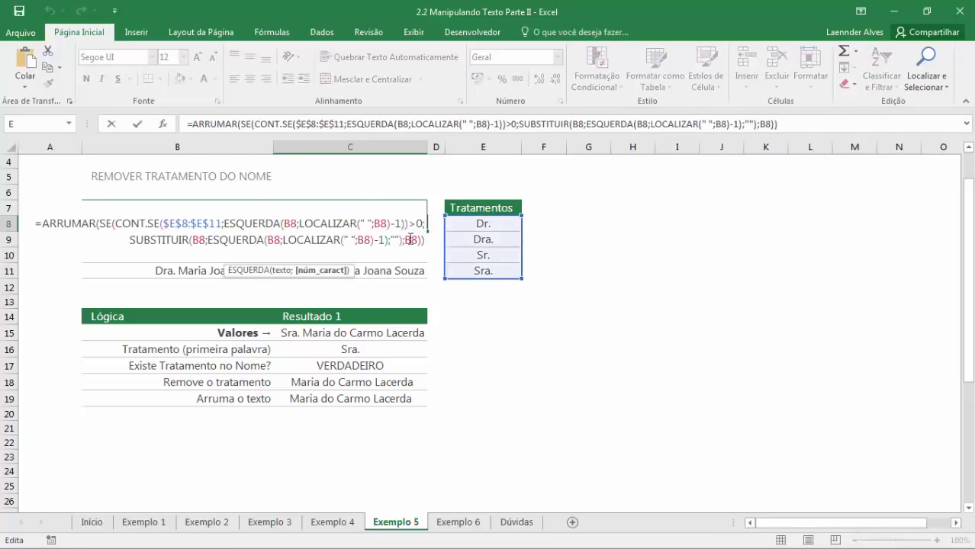
drag(411, 239, 35, 222)
key(Escape)
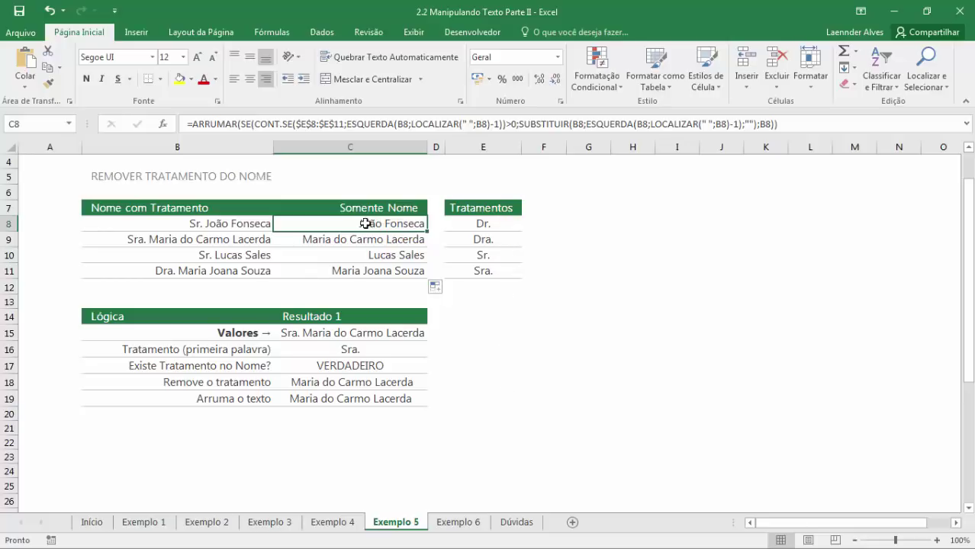
click(230, 223)
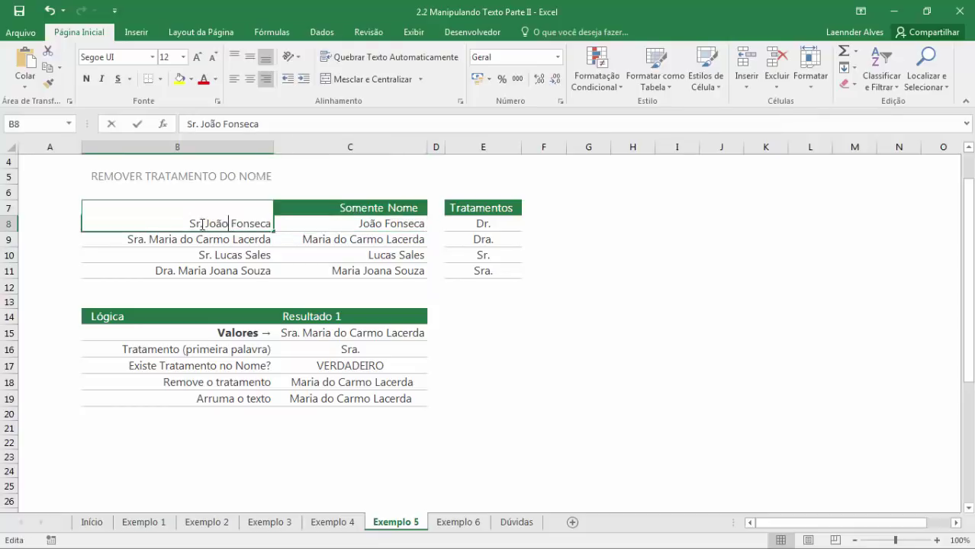
double_click(379, 224)
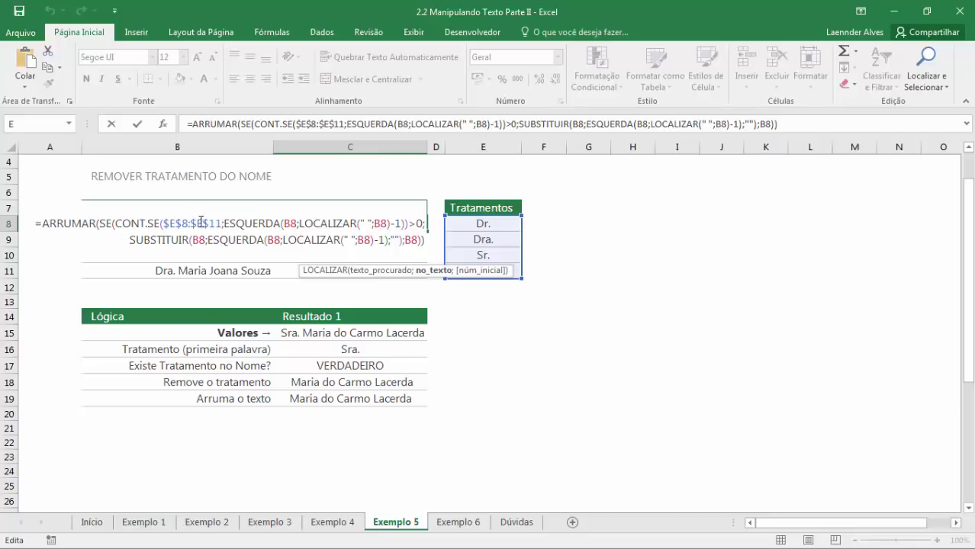
key(Escape)
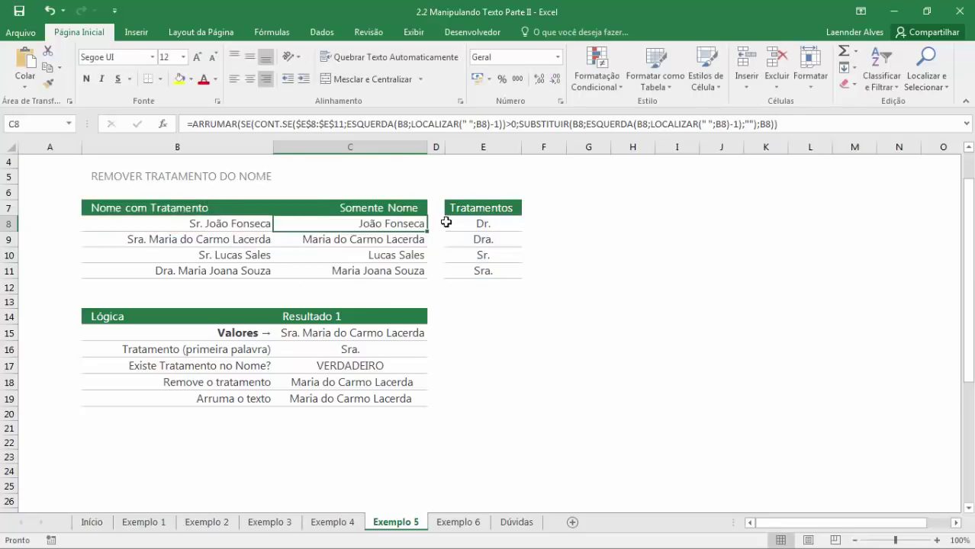
Go on to the Exemplo 6 sheet and examine the Último Nome formulas in C8 and C9.
scroll(447, 215, up, 1)
scroll(447, 215, up, 1)
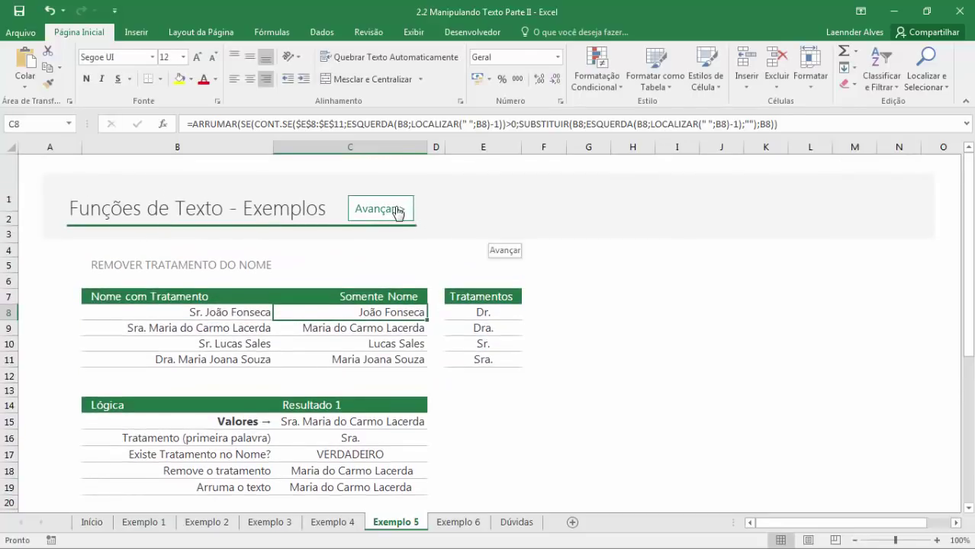
click(398, 212)
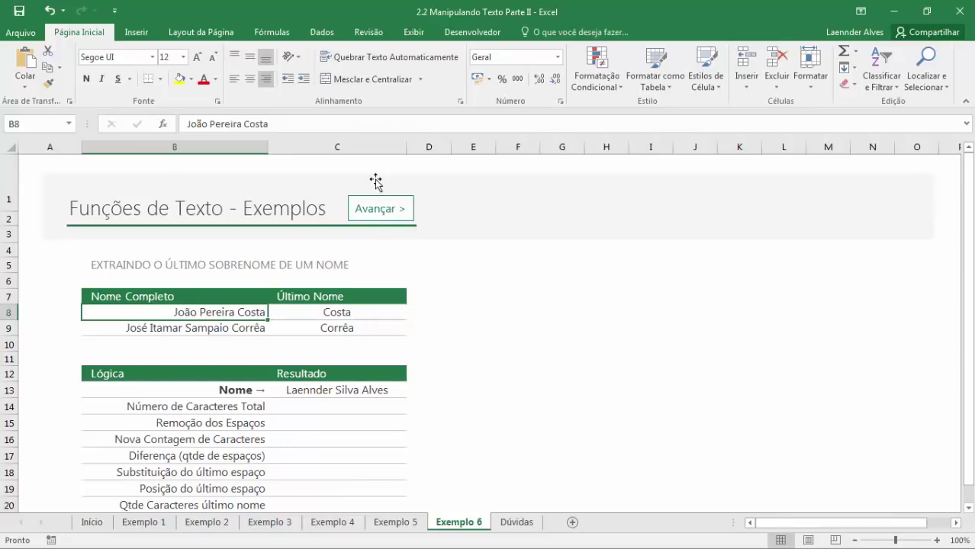
scroll(360, 261, down, 1)
scroll(306, 263, up, 1)
click(344, 313)
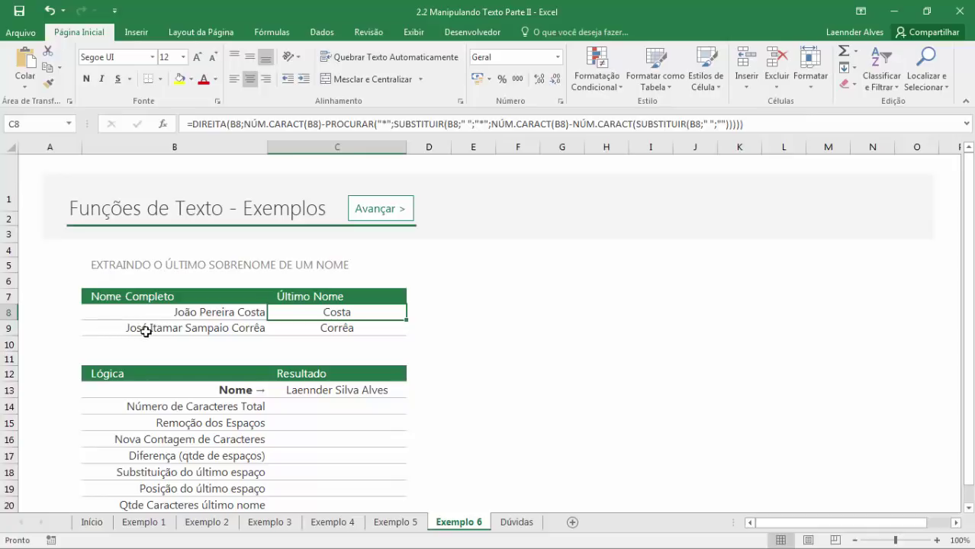
click(337, 328)
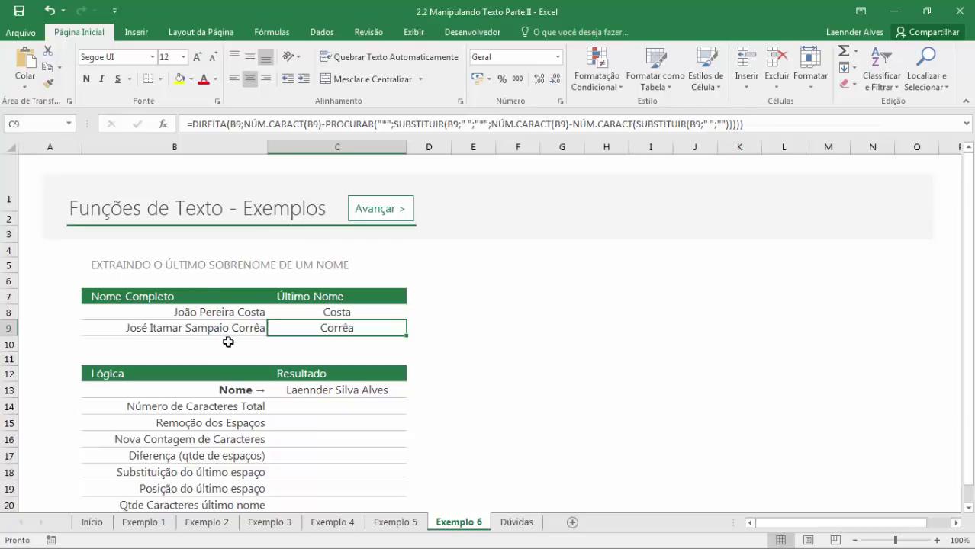
Examine Exemplo 6's Lógica steps and the full names in B8 and B9 whose last surnames are extracted.
scroll(263, 340, down, 1)
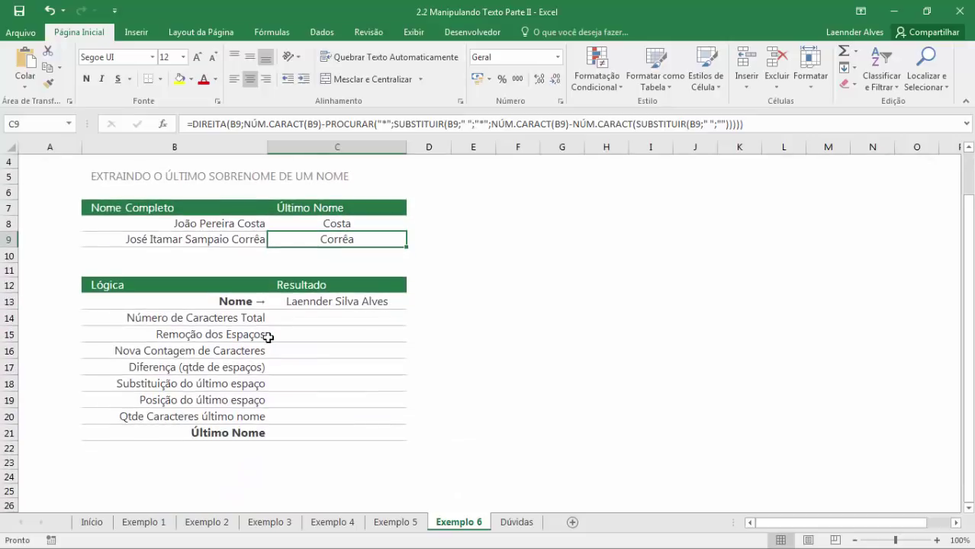
click(353, 317)
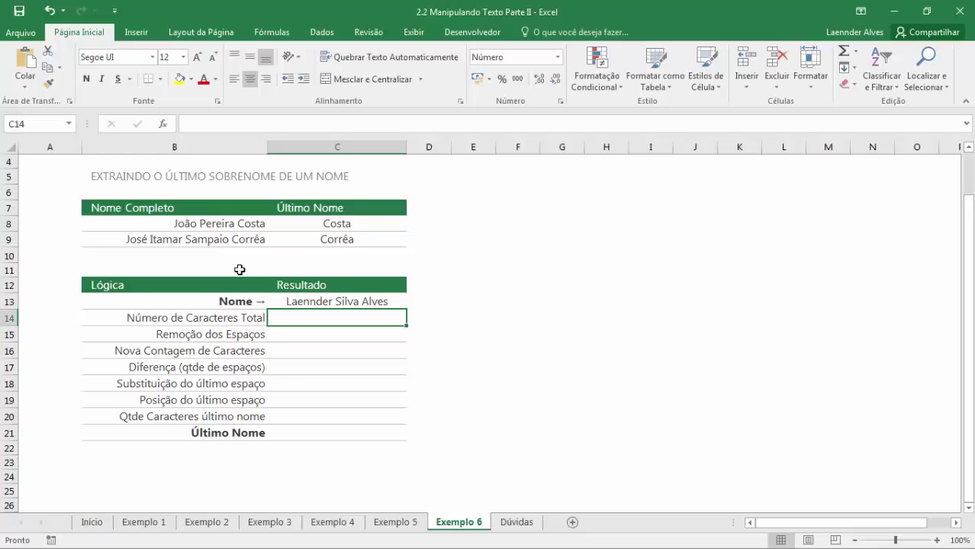
click(243, 227)
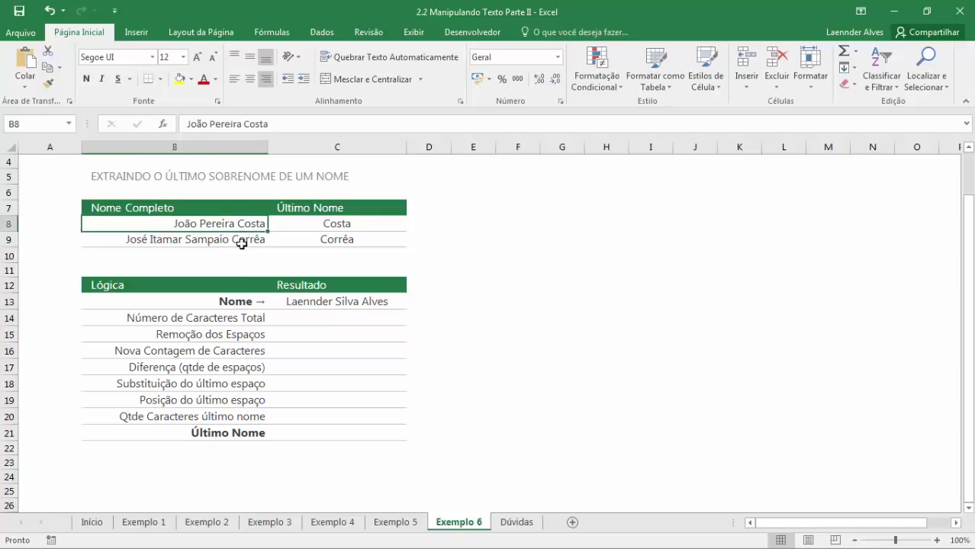
click(242, 241)
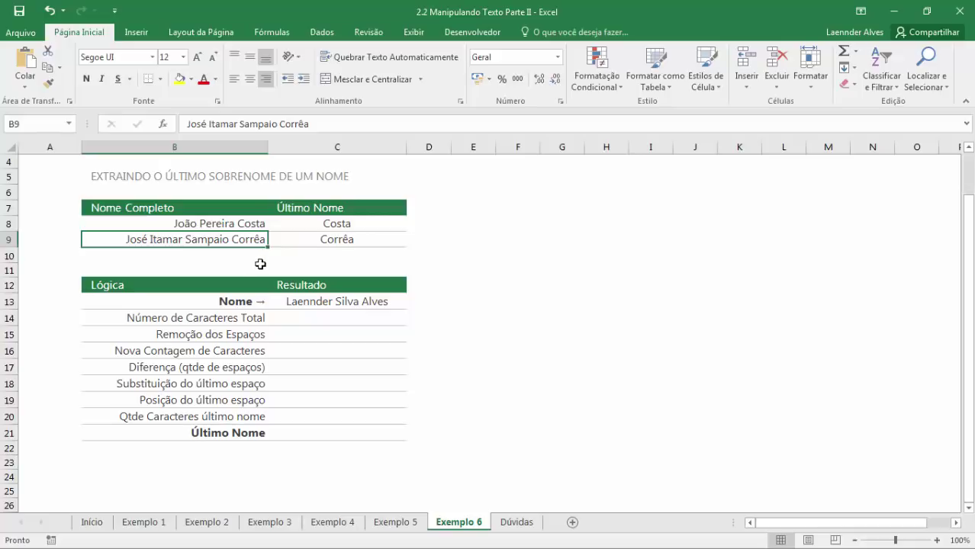
Revisit the character-counting logic on the Exemplo 1 sheet and return to Exemplo 6.
click(158, 523)
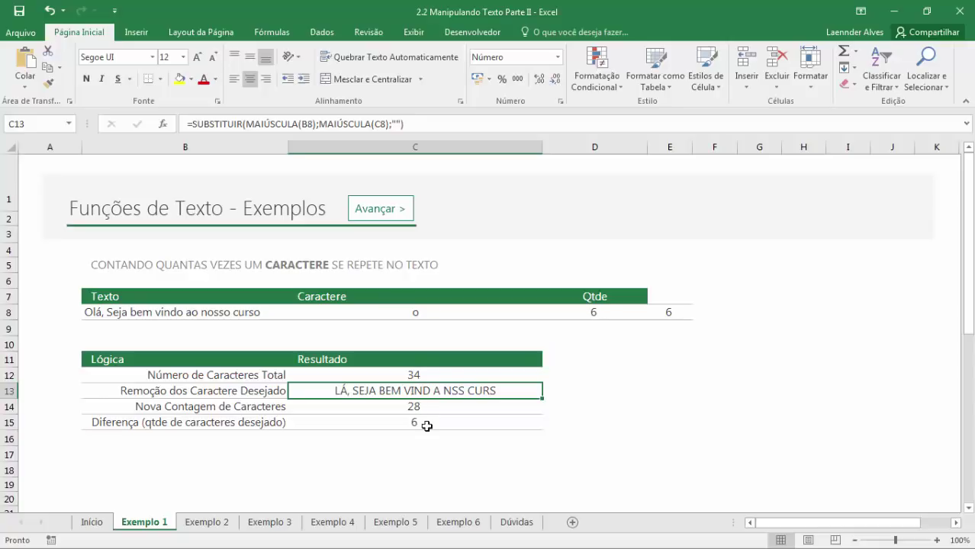
click(419, 315)
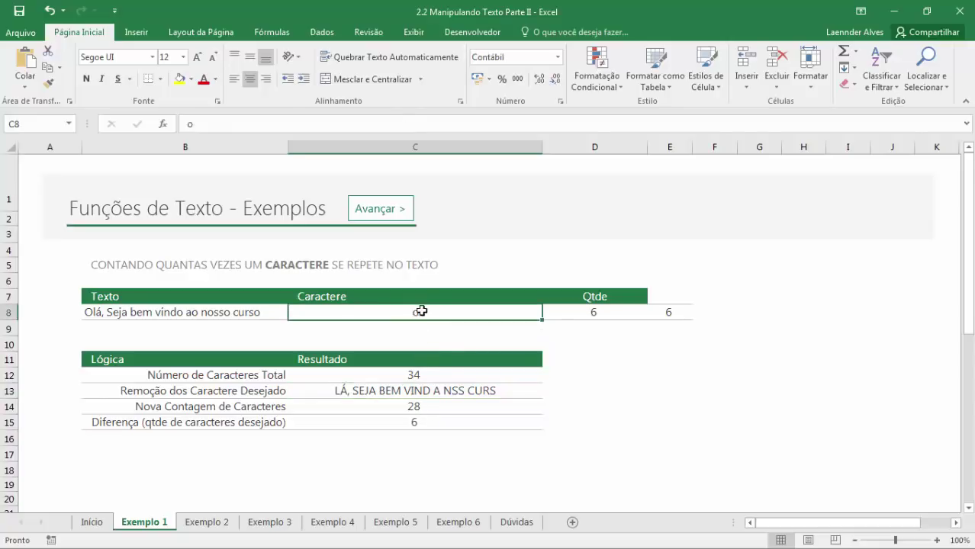
click(473, 530)
Enter =NÚM.CARACT(C13) in C14 to count all characters of the sample name.
click(350, 317)
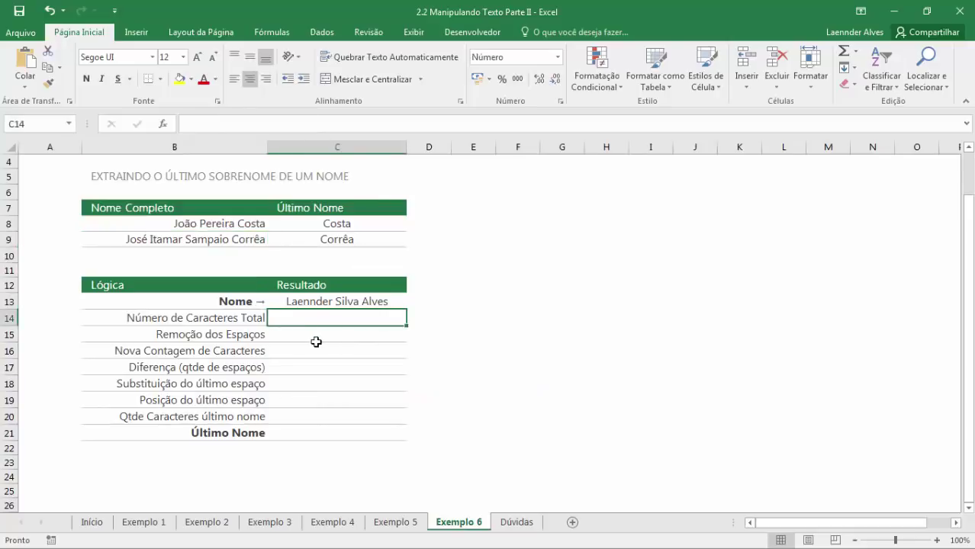
text(=núm)
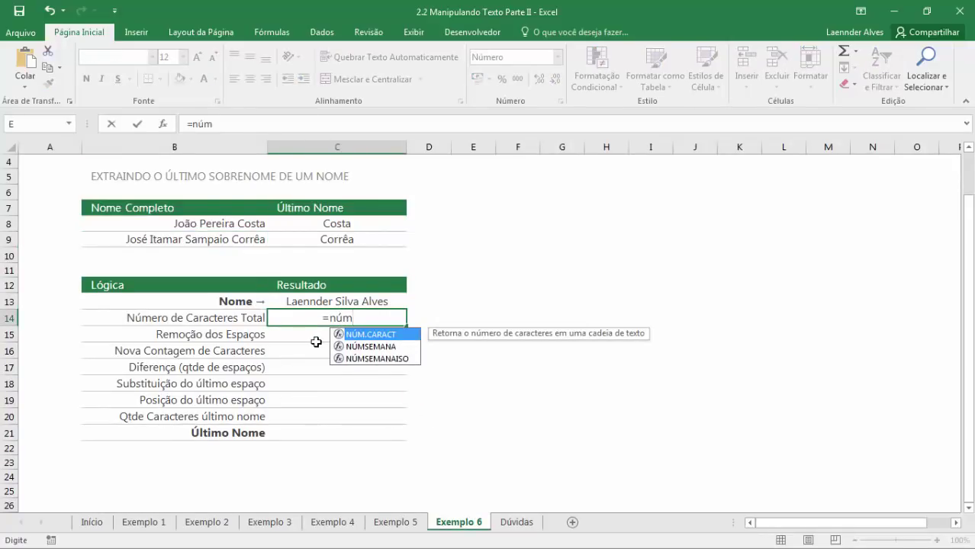
key(Tab)
click(322, 301)
text())
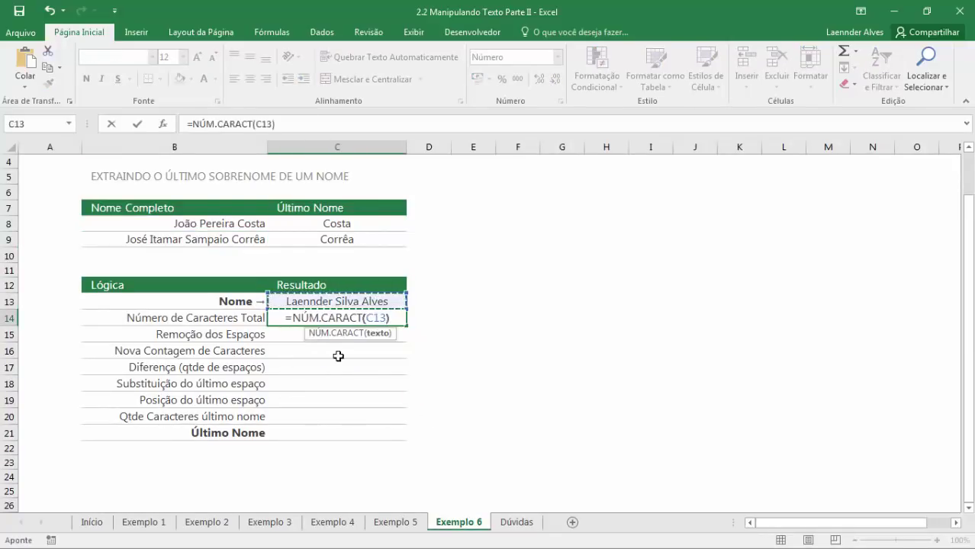
key(Return)
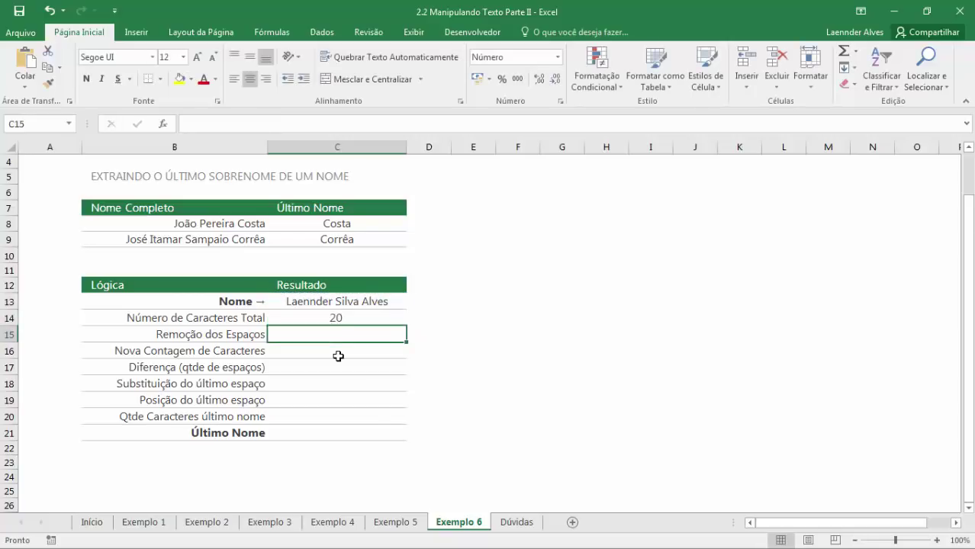
Enter =SUBSTITUIR(C13;" ";"") in C15 to remove all spaces from the sample name.
text(=sub)
key(Tab)
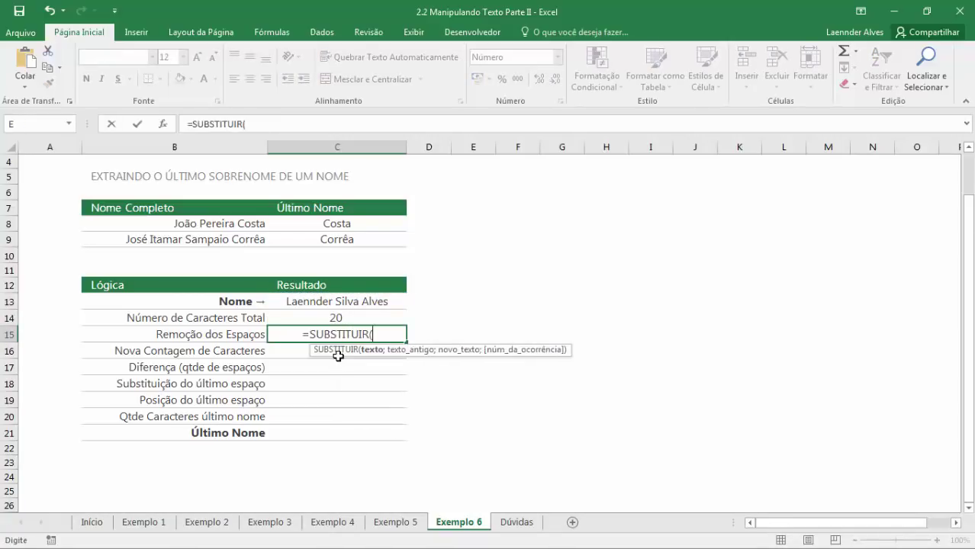
key(Up)
key(Up)
text(;)
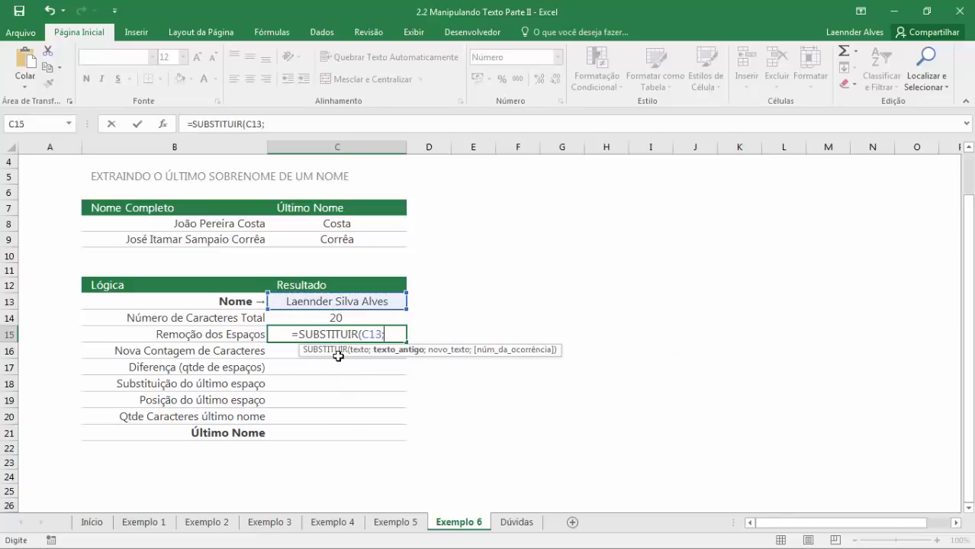
text(" ";""))
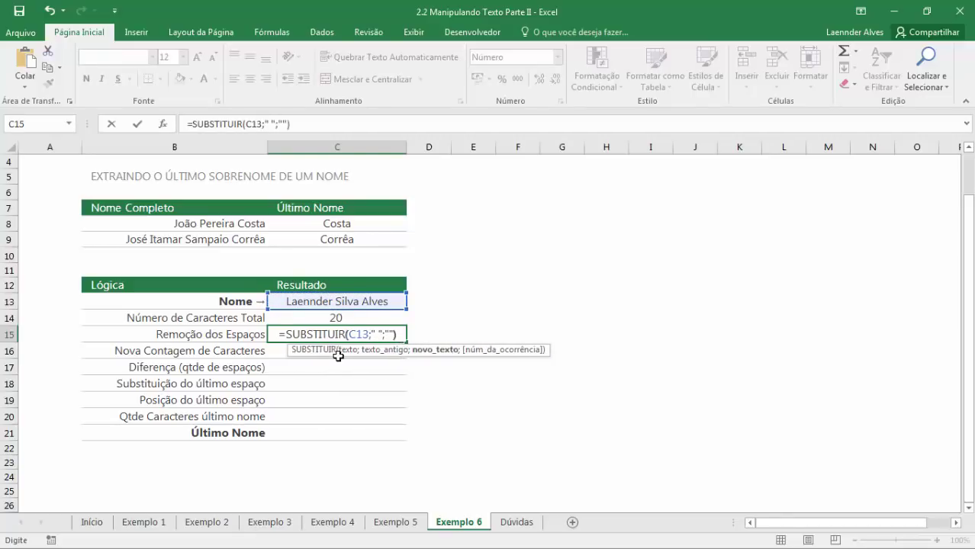
key(Return)
key(Up)
Enter =NÚM.CARACT(C15) in C16 to count the characters of the name without spaces.
click(338, 356)
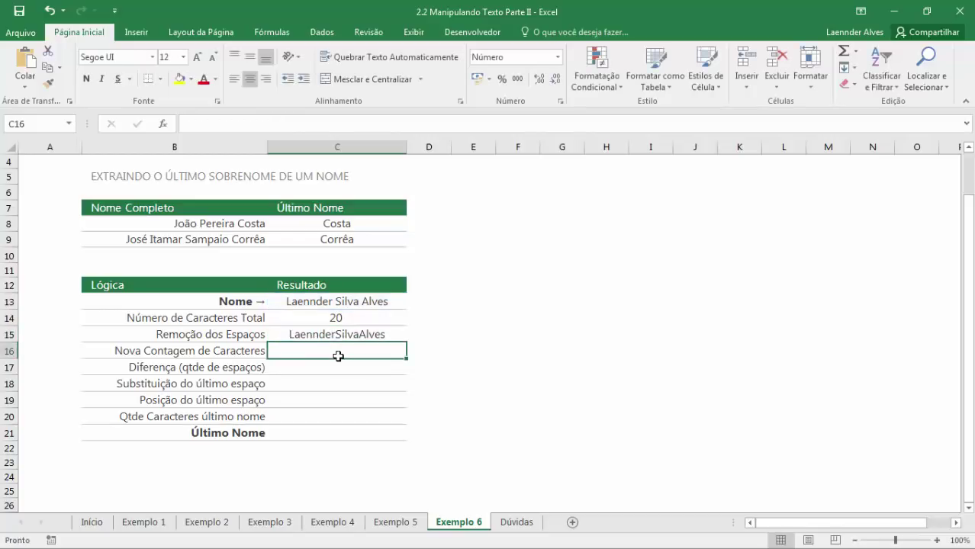
text(=)
text(núm)
key(Tab)
key(Up)
text())
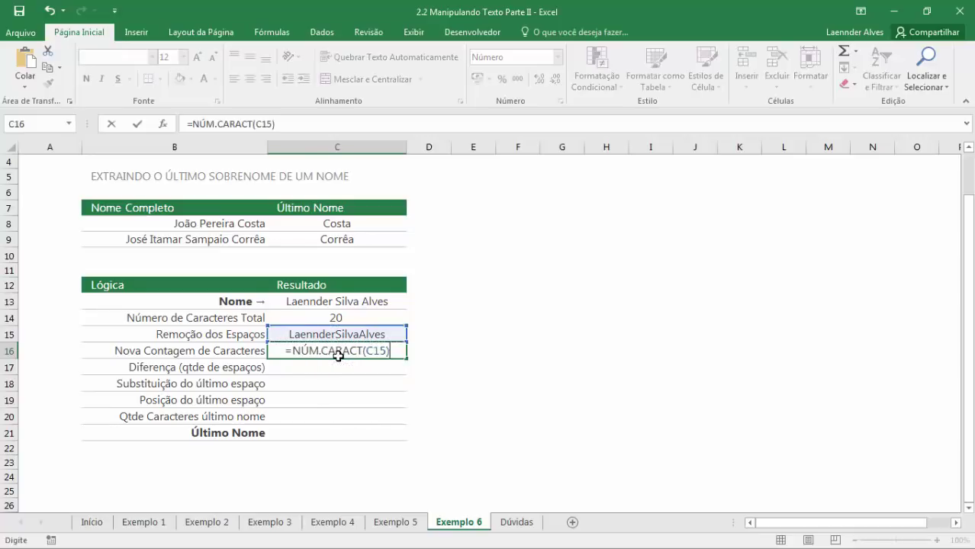
key(Return)
Enter =C14-C16 in C17 to calculate the number of spaces in the name.
text(=)
key(Up)
key(Up)
key(Up)
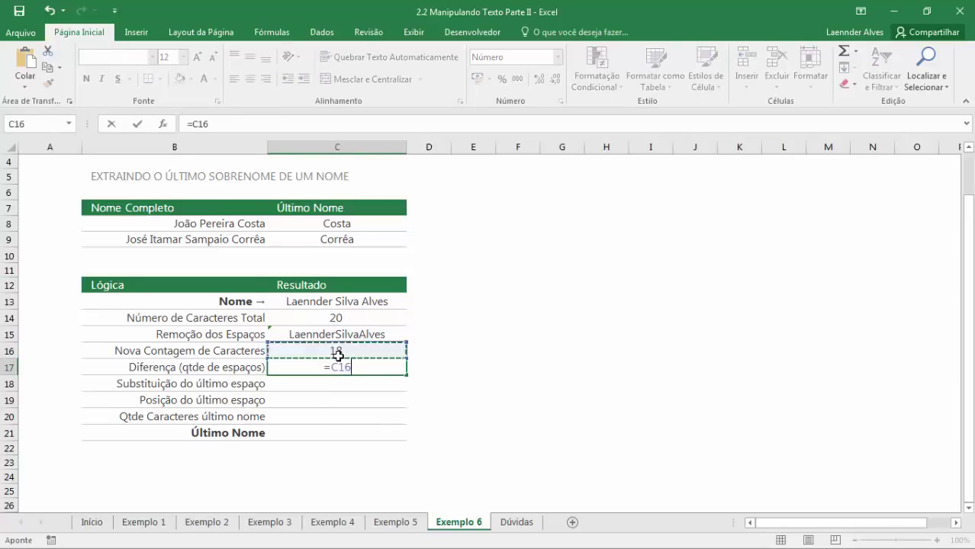
text(-)
key(Up)
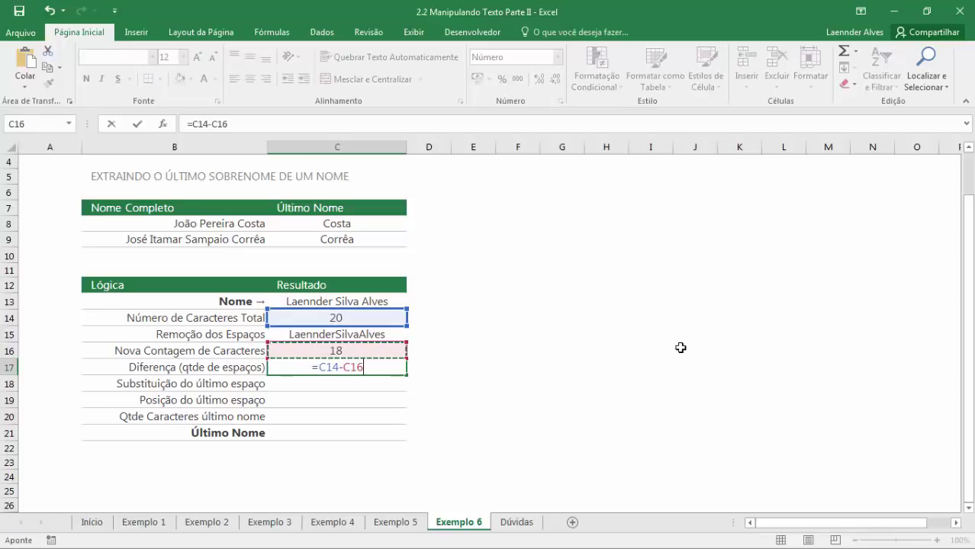
key(Return)
Examine the logic steps in rows 14 to 17 and compare the space count with the sample name in C13.
key(Up)
key(shift+Left)
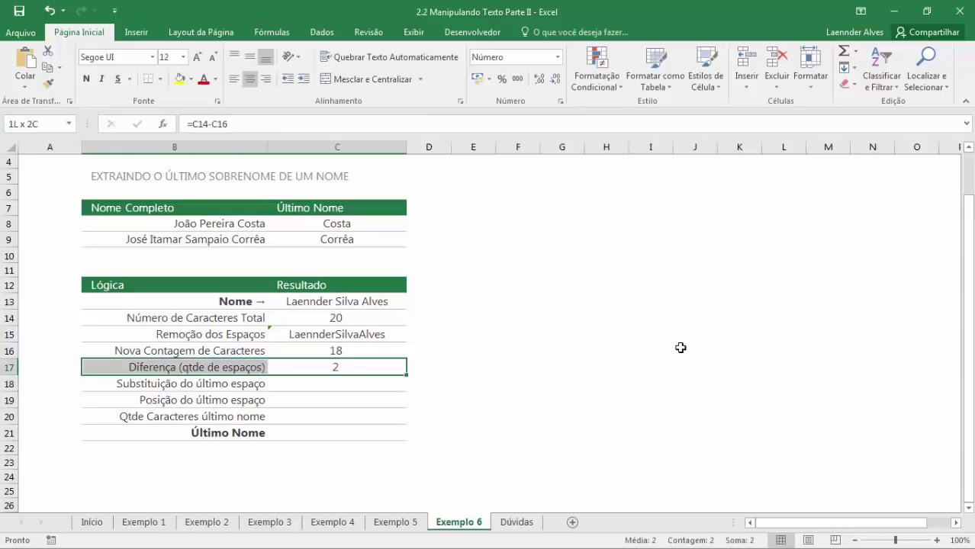
key(shift+Up)
key(shift+Up)
key(shift+Up)
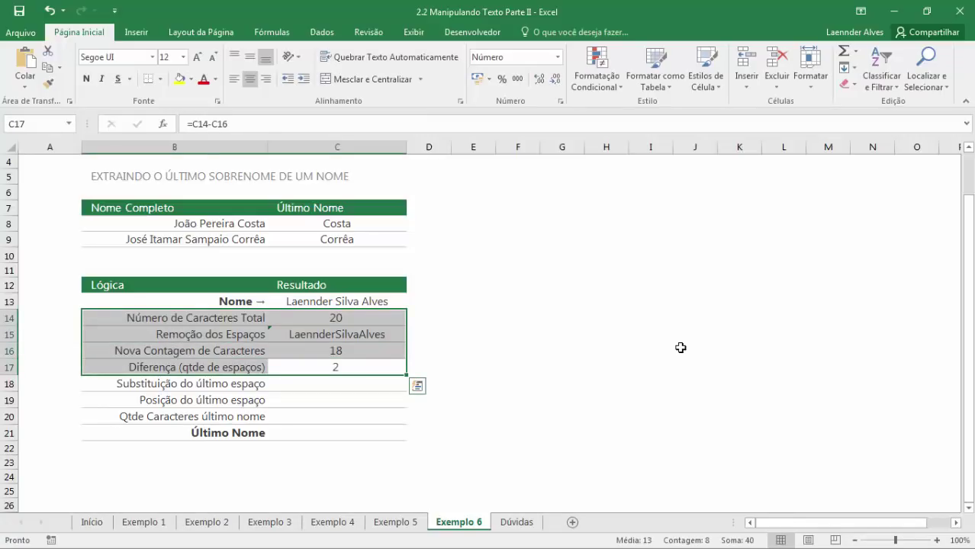
key(Down)
key(Up)
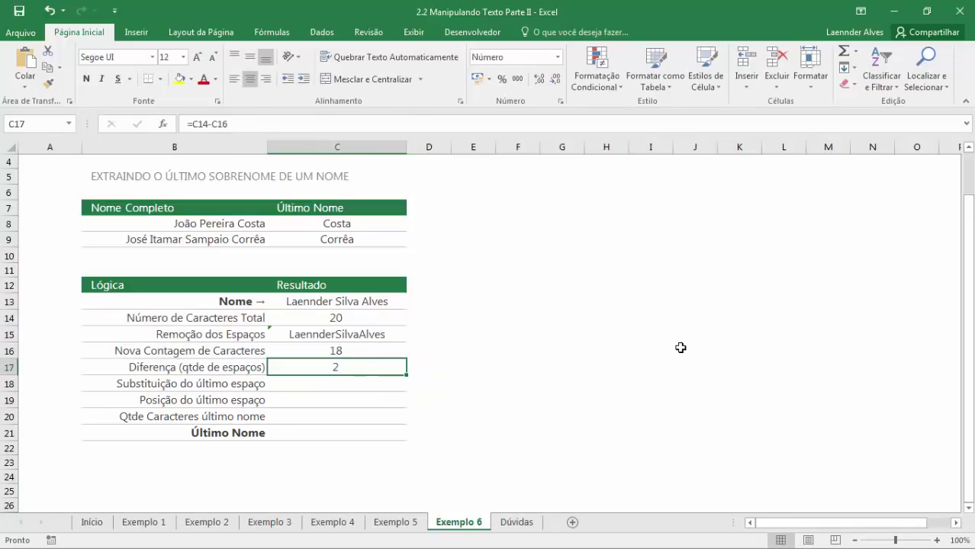
key(Up)
key(Up)
key(Up)
key(Up)
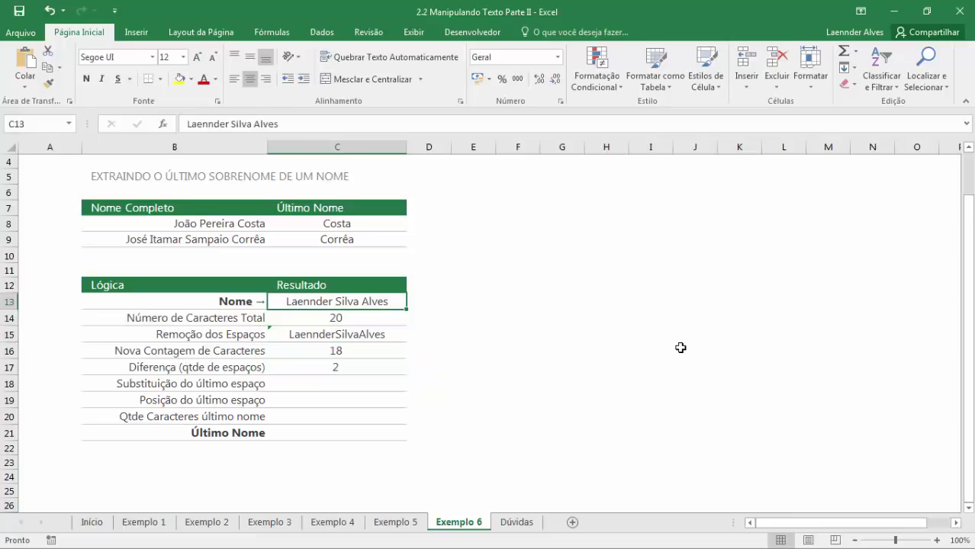
key(Down)
key(Down)
key(Down)
key(Down)
key(Down)
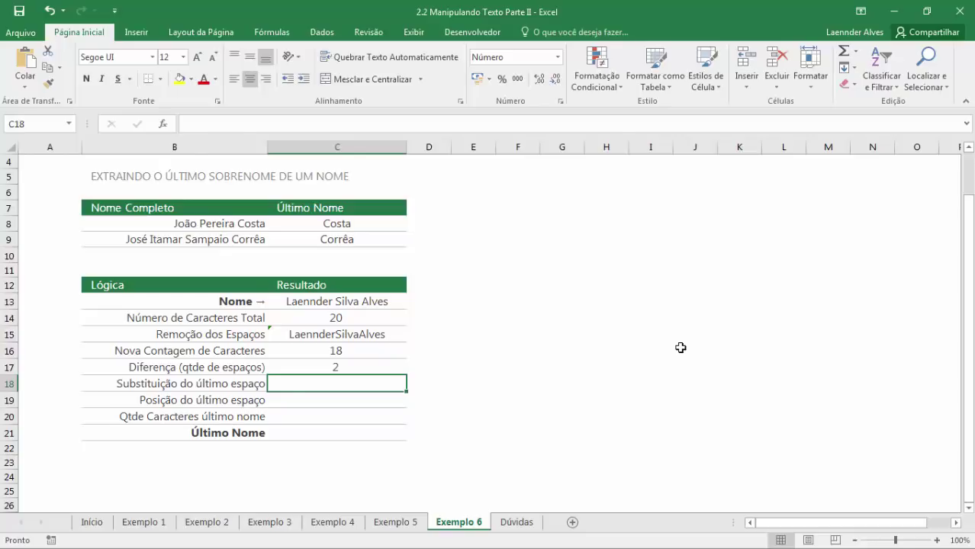
key(Up)
key(Down)
Enter =SUBSTITUIR(C13;" ";"*") in C18 to replace the spaces in the sample name with asterisks.
text(=sub)
key(BackSpace)
key(BackSpace)
key(BackSpace)
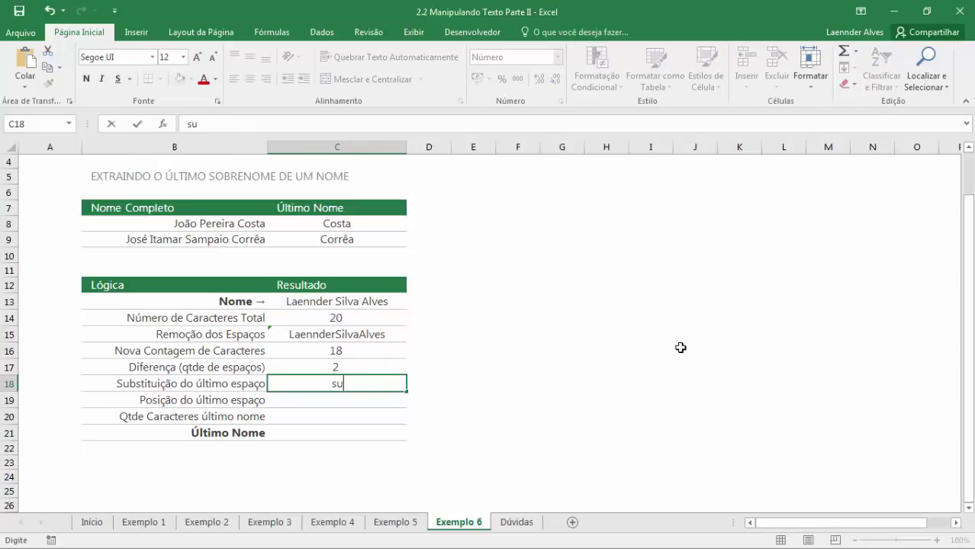
text(sub)
key(Tab)
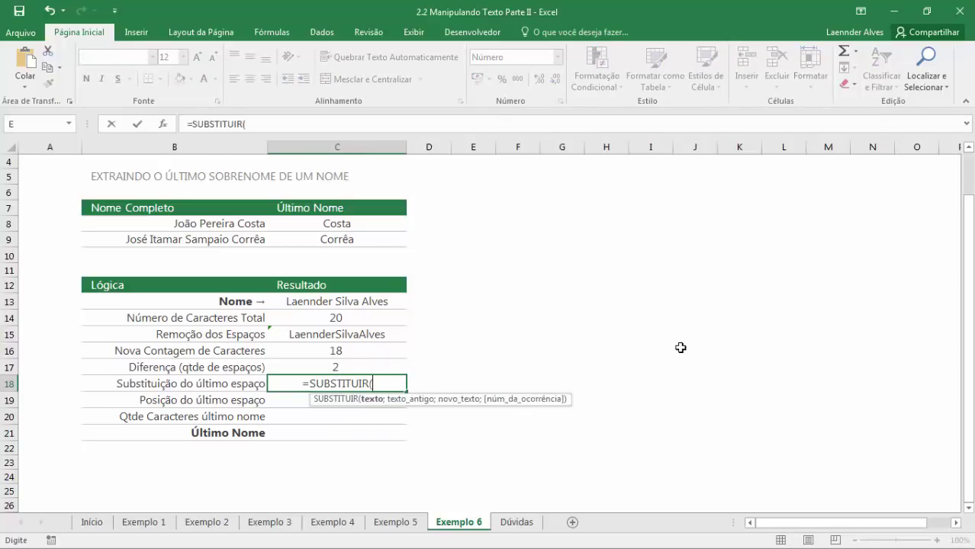
key(Up)
key(Up)
key(Up)
key(Up)
key(Up)
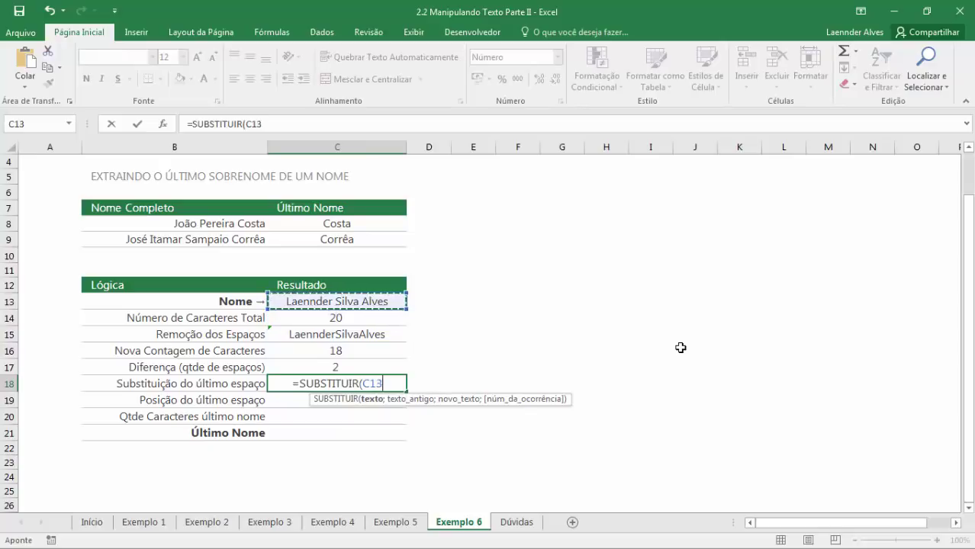
text(;" ")
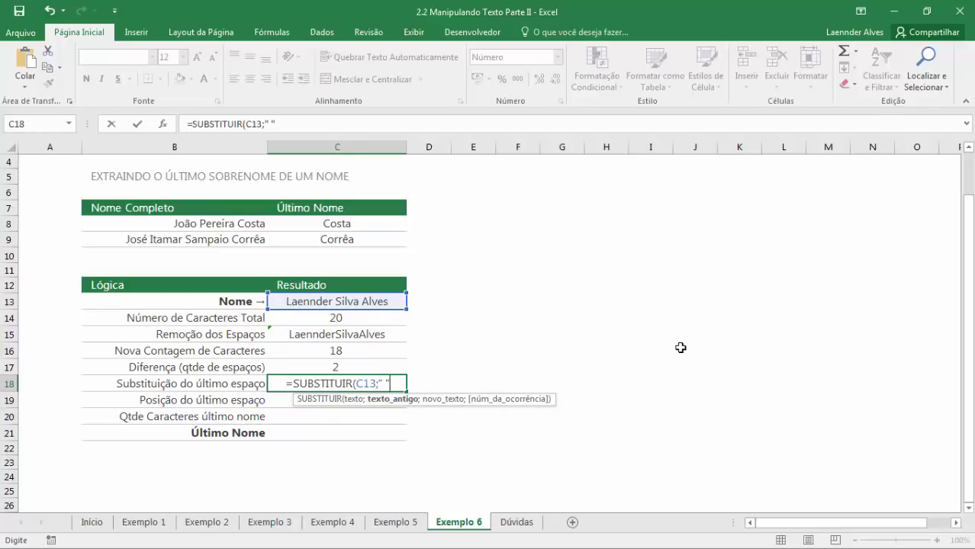
text(;")
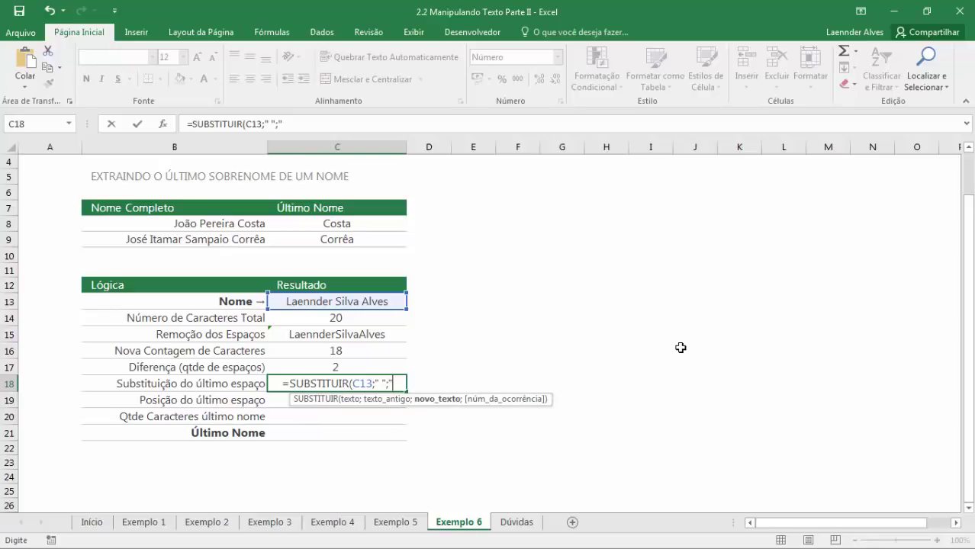
text(*")
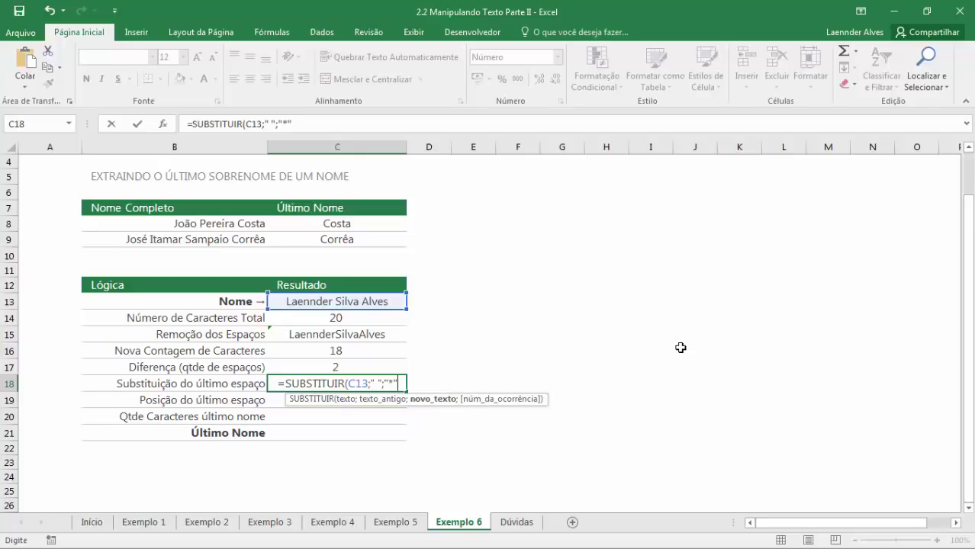
text())
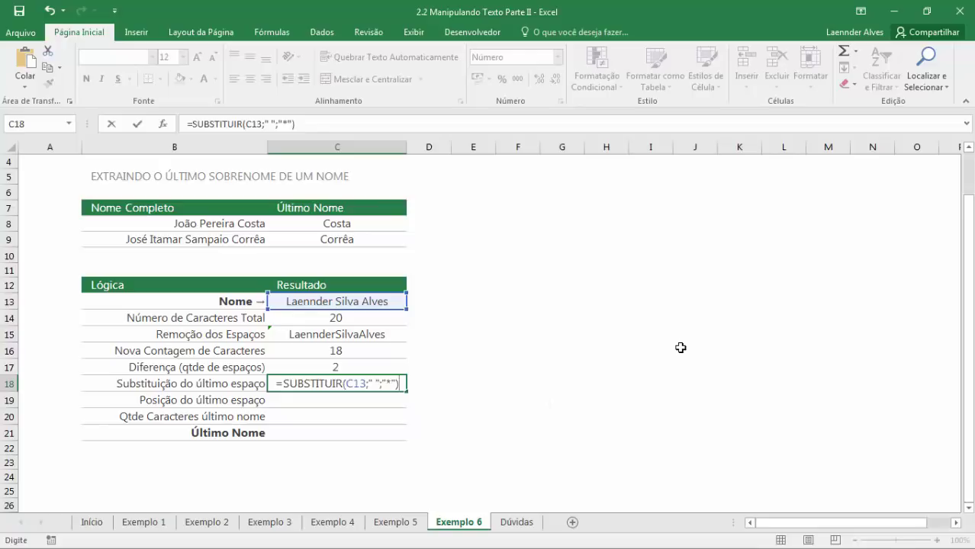
key(Return)
key(Up)
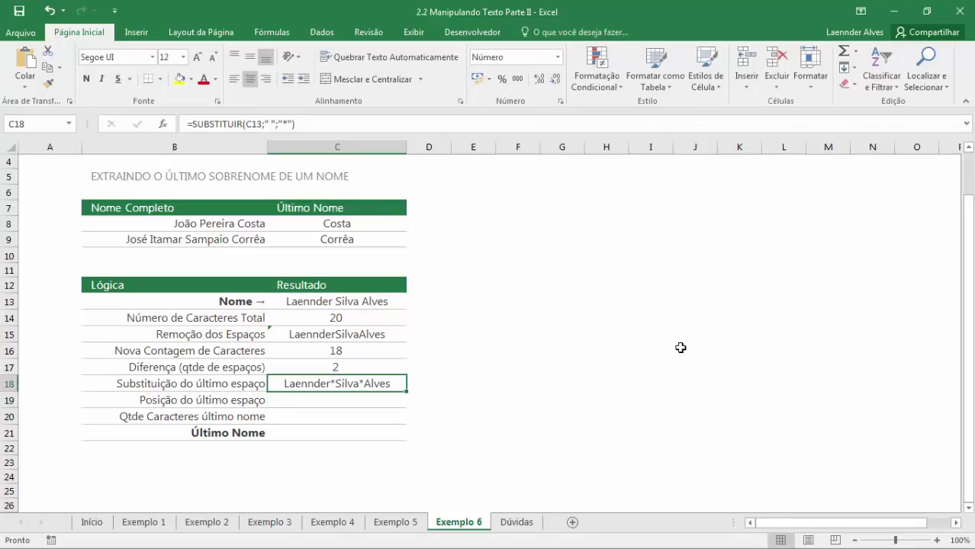
Add C17 as the occurrence number in C18's SUBSTITUIR formula so only the last space is replaced.
key(F2)
key(BackSpace)
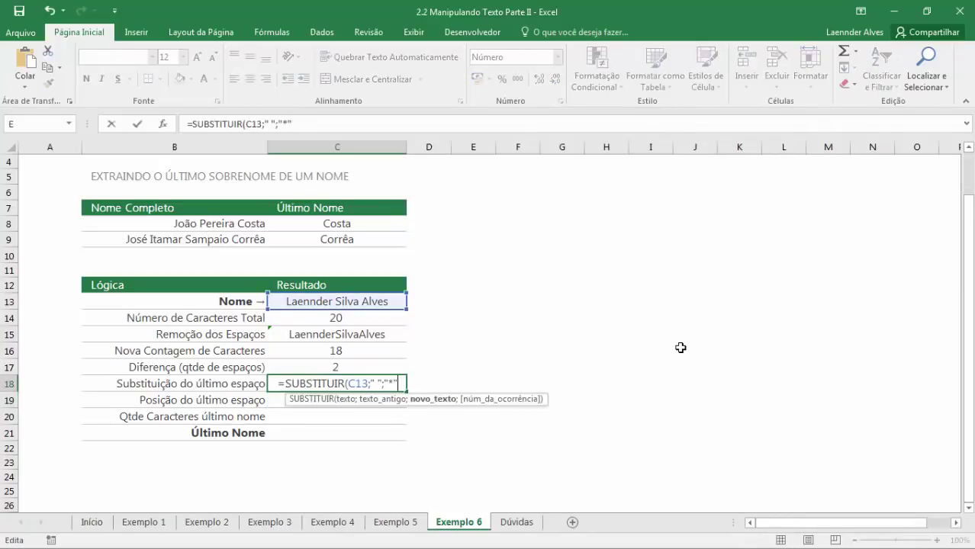
text(;)
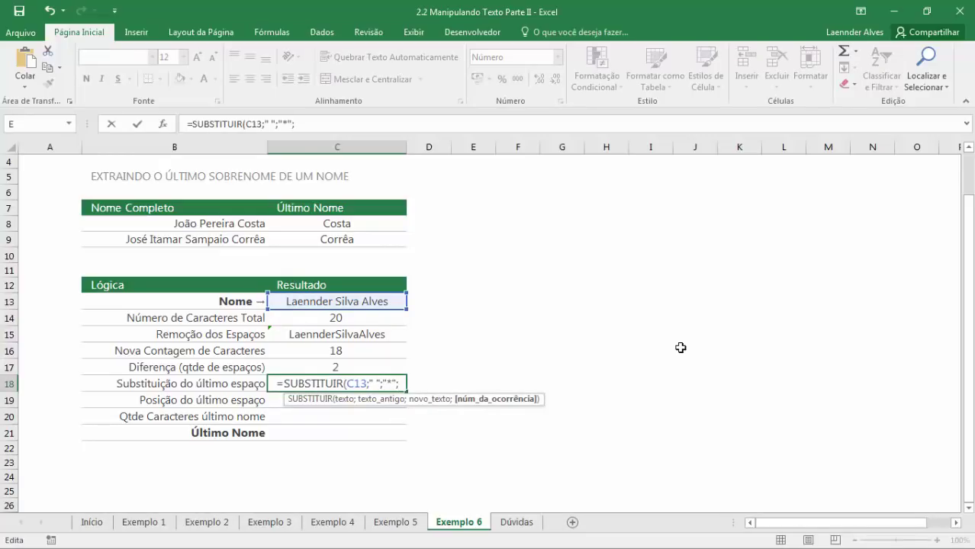
click(344, 364)
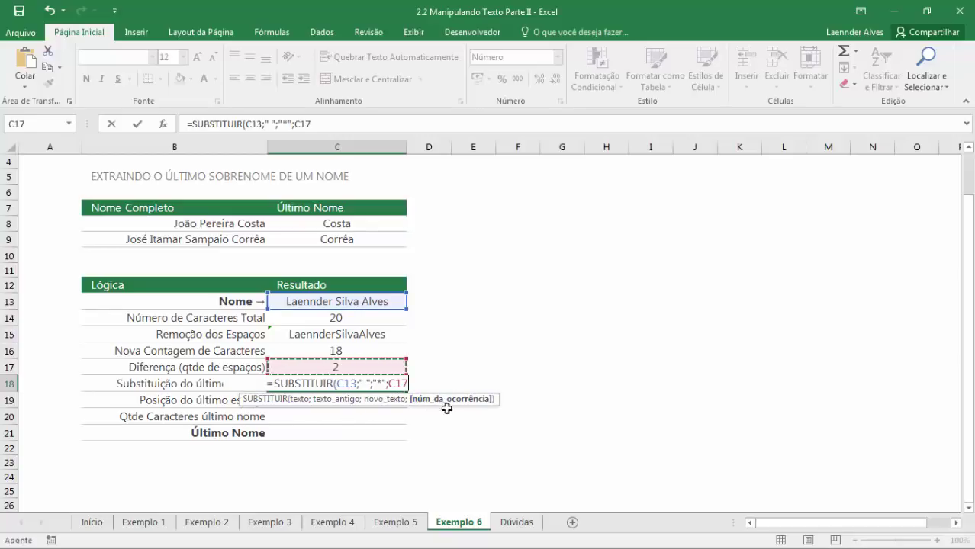
text())
key(ctrl+Return)
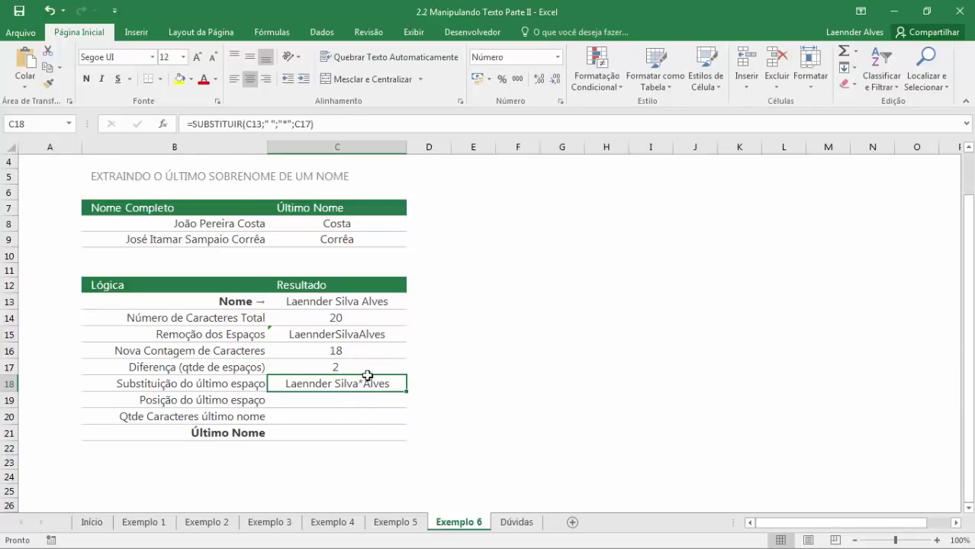
Test the logic by appending another surname to the sample name in C13, and undo that change.
click(348, 302)
key(F2)
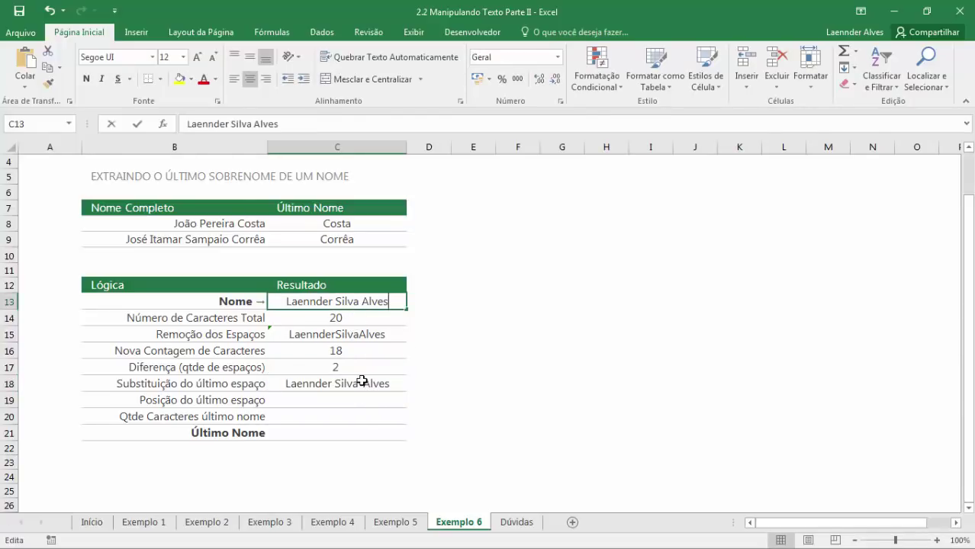
text(Veloso)
key(Return)
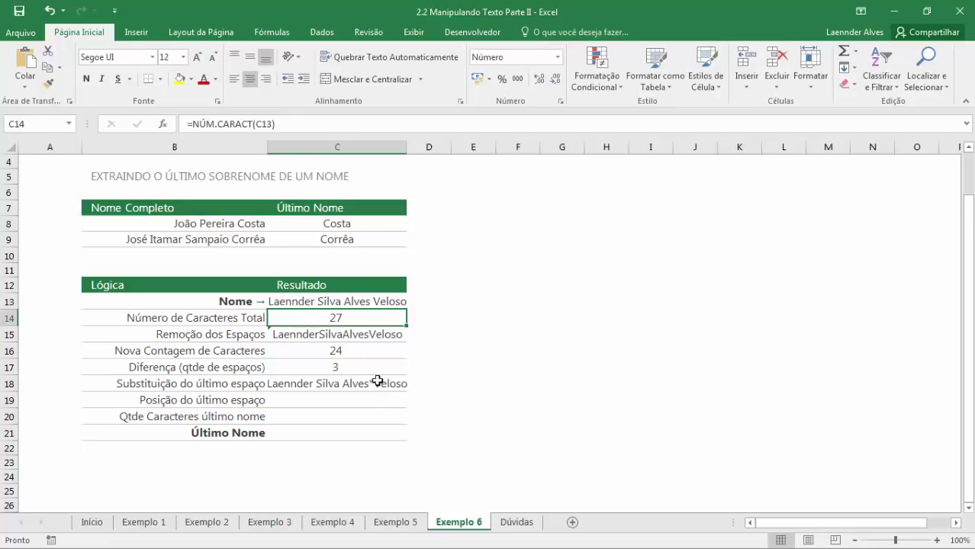
key(ctrl+z)
Enter =LOCALIZAR("*";C18) in C19 to look for the position of the asterisk marking the last space.
click(318, 396)
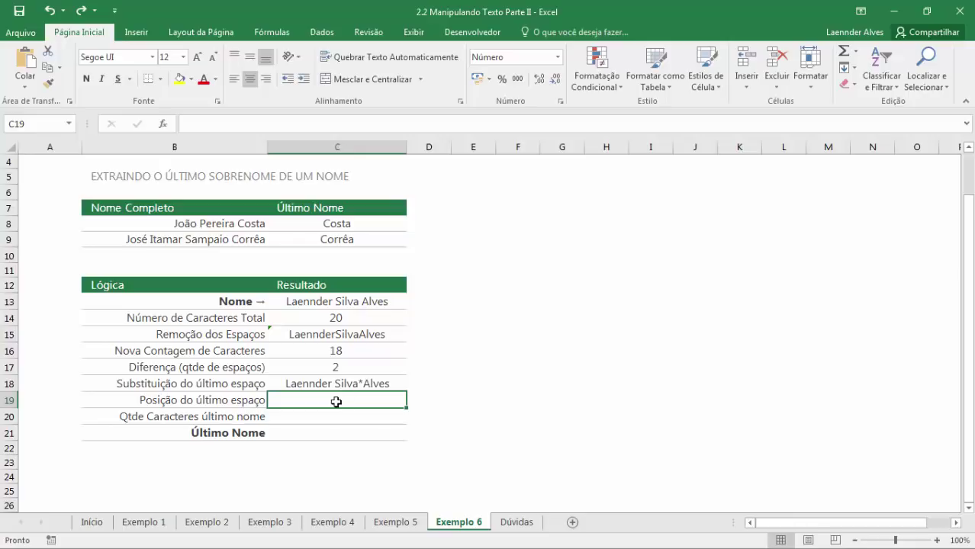
text(=)
text(loca)
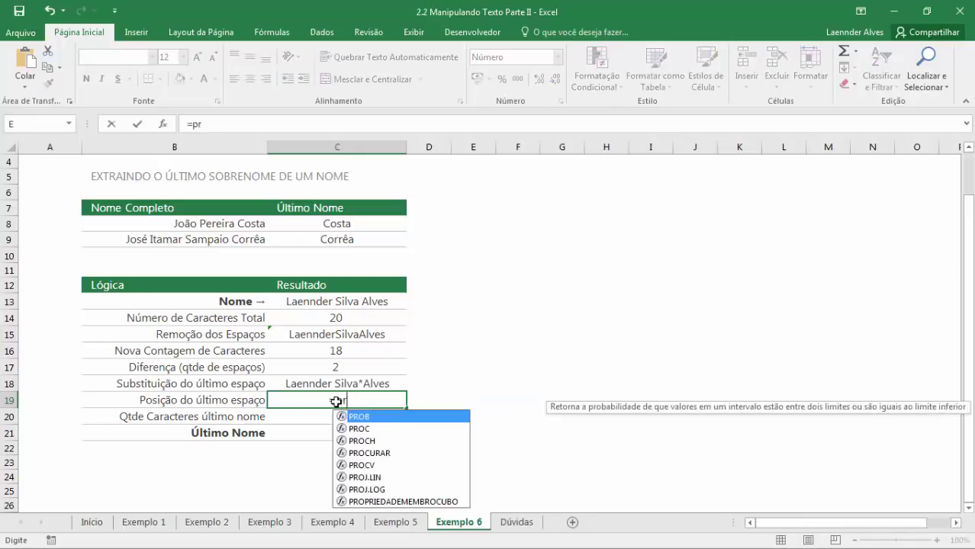
key(Tab)
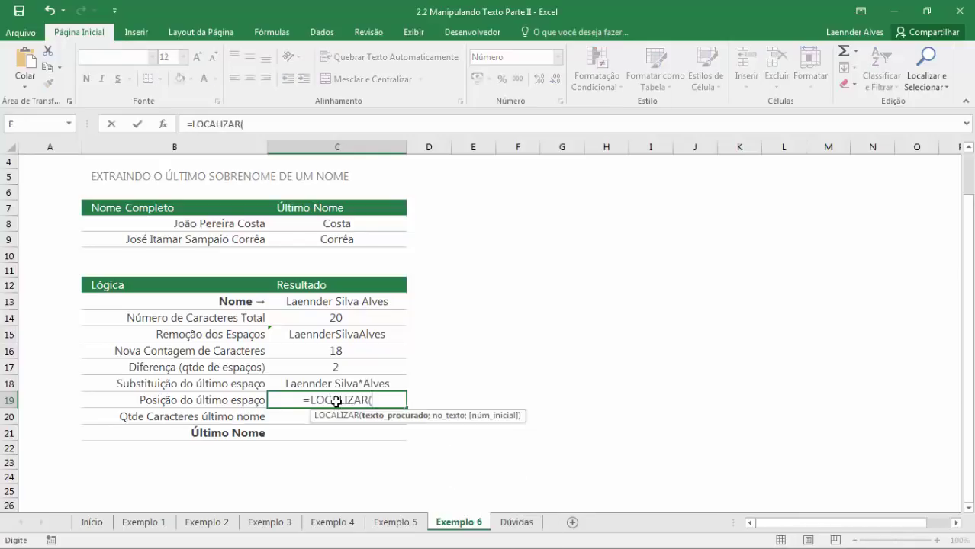
key(Up)
key(BackSpace)
key(BackSpace)
key(BackSpace)
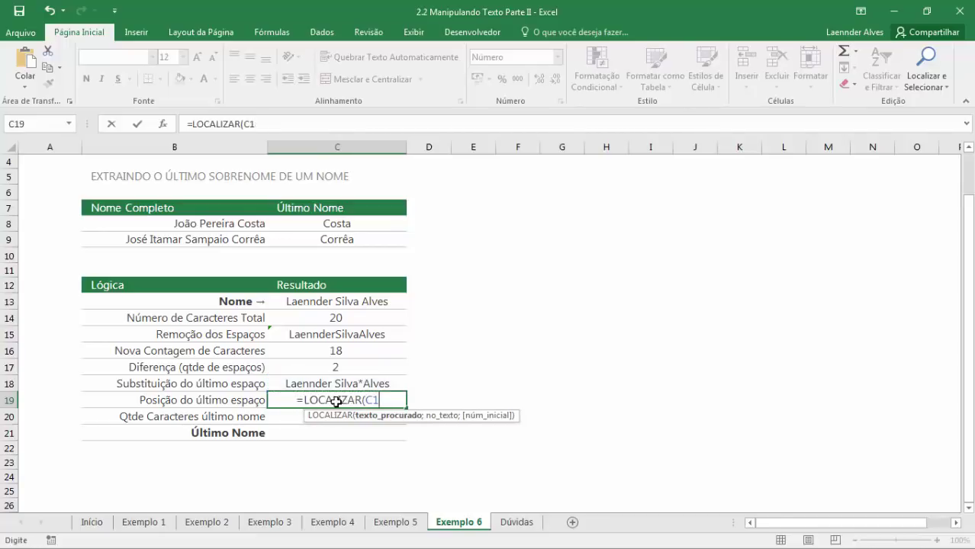
text("*";)
key(Up)
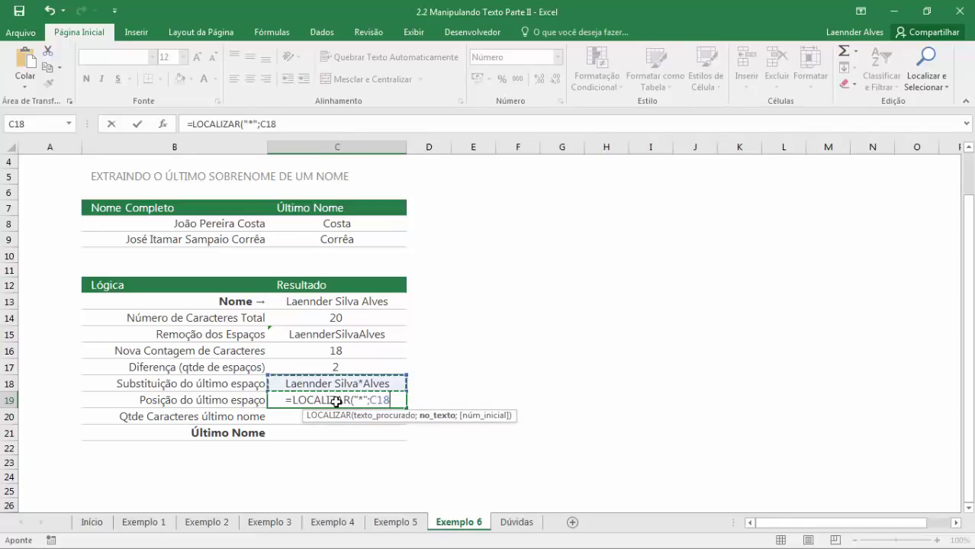
text())
key(ctrl+Return)
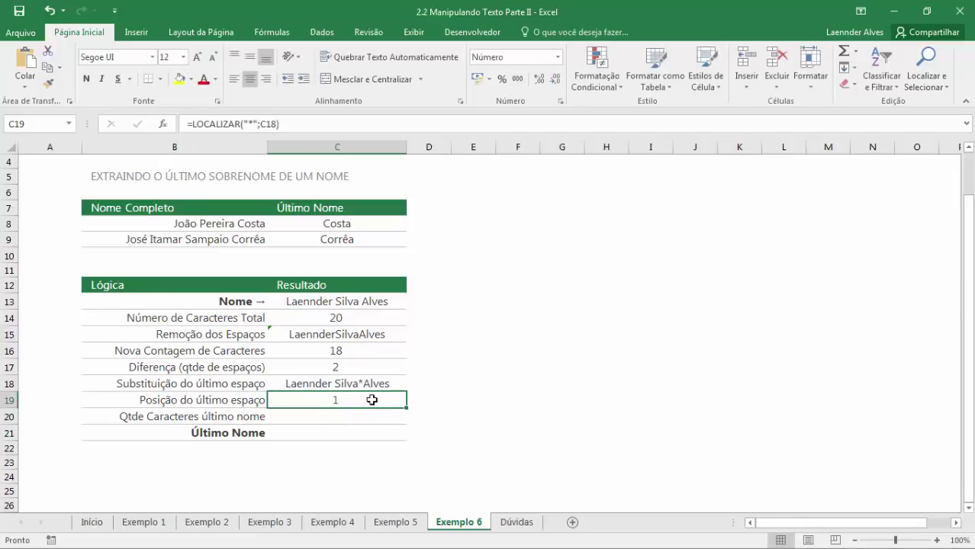
Replace LOCALIZAR with PROCURAR in C19's formula so it reads =PROCURAR("*";C18).
double_click(372, 400)
click(363, 400)
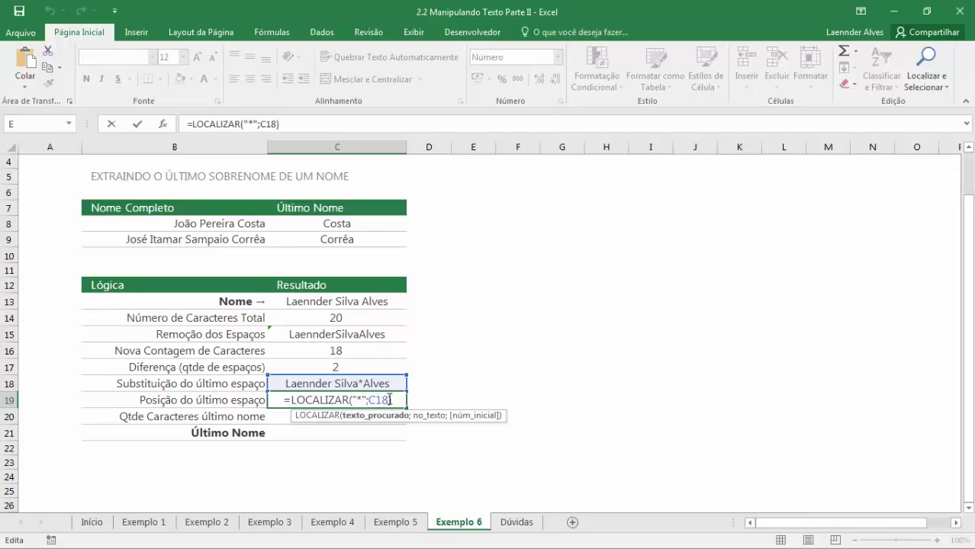
click(380, 400)
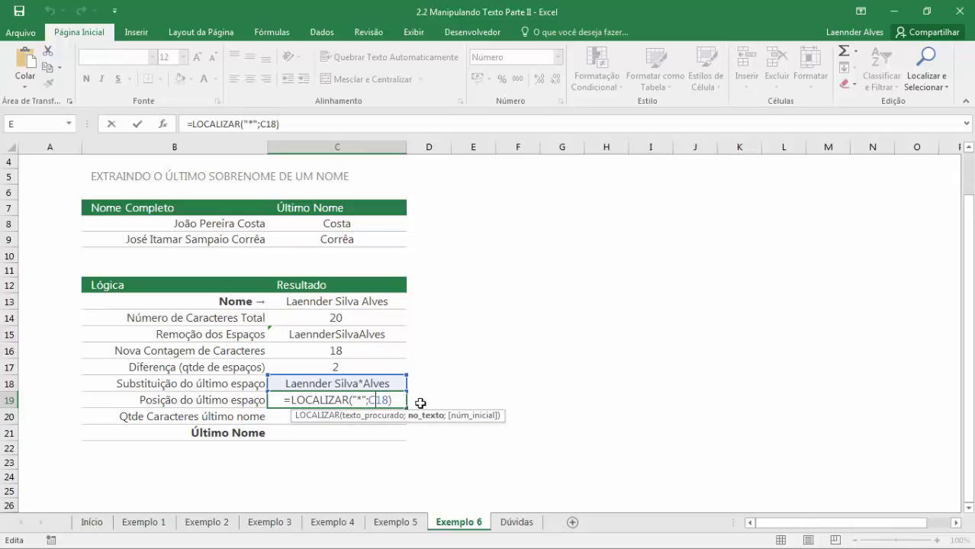
key(Return)
key(Up)
key(F2)
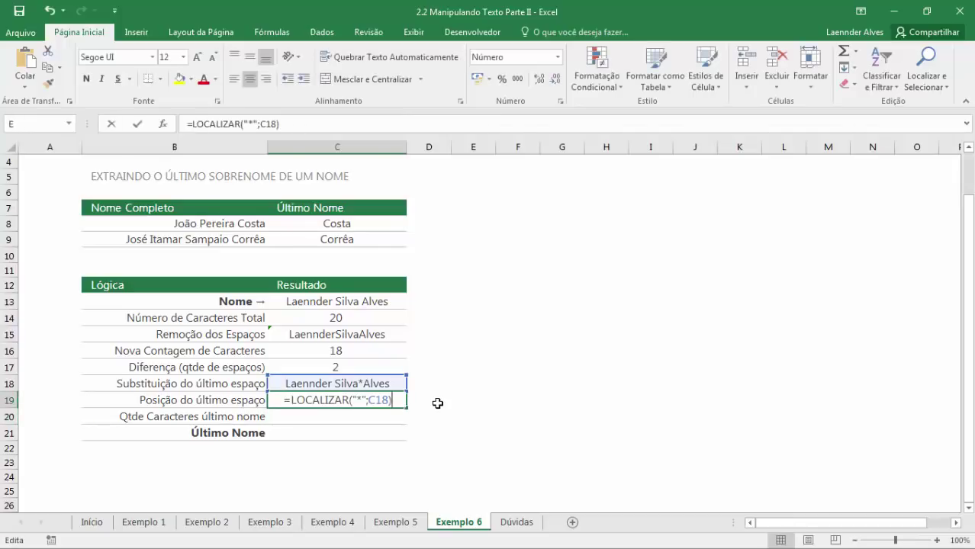
key(Left)
key(Left)
key(Left)
key(Left)
key(Left)
key(Left)
key(Left)
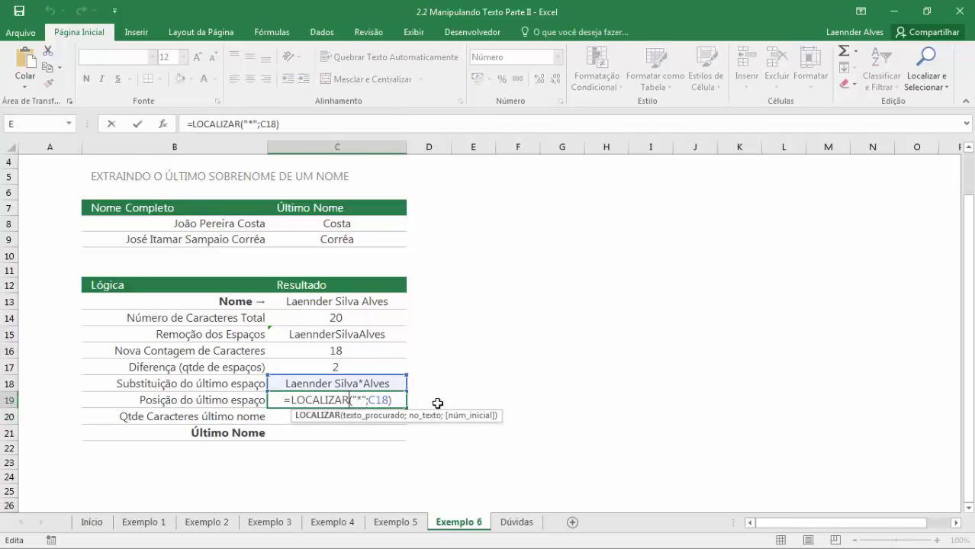
key(ctrl+shift+Left)
text(procurar)
key(Return)
key(Up)
Review C19's PROCURAR formula and compare the last space's position with the total character count in C14.
double_click(290, 400)
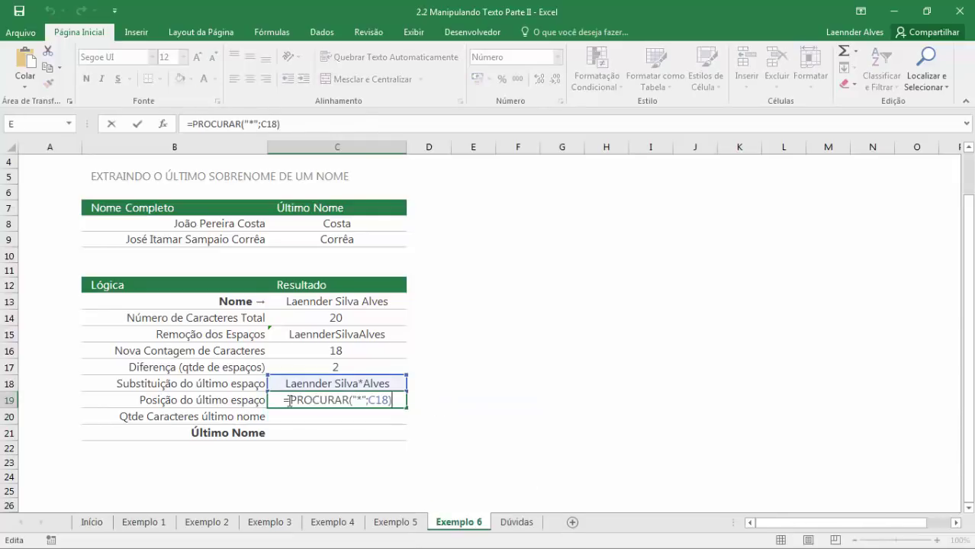
double_click(297, 401)
click(364, 400)
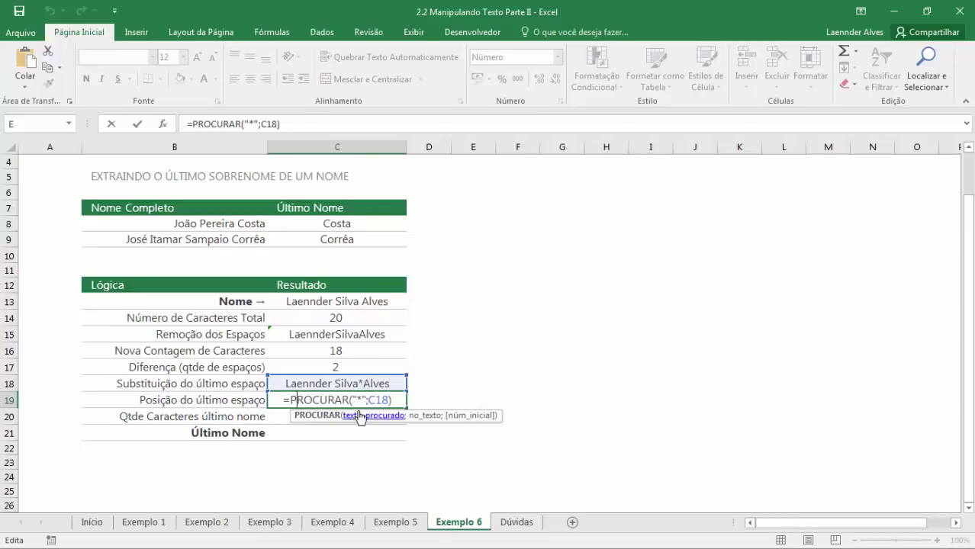
key(Return)
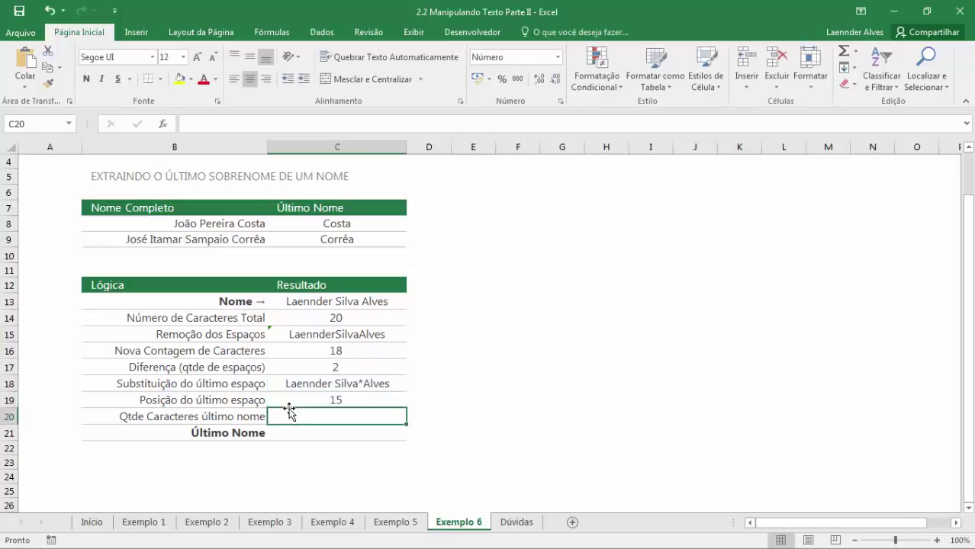
click(382, 396)
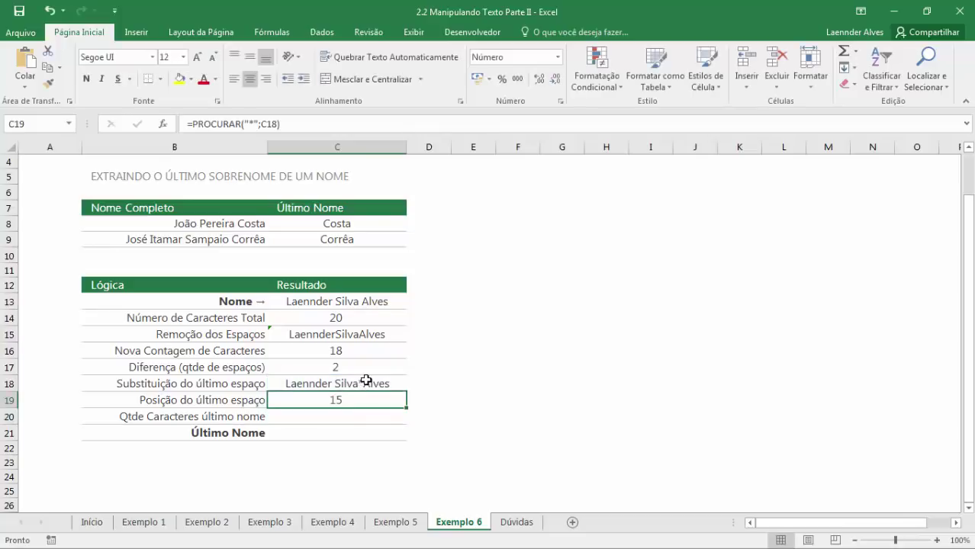
click(346, 412)
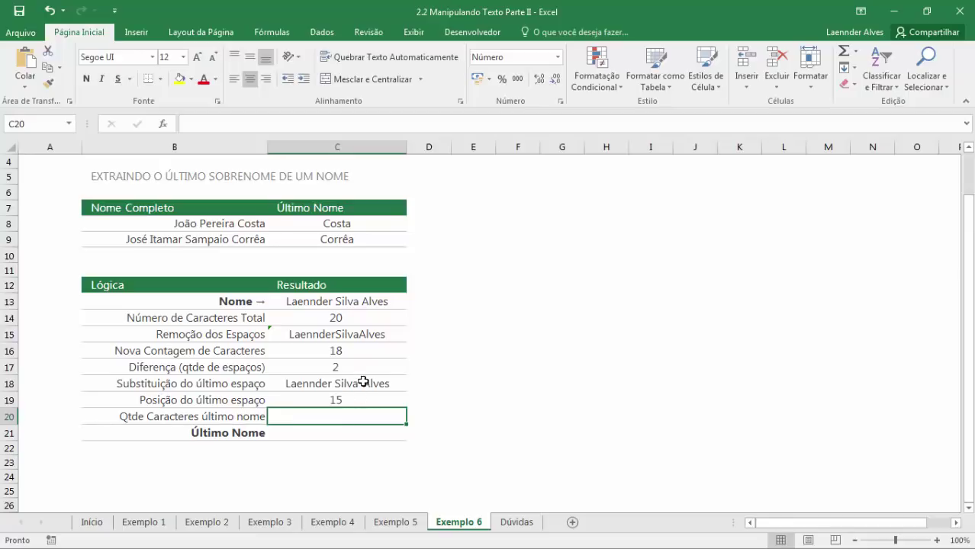
click(341, 319)
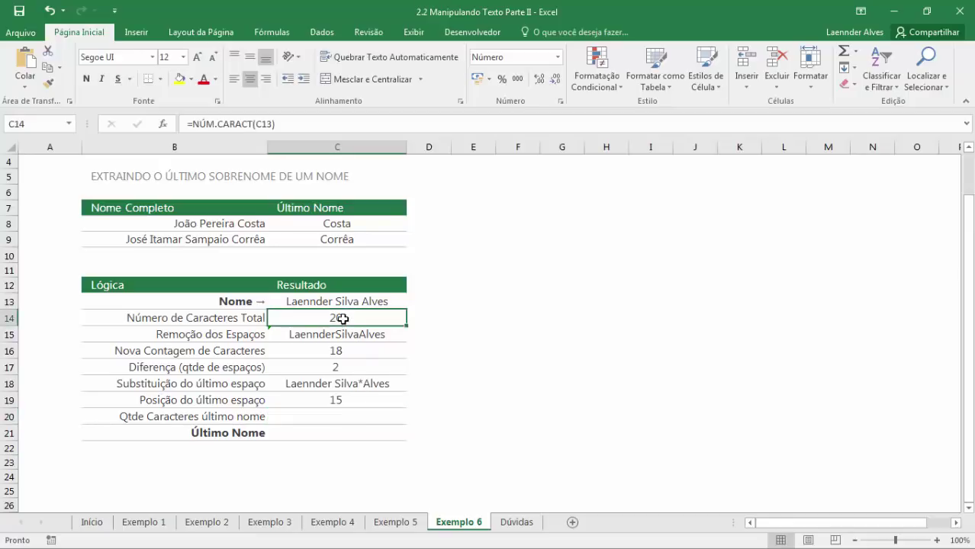
click(345, 400)
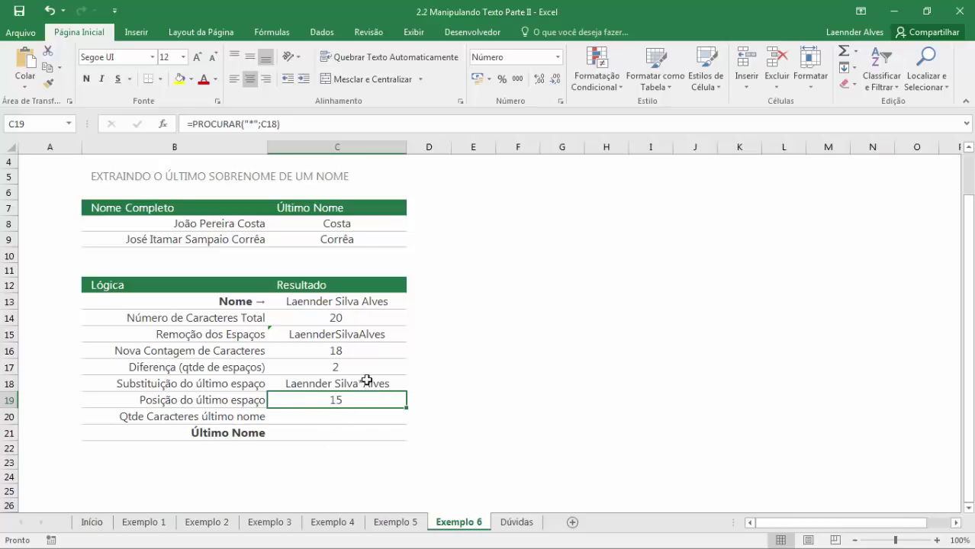
Enter =C14-C19 in C20 to calculate the number of characters in the last name.
click(373, 420)
text(=)
key(Up)
key(Up)
key(Up)
key(Up)
key(Up)
key(Up)
text(-)
key(Up)
key(Return)
Test the logic by replacing the last surname in C13 with a longer one, and check the values in C20, C14 and C19.
click(371, 422)
click(374, 303)
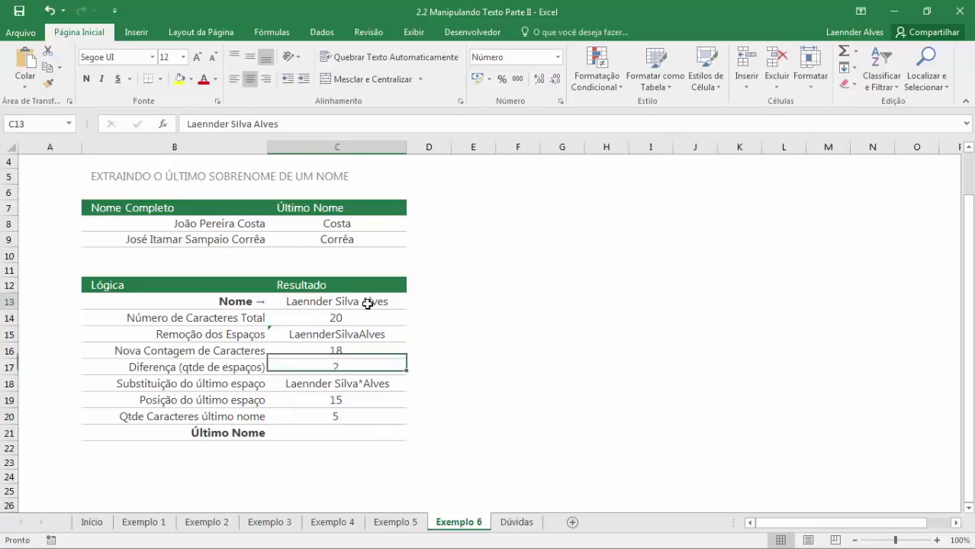
double_click(370, 303)
double_click(396, 303)
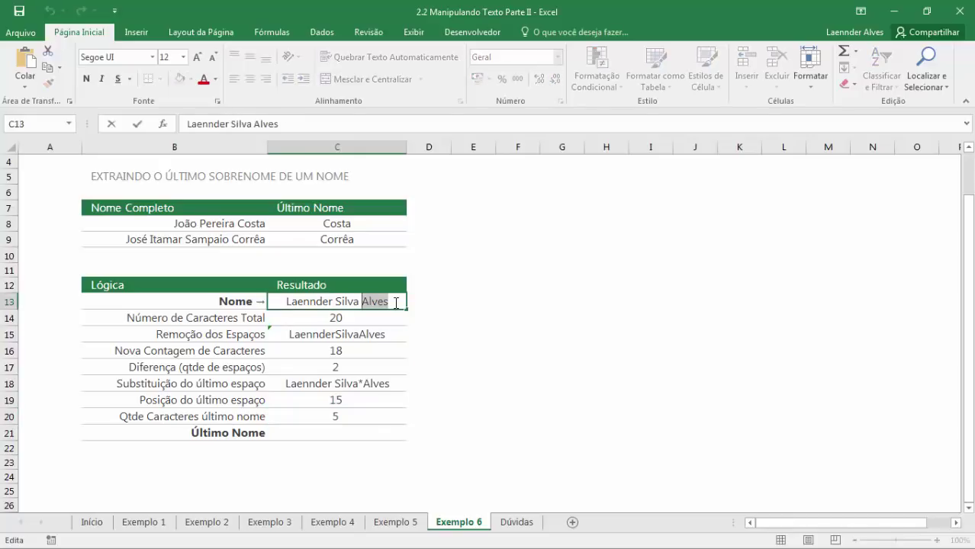
text(Pereira)
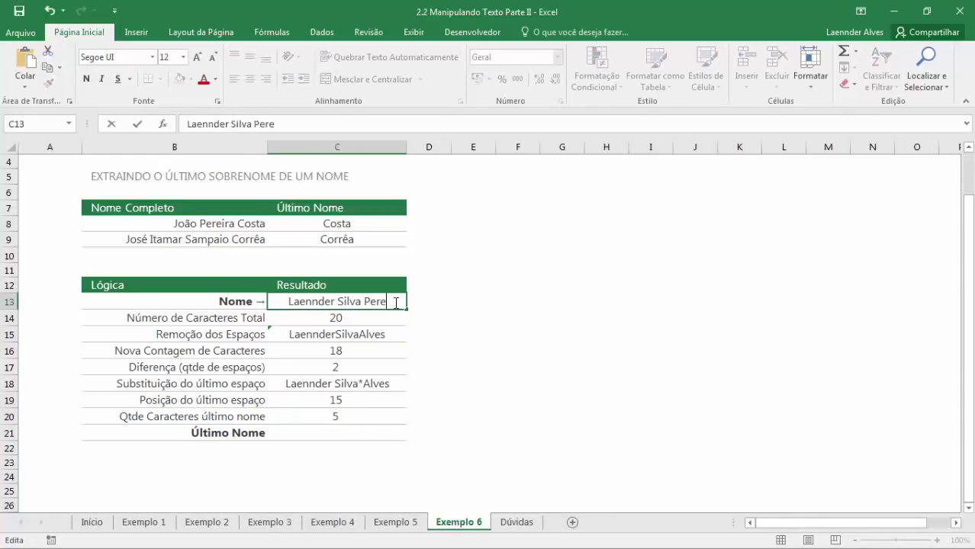
key(Return)
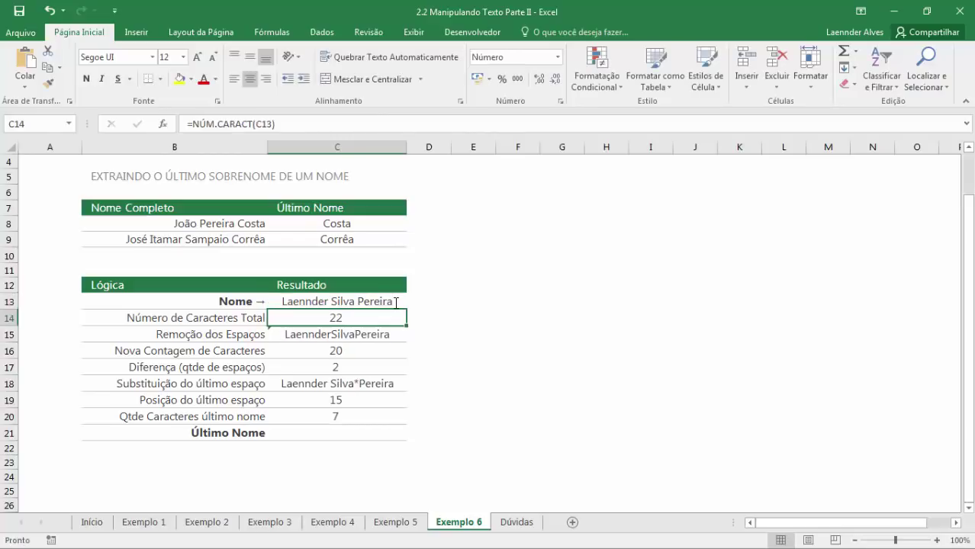
click(344, 419)
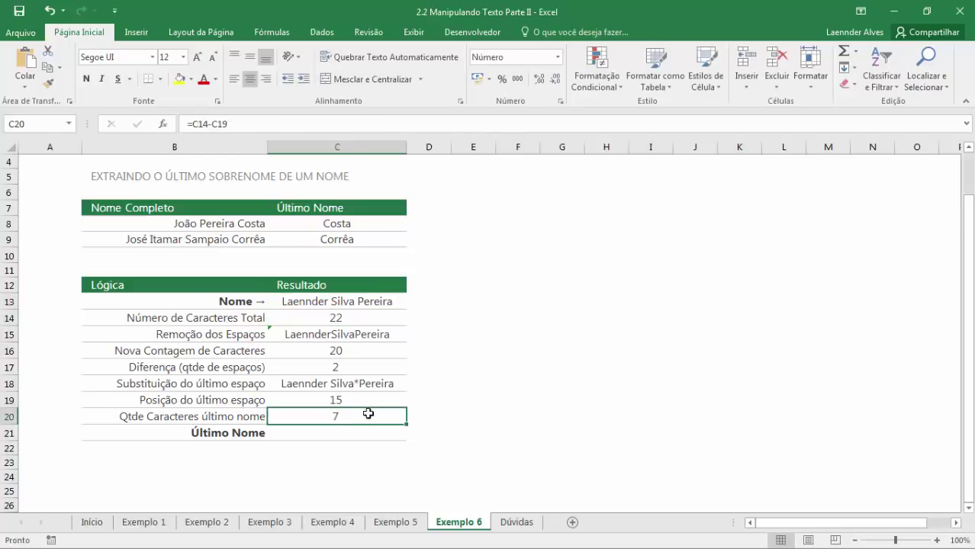
click(335, 317)
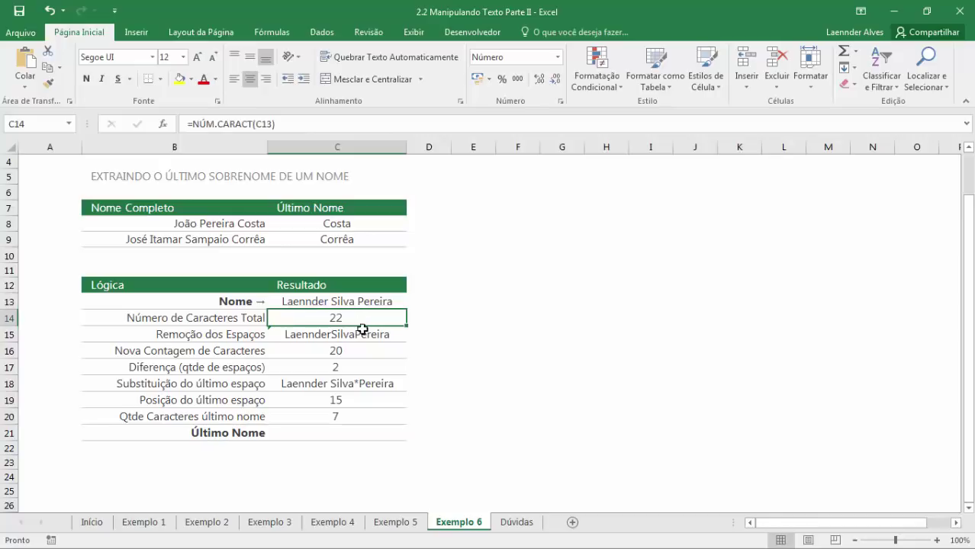
click(340, 404)
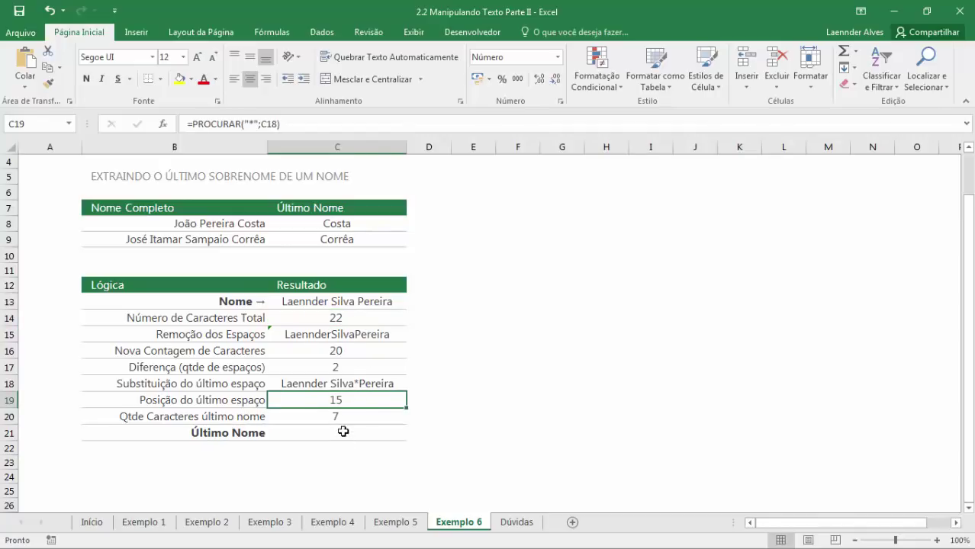
click(342, 432)
click(348, 417)
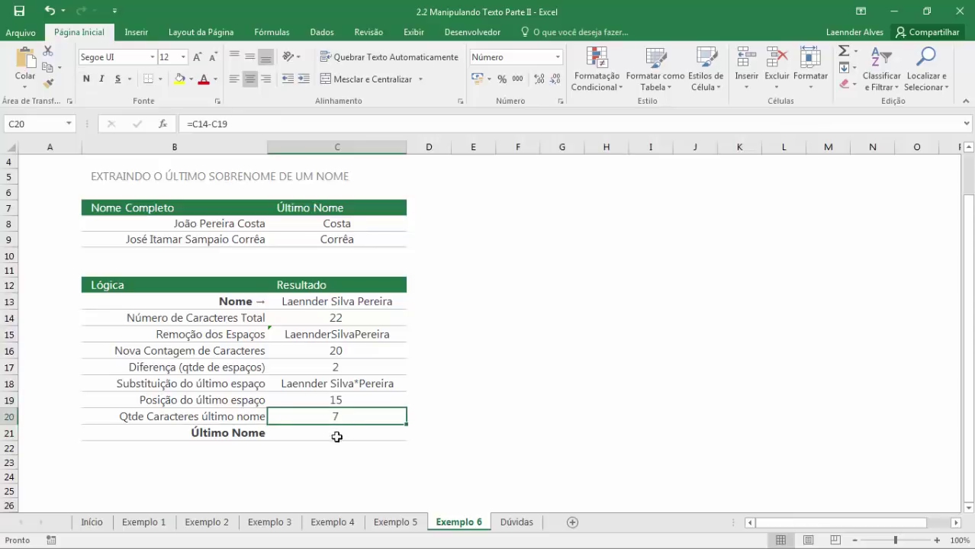
Enter =DIREITA(C13;C20) in C21 to extract the last name from the sample name.
click(335, 435)
text(=DIRE)
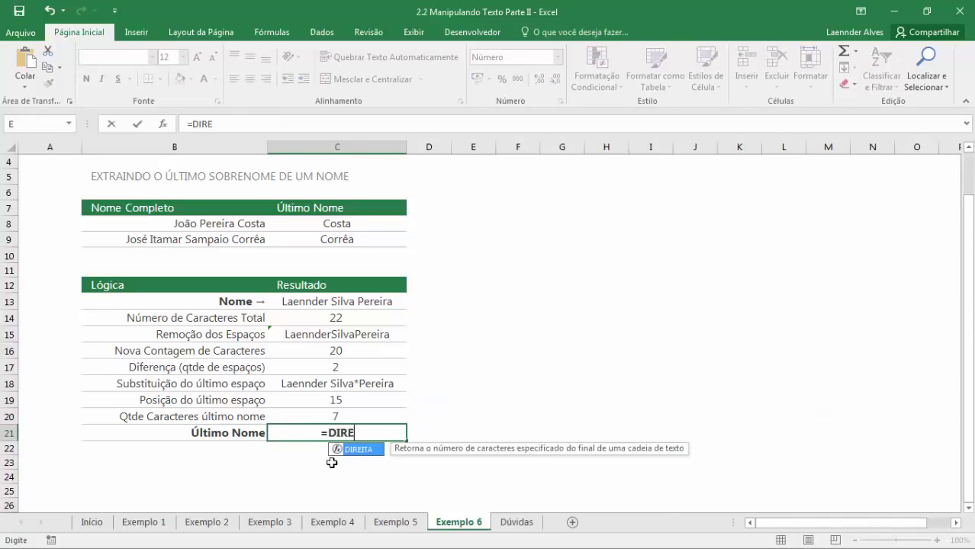
key(Tab)
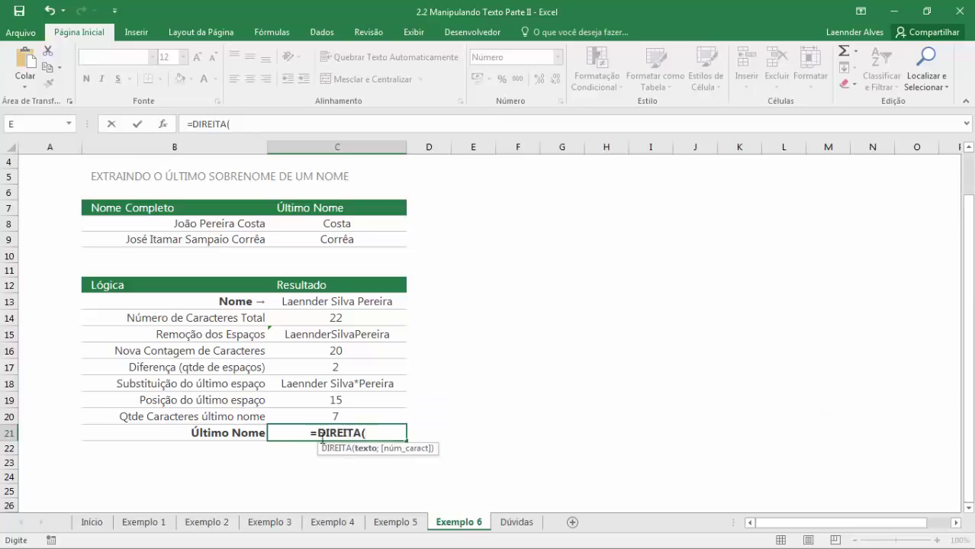
click(328, 301)
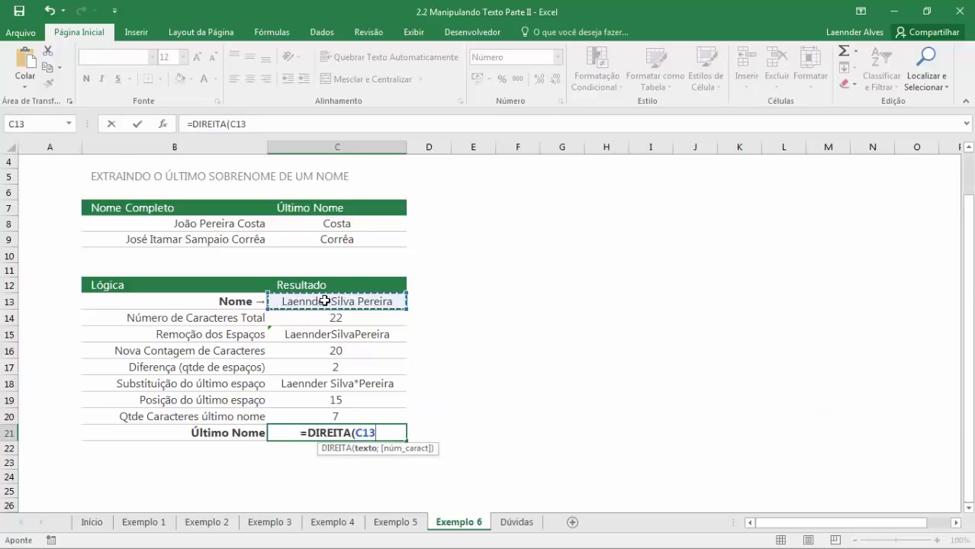
text(;)
click(330, 412)
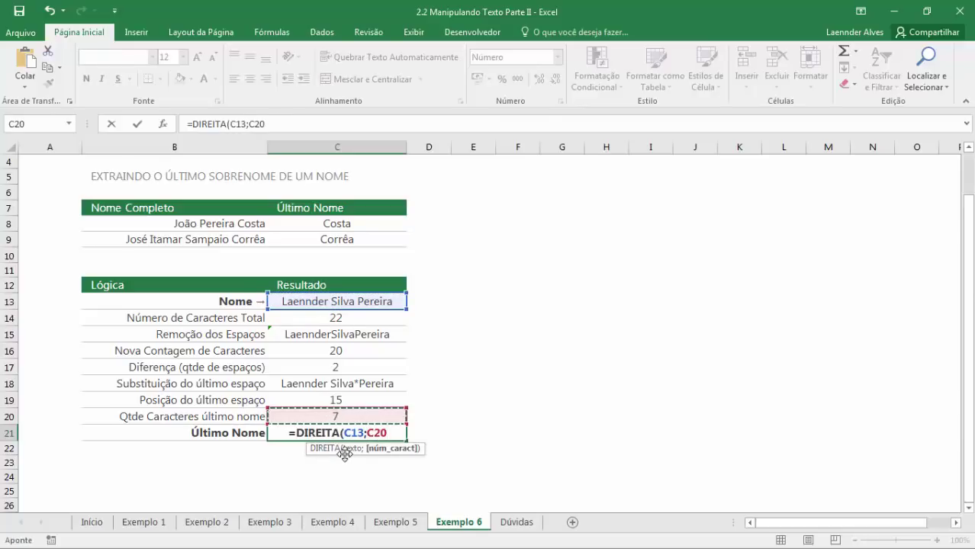
key(ctrl+Return)
Restore the original last surname in the sample name in C13 and check the extracted last name in C21.
key(Up)
key(Up)
key(Up)
key(Up)
key(Up)
key(Up)
key(Up)
key(Up)
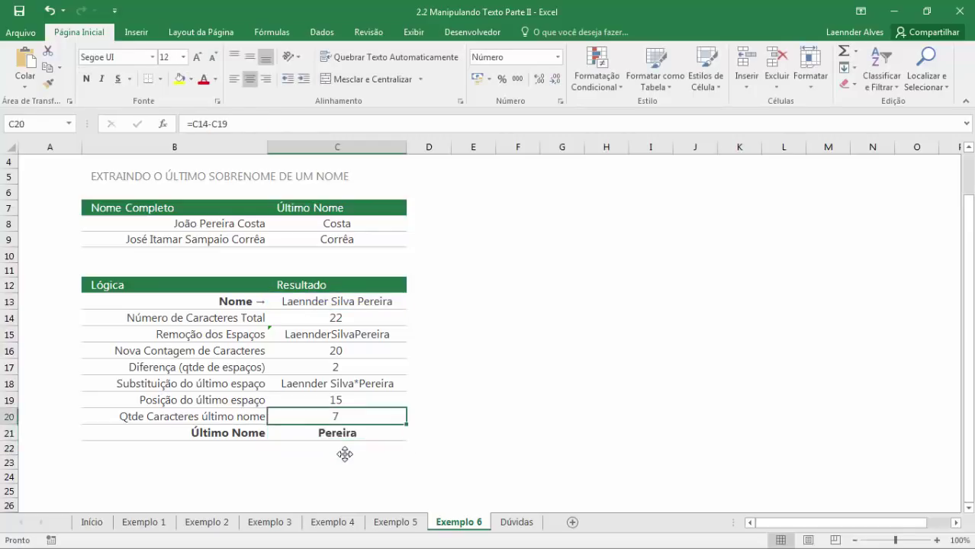
key(F2)
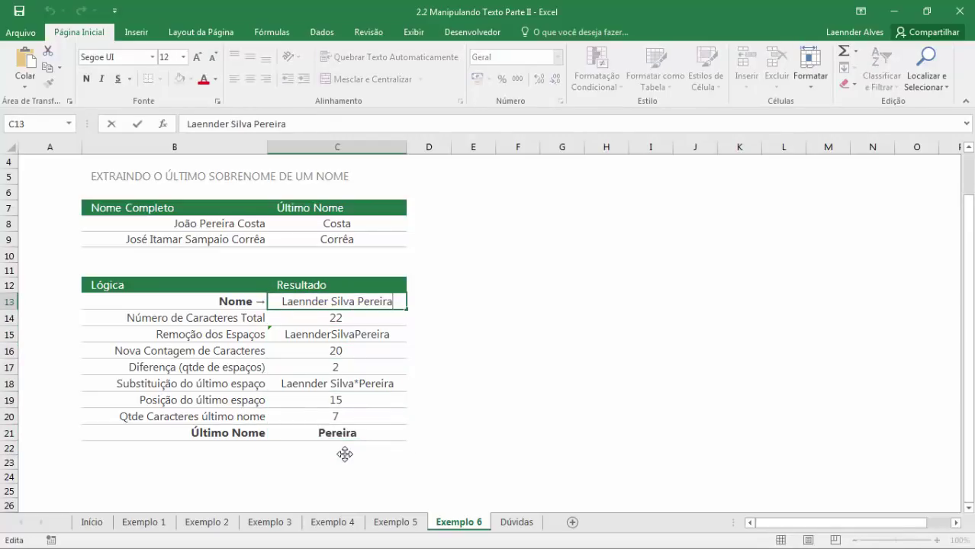
key(BackSpace)
key(BackSpace)
key(BackSpace)
key(BackSpace)
key(BackSpace)
key(BackSpace)
key(BackSpace)
text(aLVES)
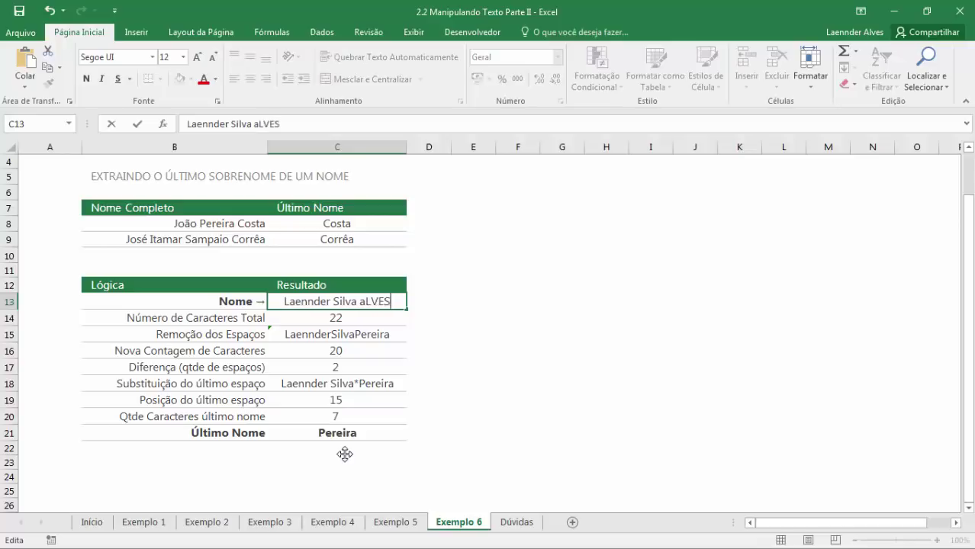
key(Return)
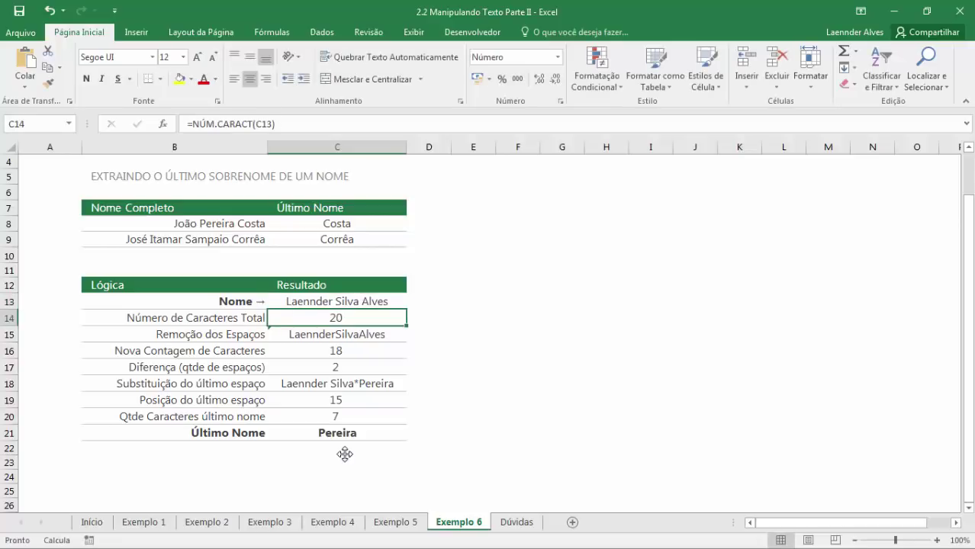
key(Return)
key(Down)
key(Down)
key(Down)
key(Down)
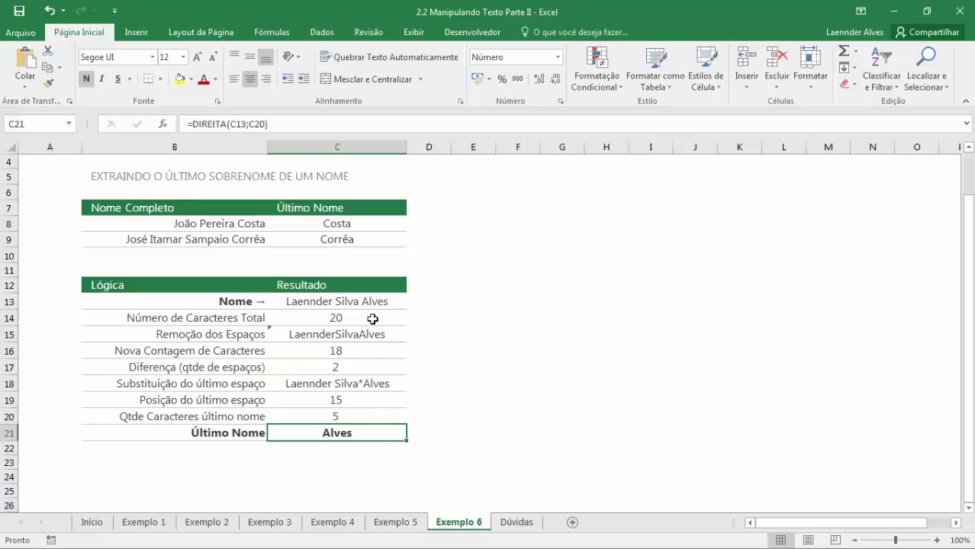
Clear the existing Último Nome formulas in C8:C9 and copy the formula text =DIREITA(C13;C20) from C21 into C8.
drag(342, 221, 340, 235)
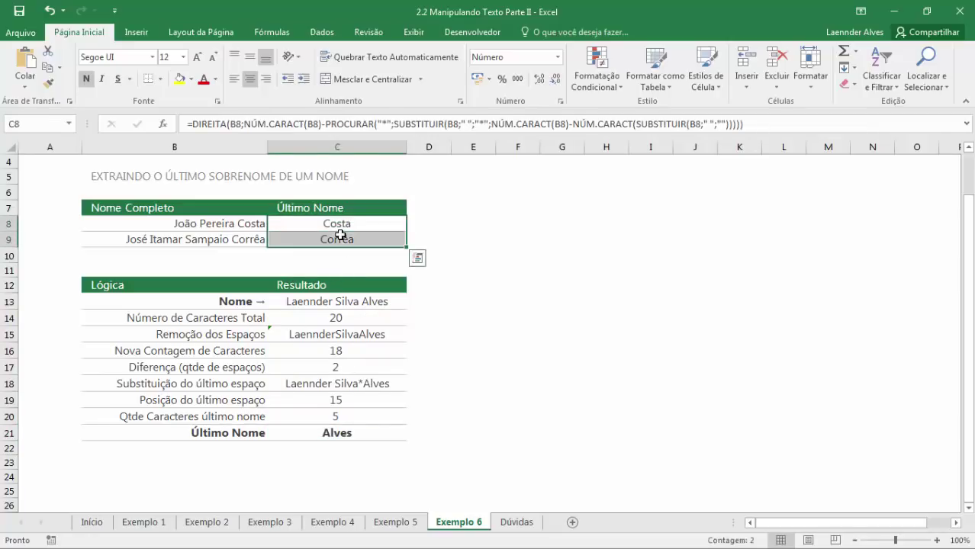
key(ctrl+z)
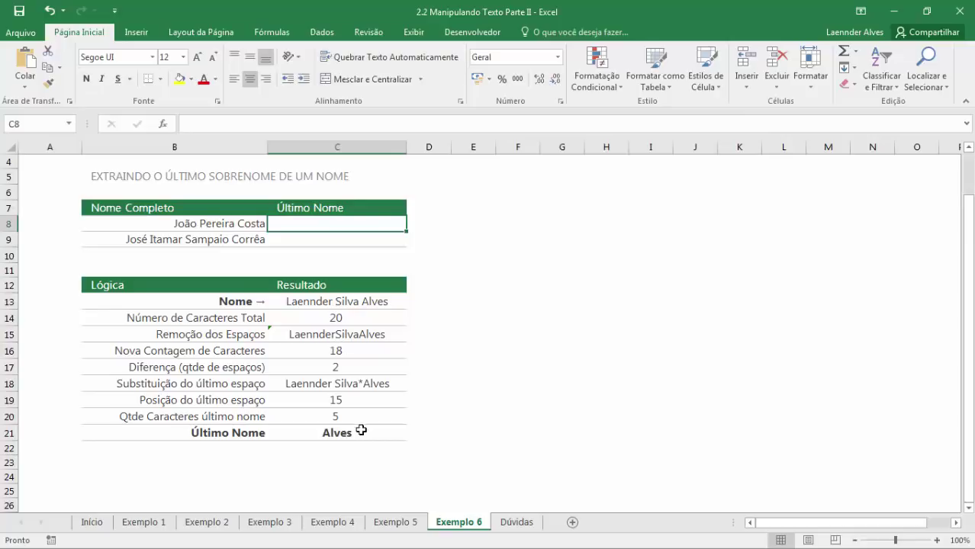
click(353, 434)
double_click(353, 434)
drag(389, 434, 295, 406)
key(ctrl+c)
key(Escape)
click(350, 224)
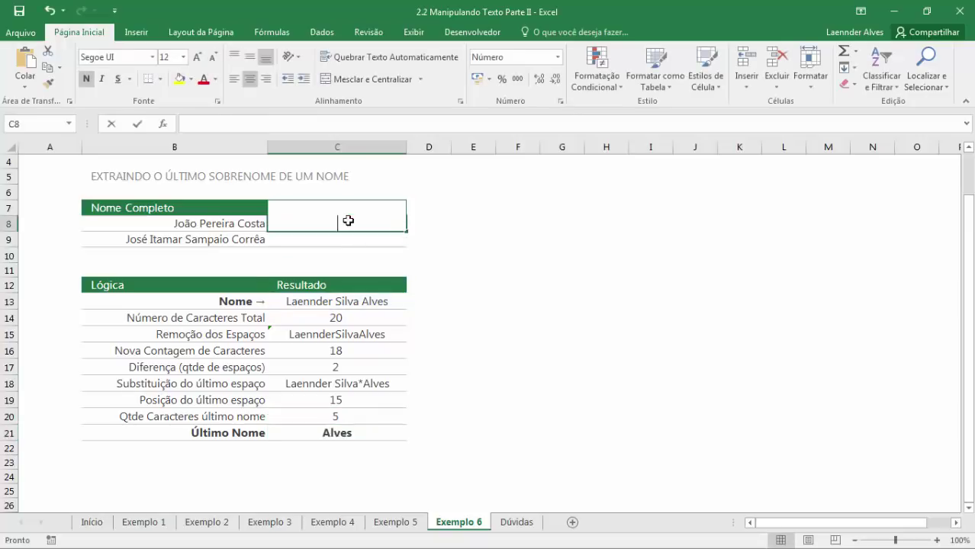
key(ctrl+v)
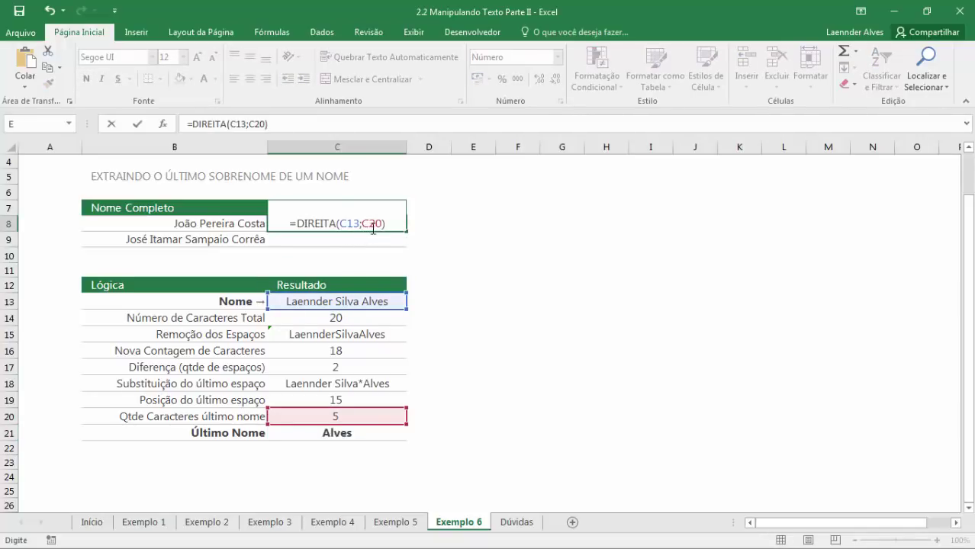
key(Return)
Replace the C20 reference in C8's DIREITA formula with C20's own expression, C14-C19.
double_click(349, 413)
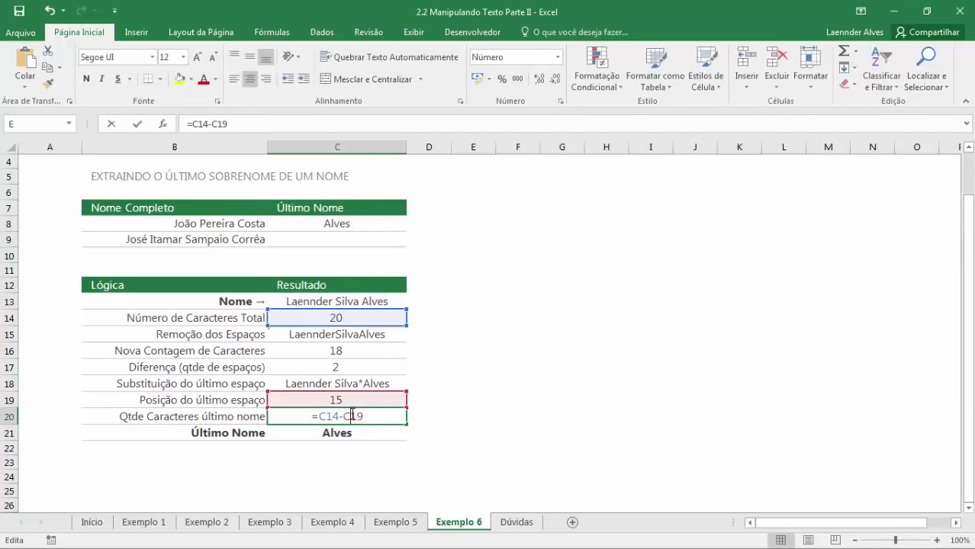
drag(364, 417, 319, 417)
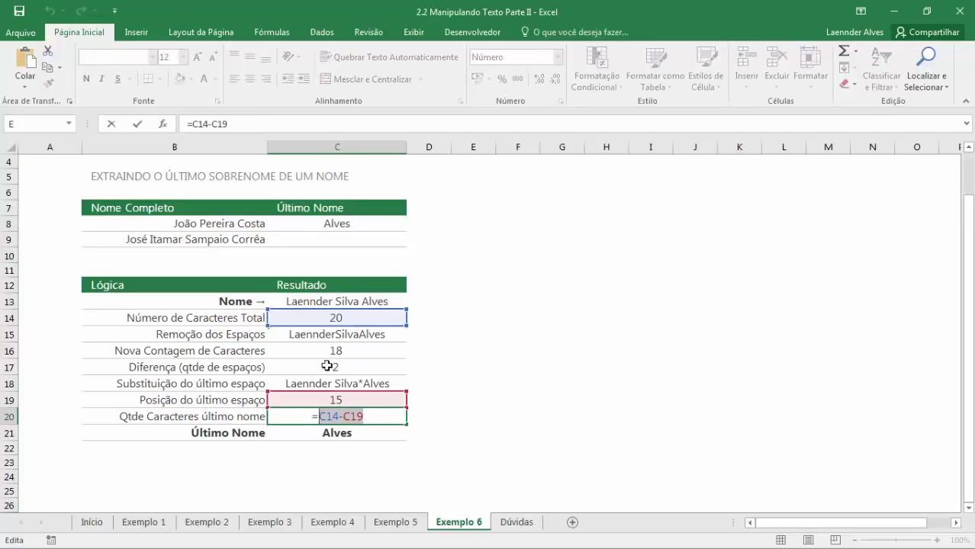
key(Escape)
double_click(340, 223)
drag(362, 223, 385, 223)
key(ctrl+v)
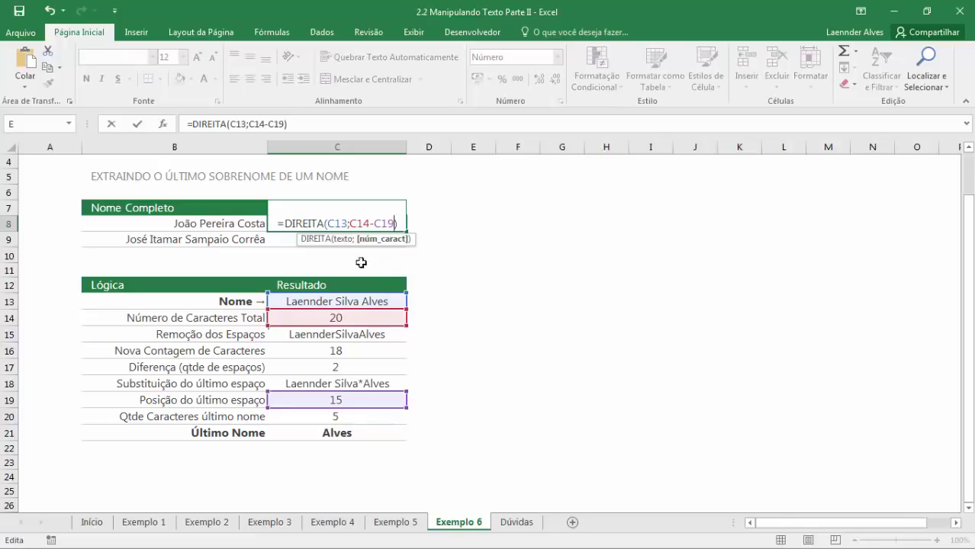
Try to replace the C14 reference in C8's DIREITA formula with the NÚM.CARACT(C13 text copied from C14.
key(Return)
double_click(342, 317)
drag(388, 321, 303, 322)
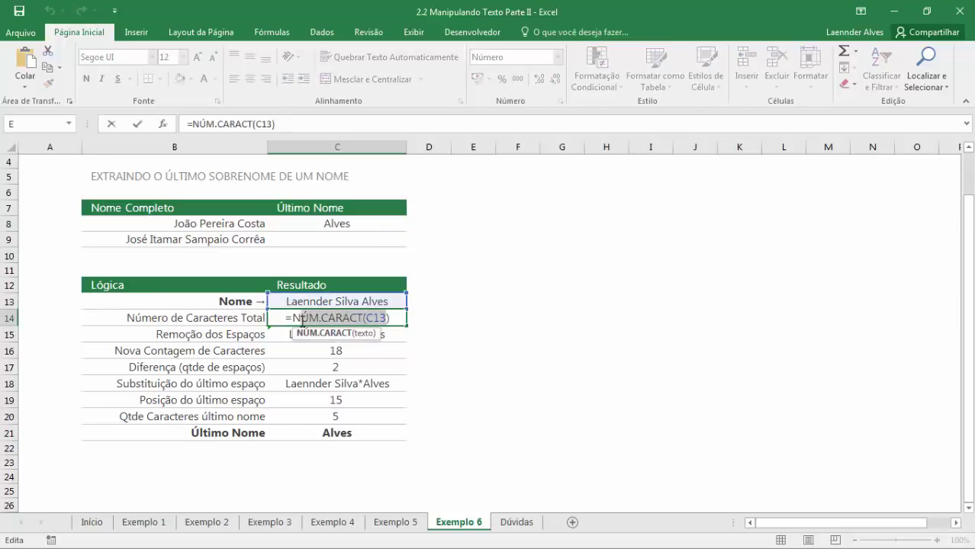
key(Escape)
click(342, 224)
double_click(342, 223)
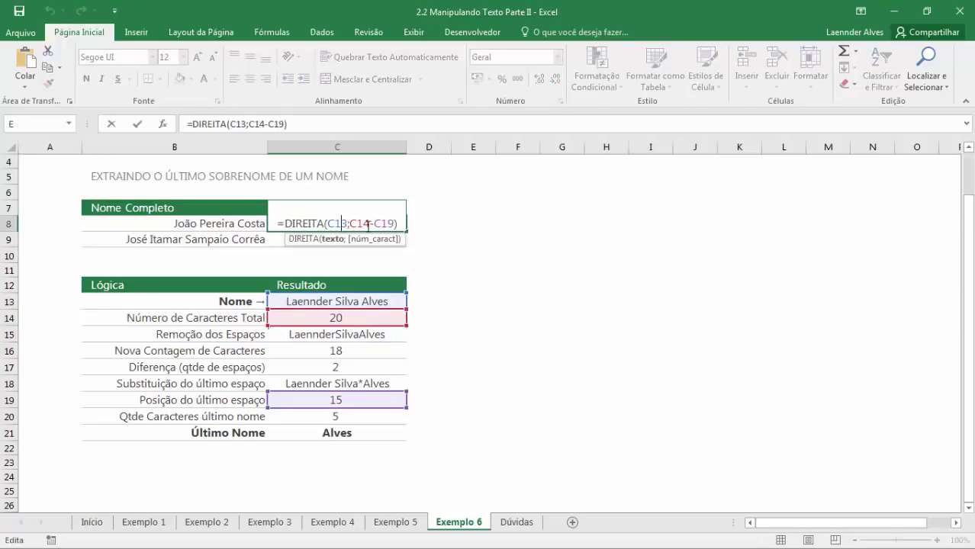
drag(369, 226, 350, 225)
key(ctrl+v)
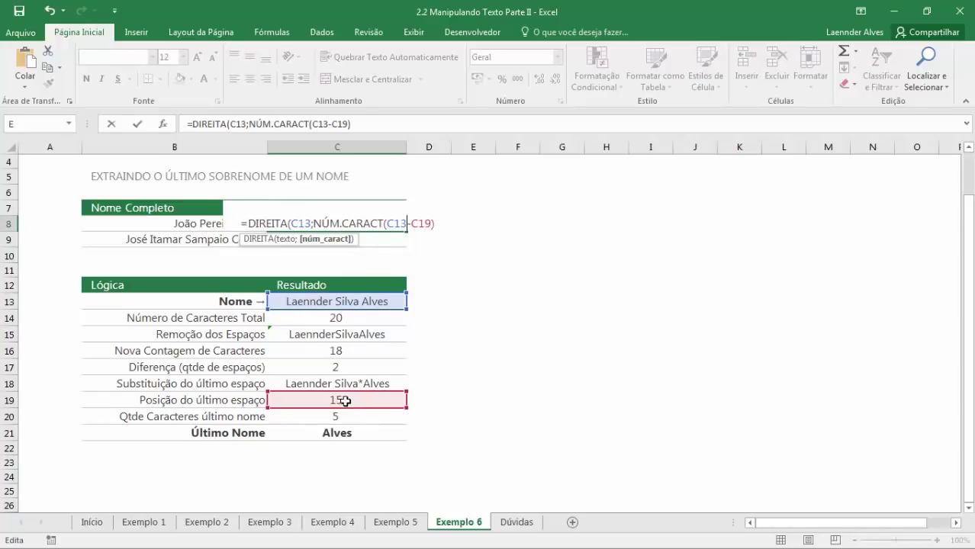
Try adding a closing parenthesis at the end of C8's formula, and undo the C8 edits back to =DIREITA(C13;C20).
key(Return)
key(Escape)
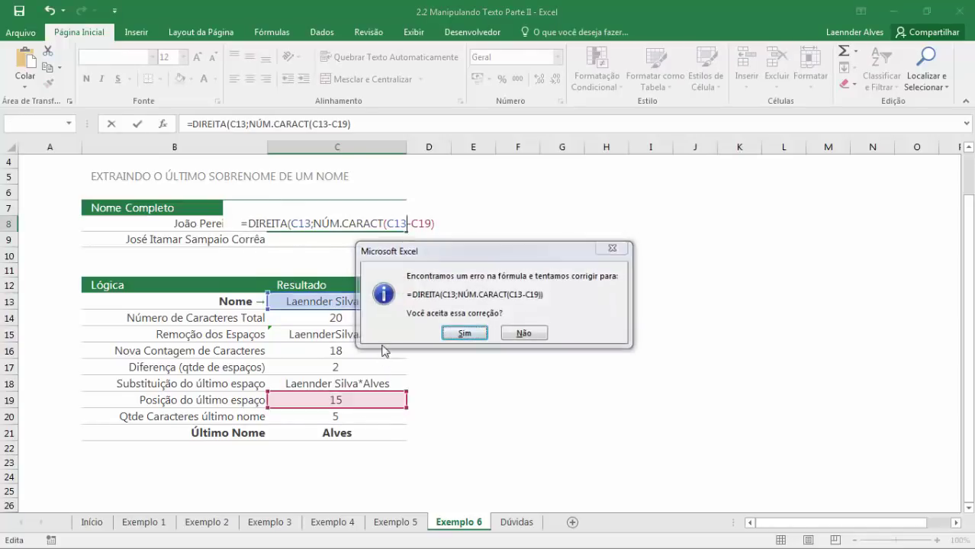
key(Escape)
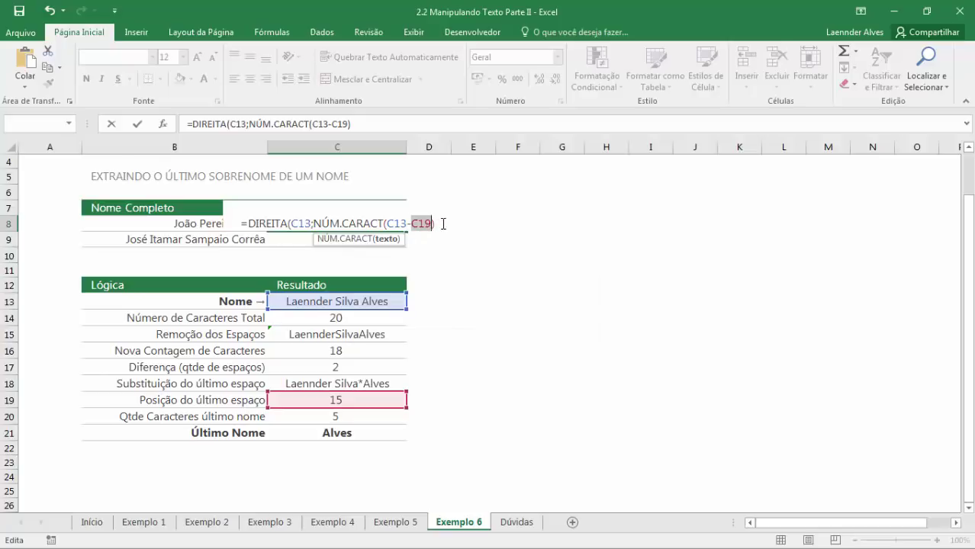
click(443, 224)
text())
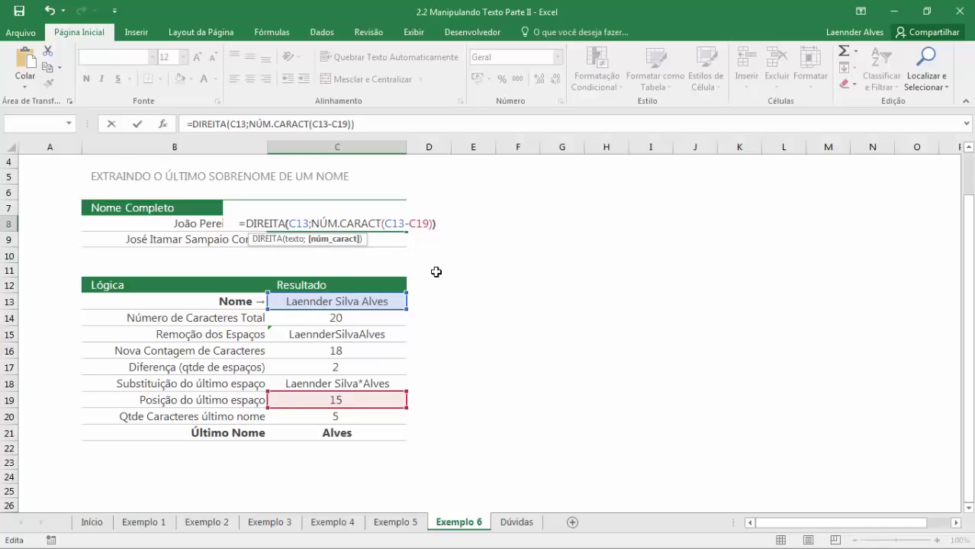
key(Return)
key(Up)
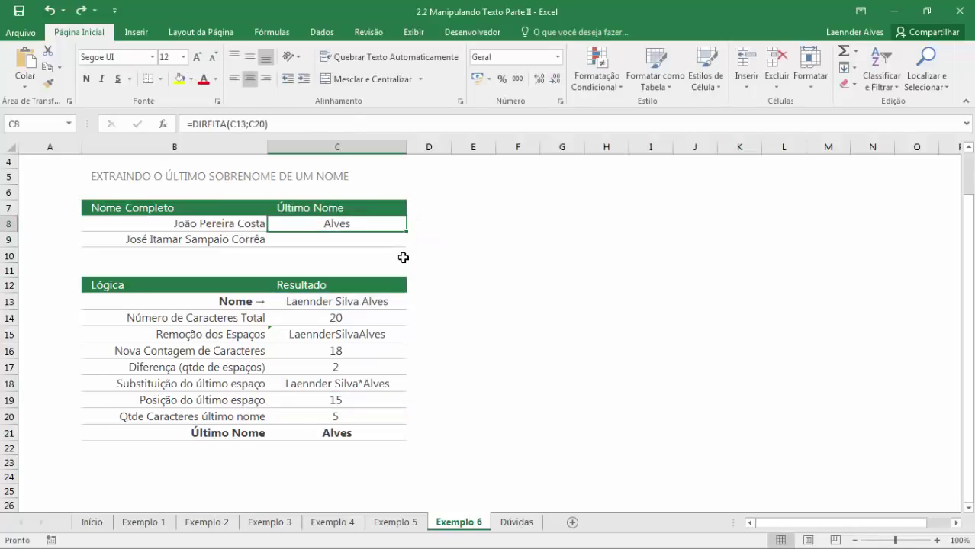
Replace C20 in C8's restored DIREITA formula with the expression from C20, C14-C19.
key(F2)
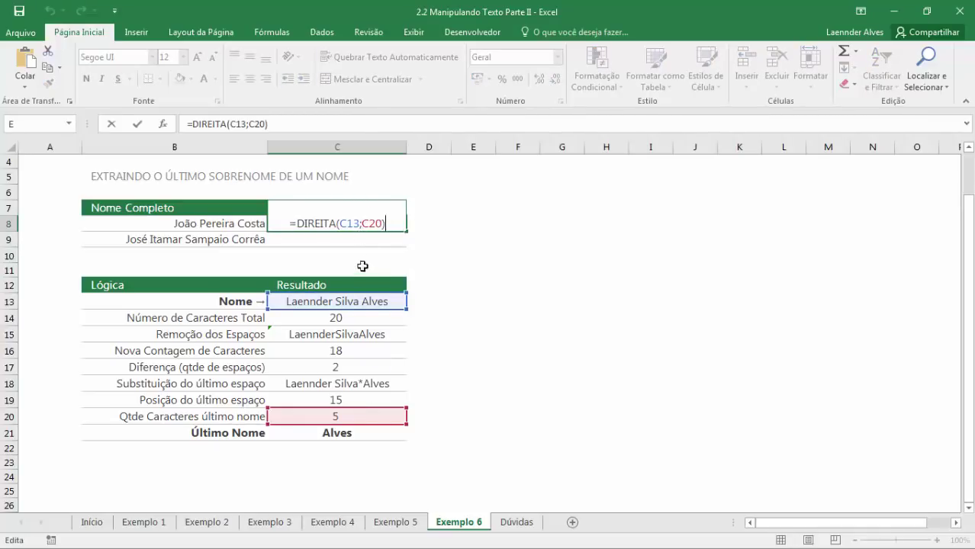
key(Escape)
double_click(359, 417)
drag(363, 417, 319, 417)
key(Escape)
click(353, 222)
double_click(365, 224)
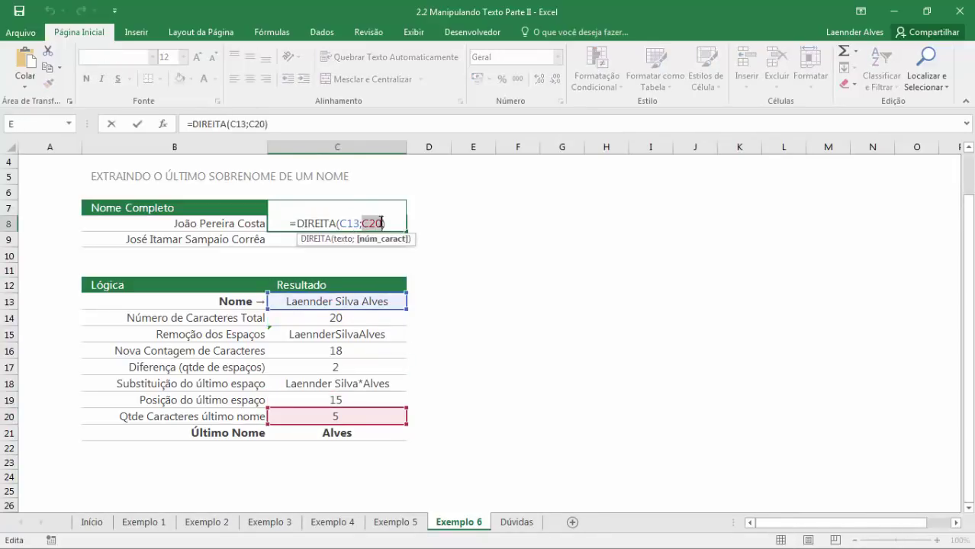
text(C14-C19)
key(Return)
Replace C14 in C8's formula with the complete expression copied from C14, NÚM.CARACT(C13), including its closing parenthesis.
click(337, 223)
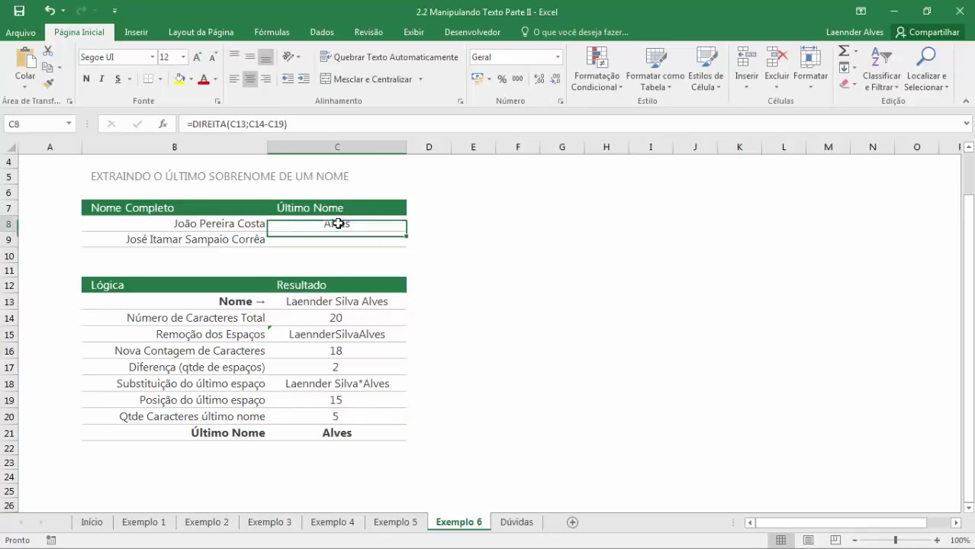
double_click(339, 224)
key(Escape)
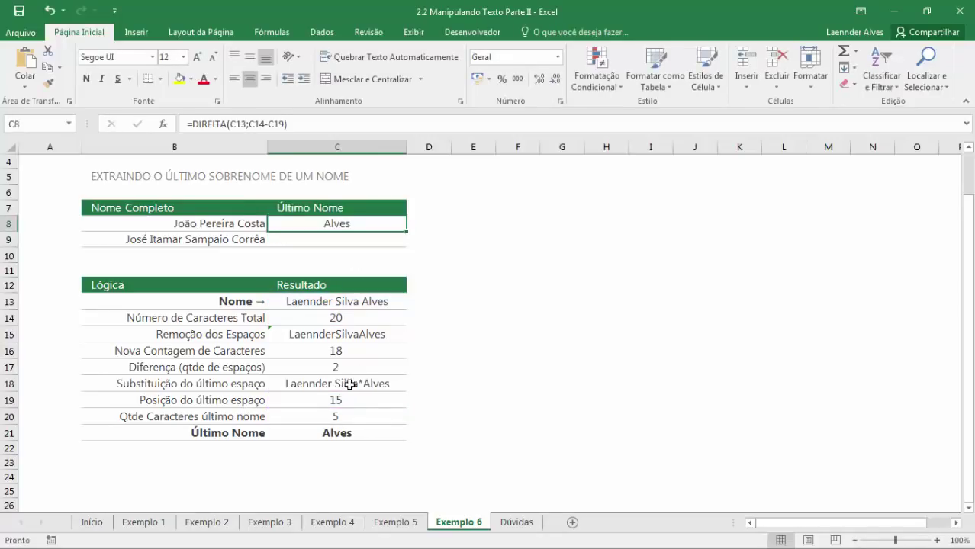
double_click(349, 318)
drag(399, 319, 295, 319)
key(ctrl+c)
key(Escape)
double_click(345, 225)
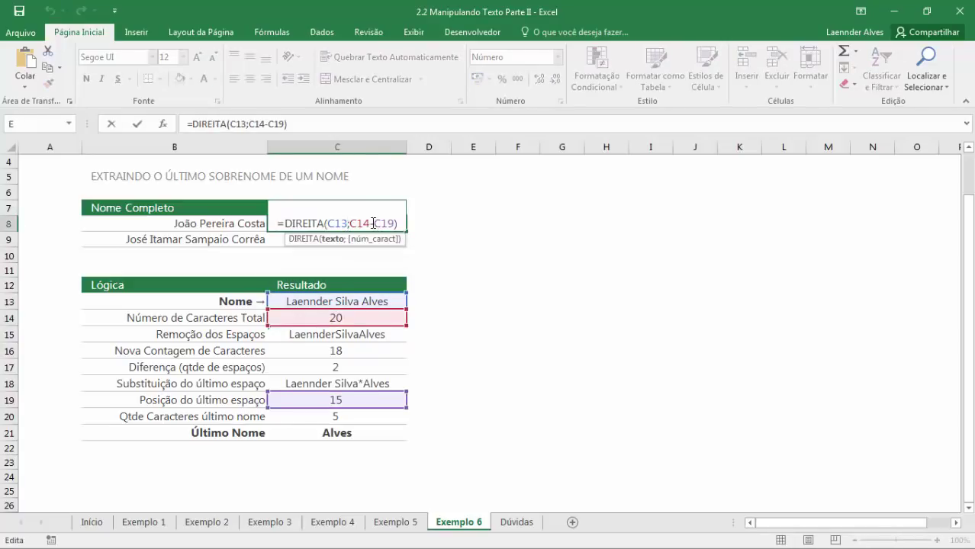
drag(355, 223, 350, 223)
key(ctrl+v)
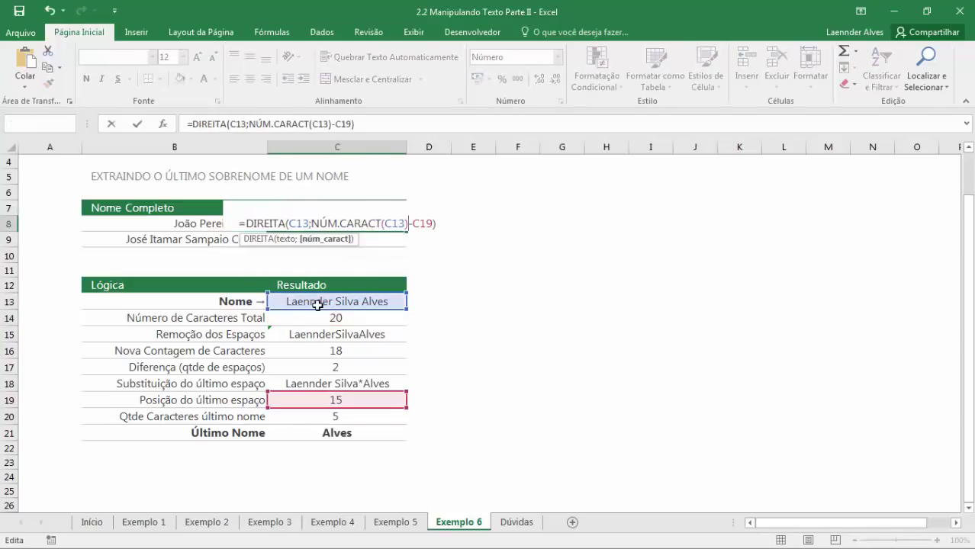
key(Return)
Replace C19 in C8's formula with the expression copied from C19, PROCURAR("*";C18).
double_click(340, 225)
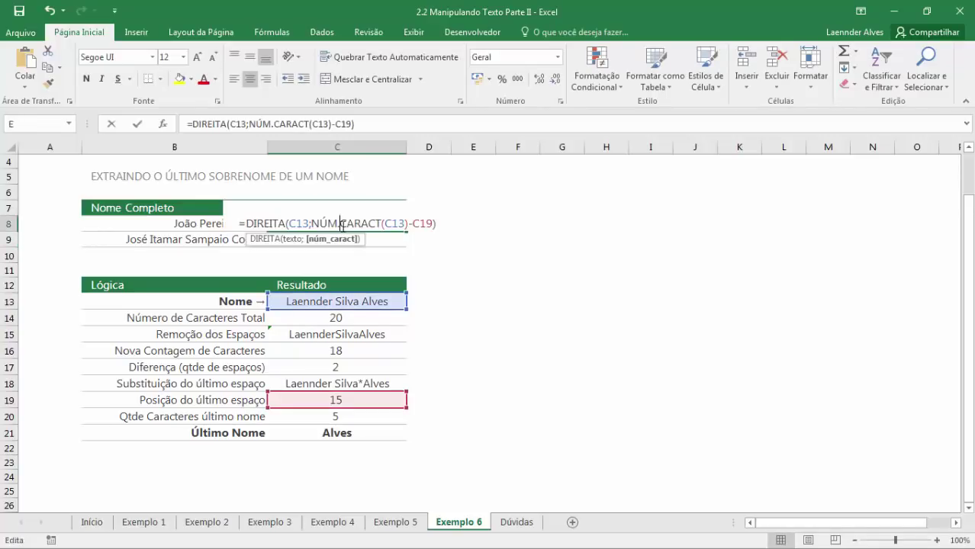
click(348, 398)
double_click(348, 398)
drag(393, 400, 297, 399)
key(ctrl+c)
key(Escape)
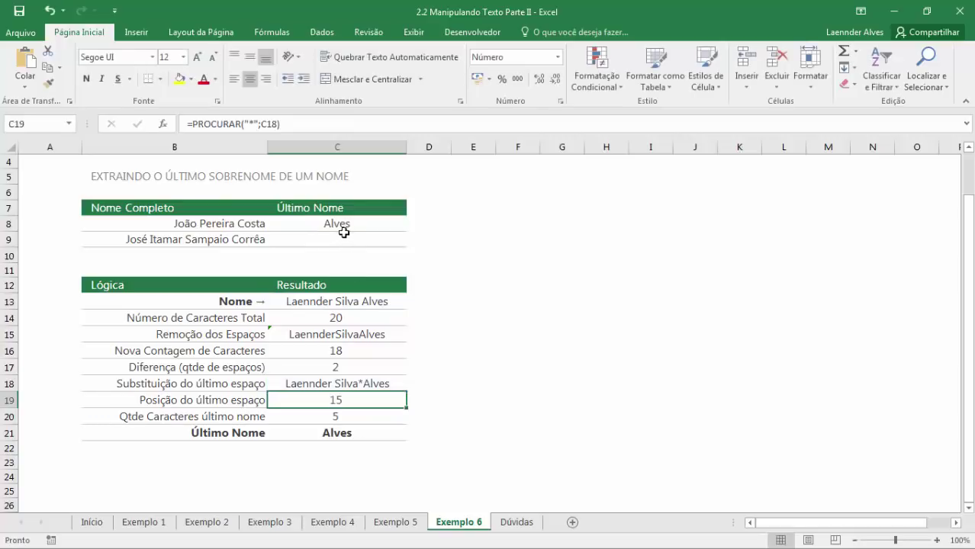
click(341, 223)
double_click(342, 223)
mouse_move(410, 224)
mouse_down()
mouse_move(430, 226)
mouse_move(416, 223)
mouse_up()
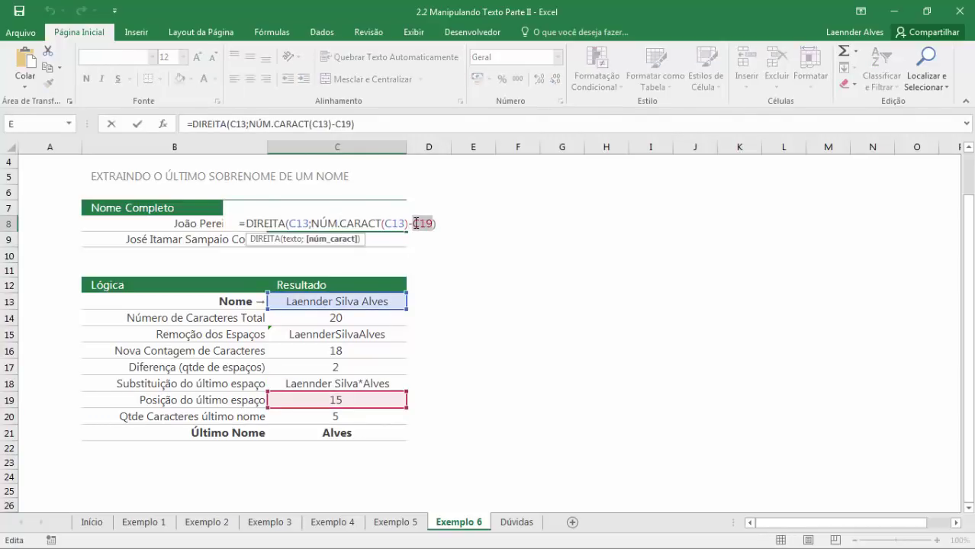
key(ctrl+v)
key(Return)
Replace C18 inside C8's PROCURAR function with the expression copied from C18, SUBSTITUIR(C13;" ";"*";C17).
double_click(351, 387)
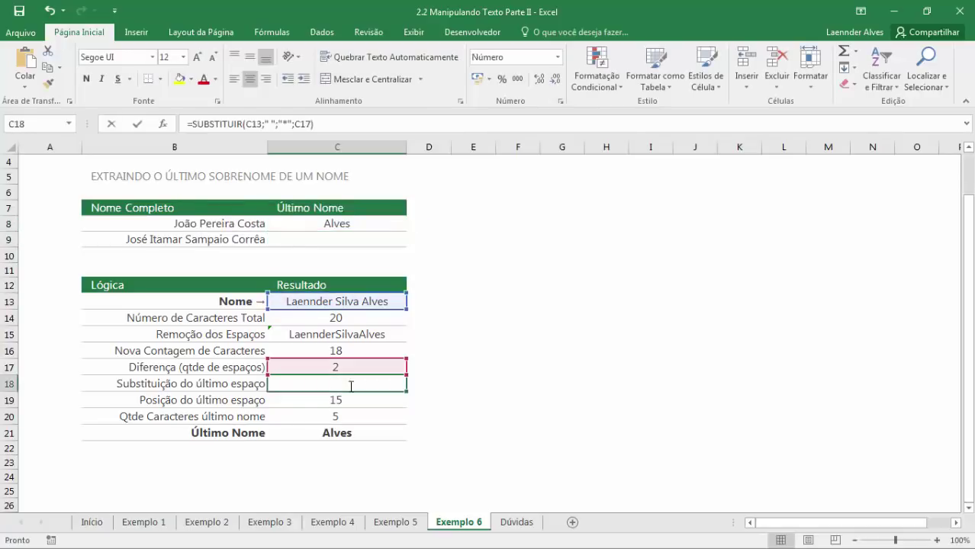
drag(410, 385, 280, 384)
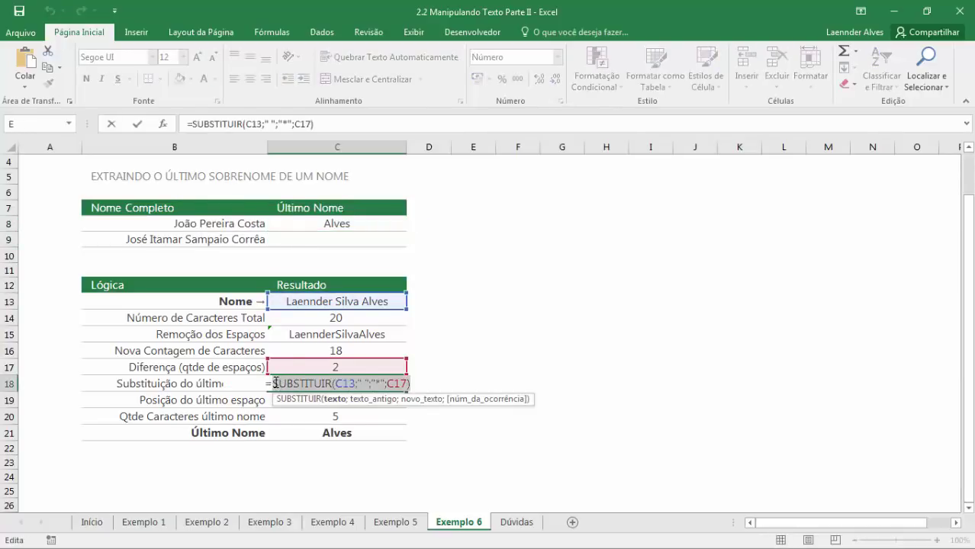
key(ctrl+c)
key(Escape)
double_click(355, 225)
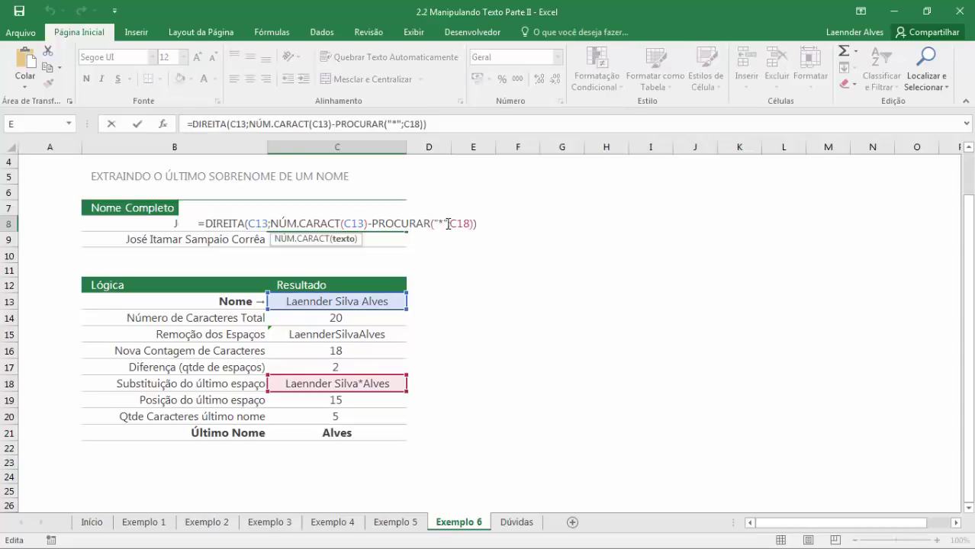
double_click(459, 224)
key(ctrl+v)
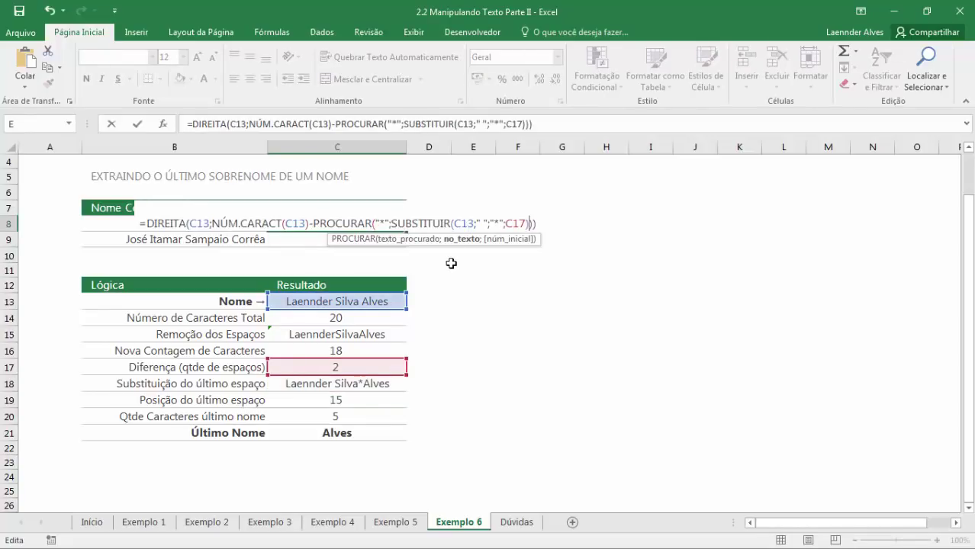
key(Return)
Replace C17 in C8's SUBSTITUIR function with the expression copied from C17, C14-C16.
double_click(360, 367)
drag(381, 367, 321, 367)
key(ctrl+c)
key(Escape)
double_click(365, 222)
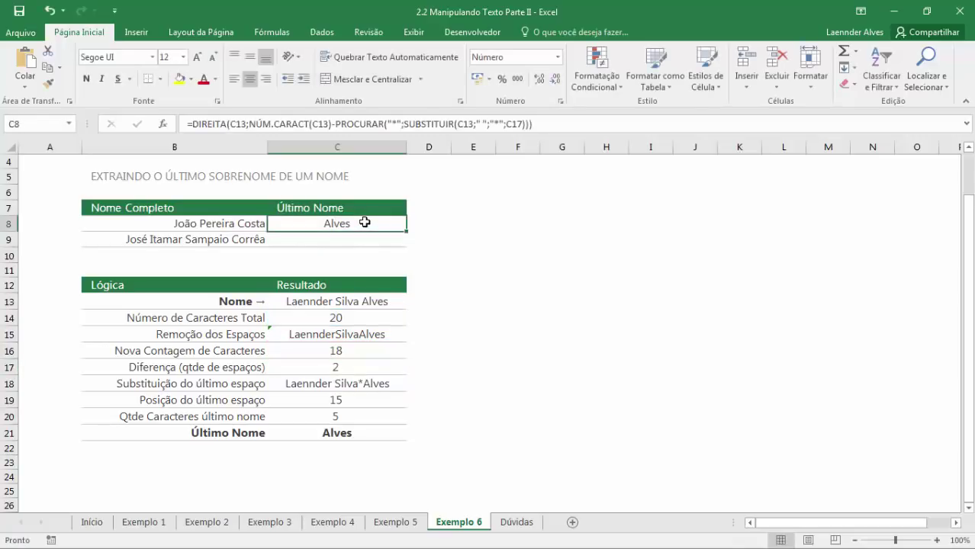
double_click(511, 224)
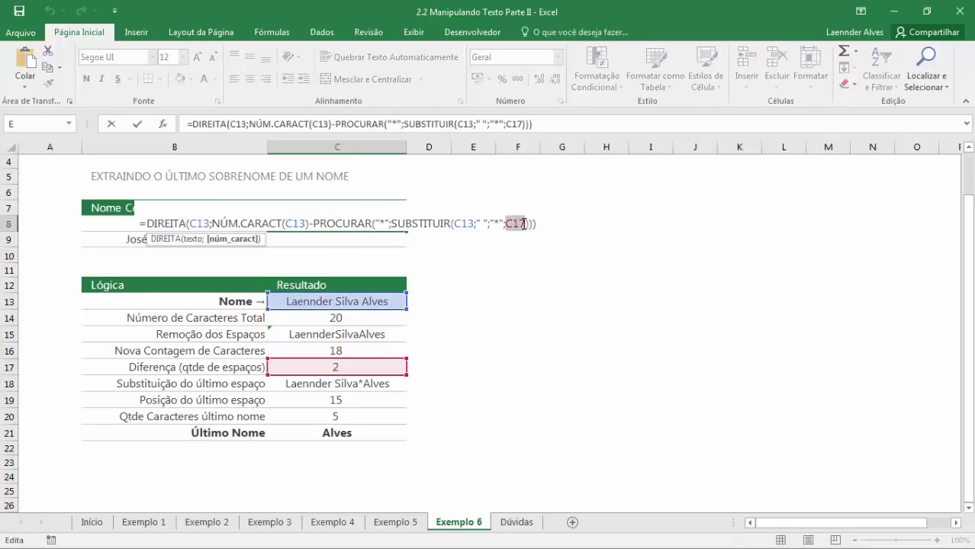
key(ctrl+v)
key(Return)
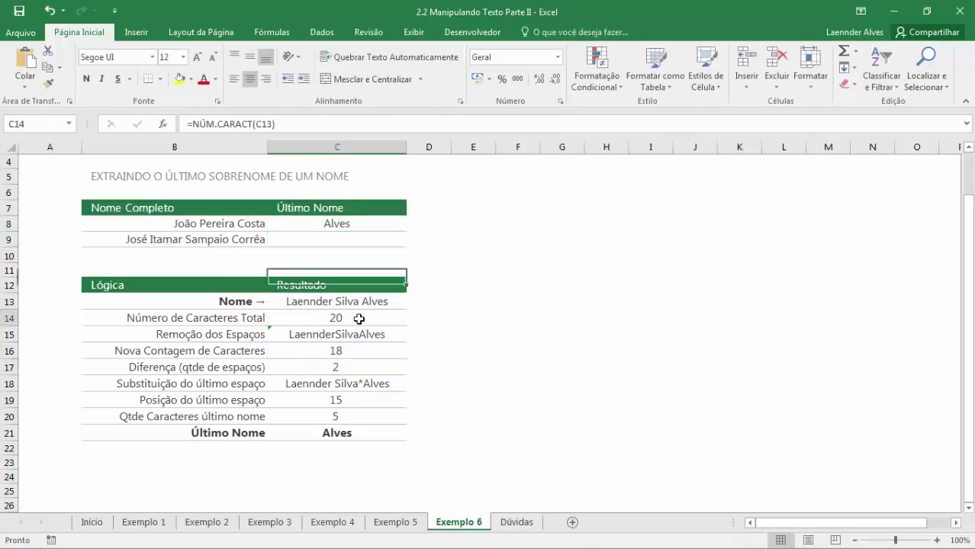
Replace C14 in the occurrence argument of C8's SUBSTITUIR function with NÚM.CARACT(C13), copied from C14.
double_click(363, 319)
drag(389, 318, 291, 319)
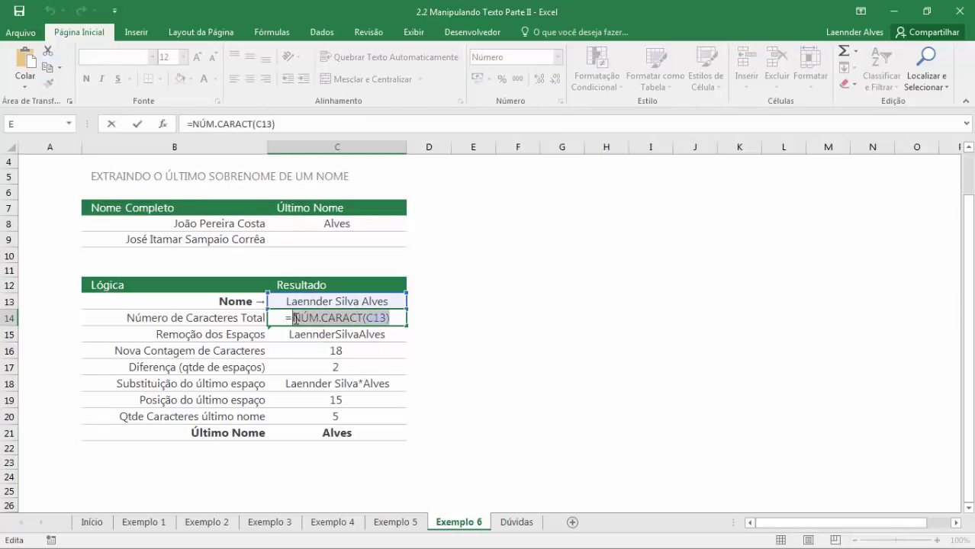
key(Escape)
double_click(357, 224)
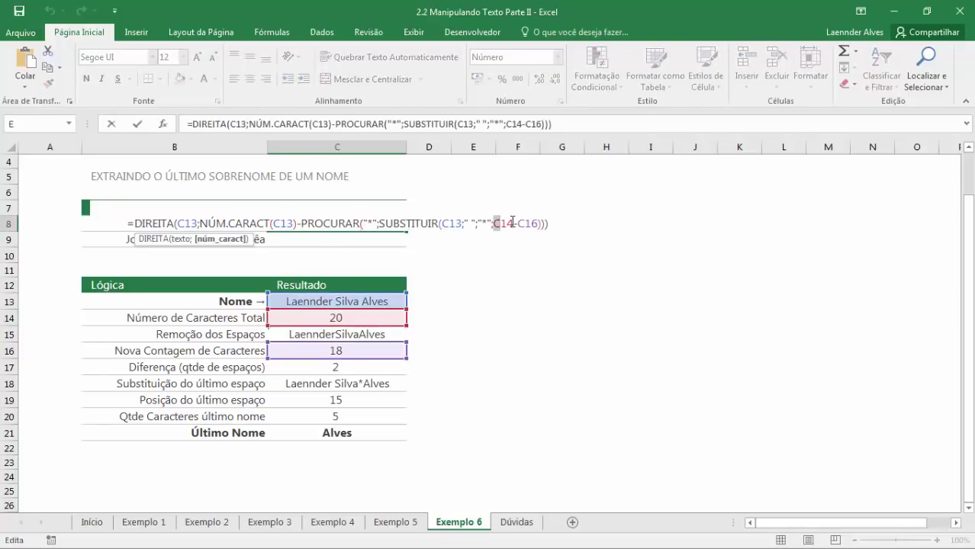
double_click(510, 223)
key(ctrl+v)
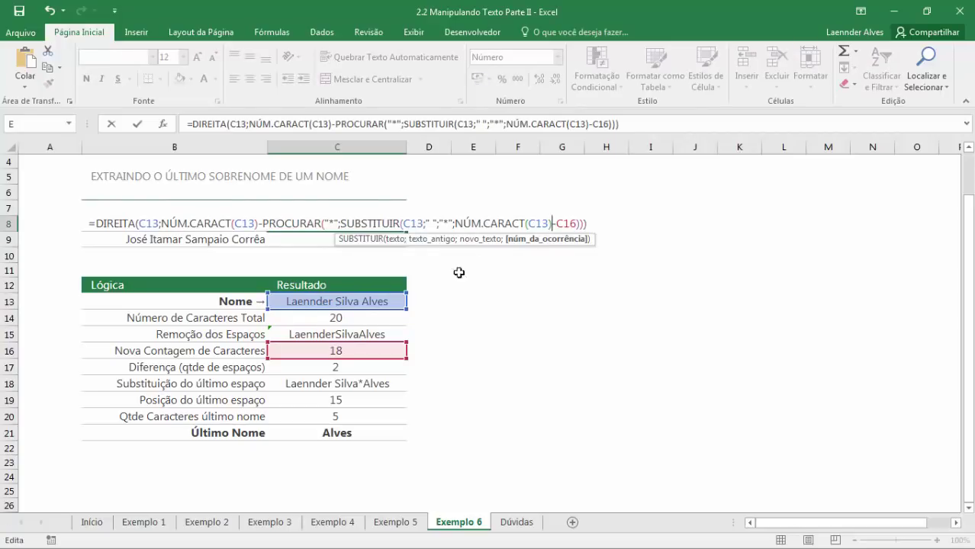
key(Return)
double_click(355, 224)
key(Escape)
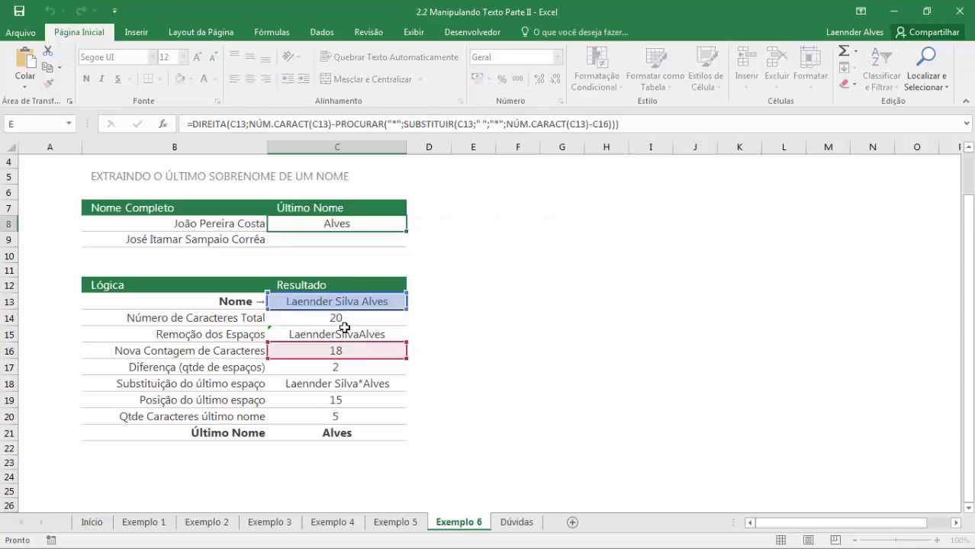
Replace C16 in C8's formula with the expression copied from C16, NÚM.CARACT(C15).
double_click(344, 350)
drag(390, 352, 293, 352)
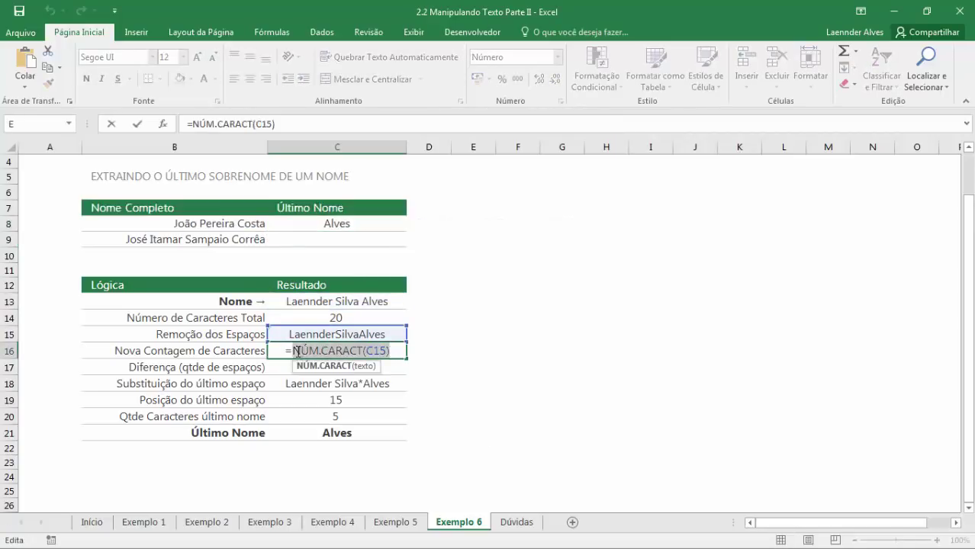
key(Escape)
double_click(355, 223)
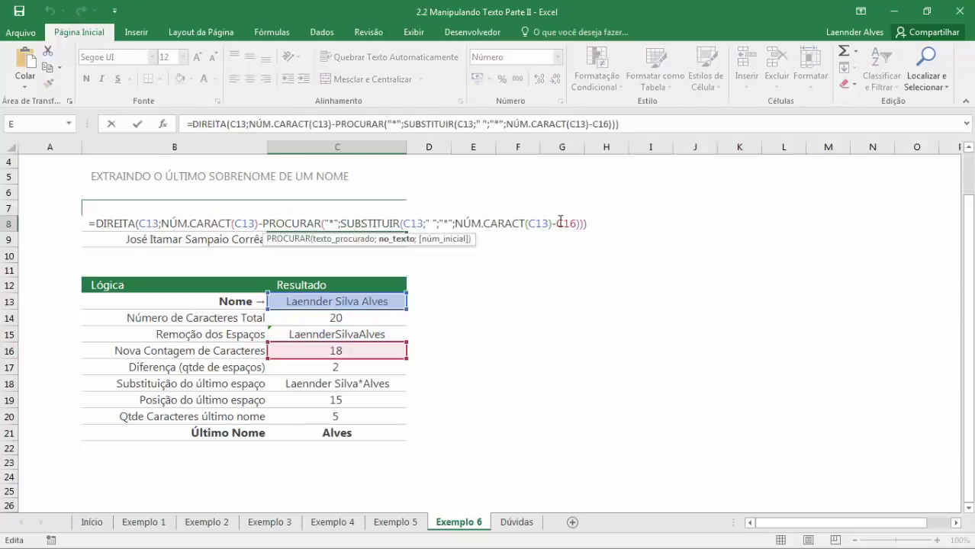
key(ctrl+v)
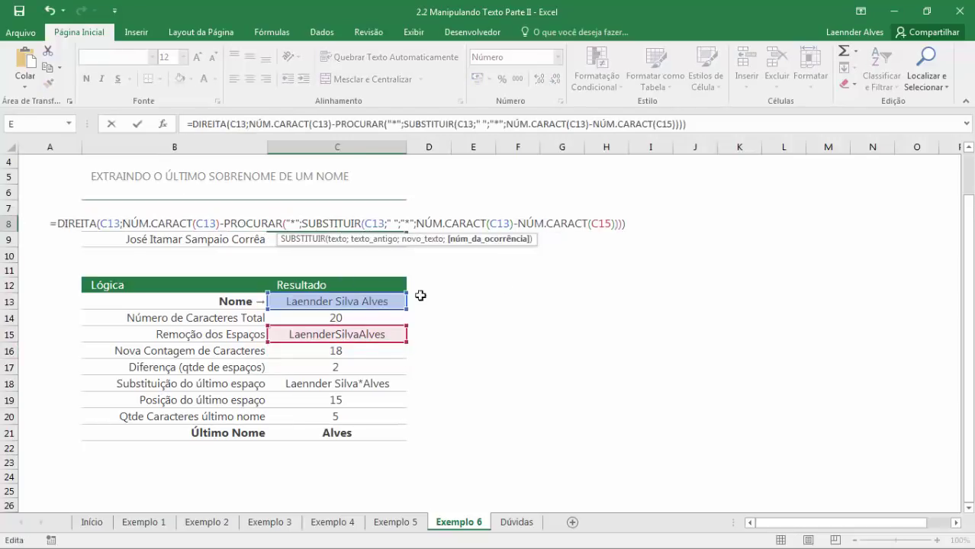
key(Return)
Replace C15 in C8's last NÚM.CARACT function with the expression copied from C15, SUBSTITUIR(C13;" ";"").
double_click(350, 338)
drag(402, 334, 291, 334)
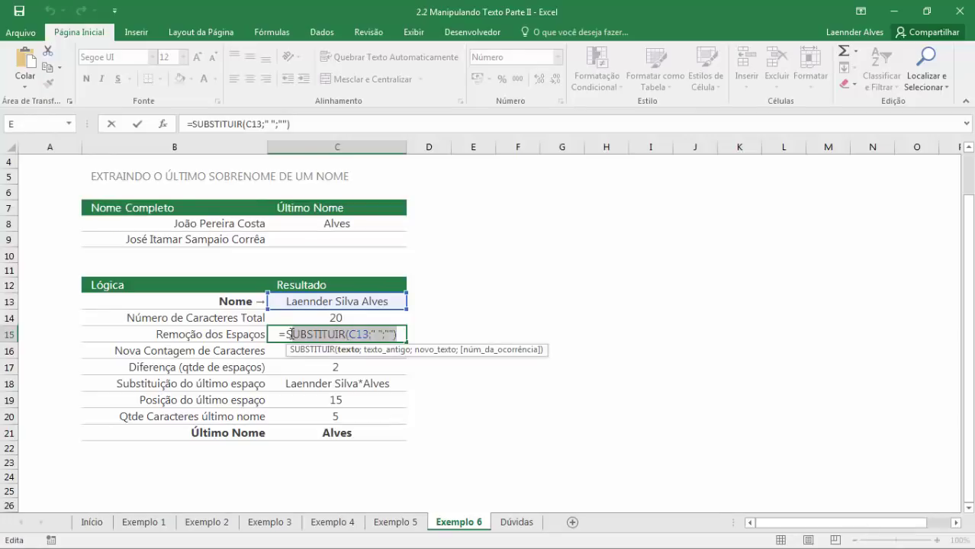
key(Escape)
double_click(339, 224)
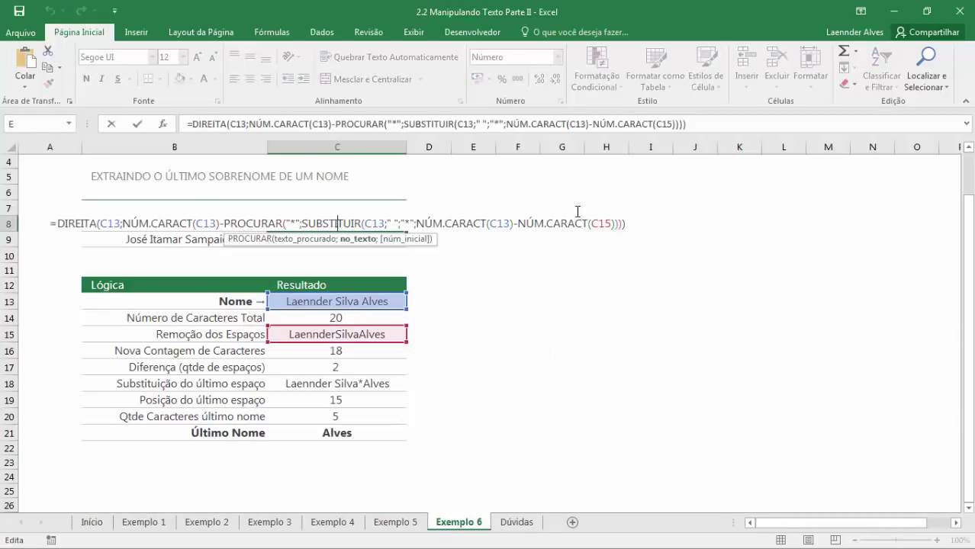
drag(592, 223, 605, 221)
key(ctrl+v)
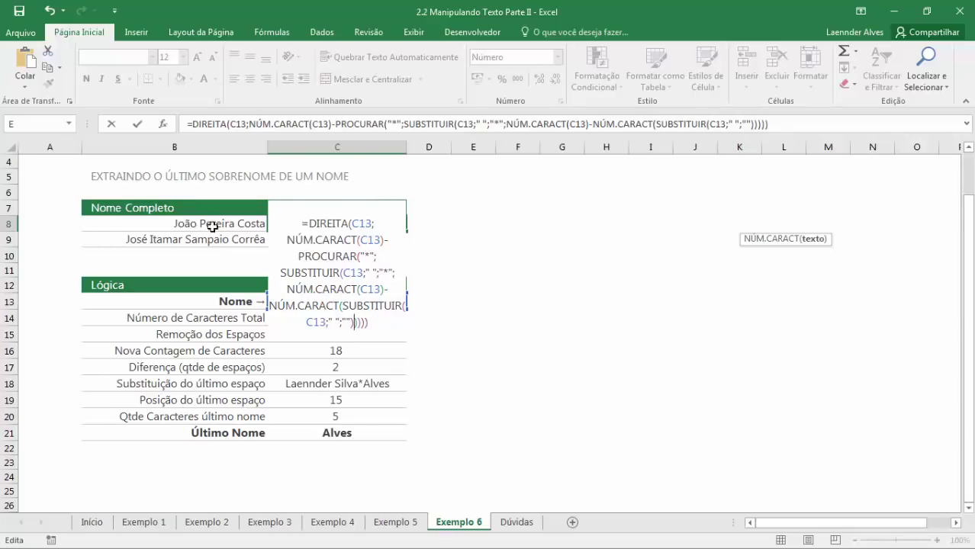
Replace C13 with B8 in the text argument of C8's DIREITA function and in the first NÚM.CARACT function.
double_click(359, 221)
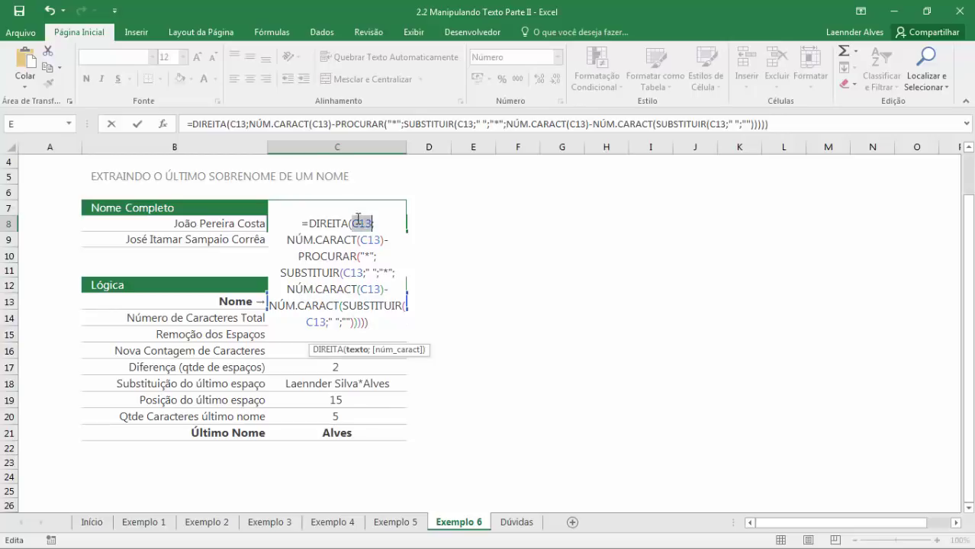
text(B8)
key(Down)
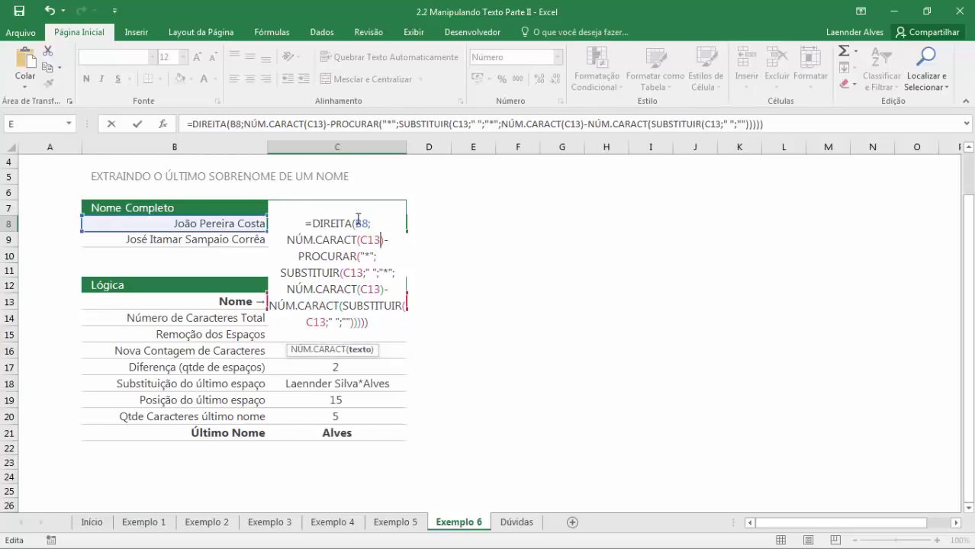
text(B8)
Replace C13 with B8 as the text argument of the SUBSTITUIR function inside PROCURAR in C8's formula.
key(Down)
key(Down)
key(Down)
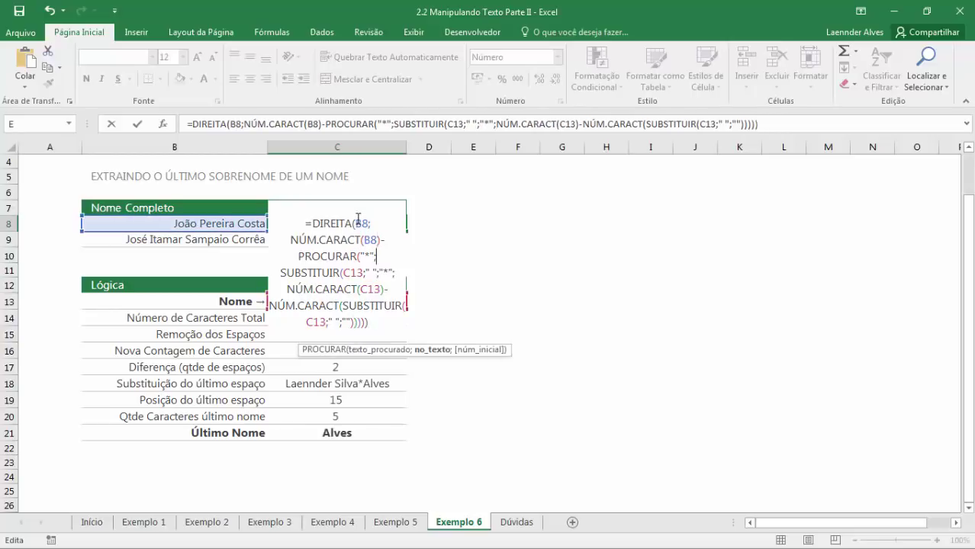
key(Up)
key(shift+Left)
key(shift+Left)
key(shift+Left)
text(V8)
key(BackSpace)
key(BackSpace)
text(B8)
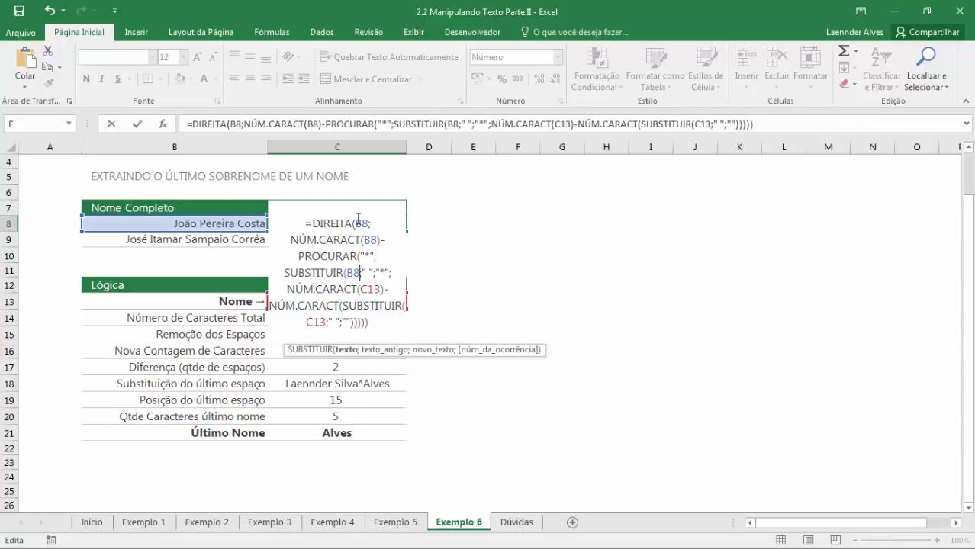
Replace C13 with B8 in the NÚM.CARACT function that starts the occurrence argument of C8's formula.
key(Down)
key(shift+Left)
key(shift+Left)
key(shift+Left)
text(V)
key(BackSpace)
text(B8)
Replace C13 with B8 in the innermost SUBSTITUIR function of C8's formula and enter the formula.
key(Down)
key(Down)
key(Left)
key(Left)
key(Left)
key(Left)
key(Left)
key(Left)
key(Left)
key(Left)
key(Left)
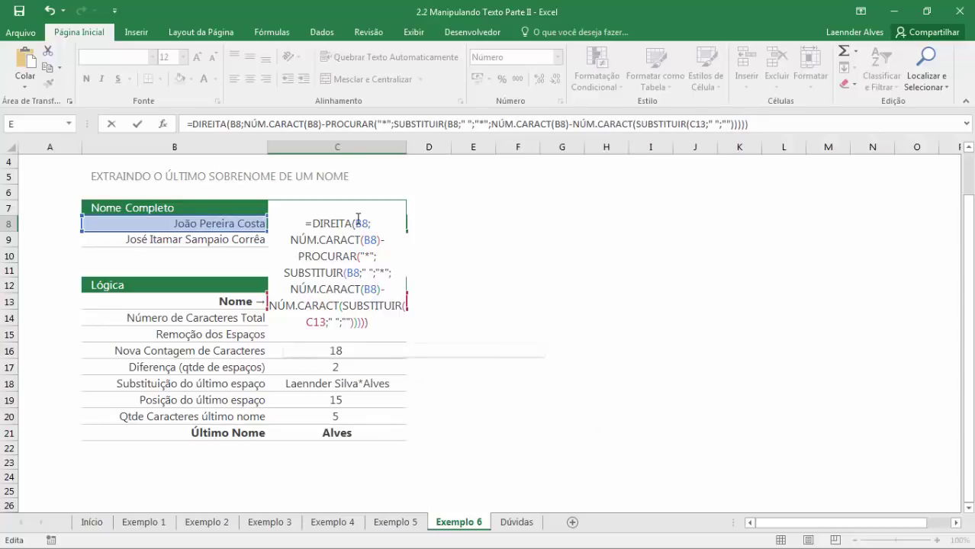
key(Left)
key(Left)
key(Left)
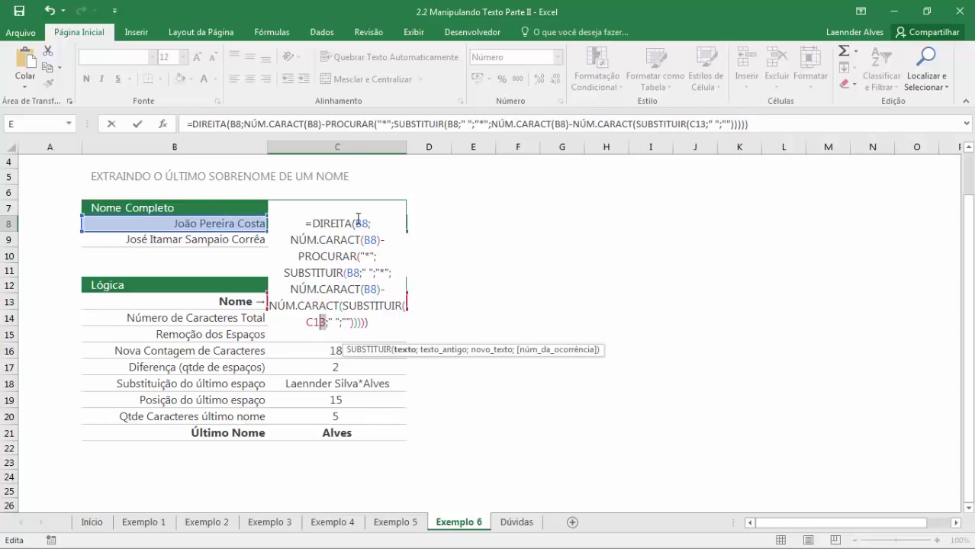
key(shift+Left)
key(shift+Left)
key(shift+Left)
text(B8)
key(Return)
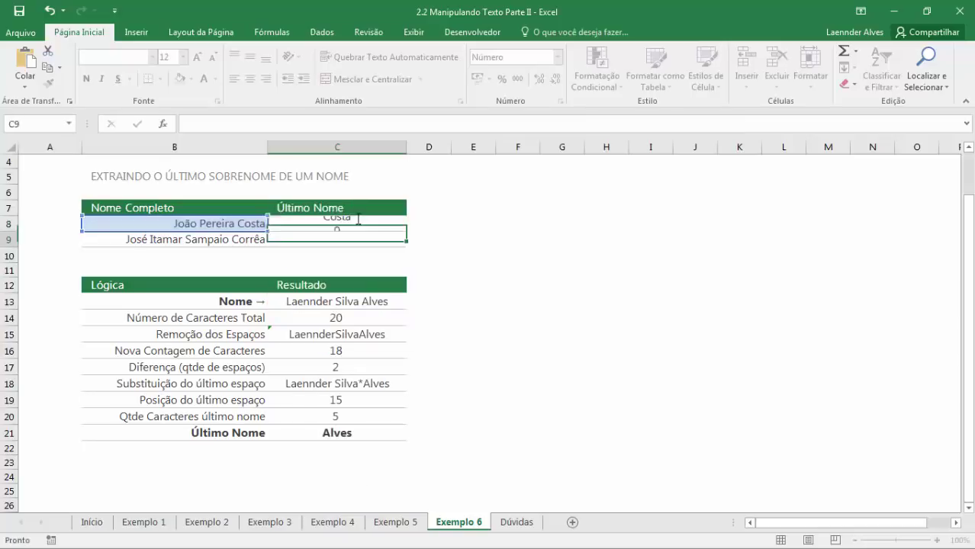
Copy the last-surname formula from C8 down to C9, and reselect C8 to display its formula.
click(360, 220)
drag(407, 231, 397, 242)
click(384, 226)
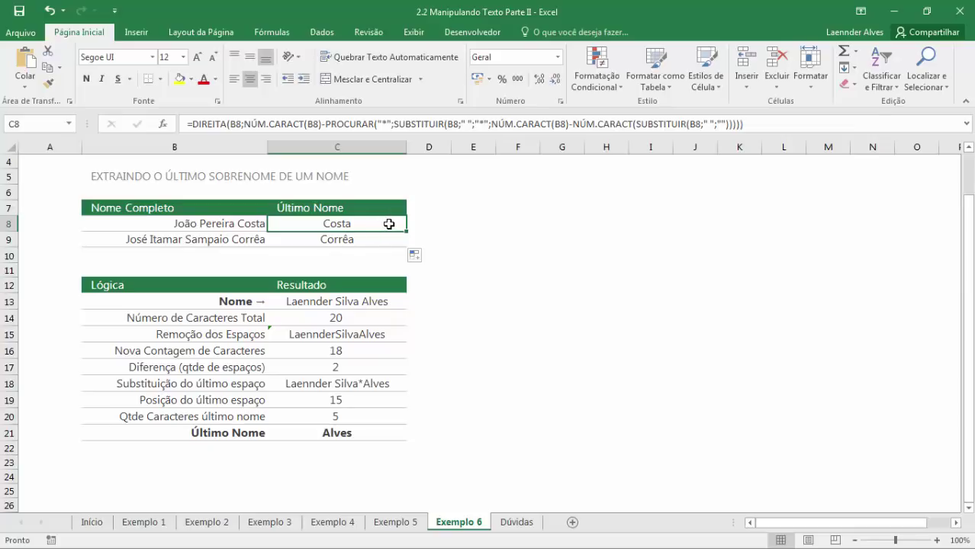
Return to the start of the Exemplo 6 sheet and advance to the Dúvidas sheet.
scroll(321, 276, up, 1)
click(337, 265)
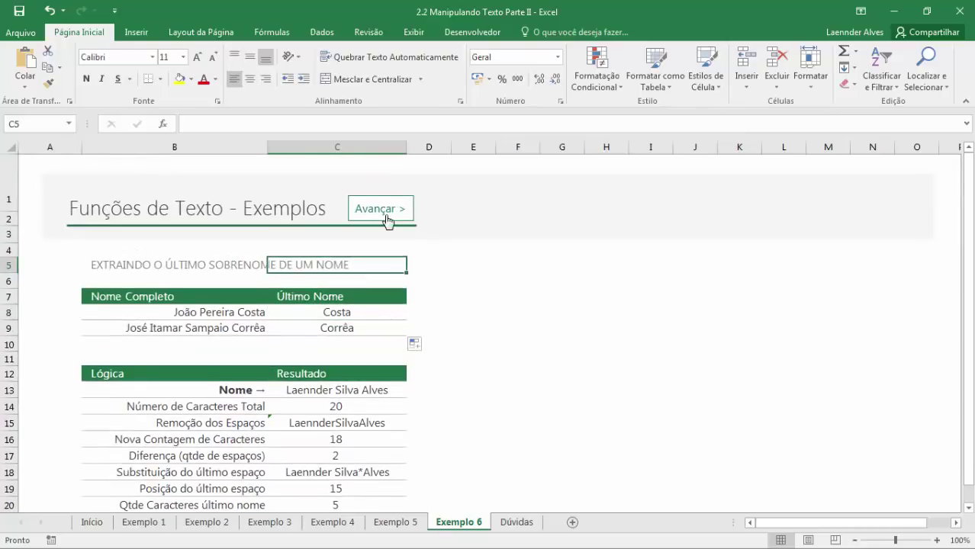
click(387, 218)
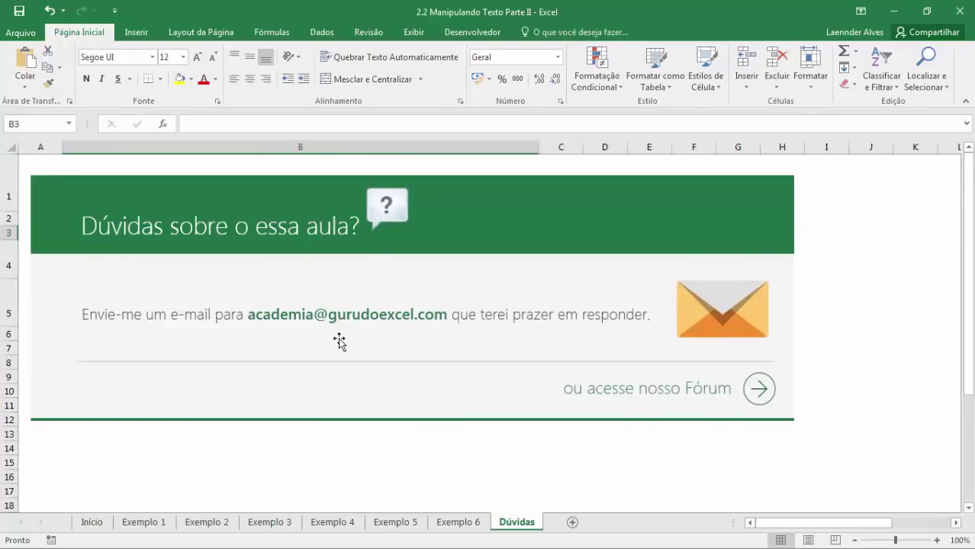